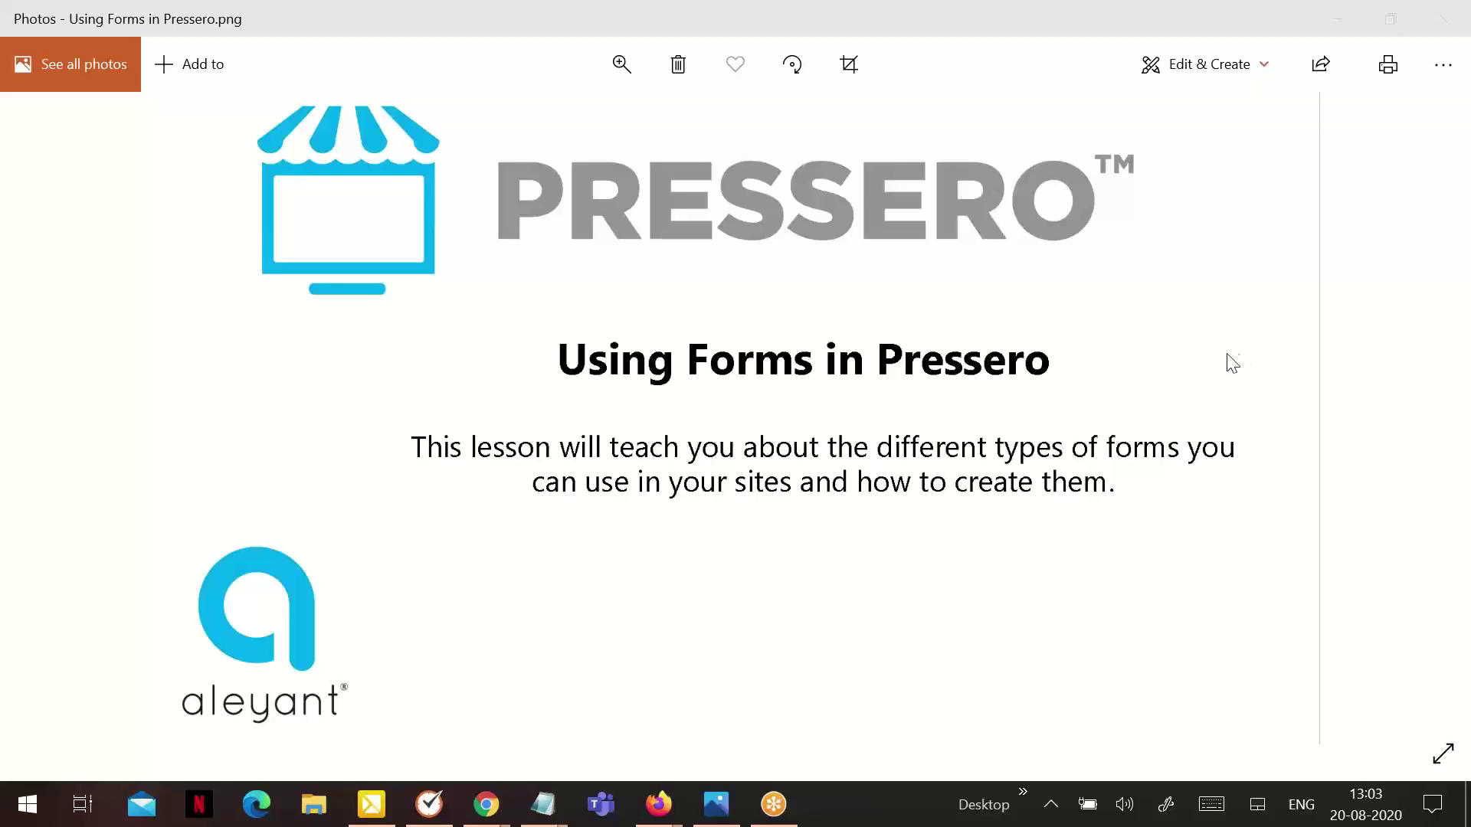
# Switch to Firefox and bring up the MyOwn PrintShop storefront.
pyautogui.click(737, 797)
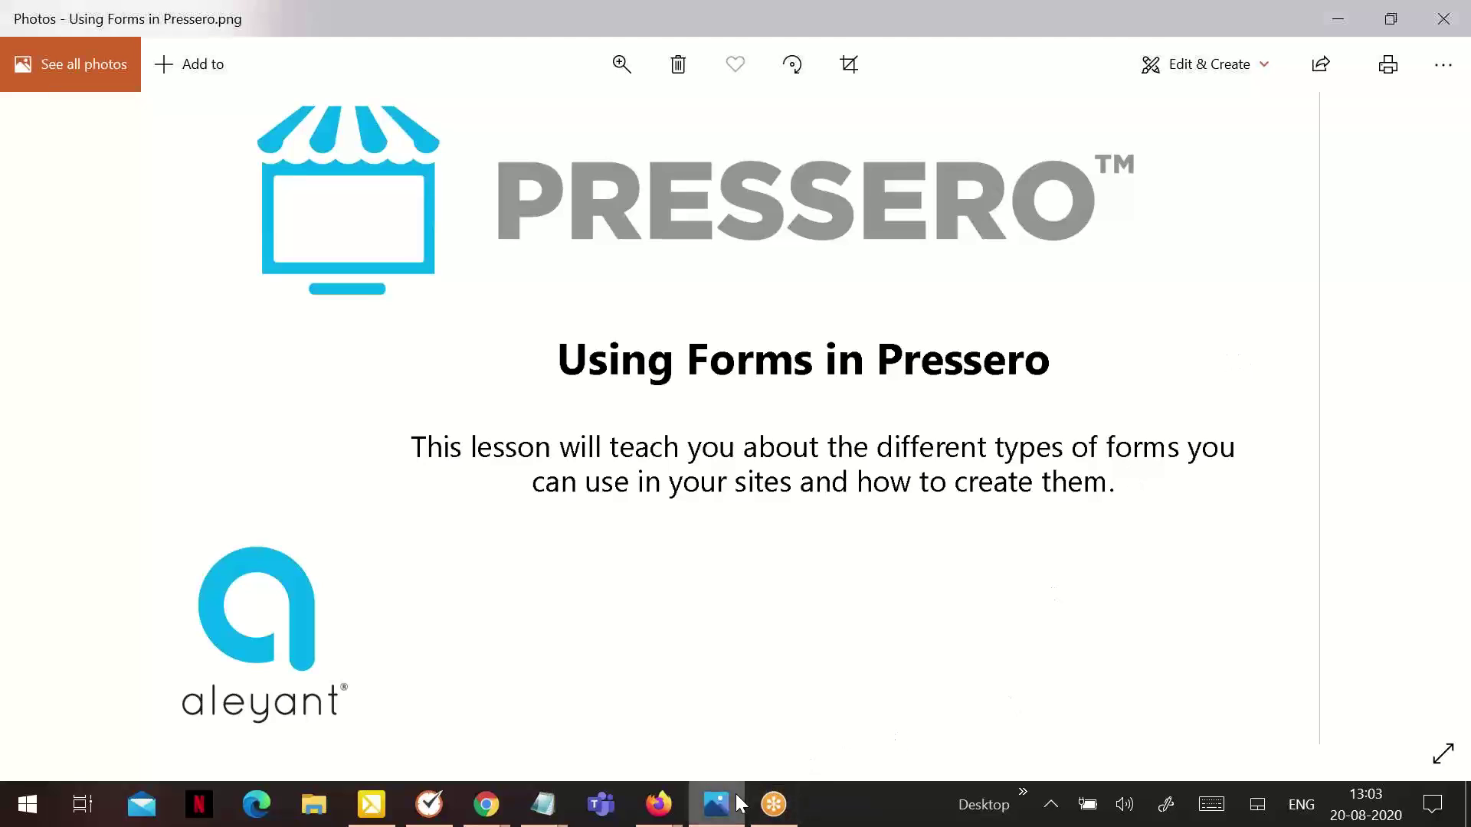
pyautogui.click(738, 801)
pyautogui.click(414, 16)
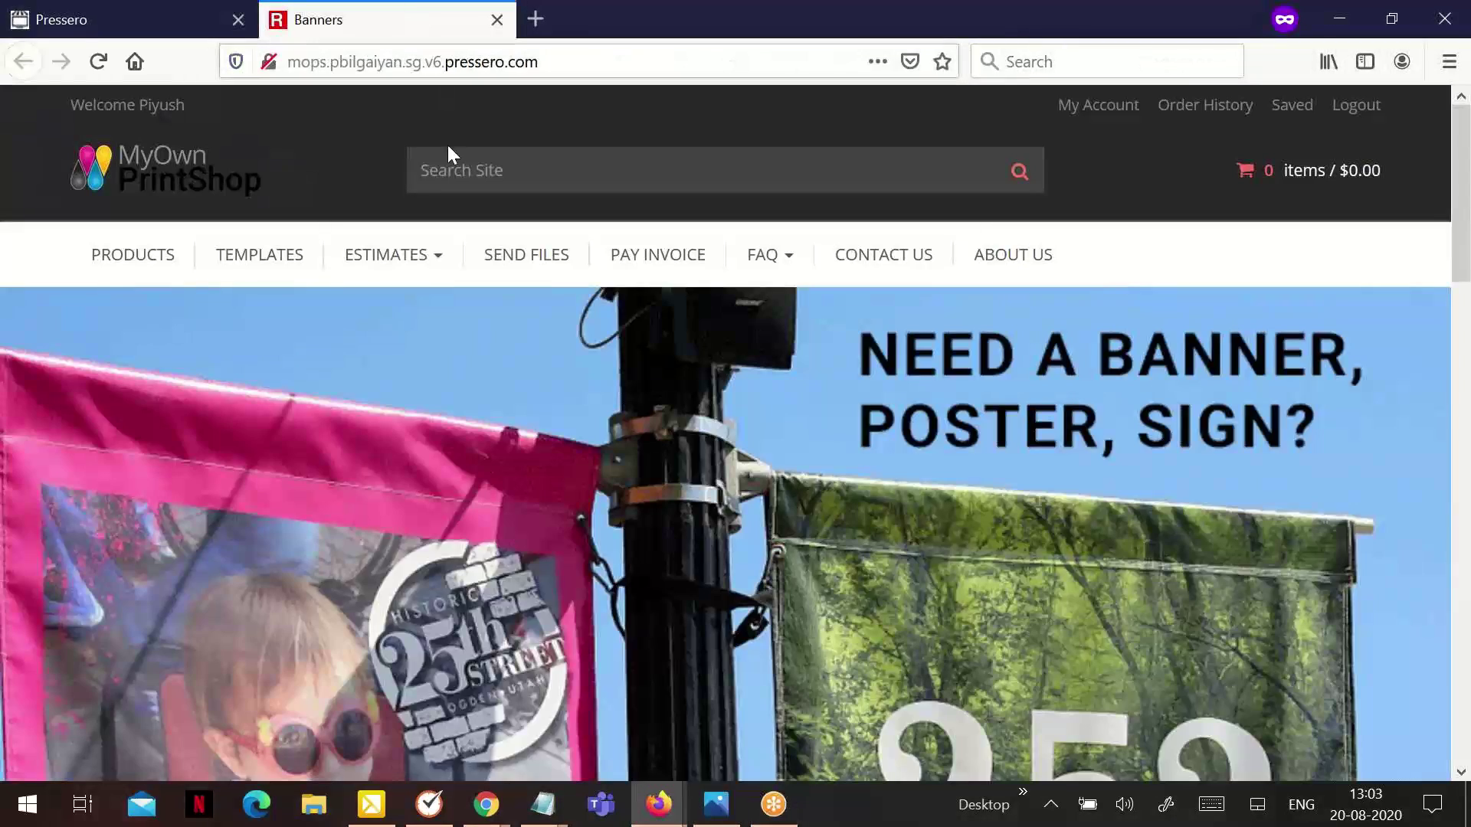
# Find the Banners product on the storefront's Banners category page and open its details.
pyautogui.scroll(-3, 358, 528)
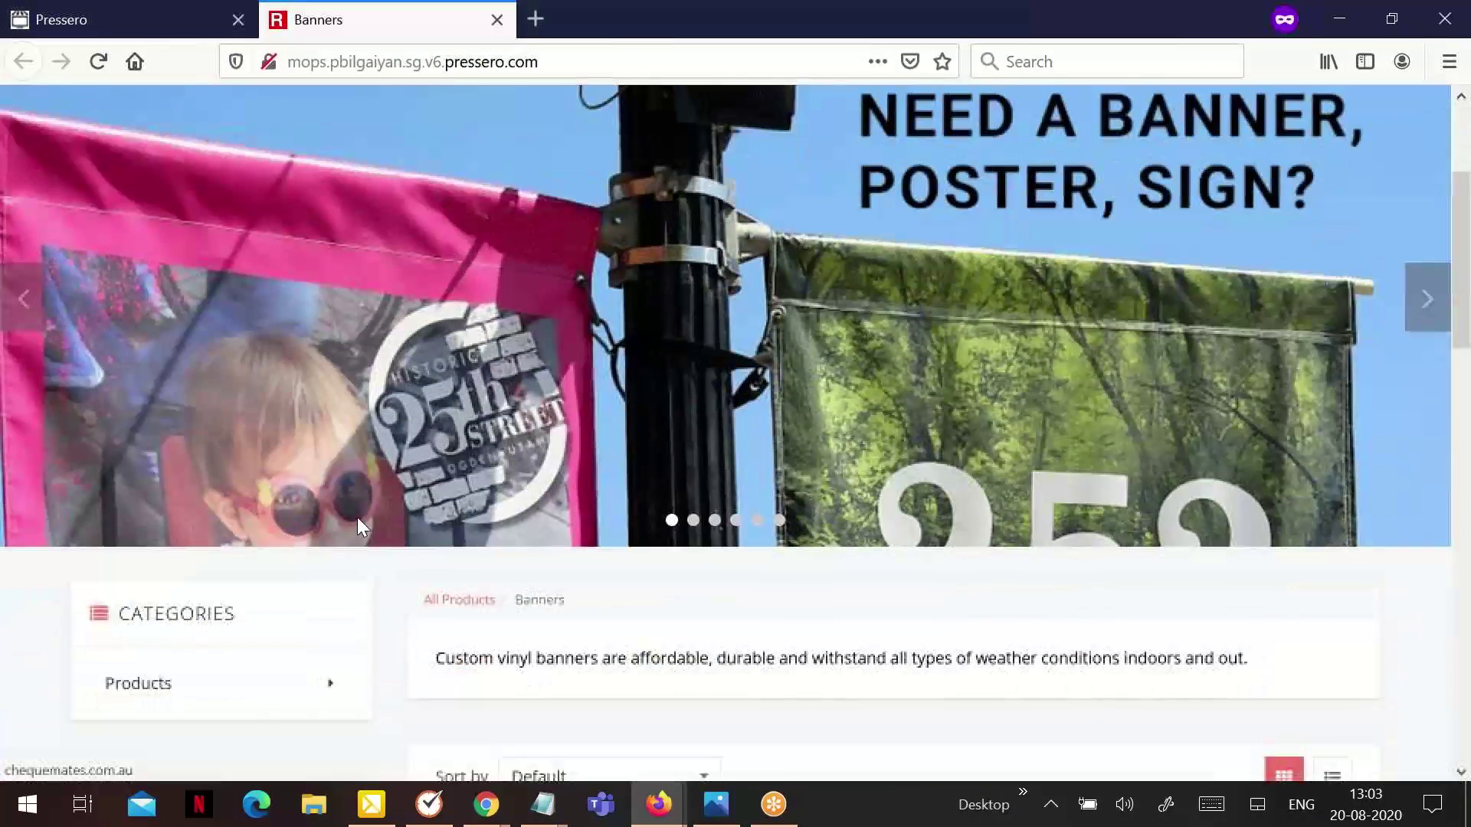
pyautogui.scroll(3, 363, 528)
pyautogui.scroll(-3, 360, 518)
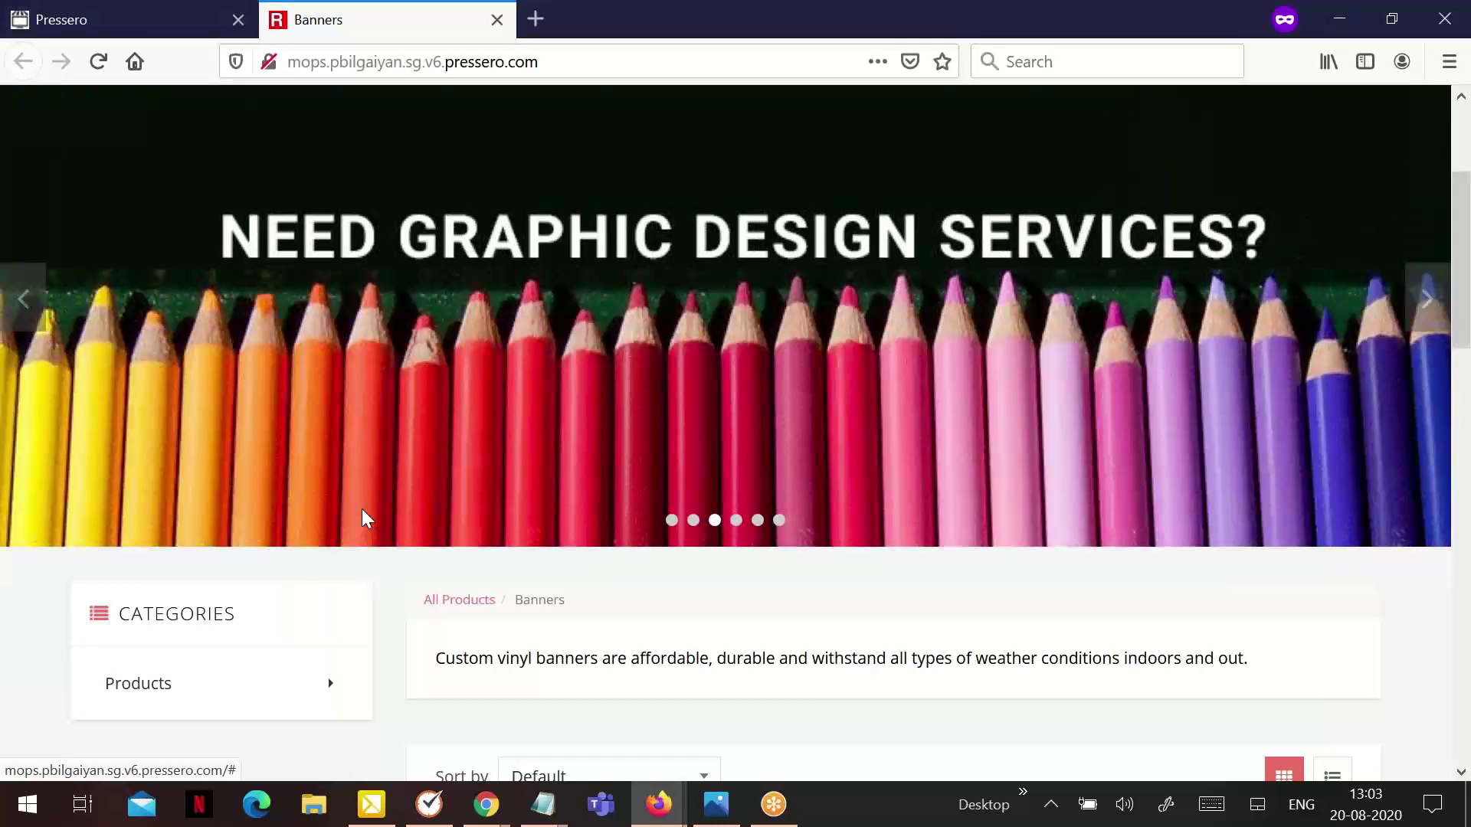
pyautogui.scroll(-3, 362, 508)
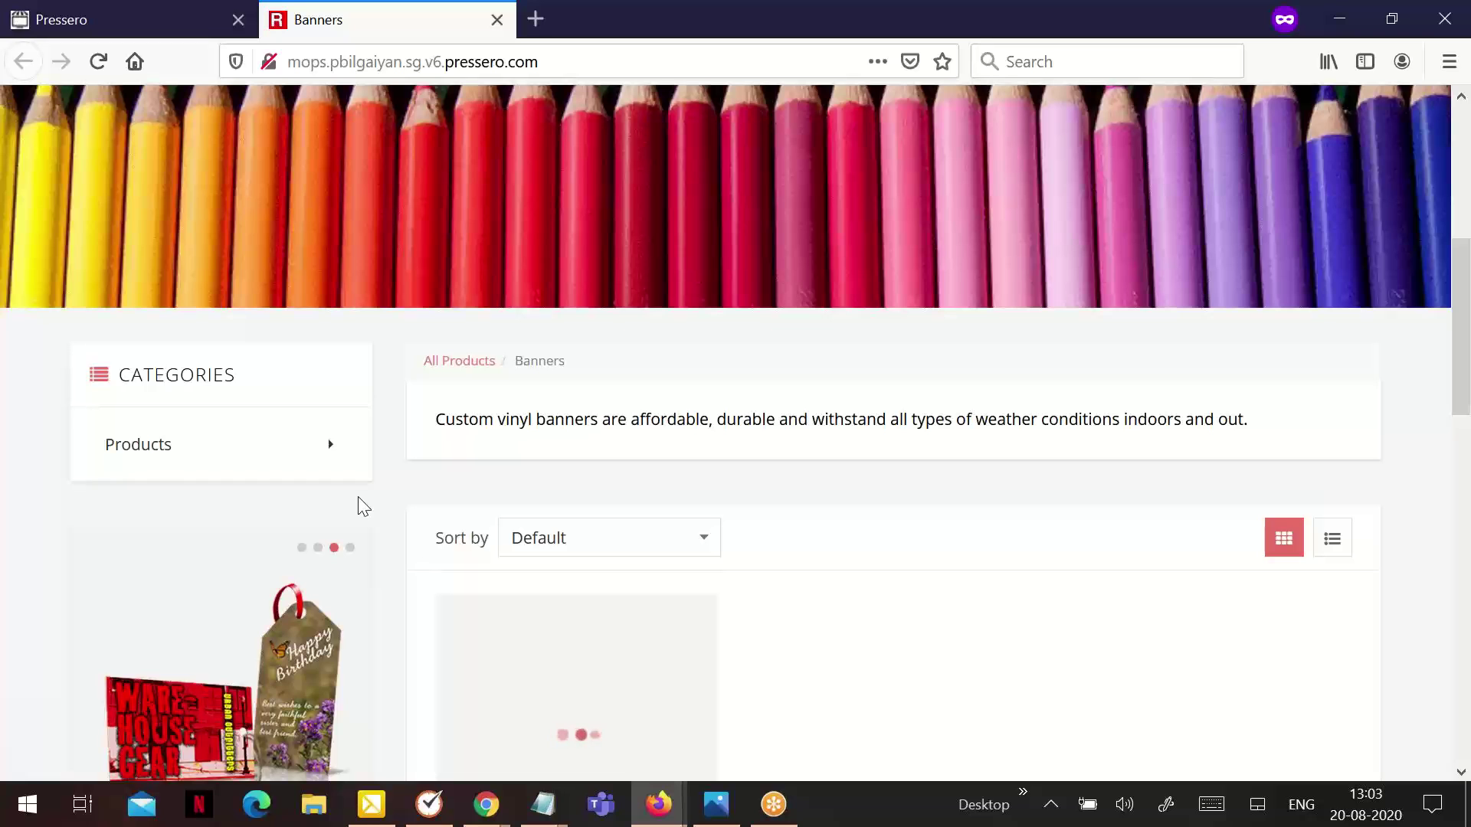
pyautogui.scroll(-1, 357, 497)
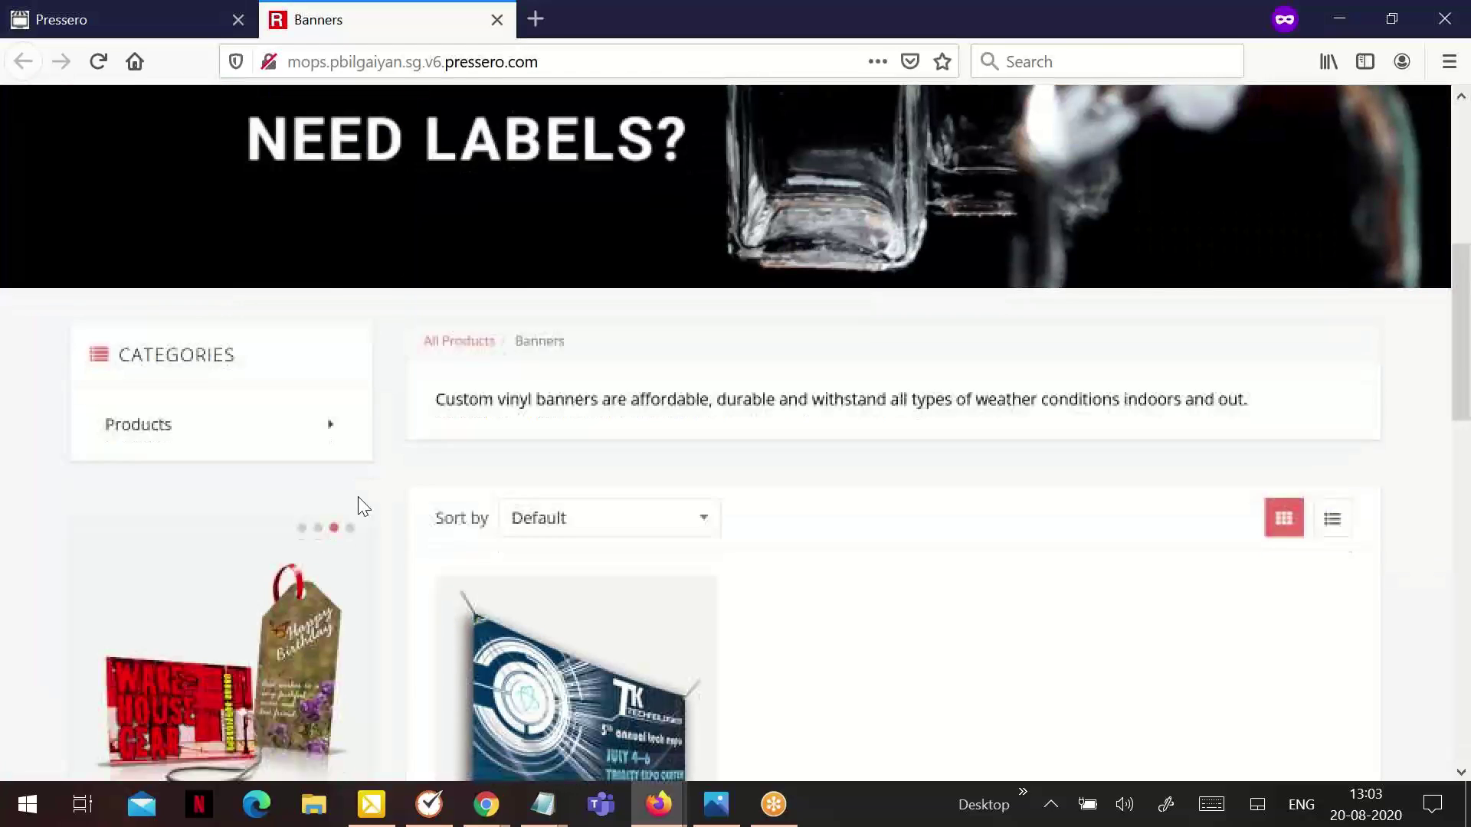
pyautogui.scroll(-1, 358, 498)
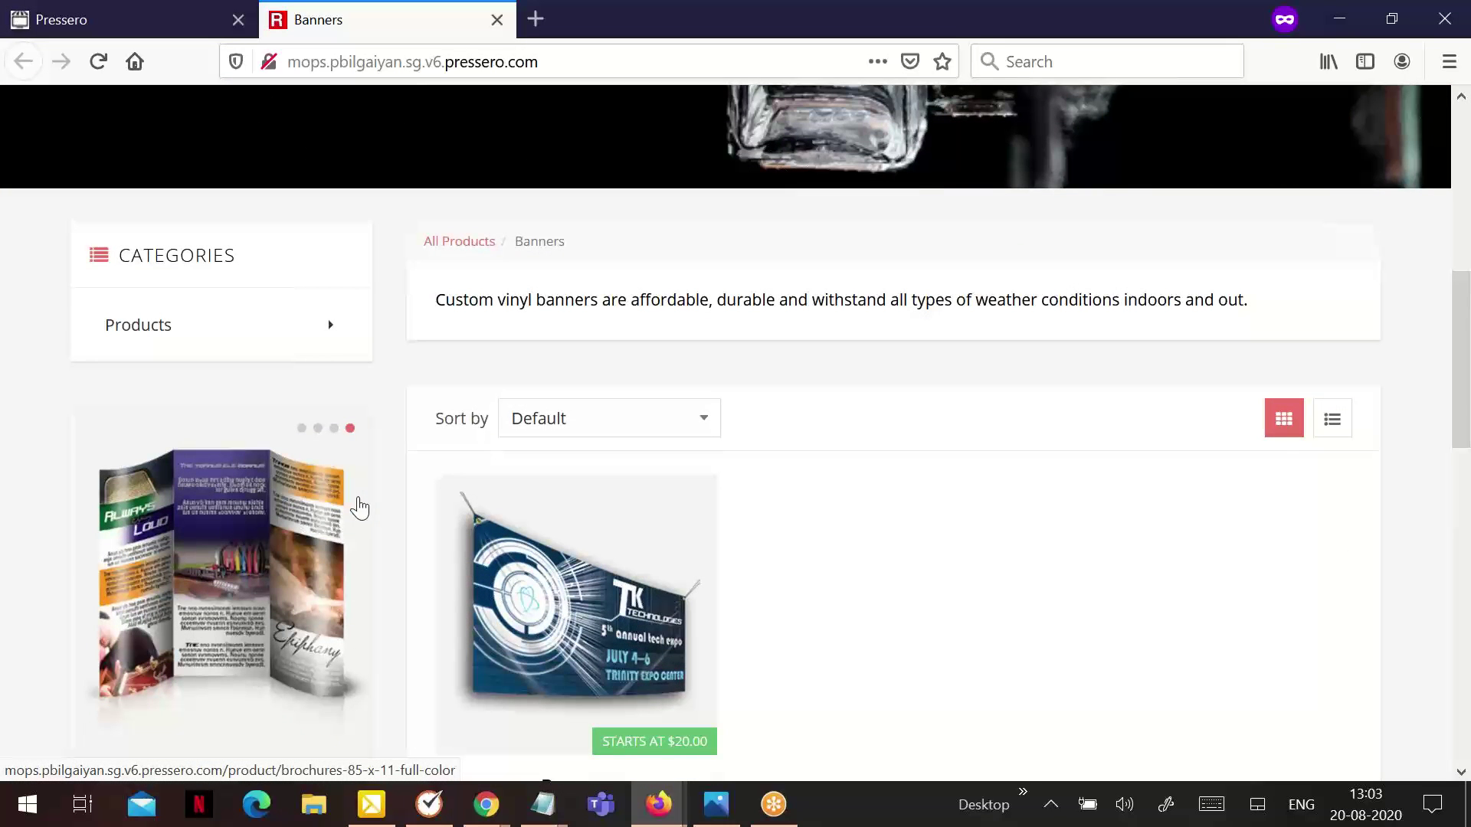
pyautogui.scroll(-1, 545, 448)
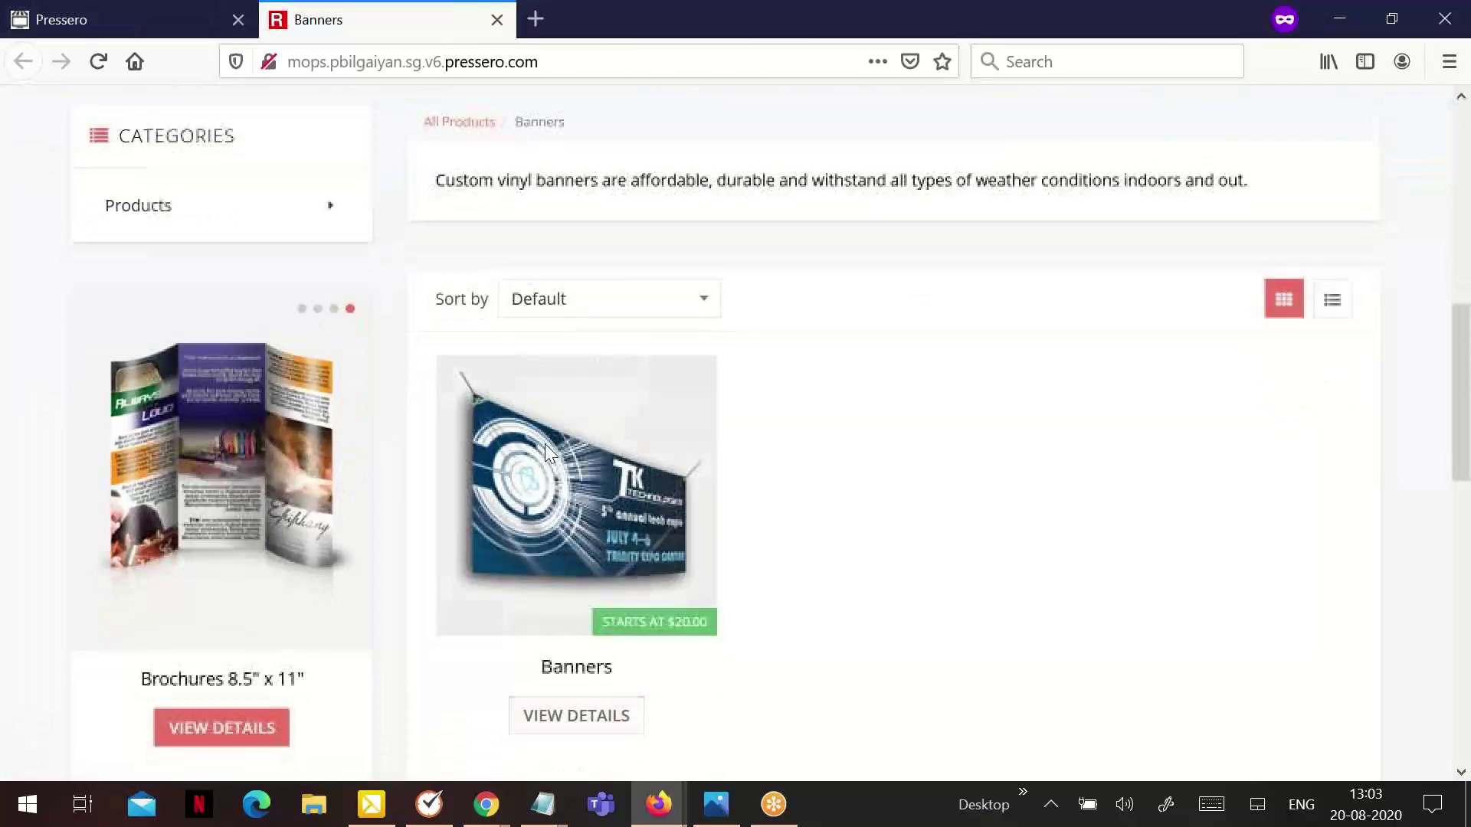
pyautogui.scroll(-2, 544, 444)
pyautogui.click(580, 483)
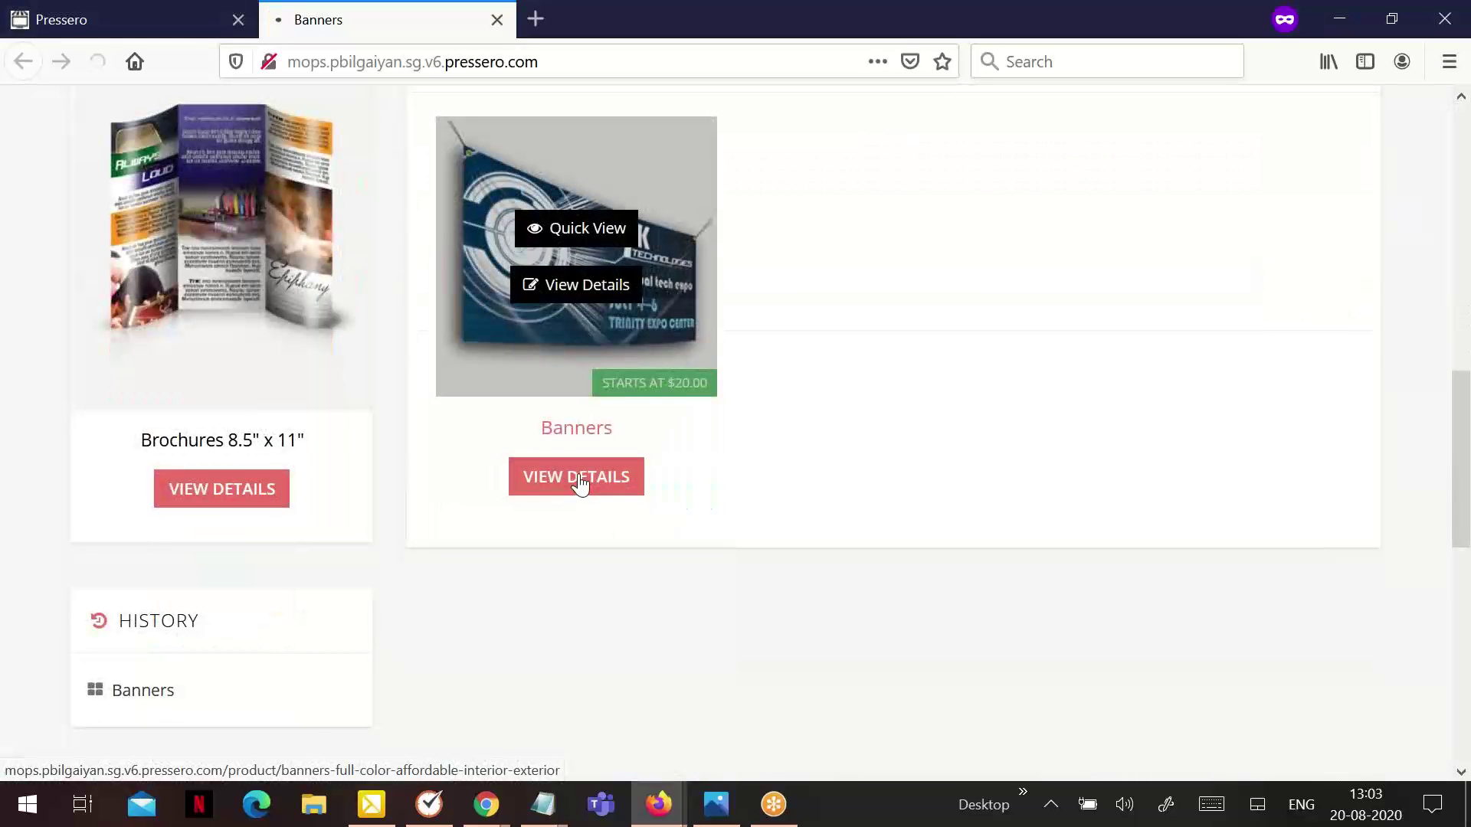
# Set the two required additional information fields of the banner order to Tri-Fold and Double Parallel Fold.
pyautogui.scroll(-5, 578, 483)
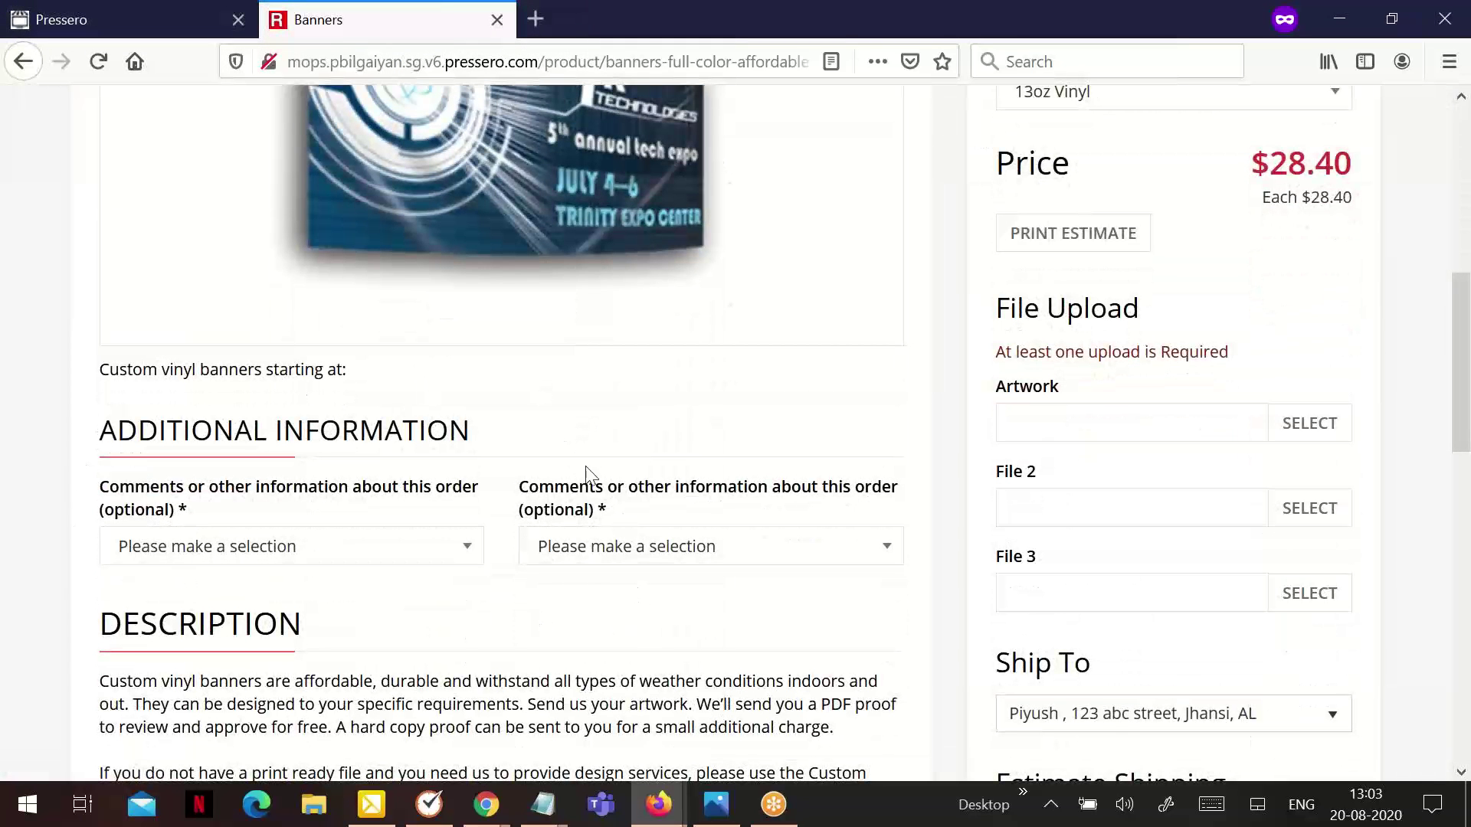
pyautogui.click(325, 557)
pyautogui.click(278, 645)
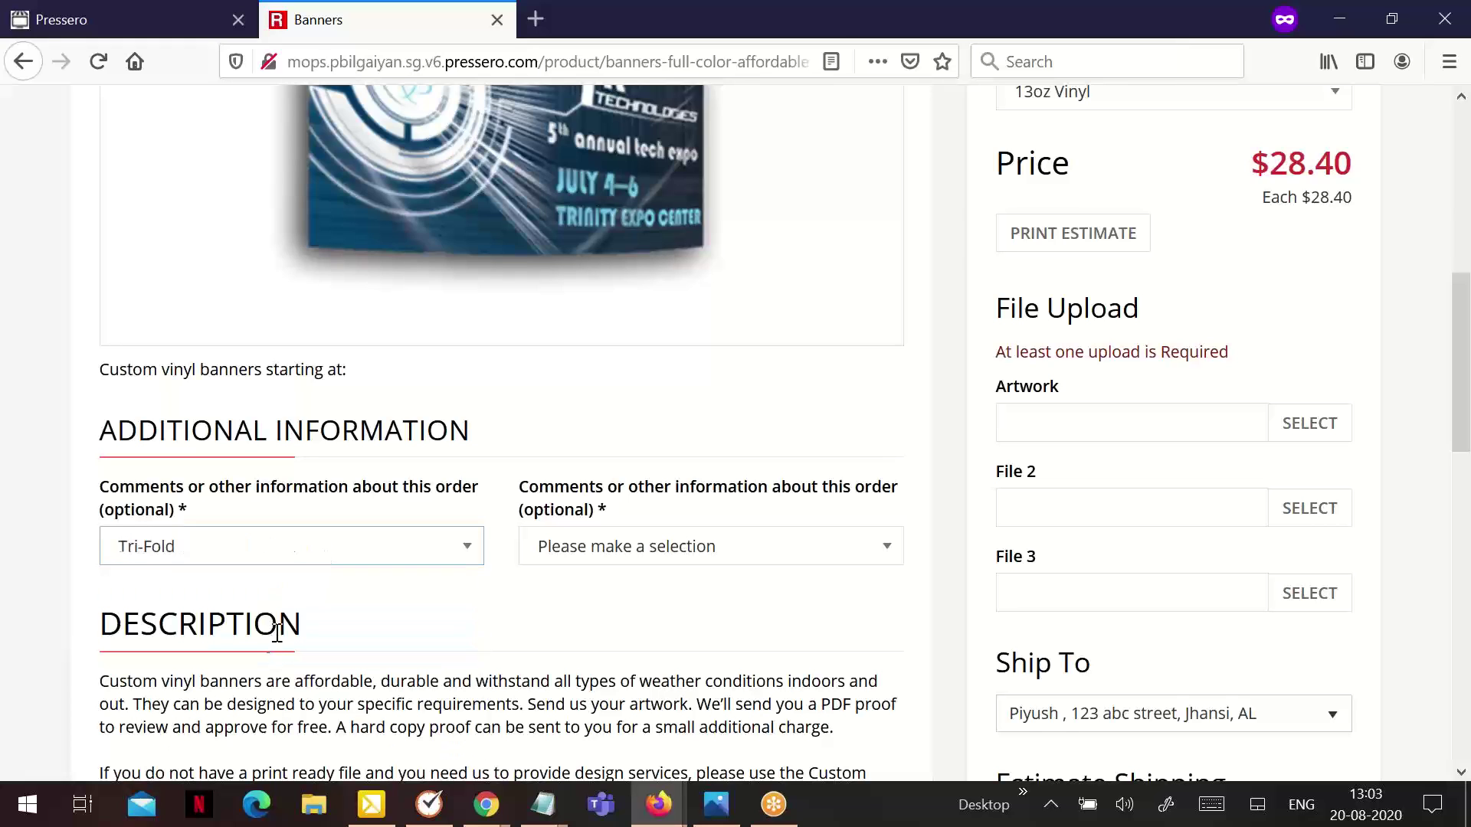
pyautogui.click(592, 550)
pyautogui.click(574, 668)
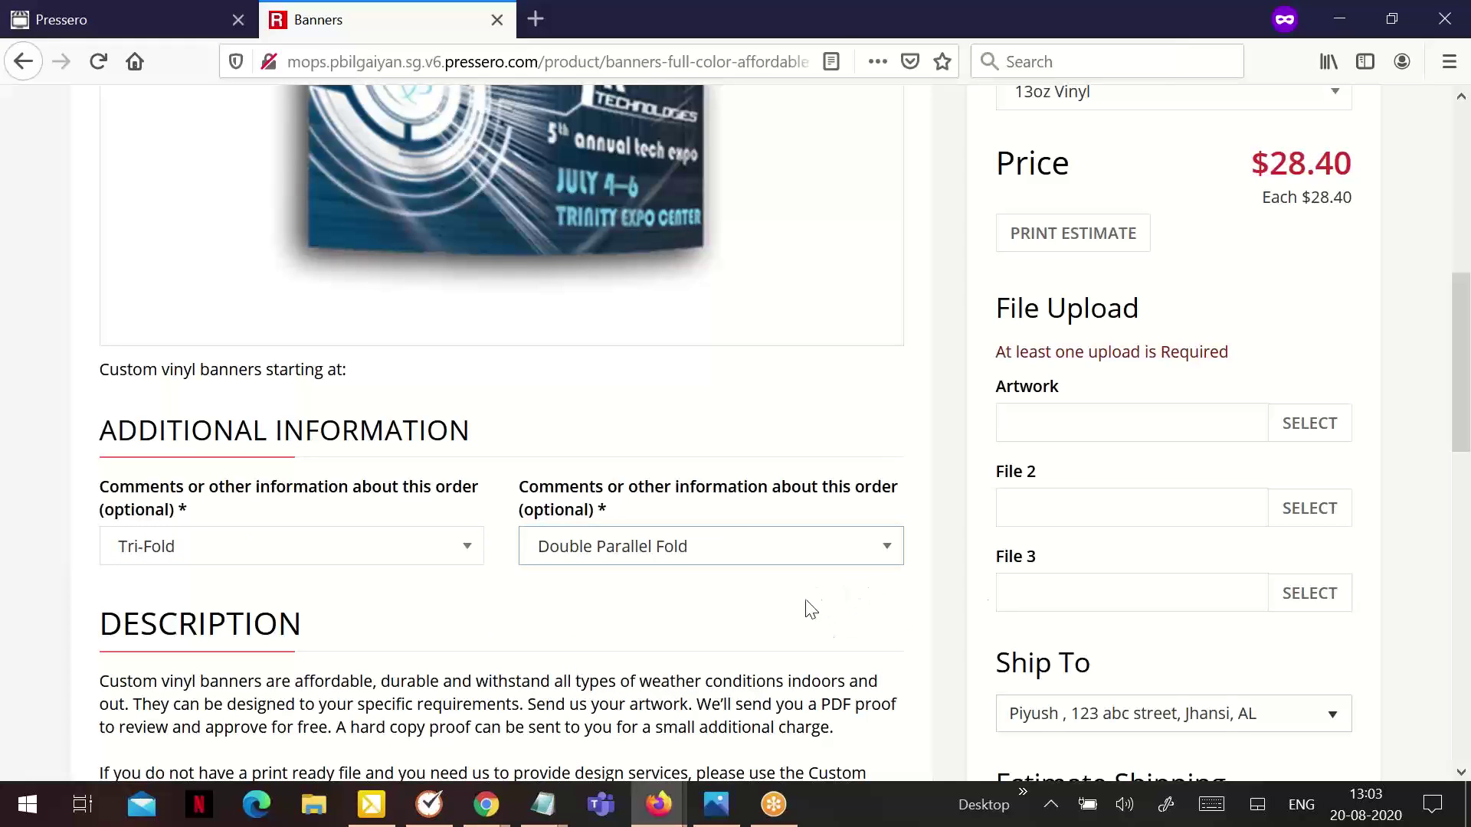
pyautogui.click(1285, 439)
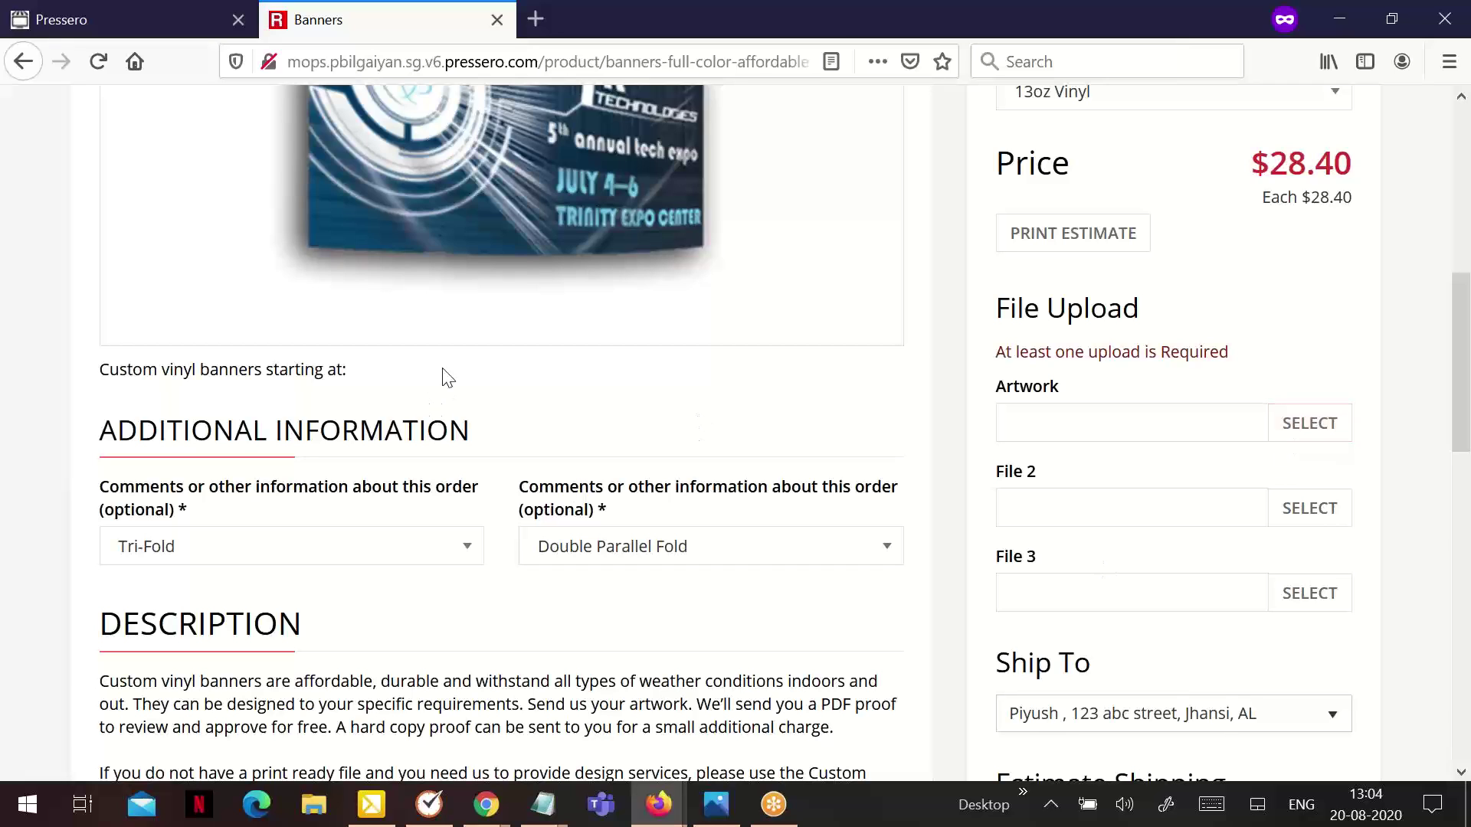
pyautogui.moveTo(442, 329)
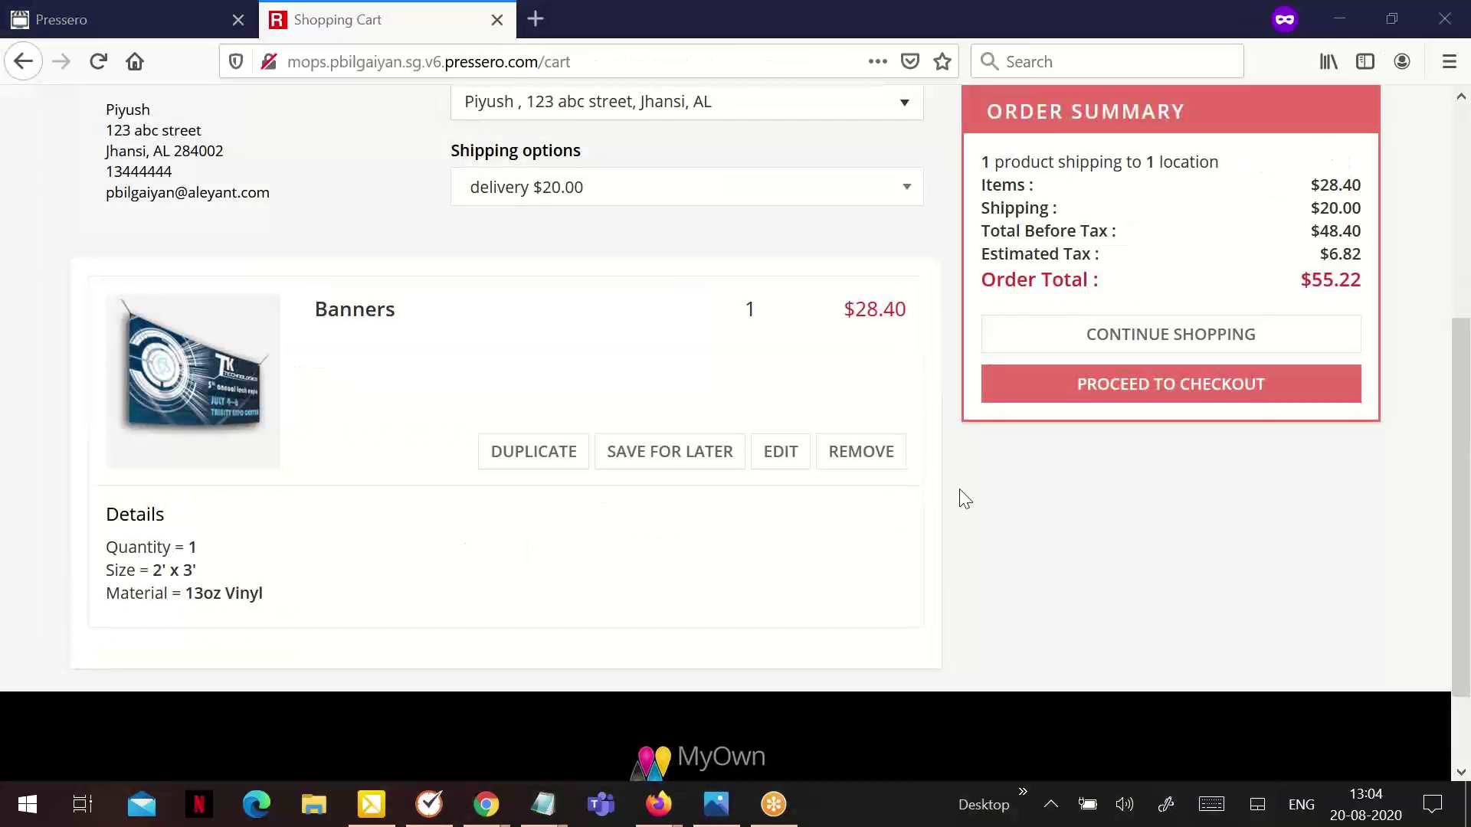
# Proceed from the cart to checkout and examine the Custom Quote - Other form shown there.
pyautogui.click(1094, 385)
pyautogui.scroll(-3, 399, 444)
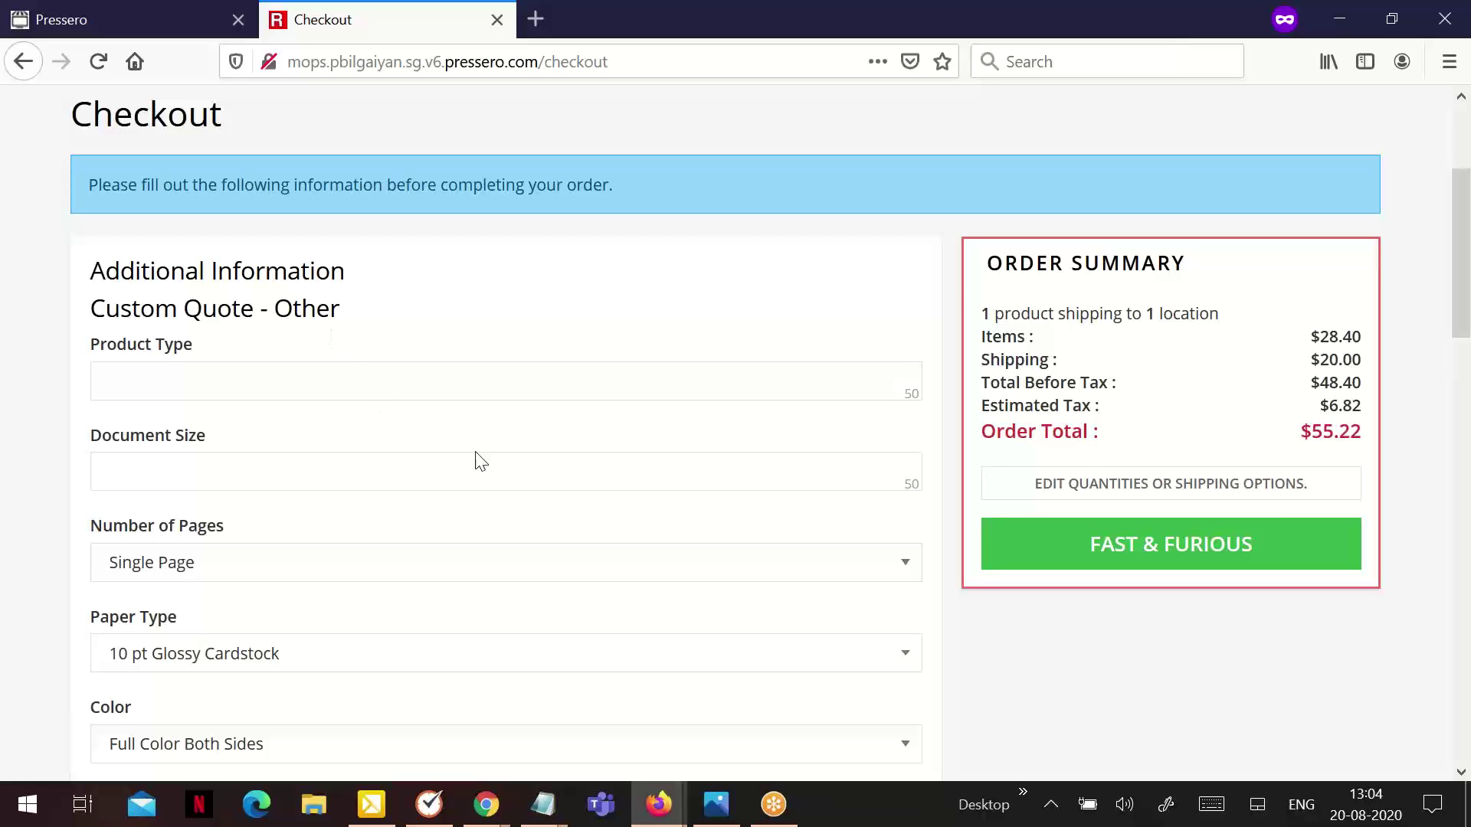
pyautogui.scroll(-3, 502, 462)
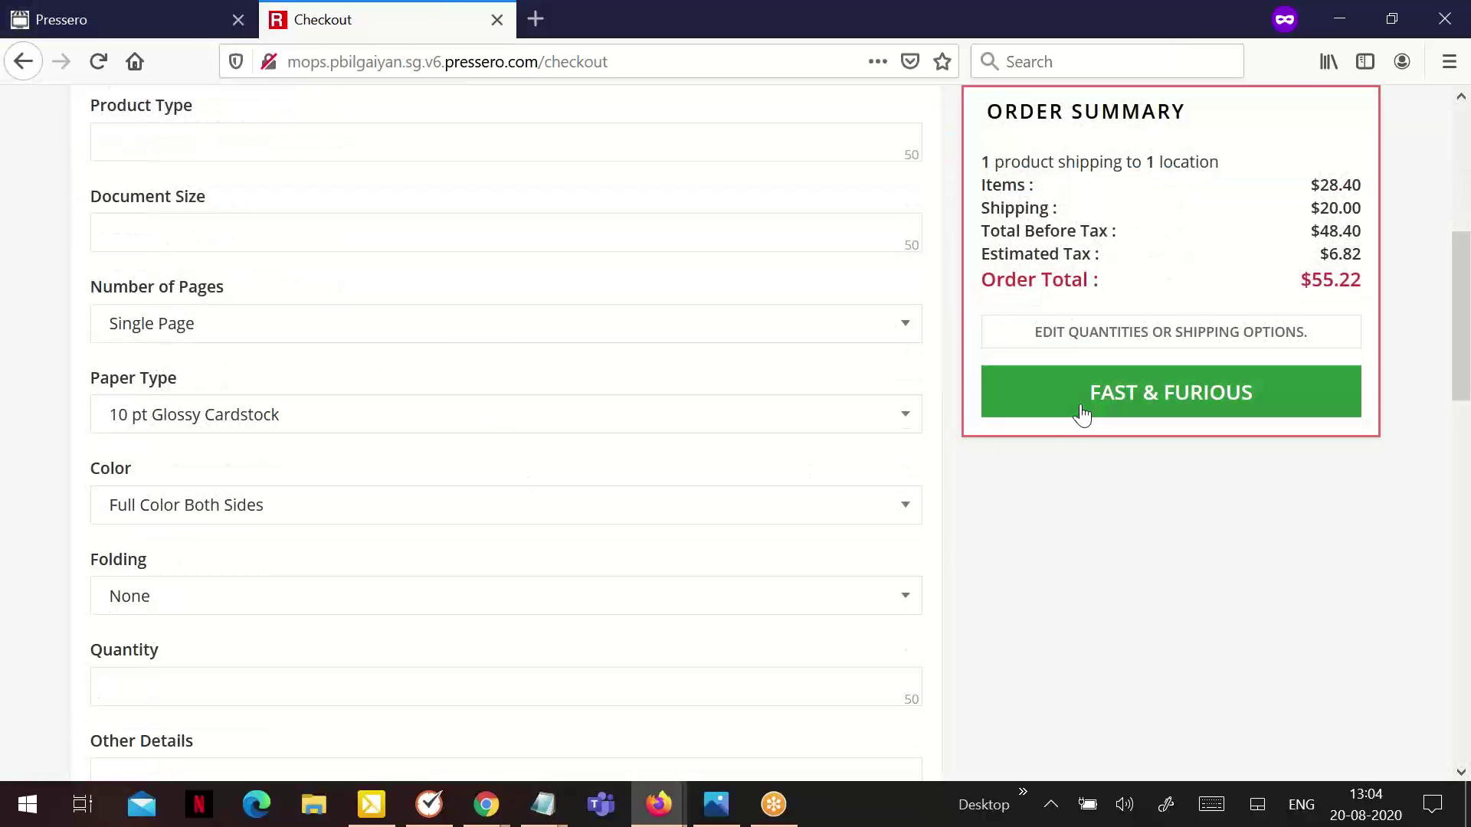
pyautogui.scroll(3, 505, 412)
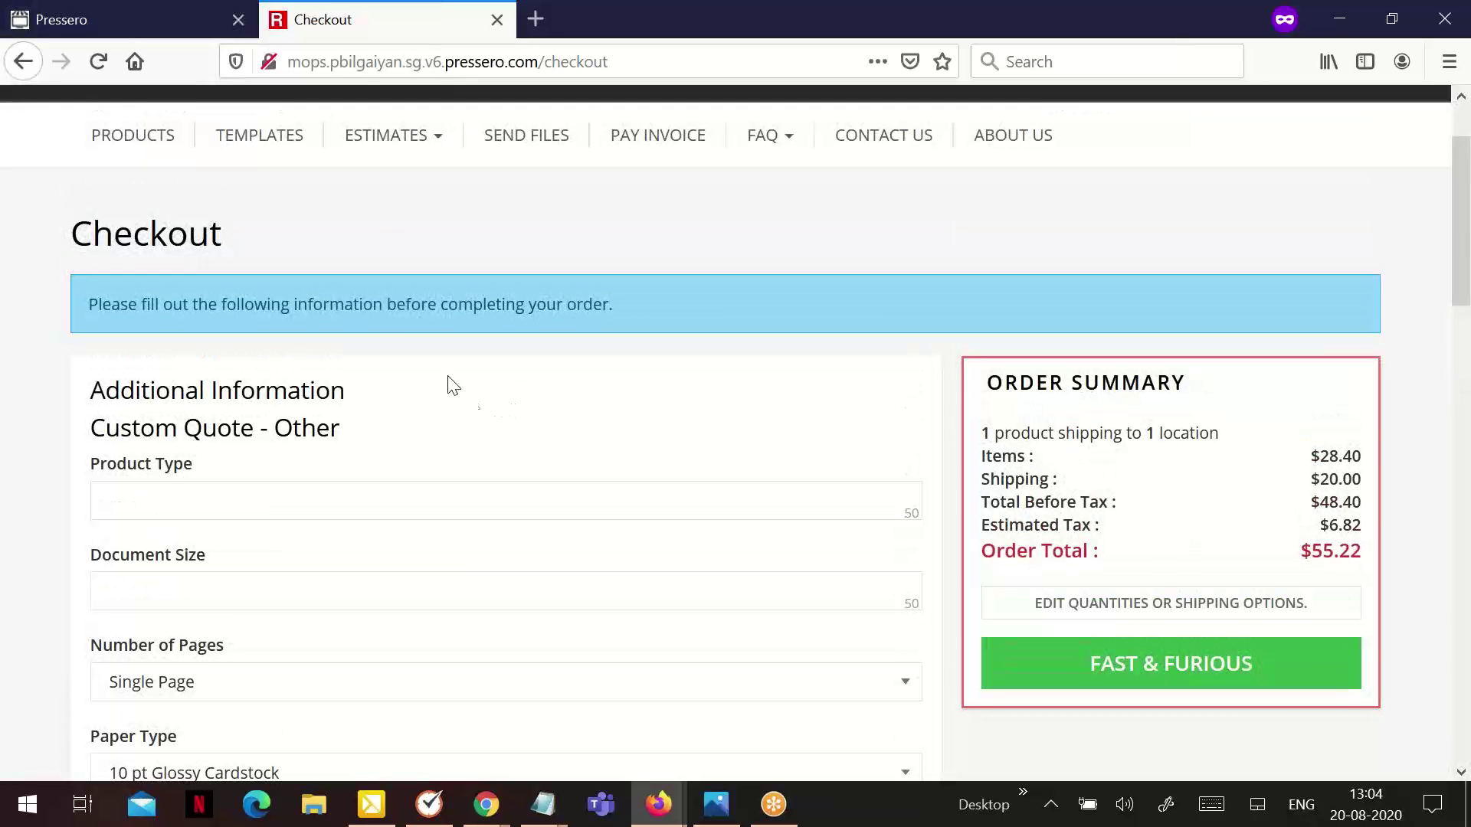
# Open the Custom Booklets estimate, review its quote form's questions, and return to the storefront's home page.
pyautogui.moveTo(397, 157)
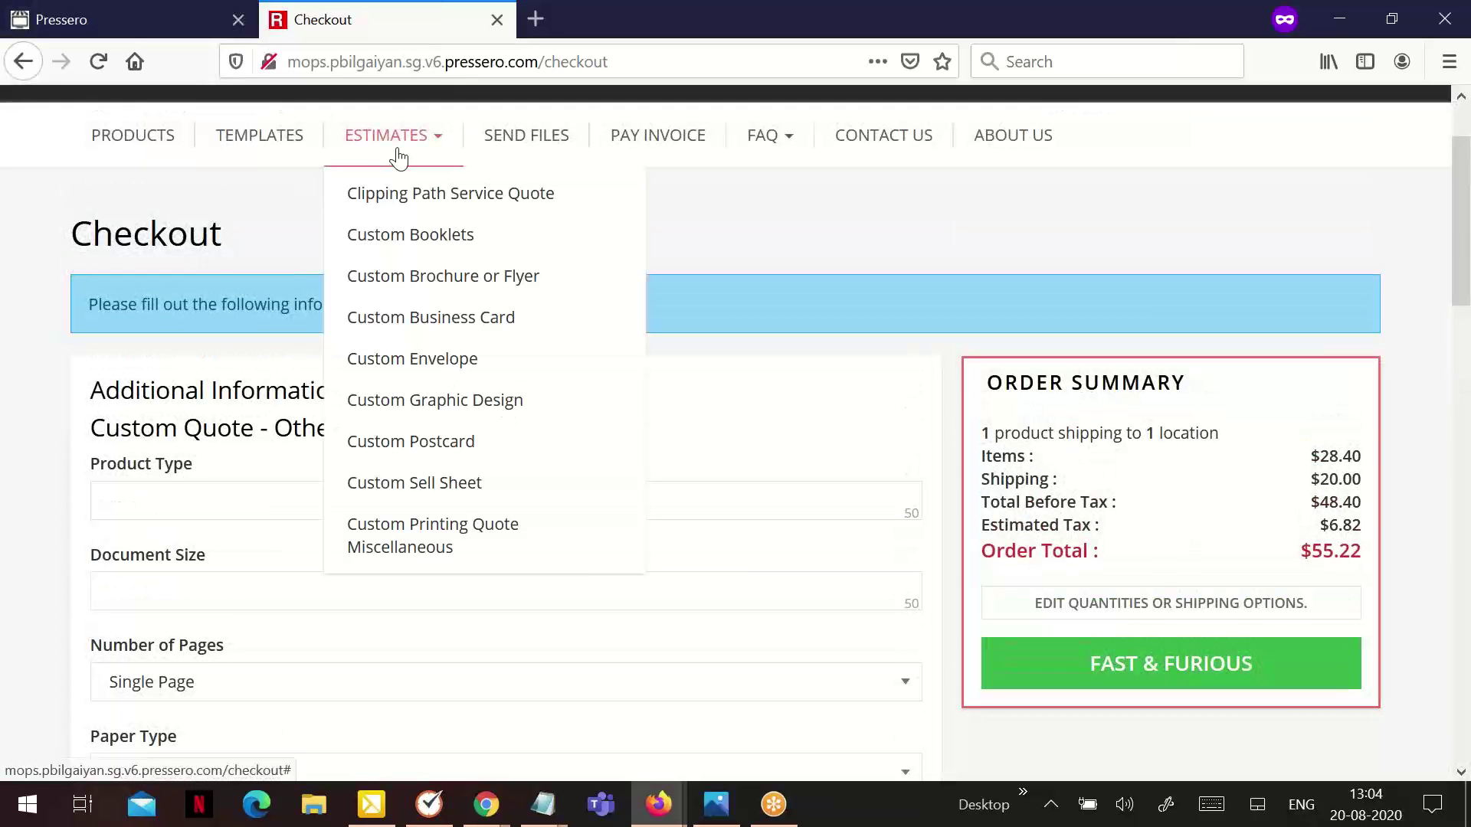
pyautogui.click(445, 239)
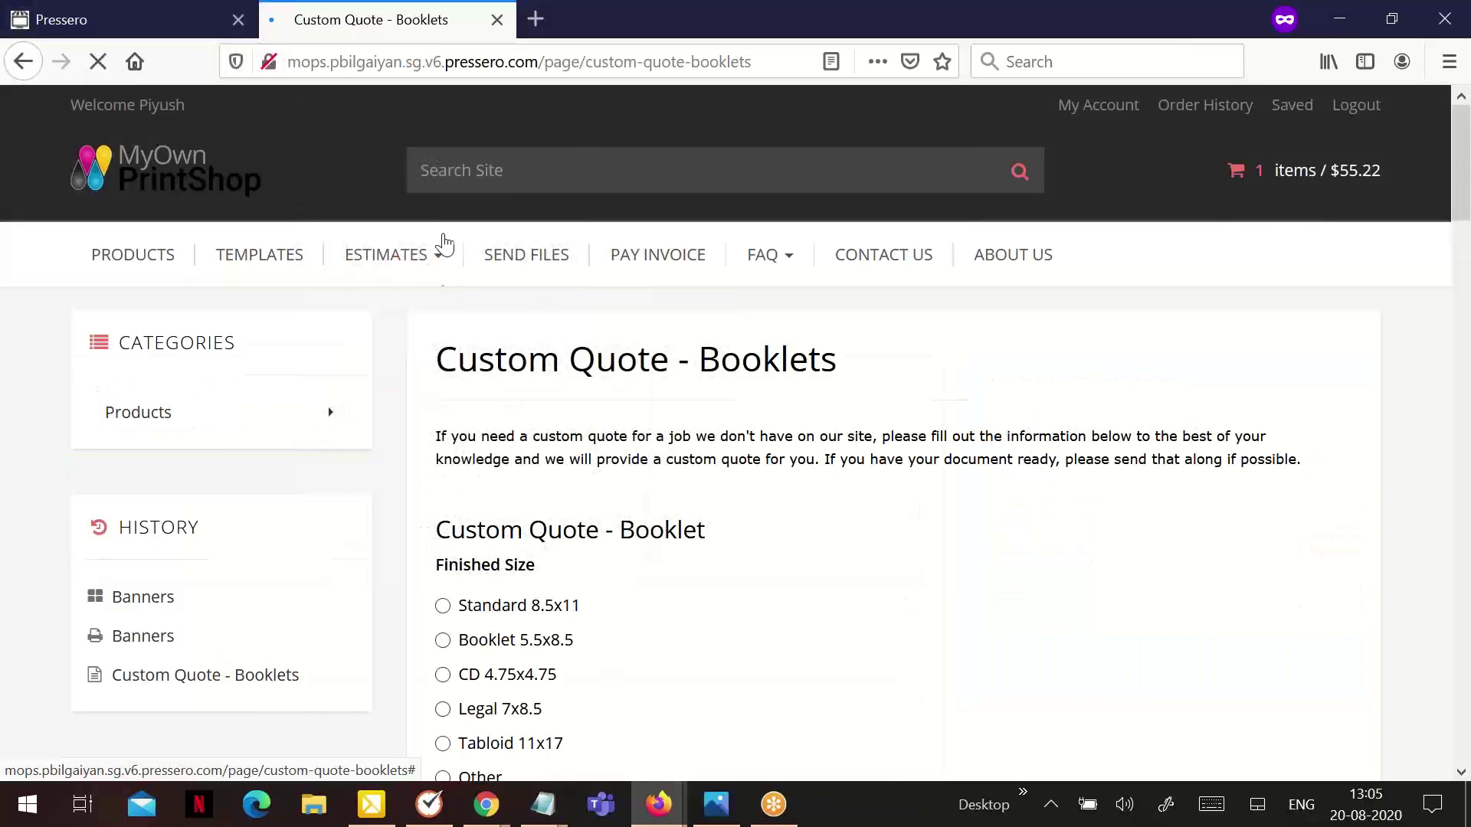
pyautogui.scroll(-2, 490, 330)
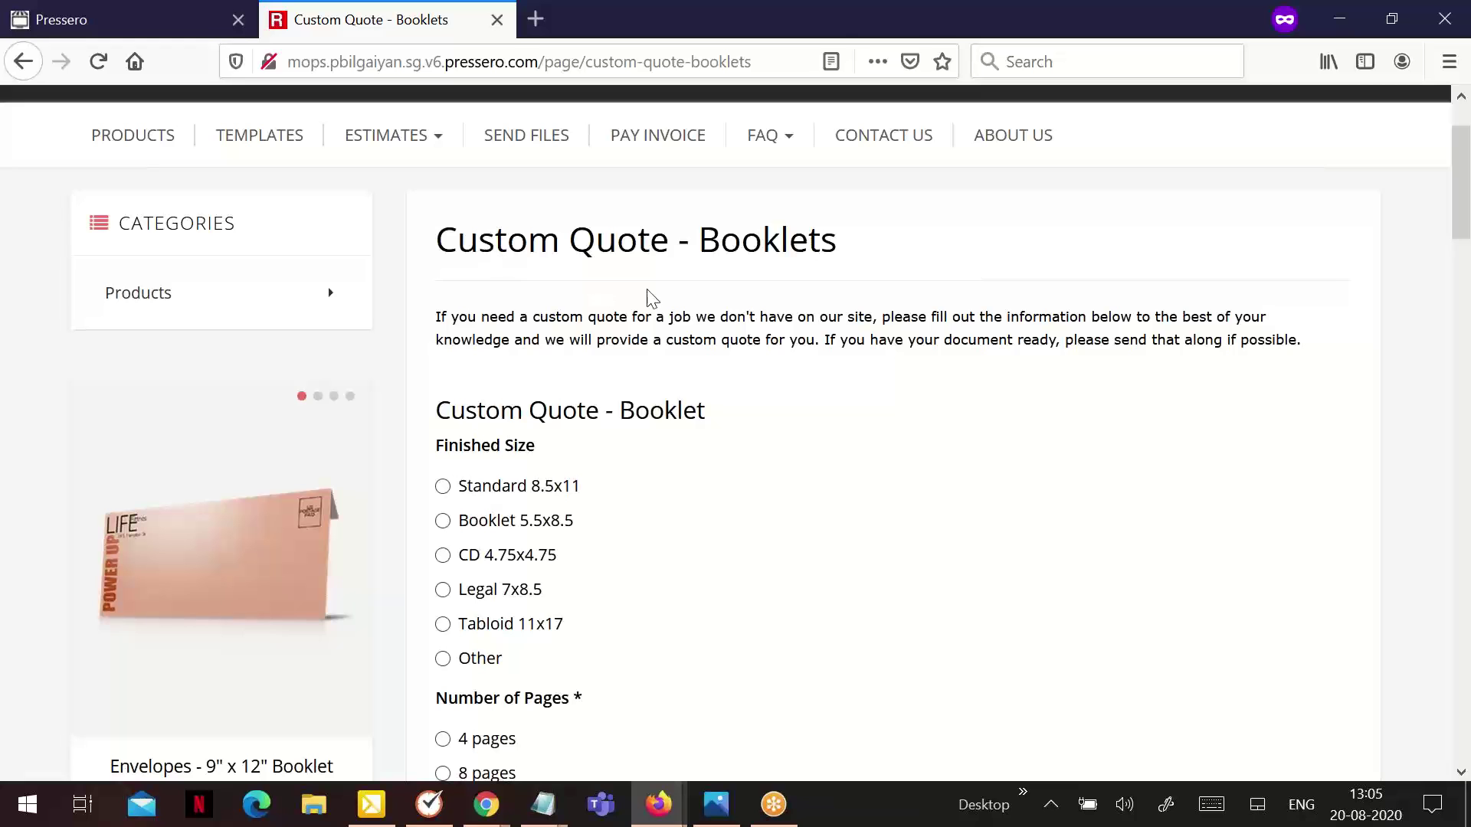
pyautogui.scroll(-6, 766, 296)
pyautogui.scroll(-14, 766, 355)
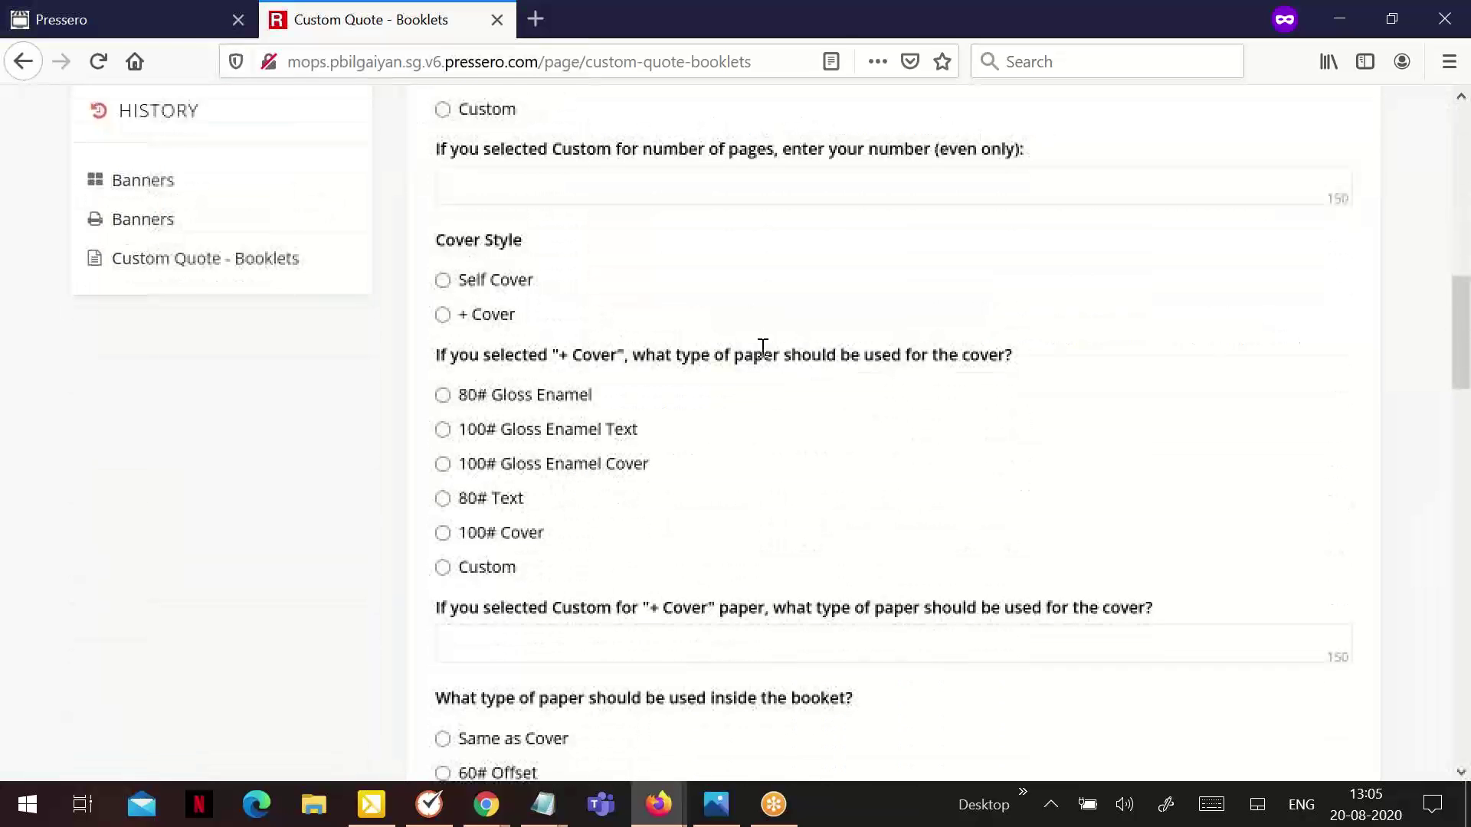
pyautogui.scroll(7, 766, 357)
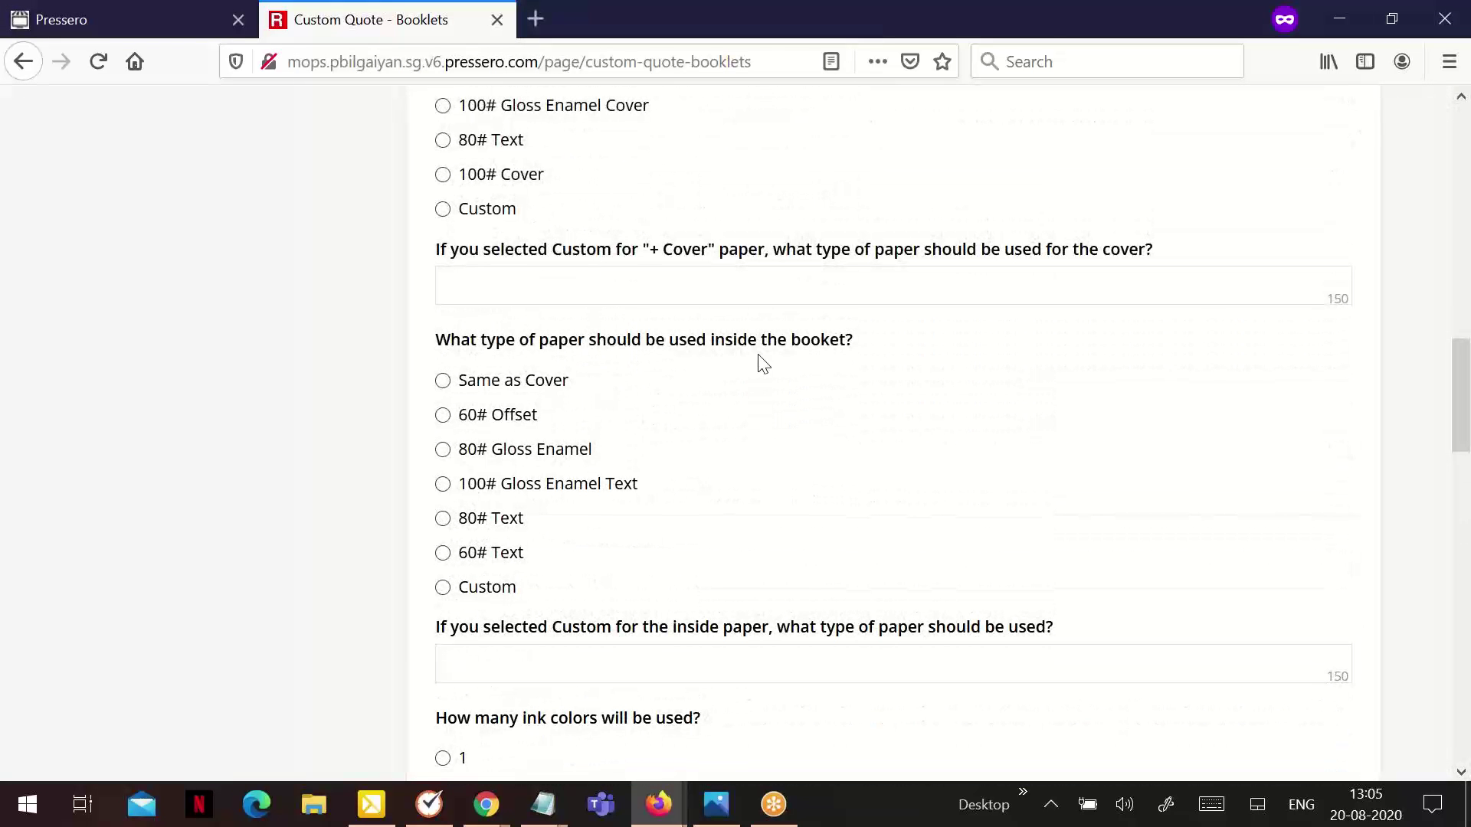
pyautogui.scroll(3, 751, 425)
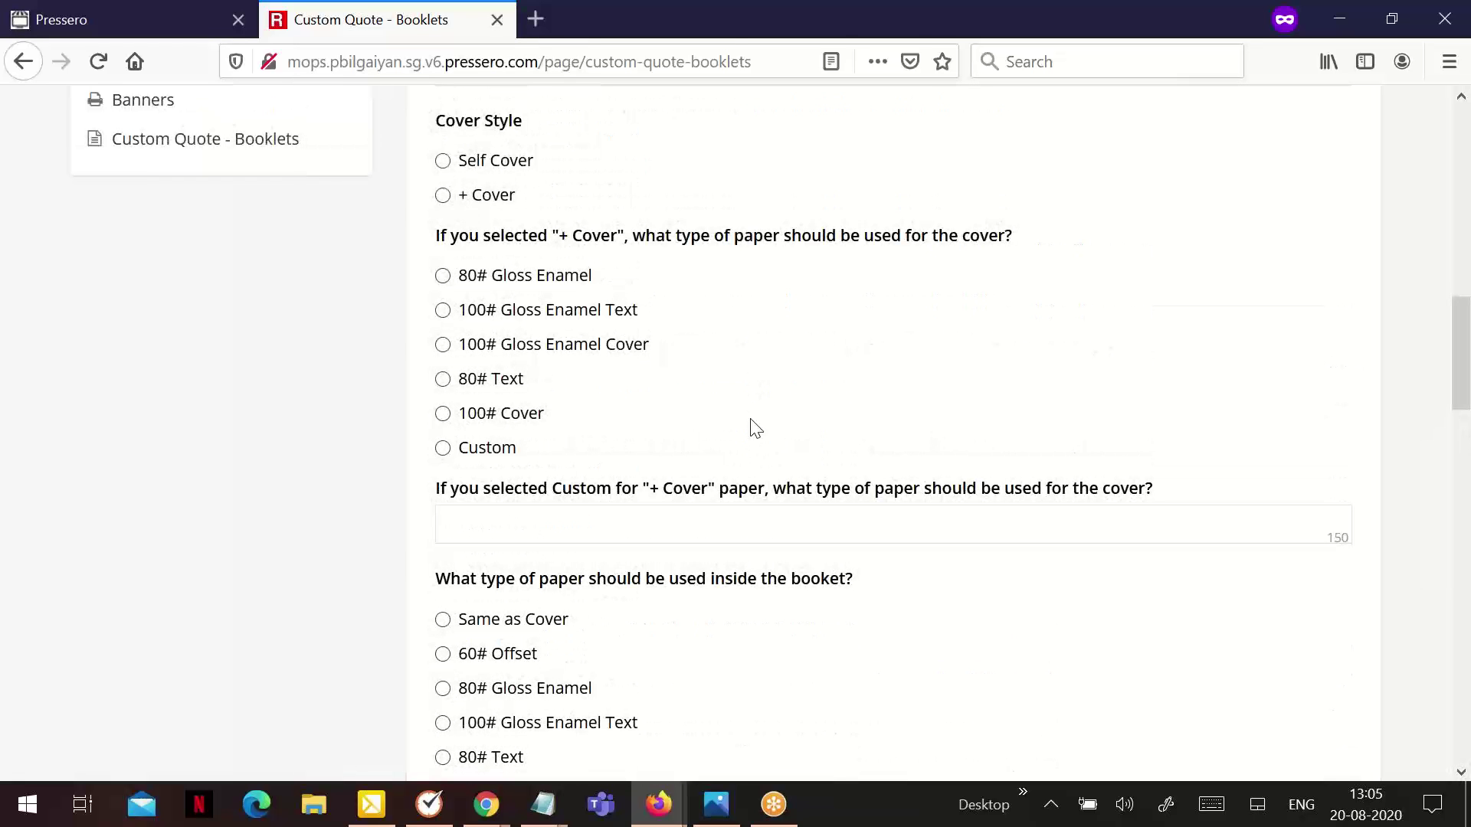
pyautogui.scroll(5, 754, 428)
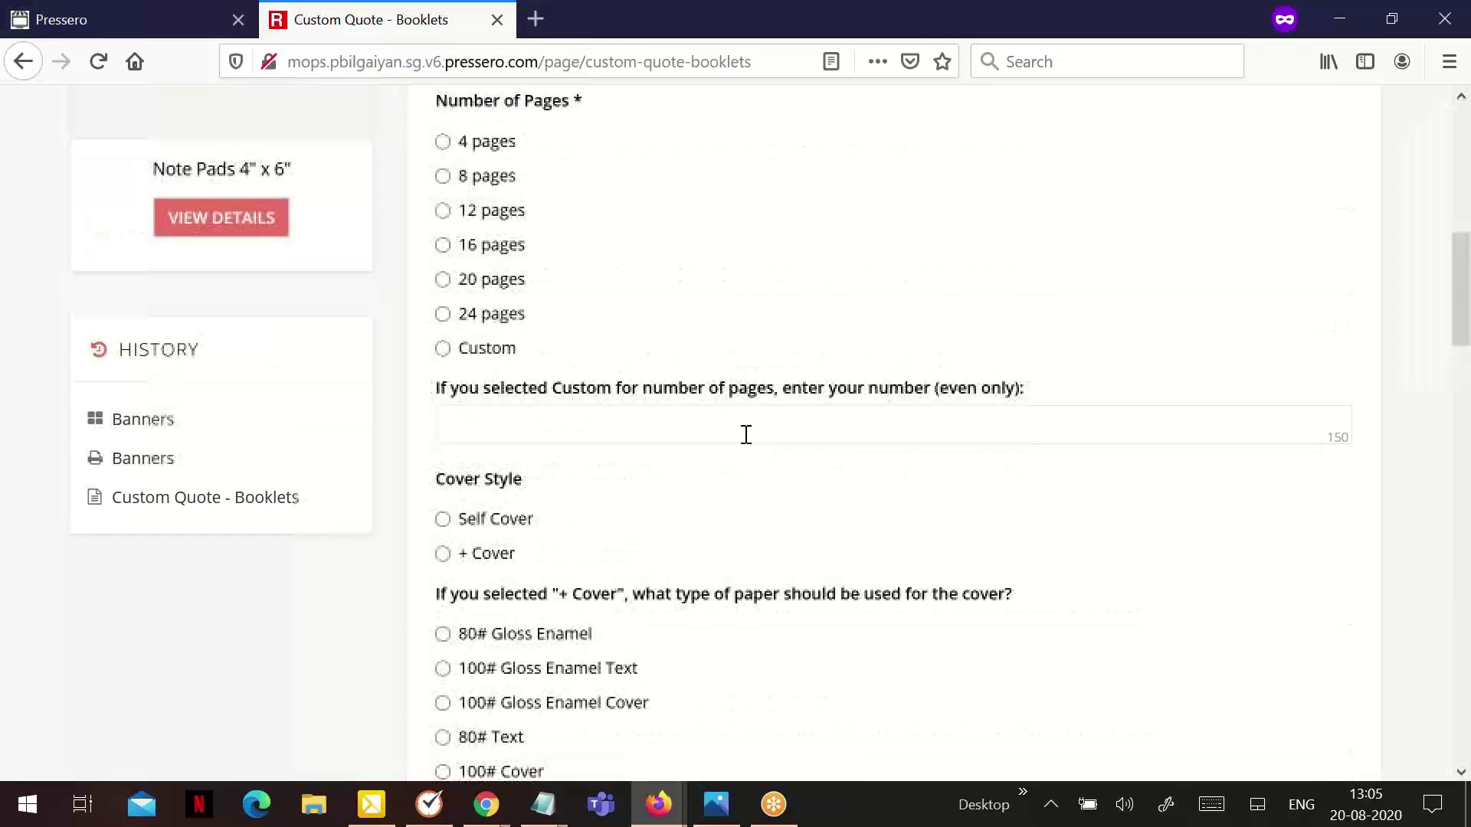
pyautogui.scroll(10, 651, 394)
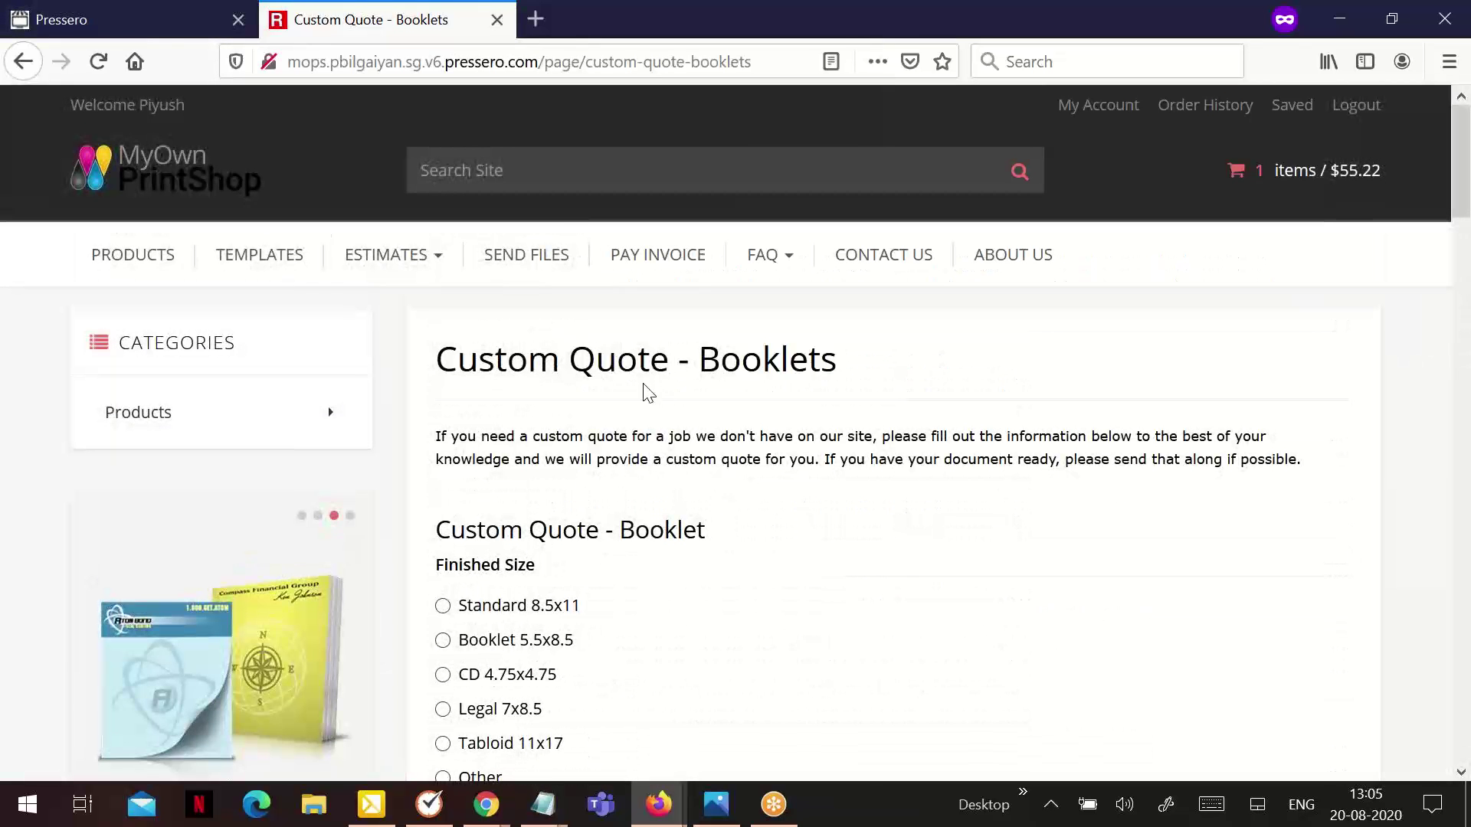
pyautogui.click(91, 172)
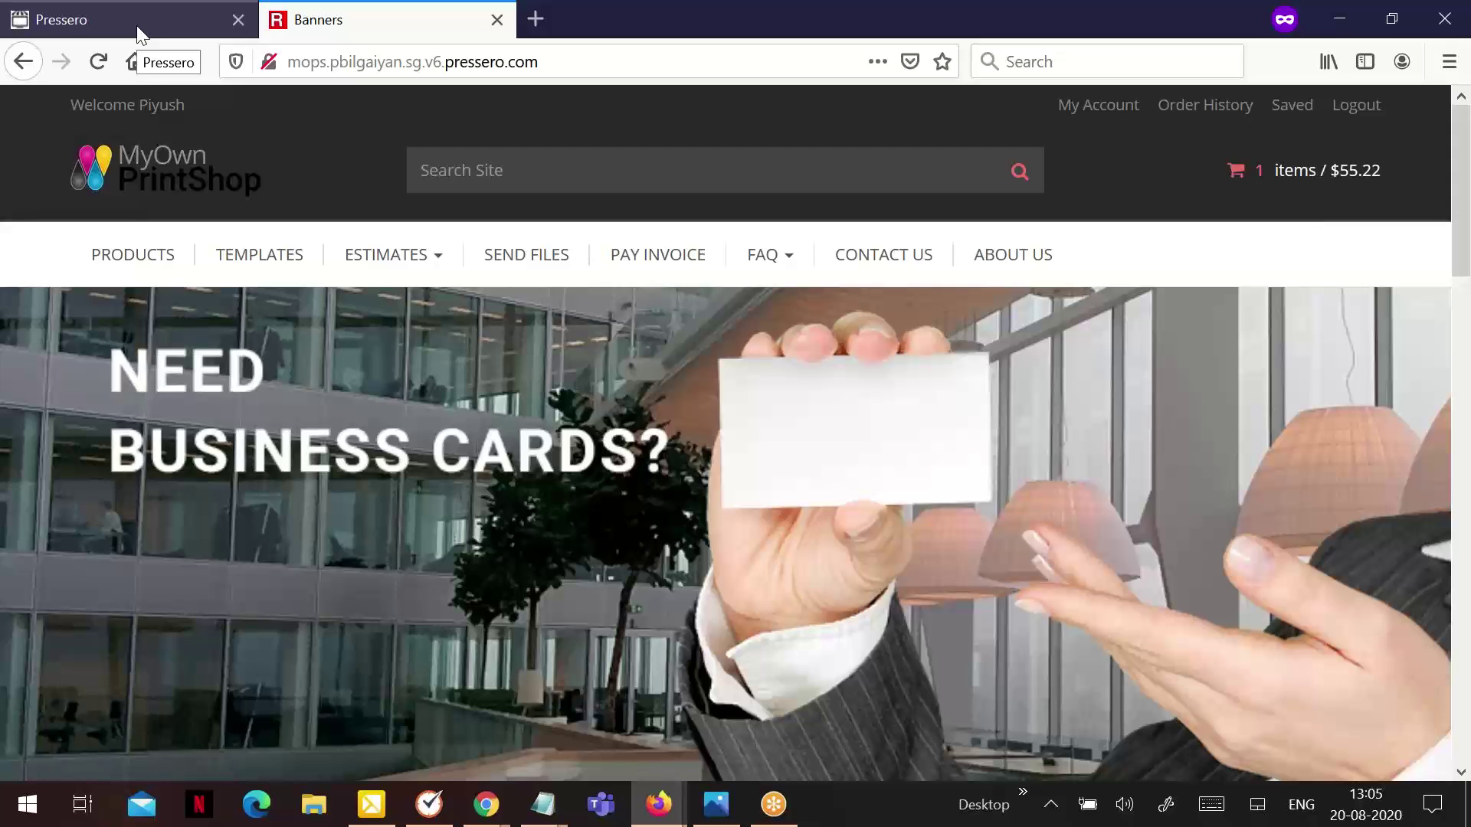
# Log in to the Pressero admin site with the saved account's username and password.
pyautogui.click(138, 35)
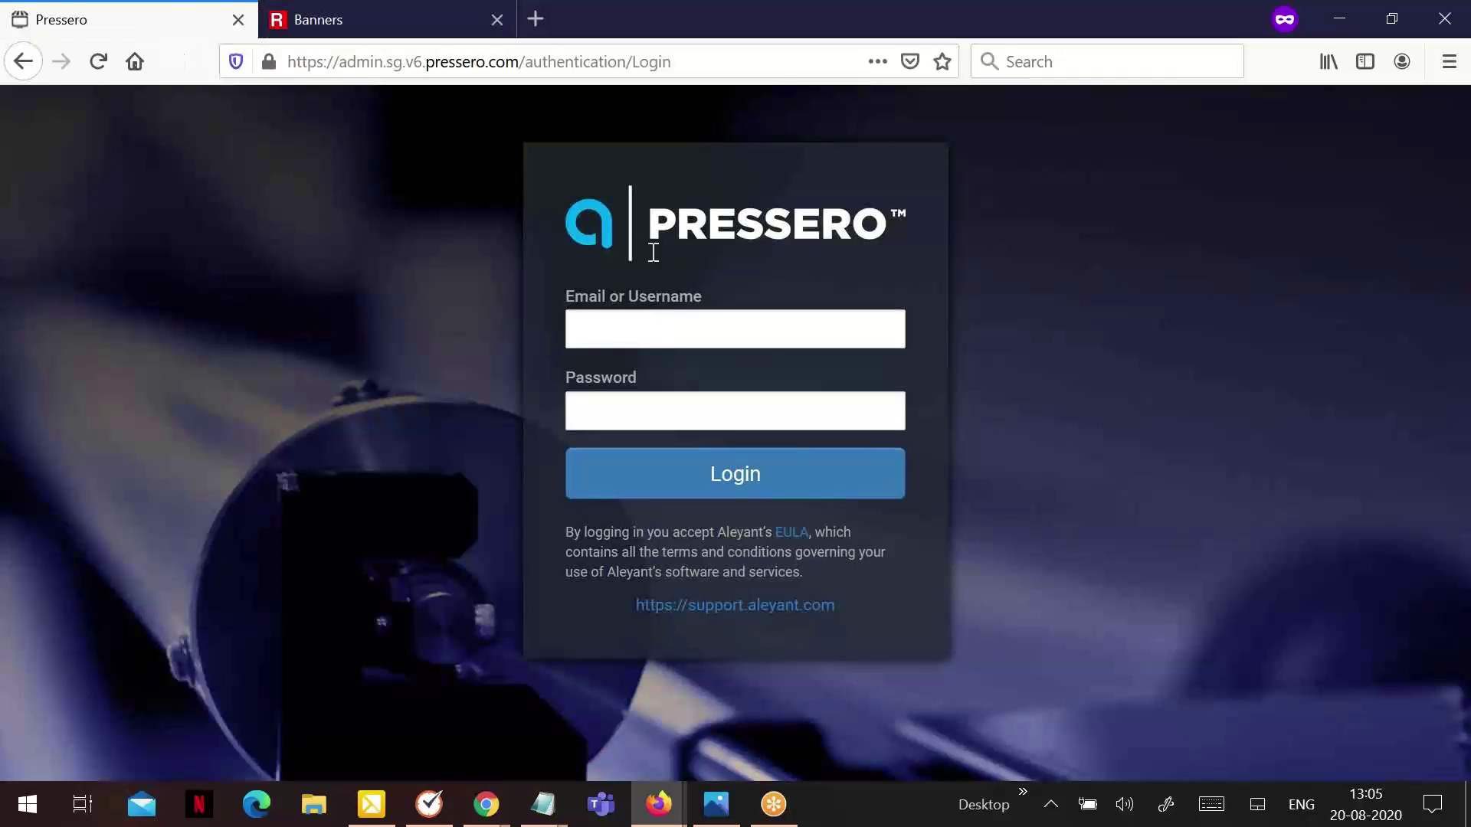
pyautogui.click(635, 328)
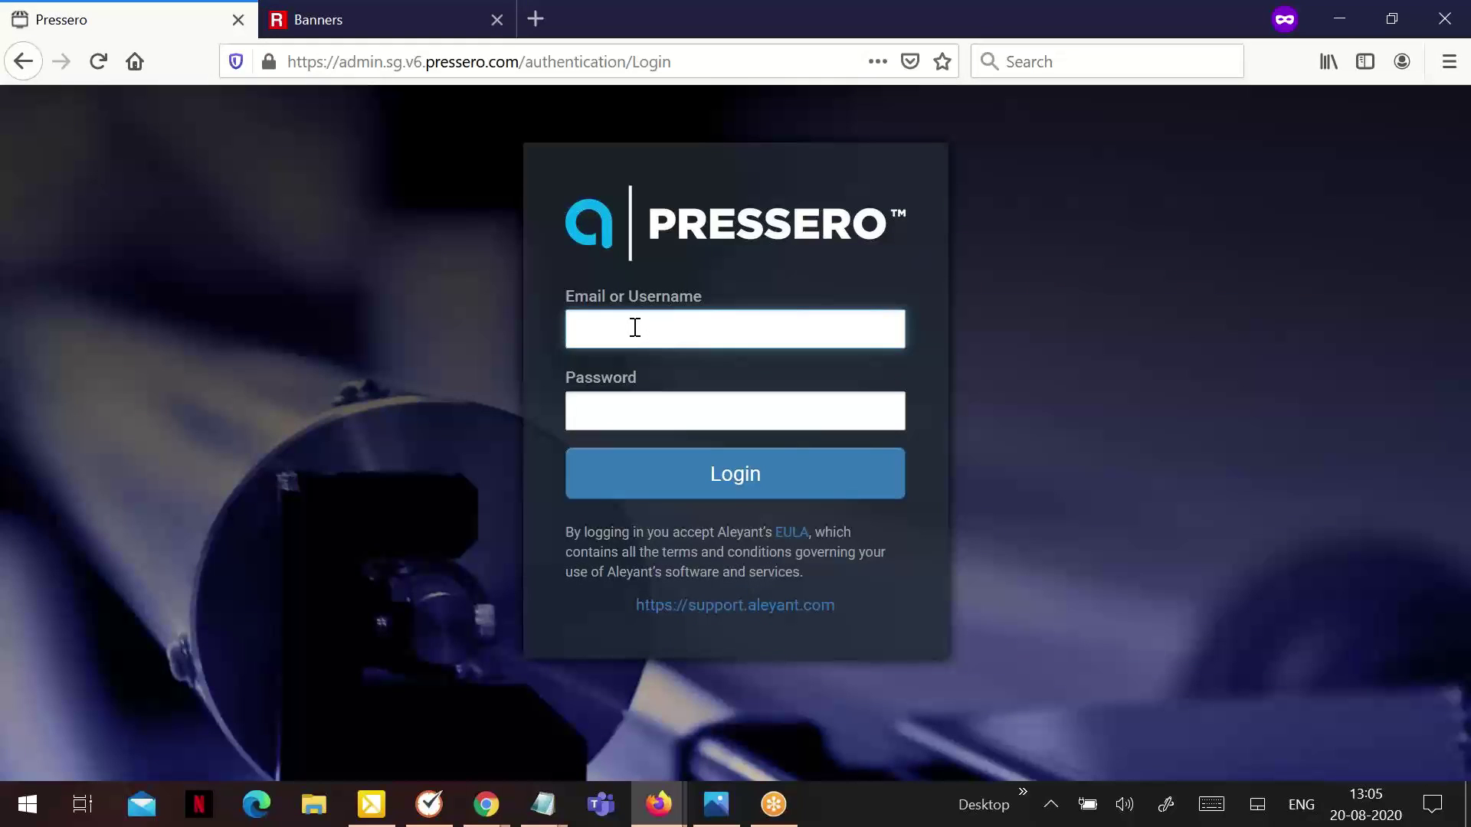
pyautogui.hotkey('ctrl', 'v')
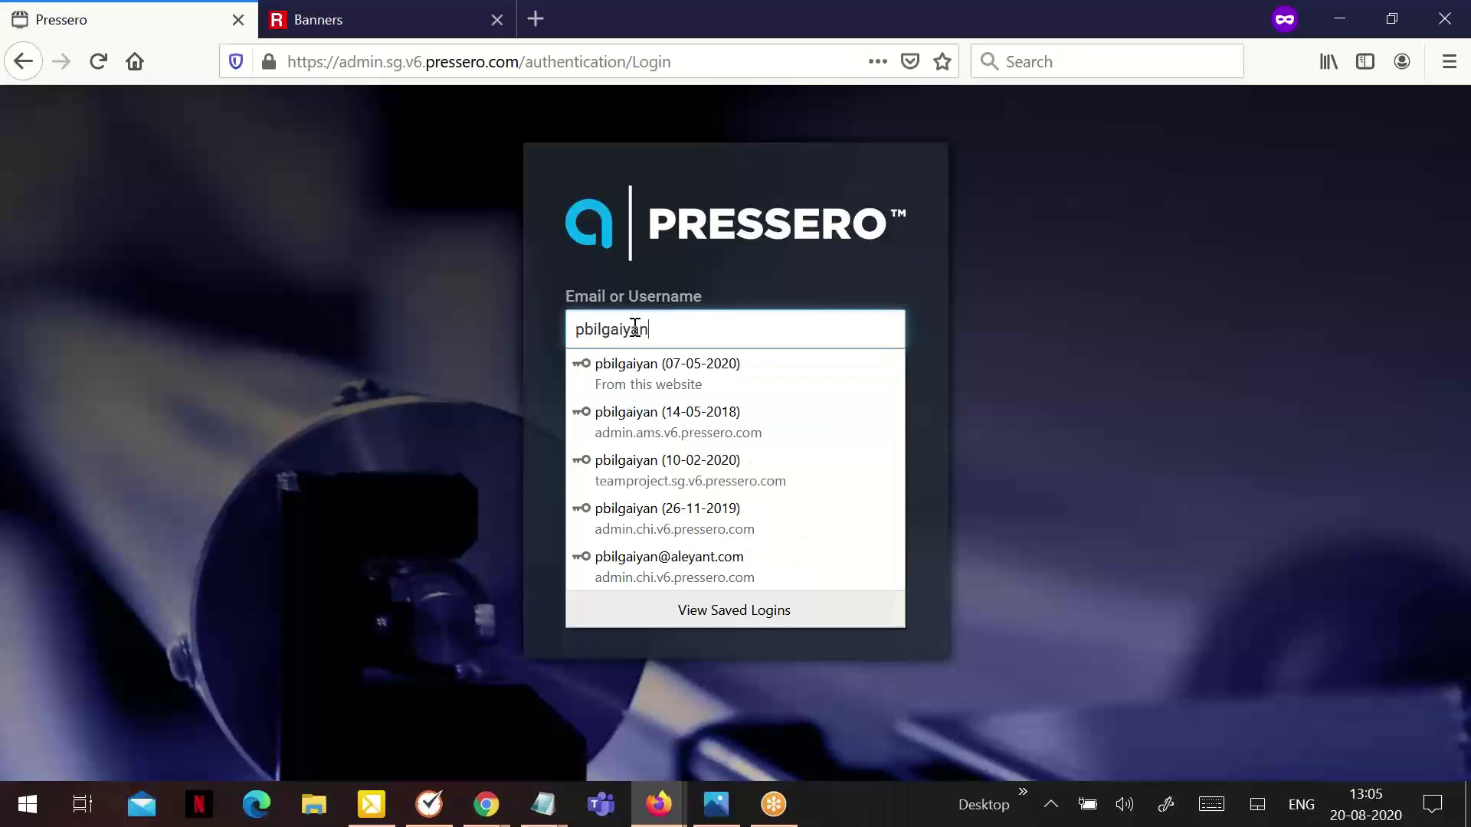
pyautogui.click(663, 386)
pyautogui.click(827, 462)
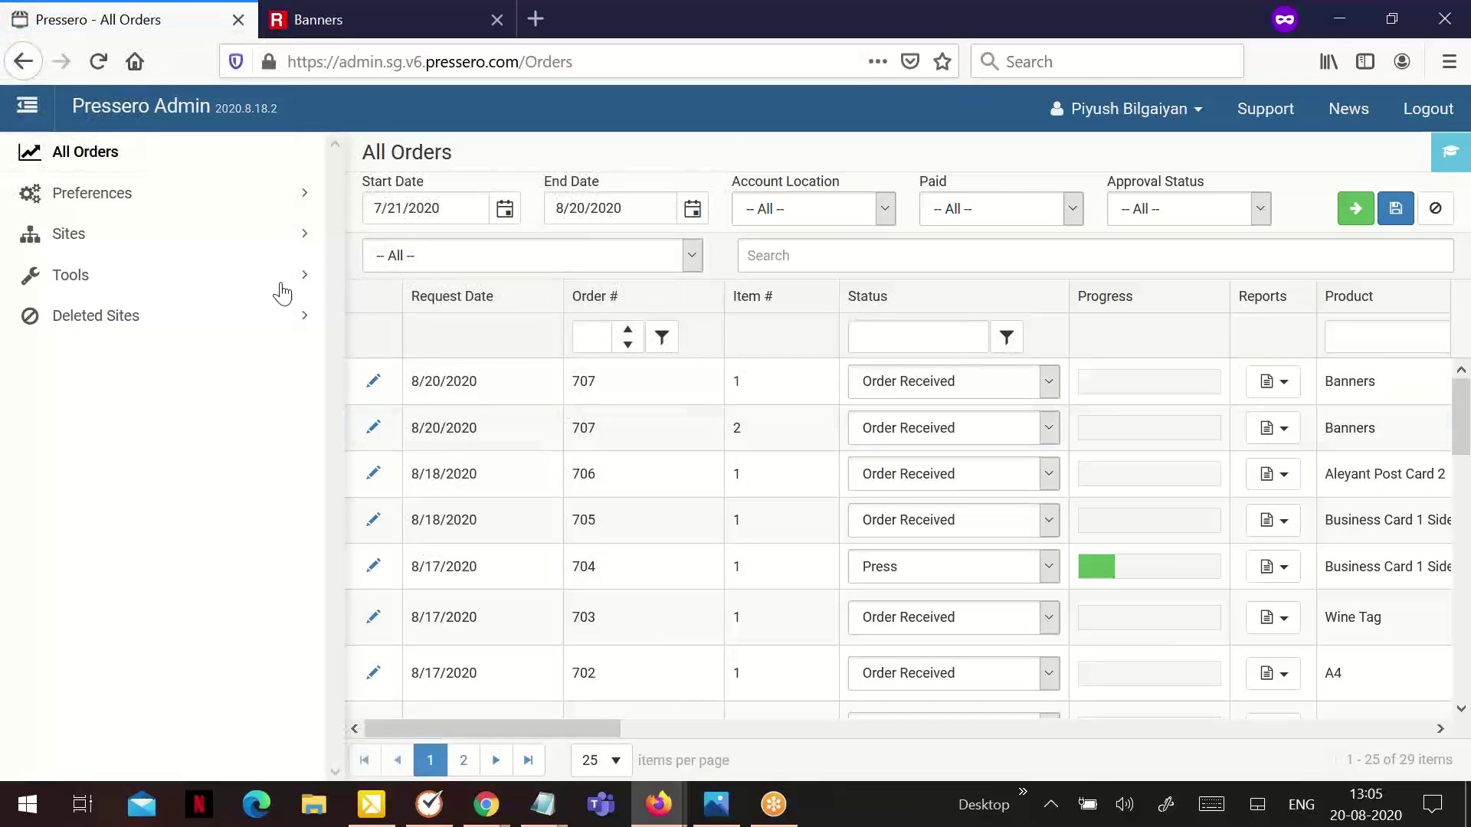
# Start a new form in the Forms preferences and name it "File Upload Form For training".
pyautogui.click(137, 198)
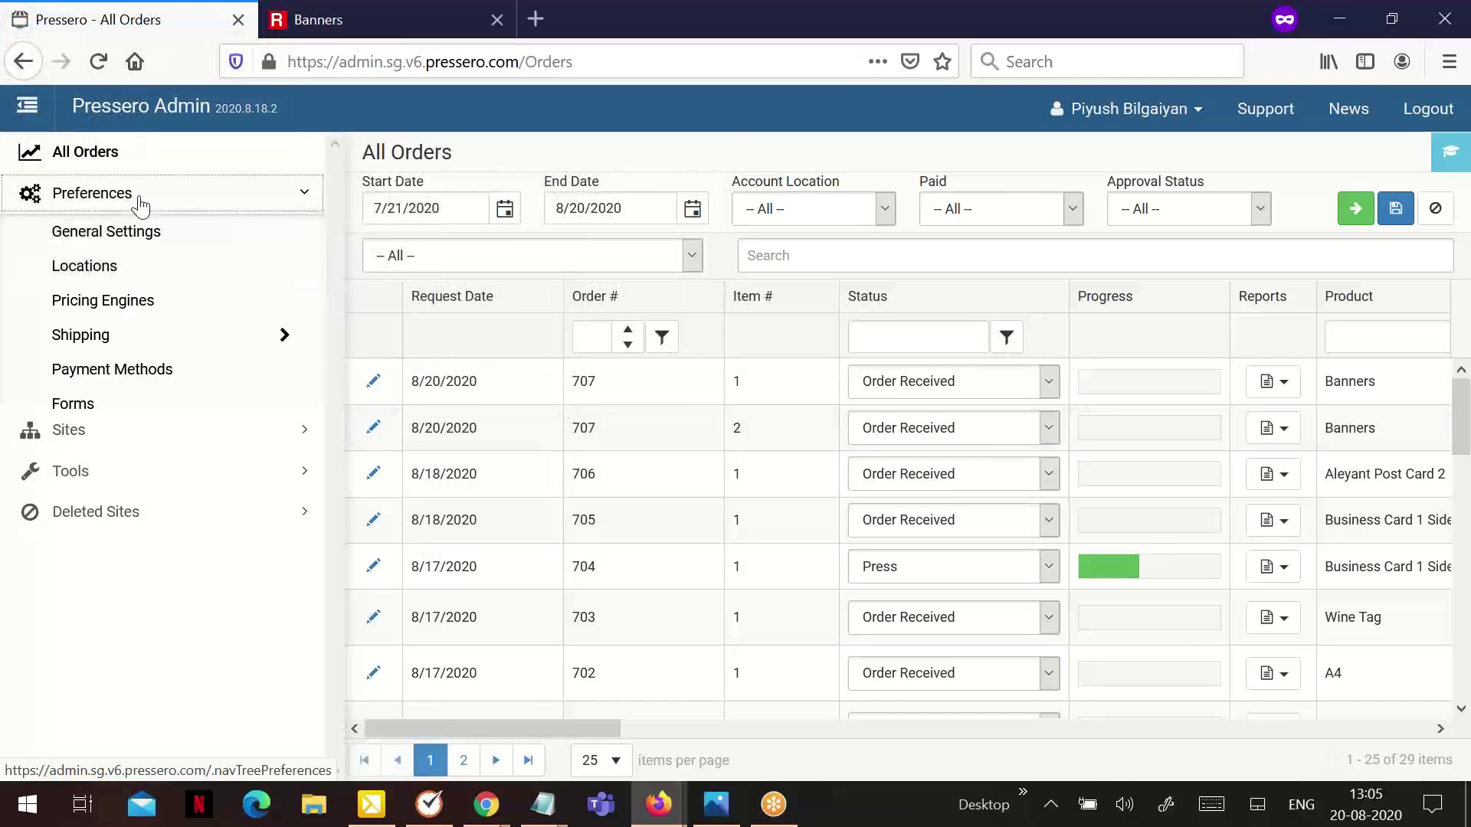
pyautogui.click(128, 411)
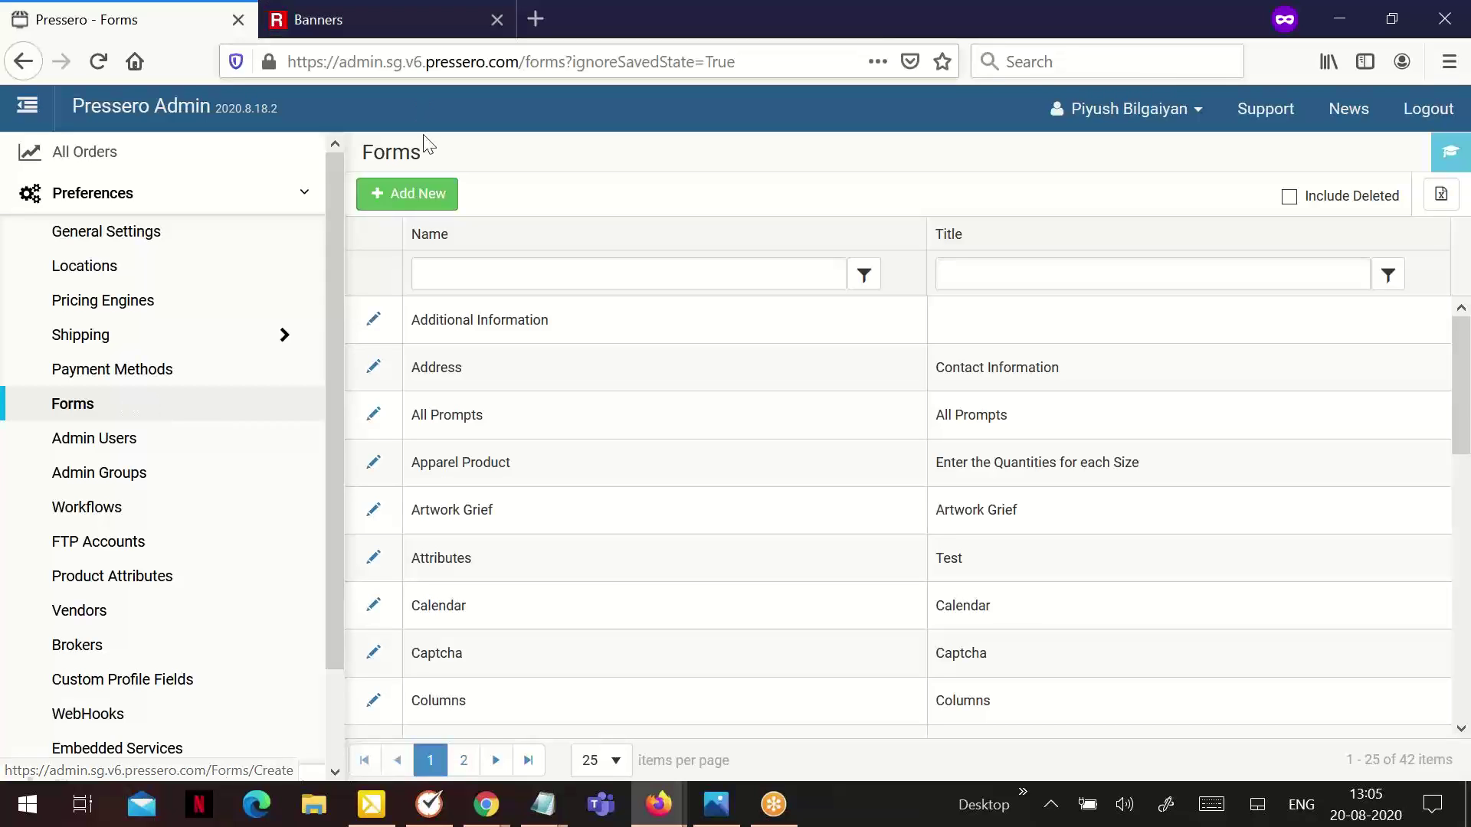
pyautogui.click(421, 191)
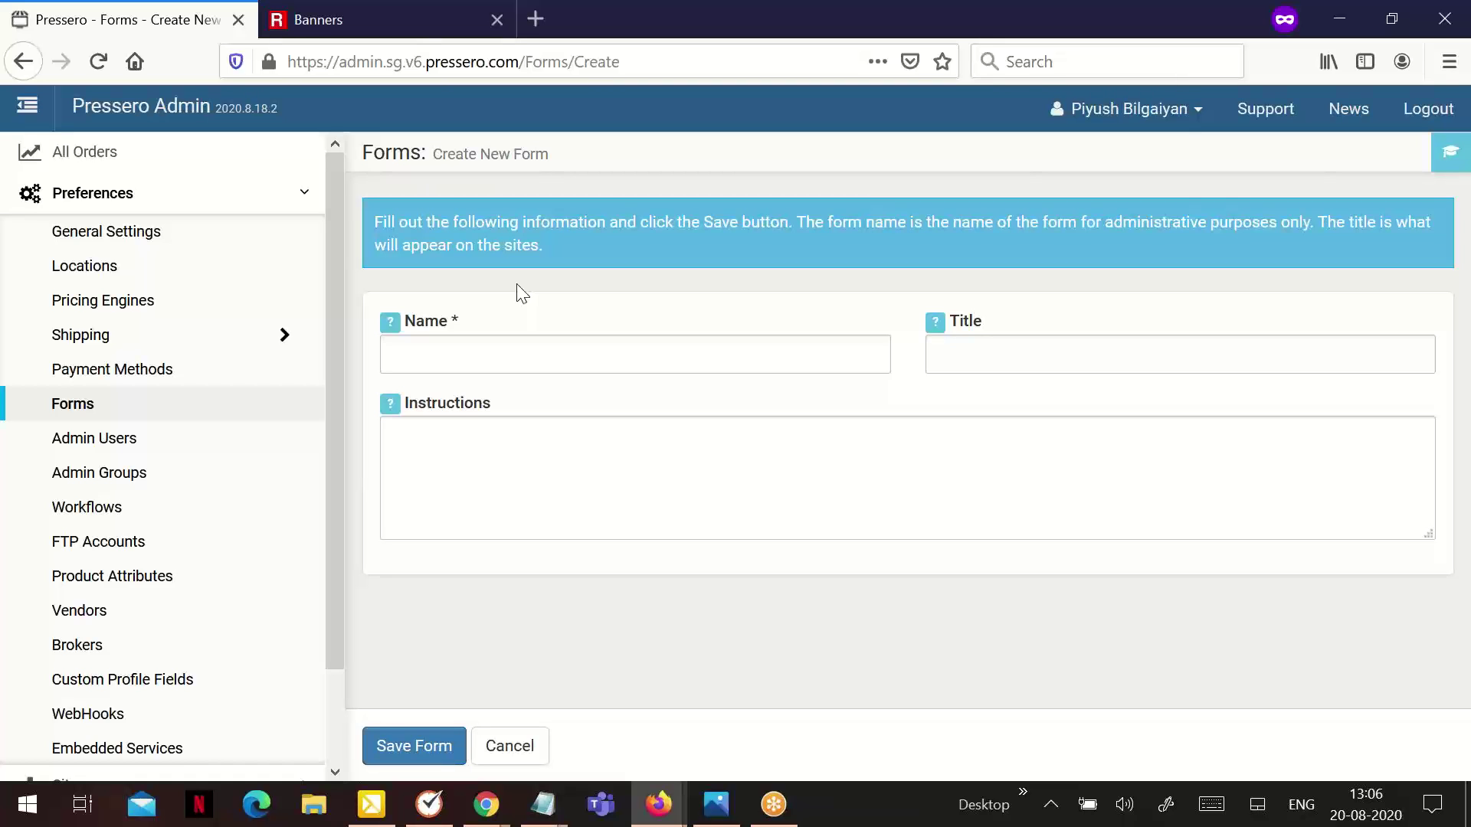
pyautogui.click(488, 351)
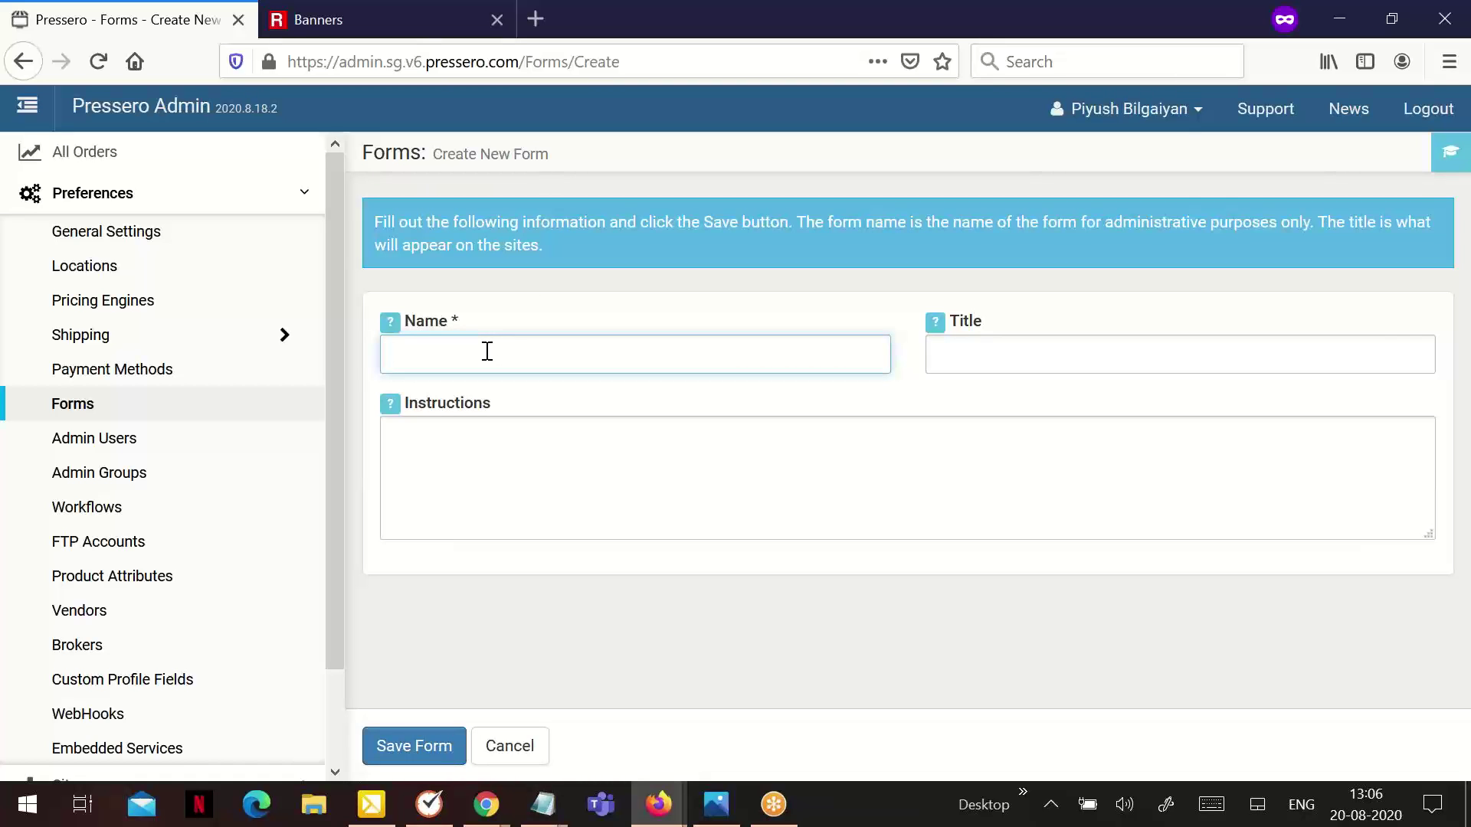
pyautogui.write('File Upload Form For training')
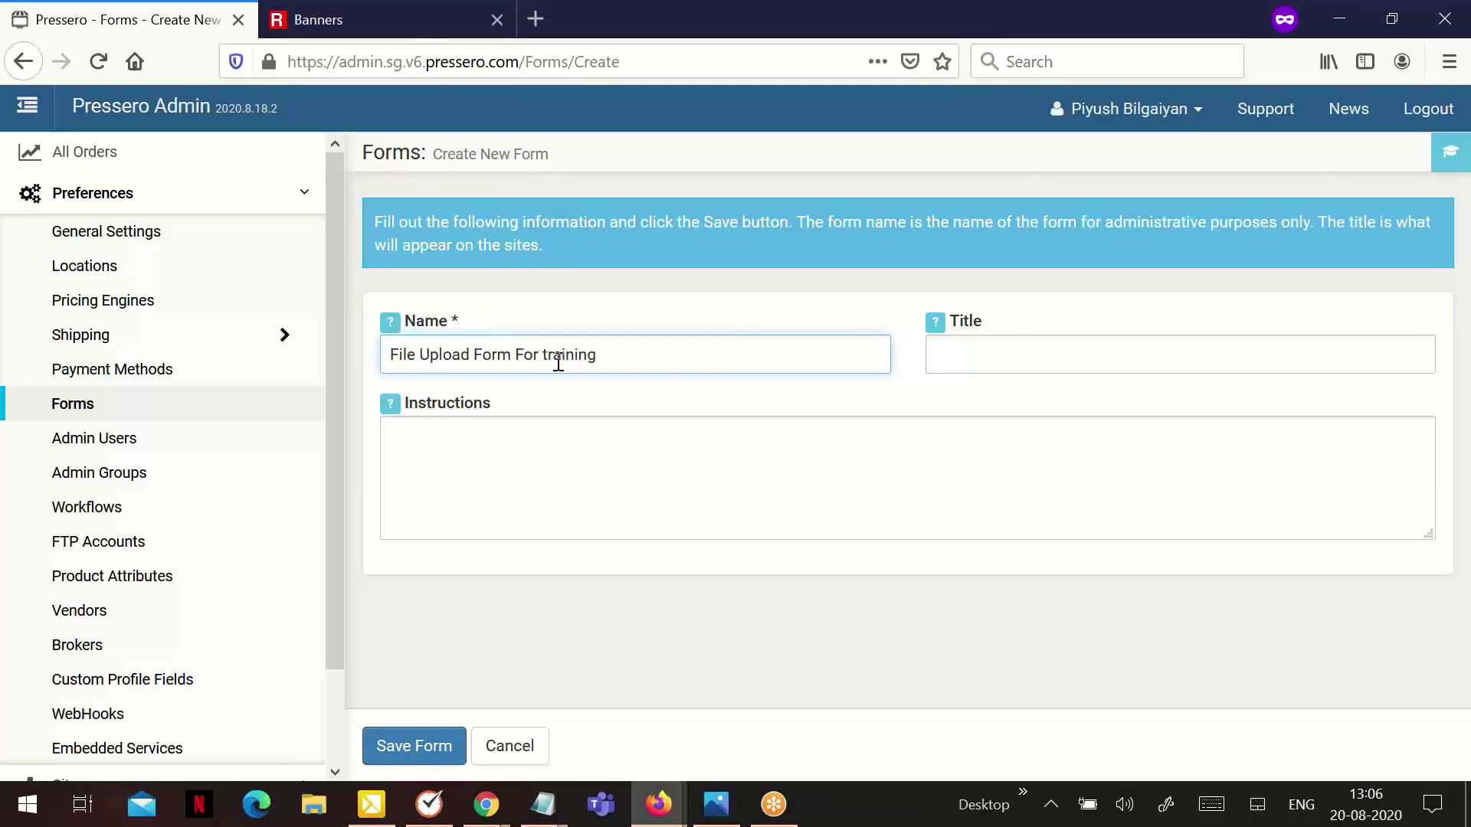
# Title the form "Upload your files", leave its instructions blank, and save the form.
pyautogui.click(1016, 348)
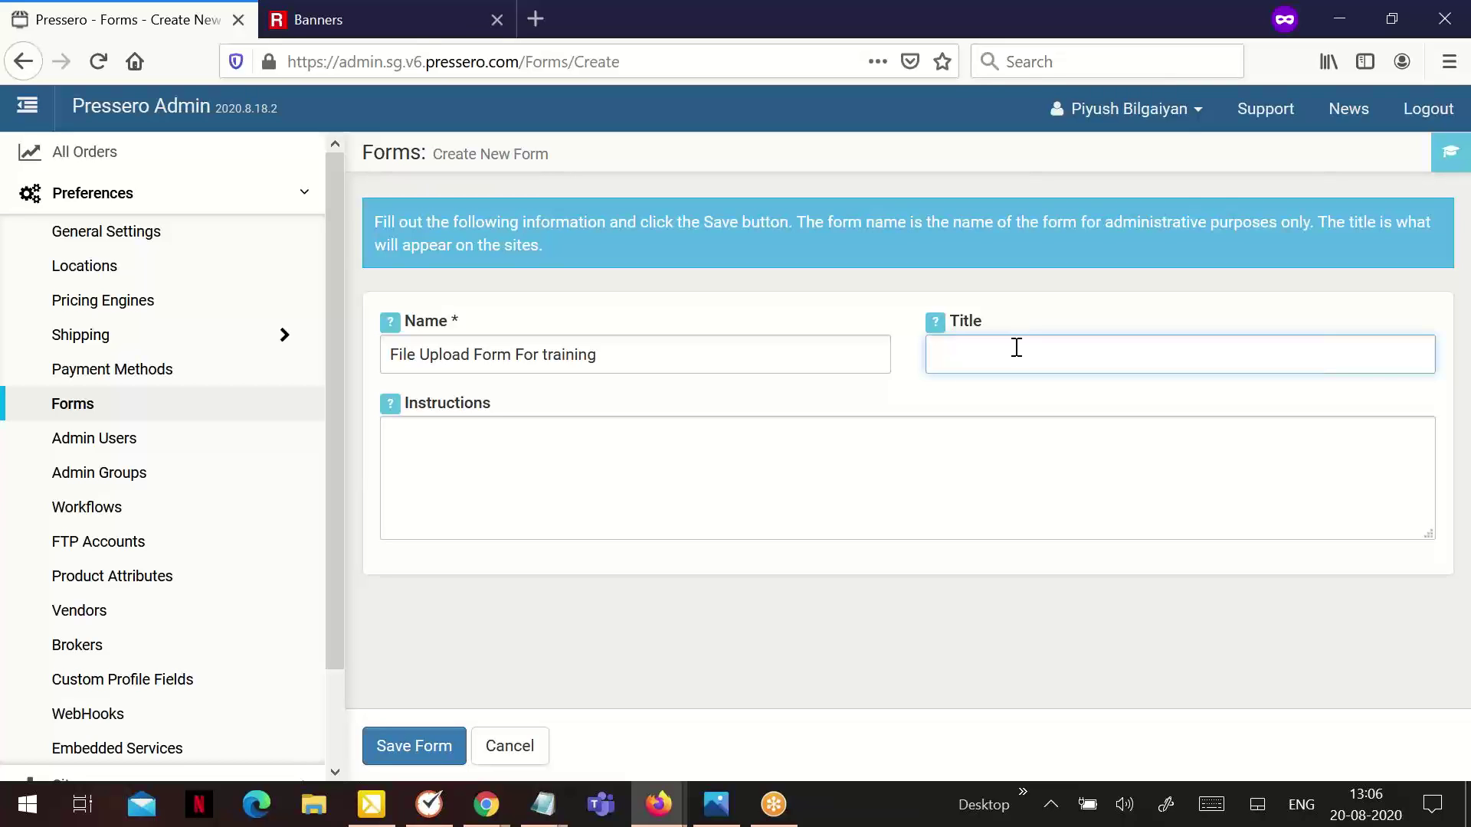
pyautogui.write('Upload your files')
pyautogui.click(716, 425)
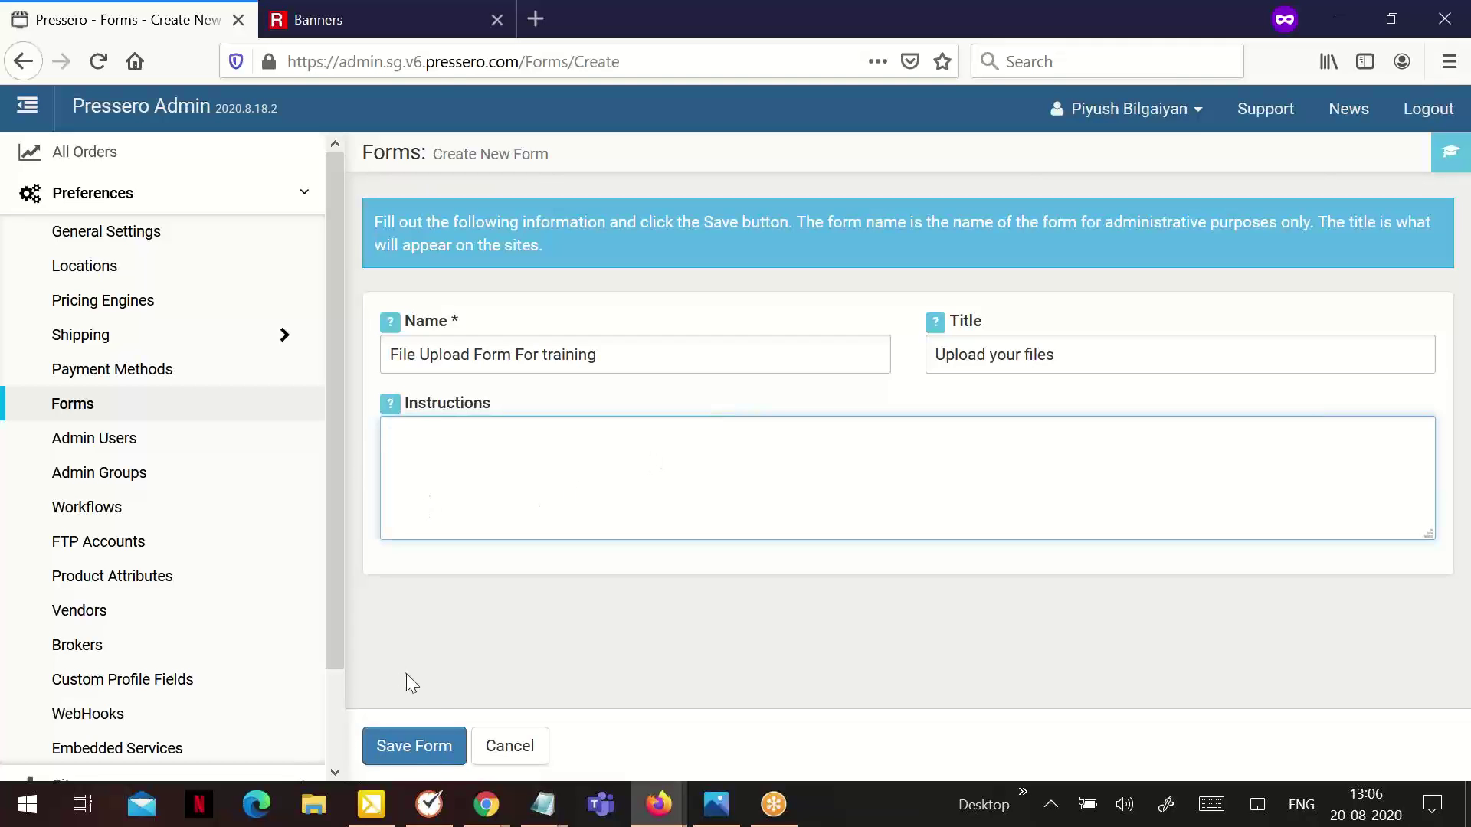
pyautogui.click(453, 732)
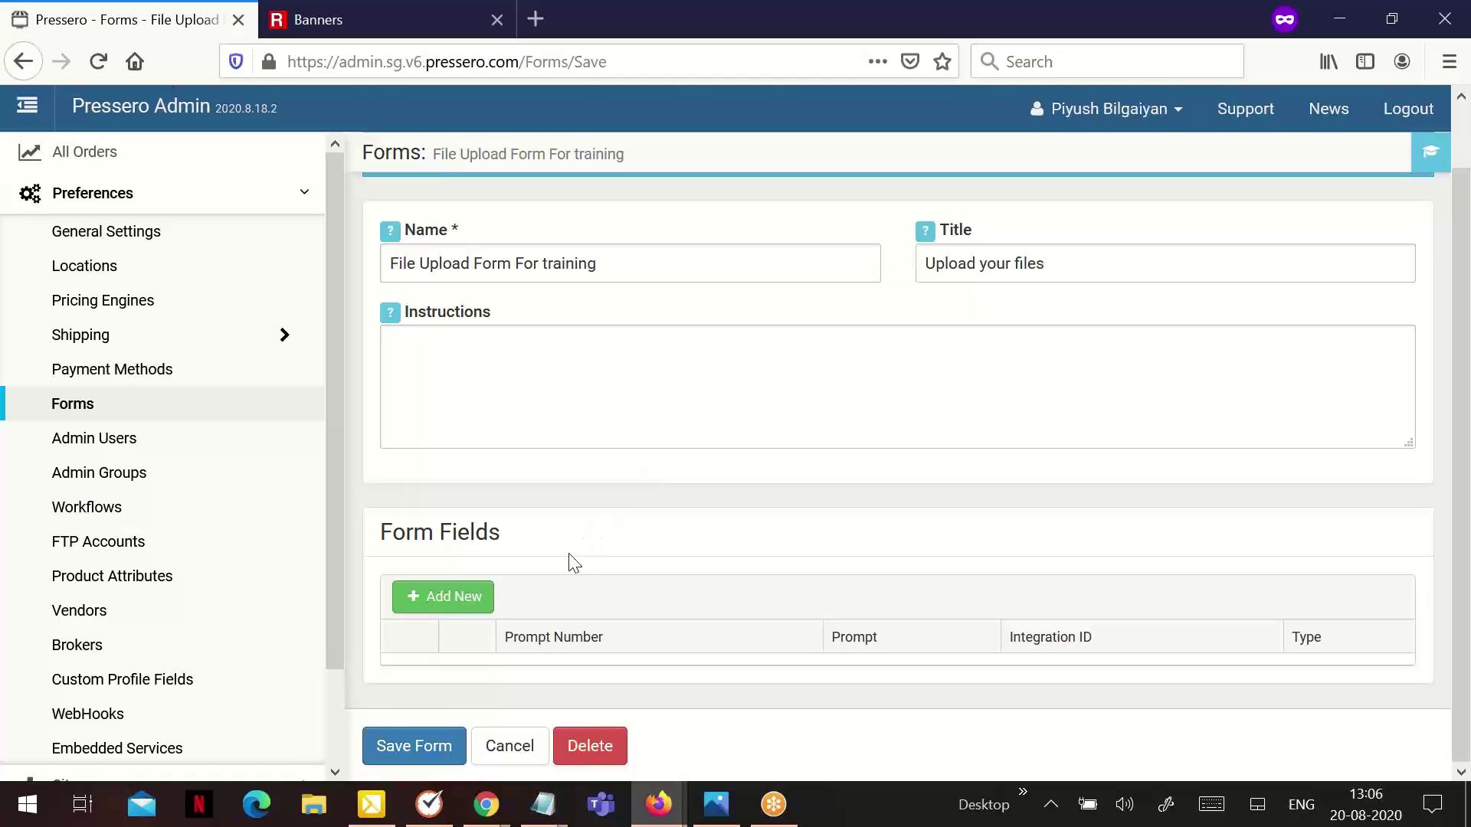
# Add a form field with the prompt "Enter your Name" and prompt number 1.
pyautogui.click(478, 600)
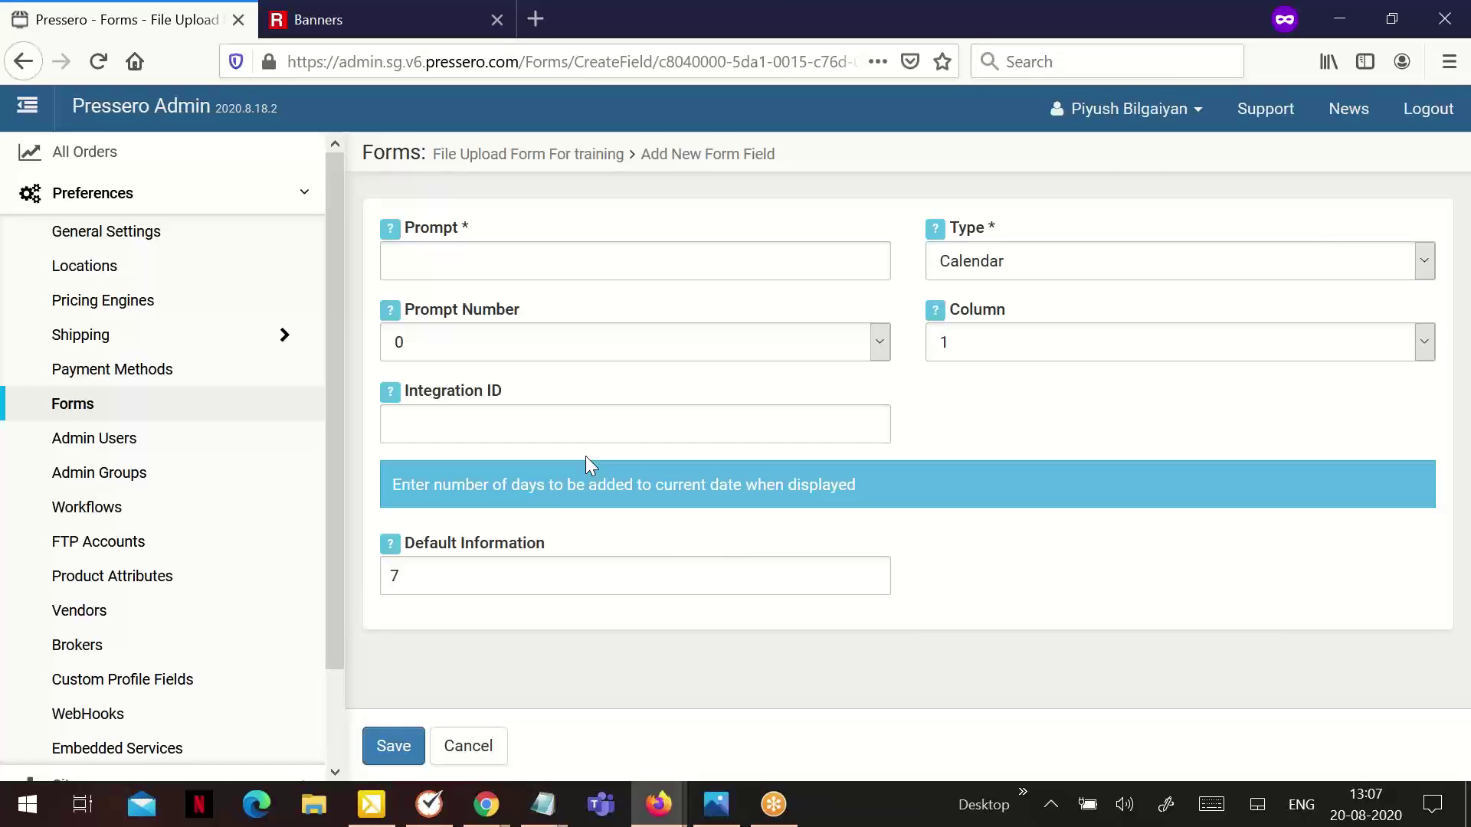
pyautogui.click(546, 271)
pyautogui.write('Ente')
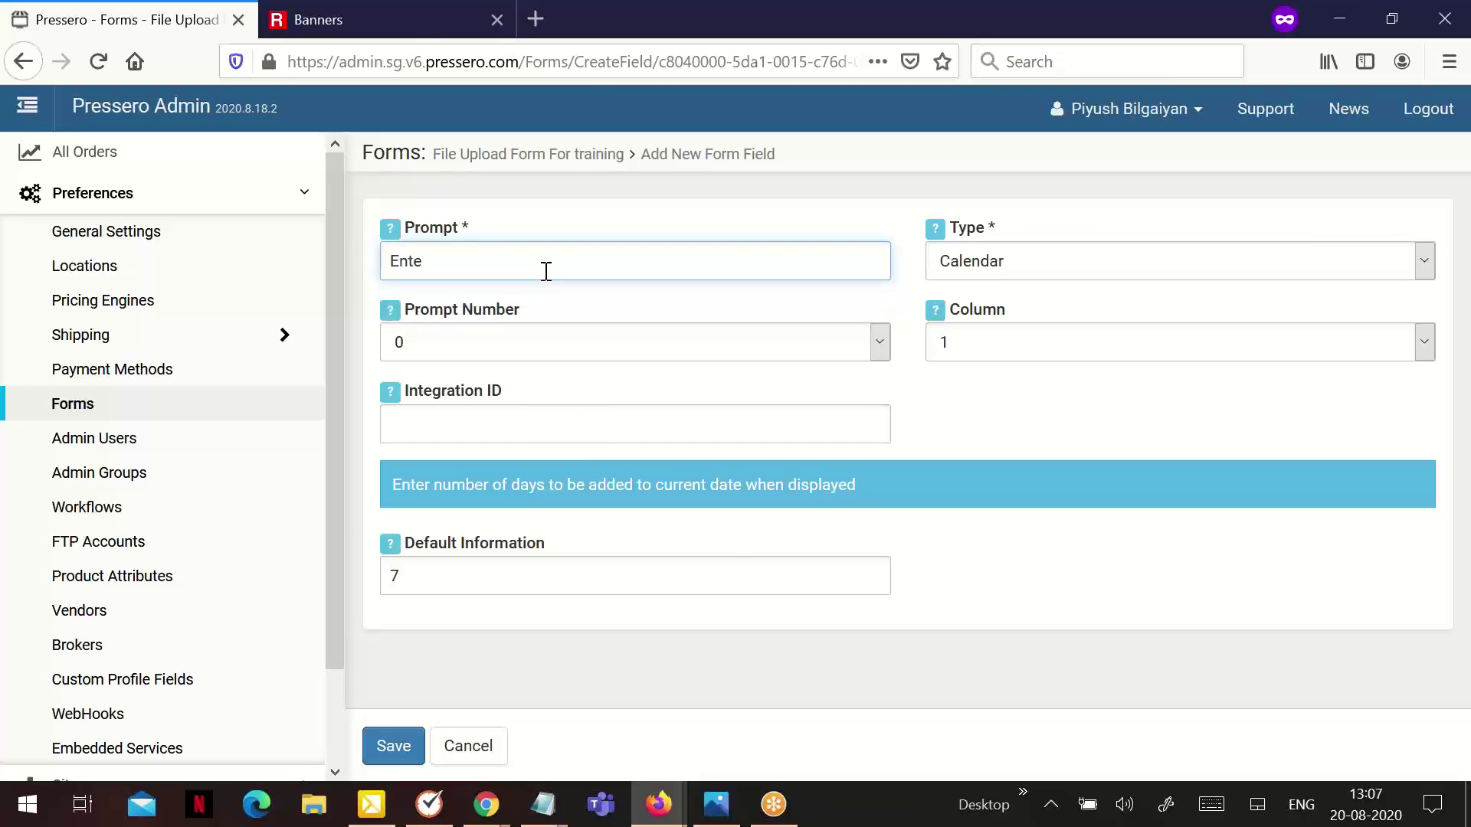
pyautogui.write('r your Name')
pyautogui.click(513, 348)
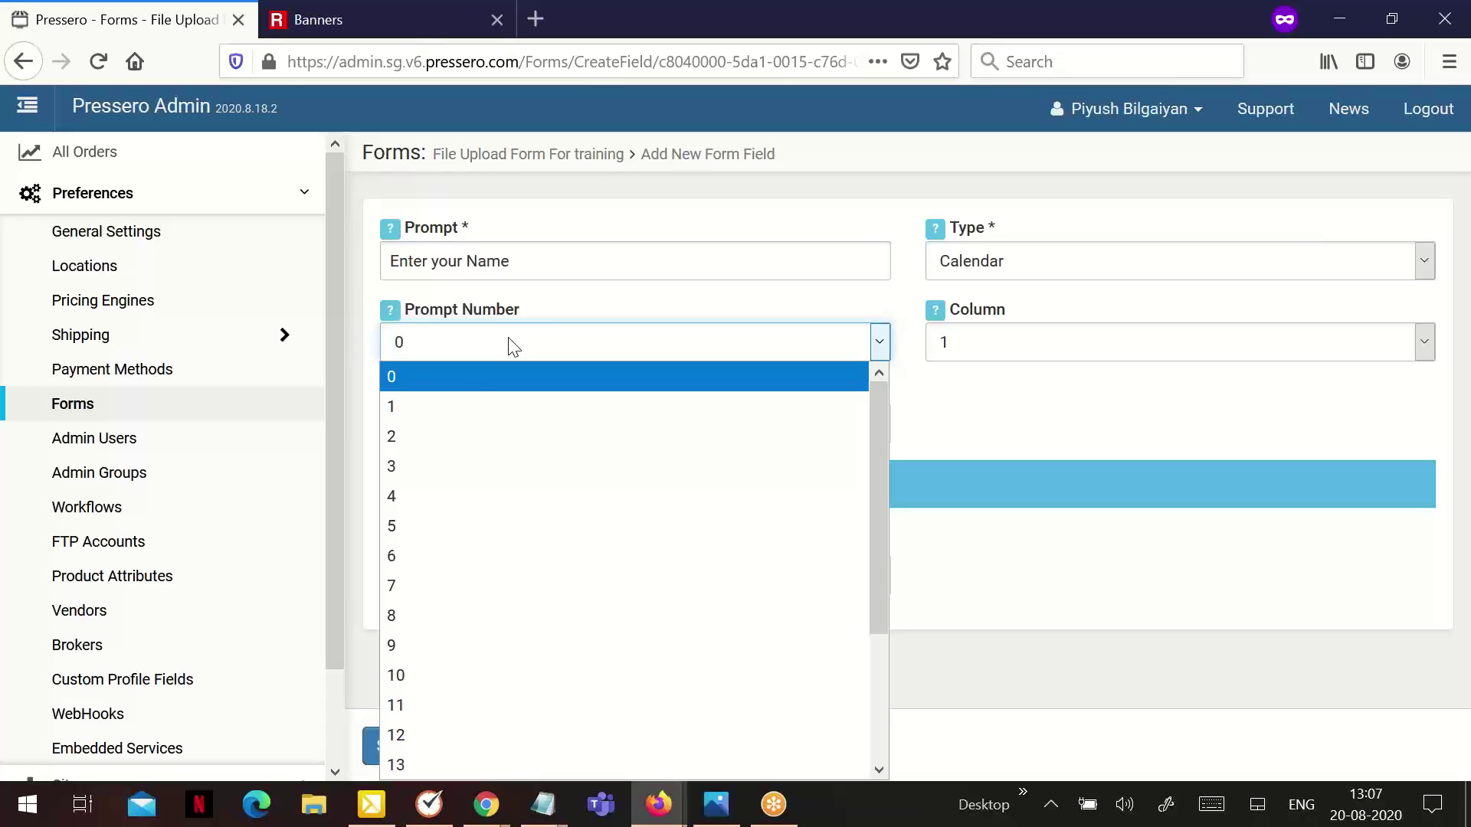
pyautogui.click(455, 407)
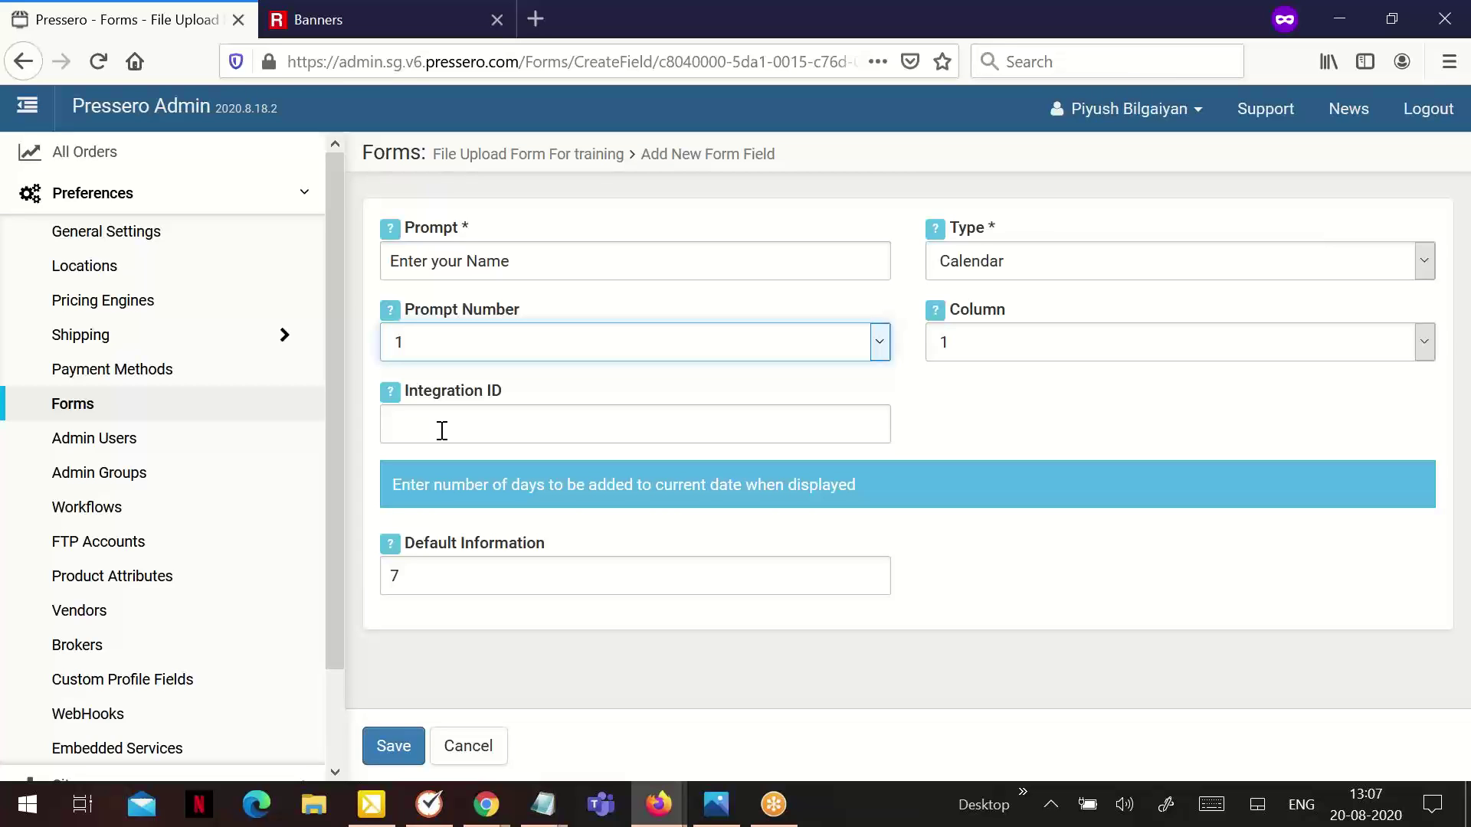
# Make the name field a Text Box in column 1 and save it.
pyautogui.click(964, 264)
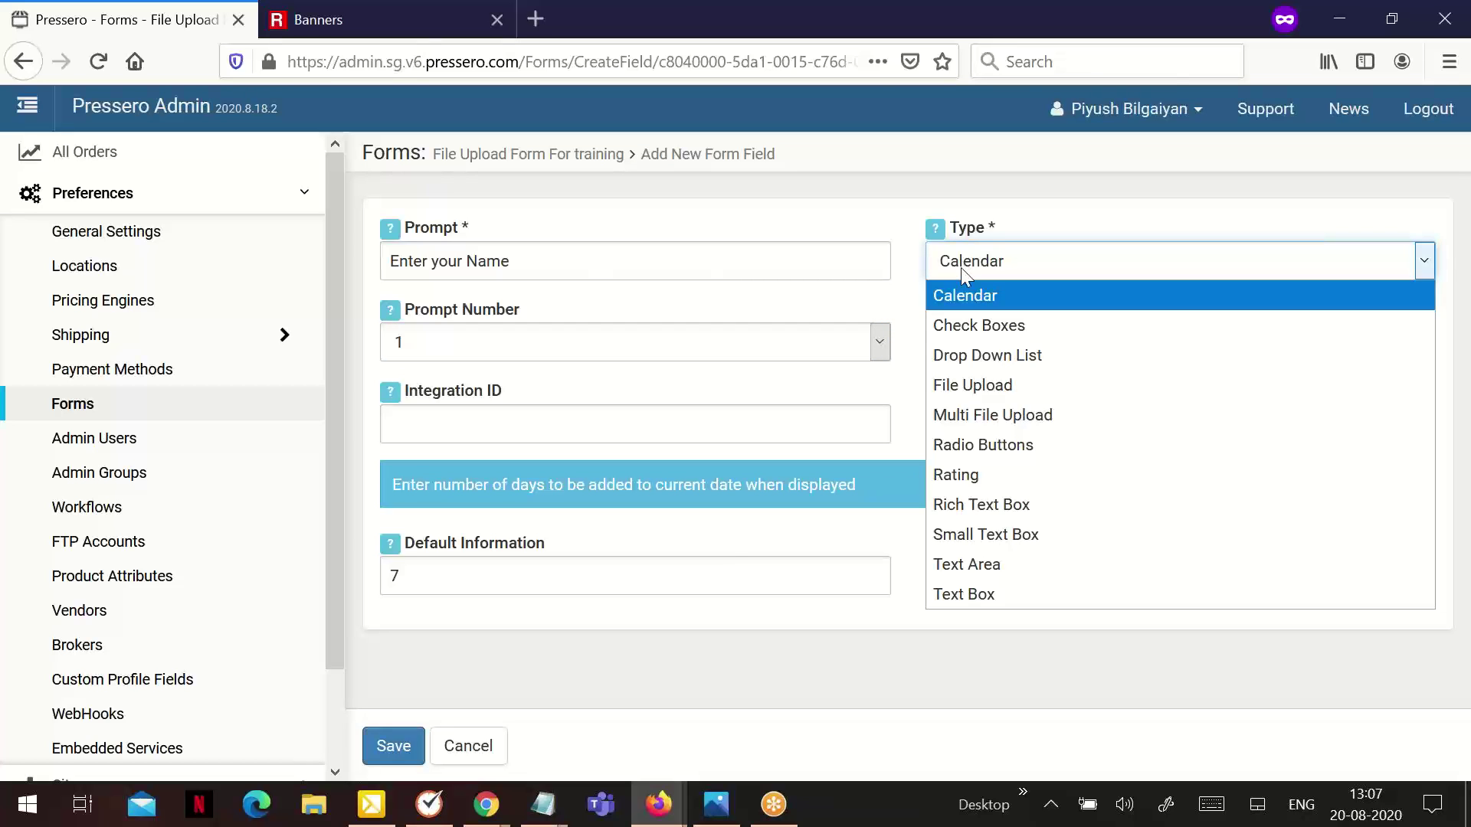
pyautogui.click(1004, 592)
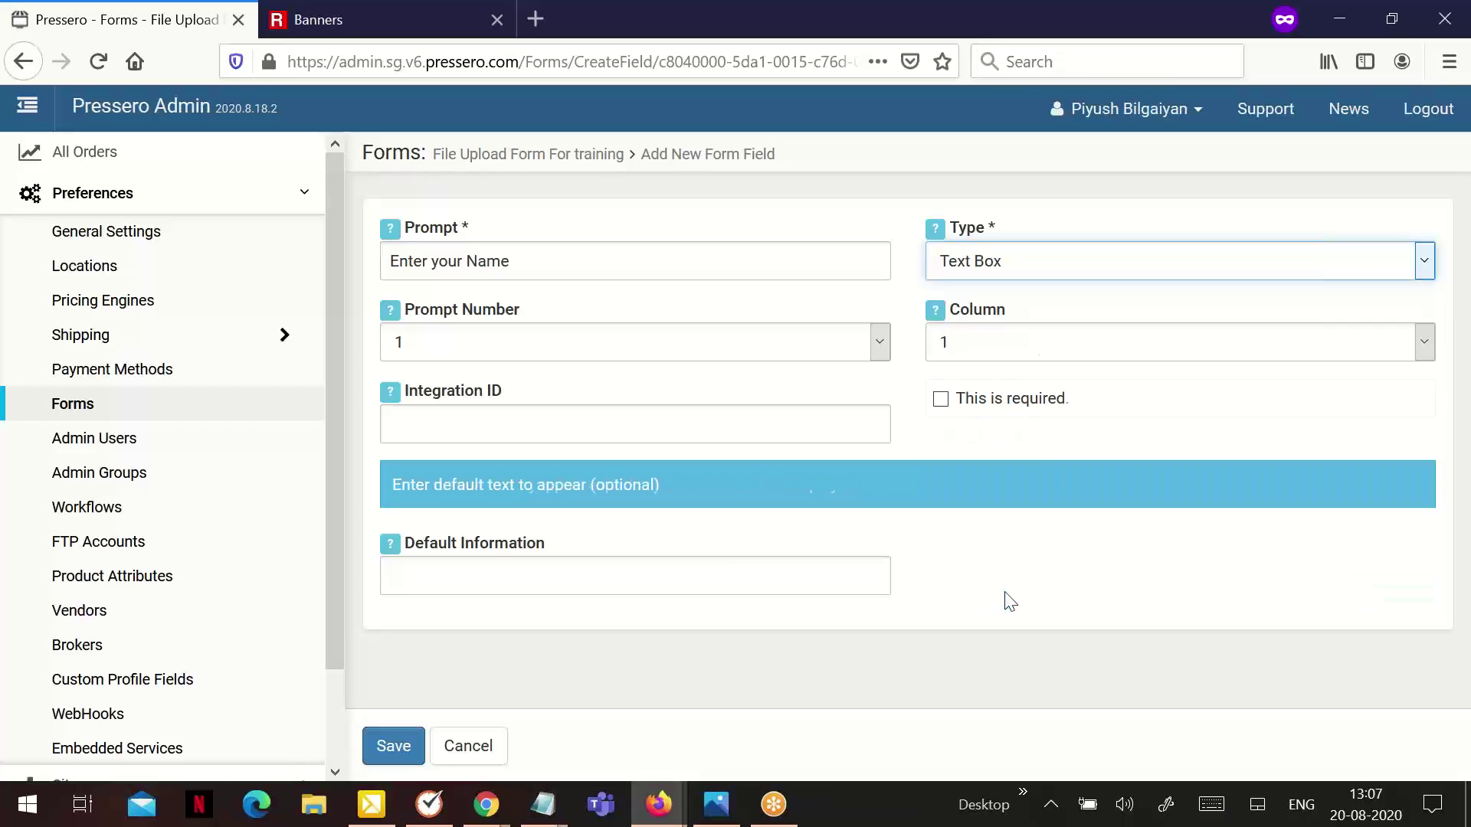
pyautogui.click(1003, 349)
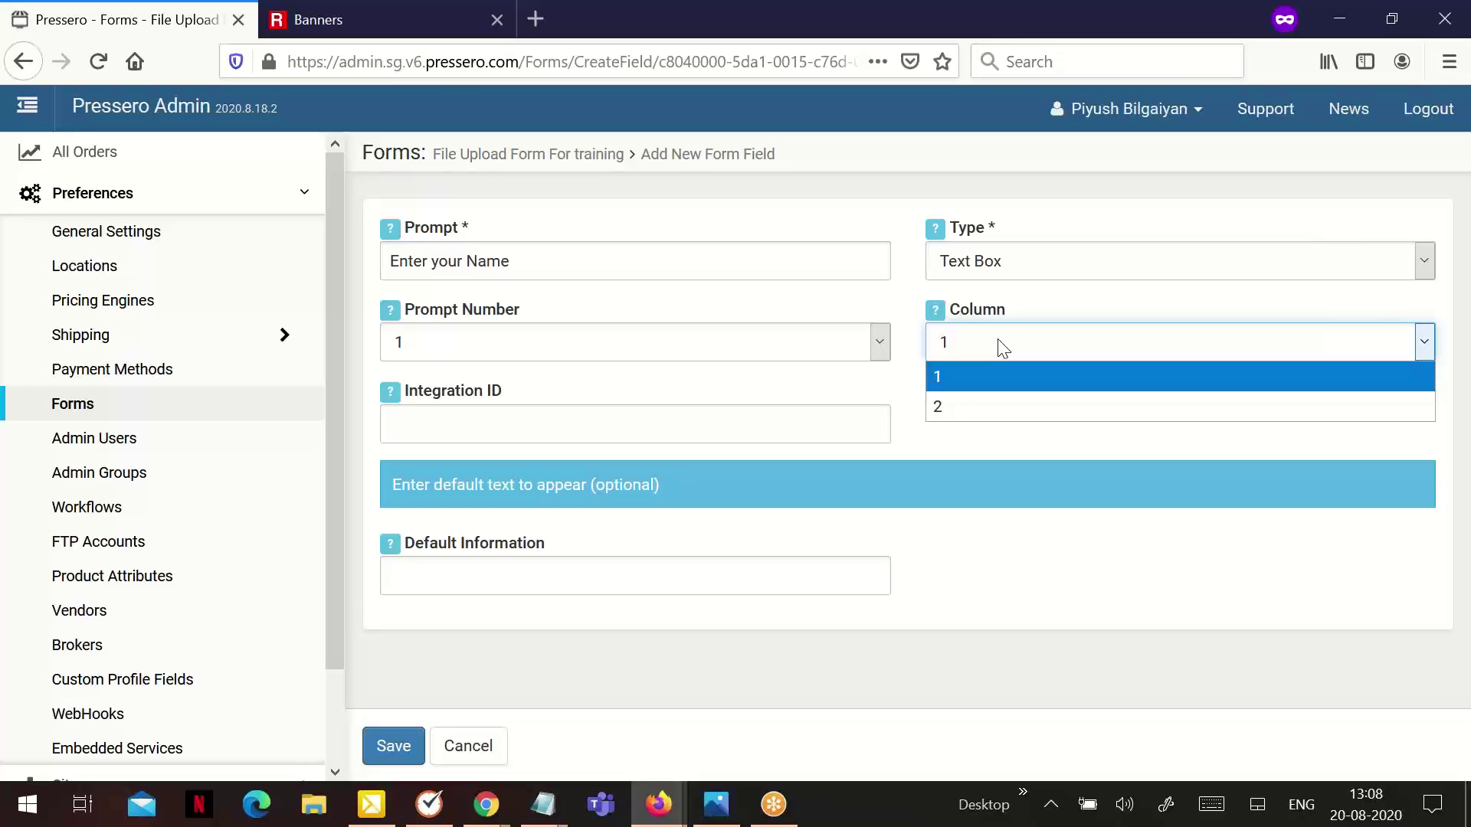
pyautogui.click(974, 374)
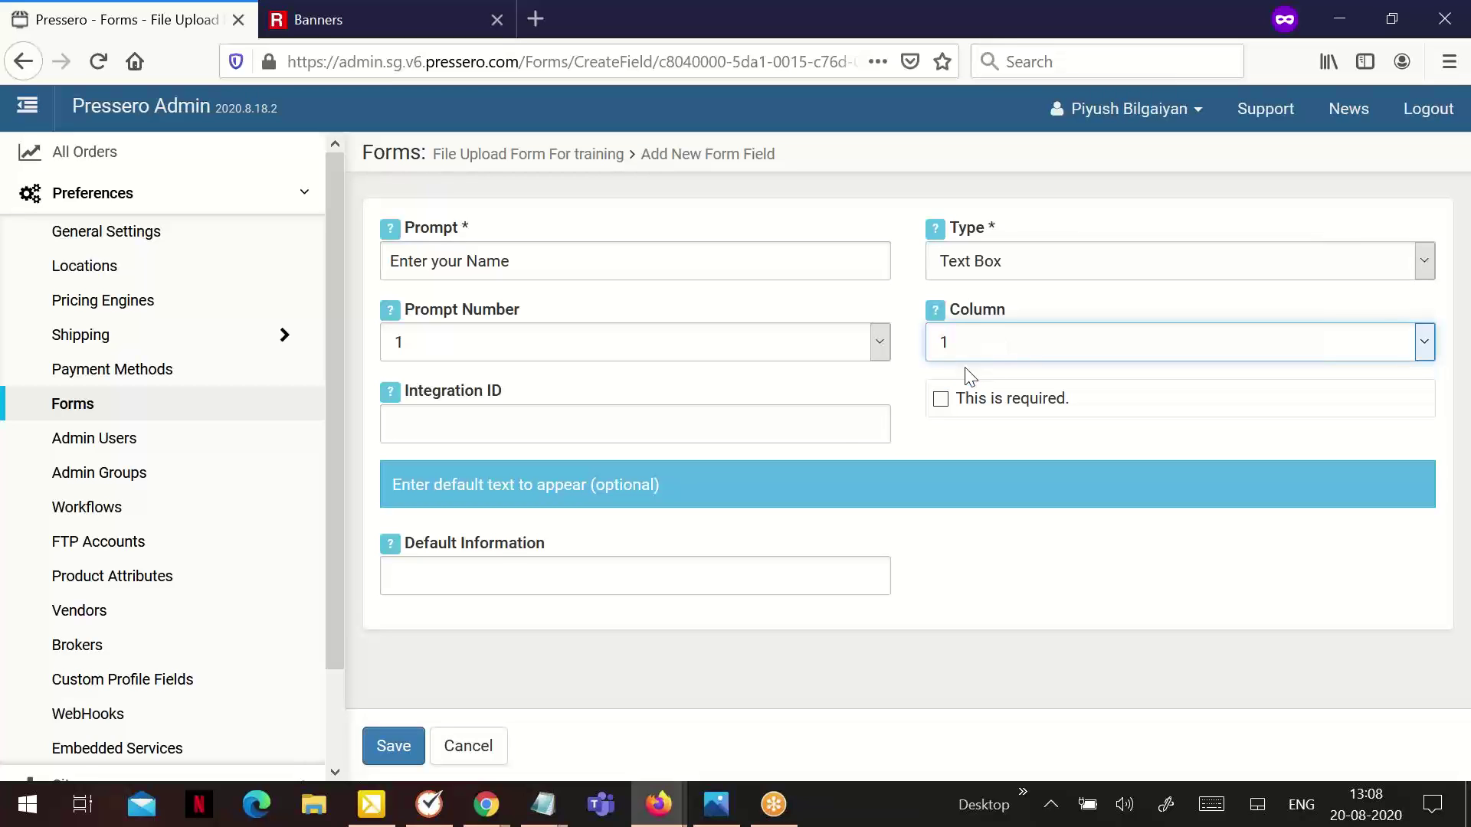
pyautogui.click(404, 755)
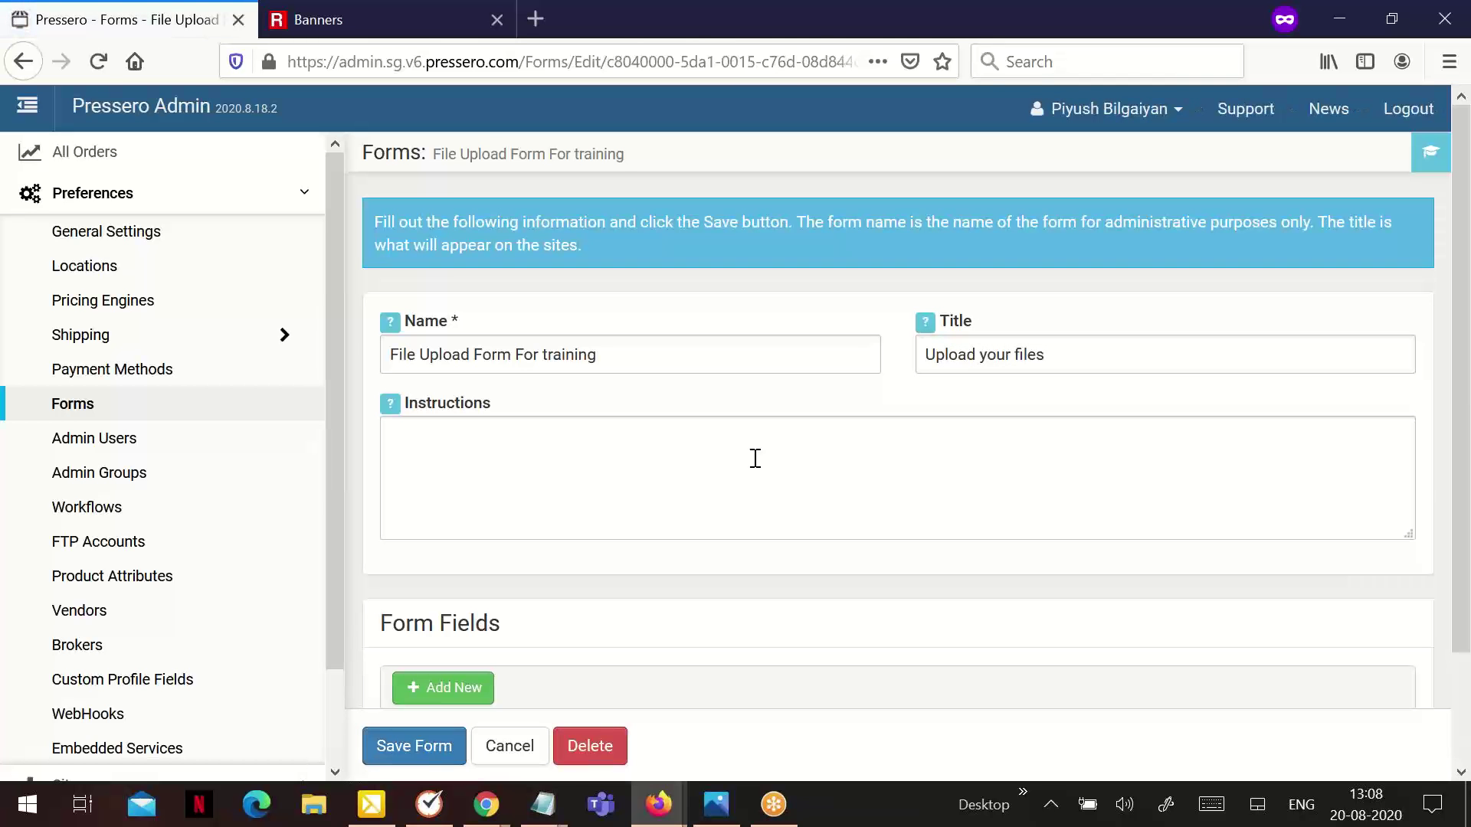
# Add a second form field with the prompt "Enter your Email address".
pyautogui.scroll(-2, 734, 454)
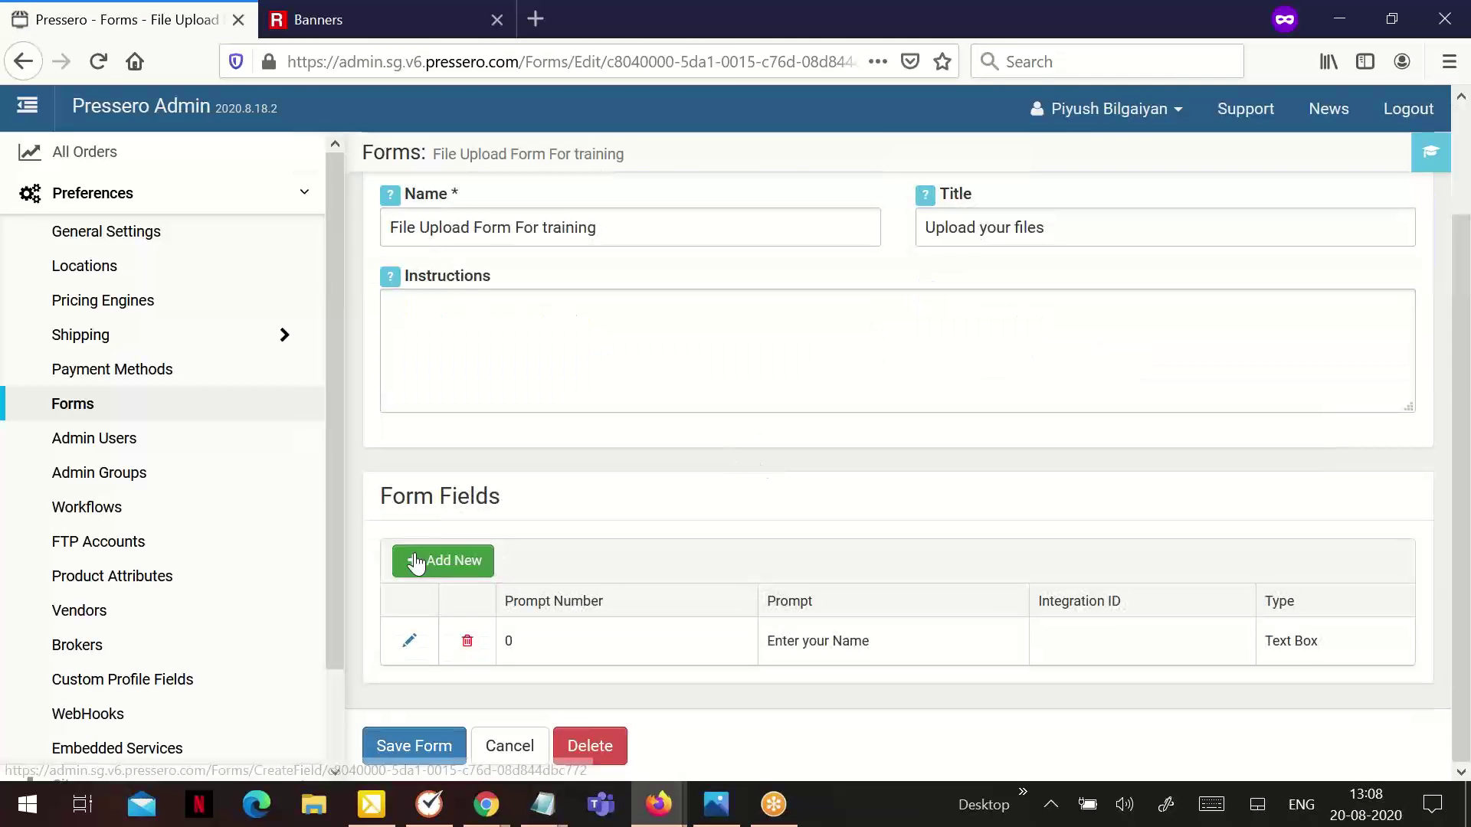
pyautogui.click(453, 553)
pyautogui.click(426, 279)
pyautogui.write('Rn')
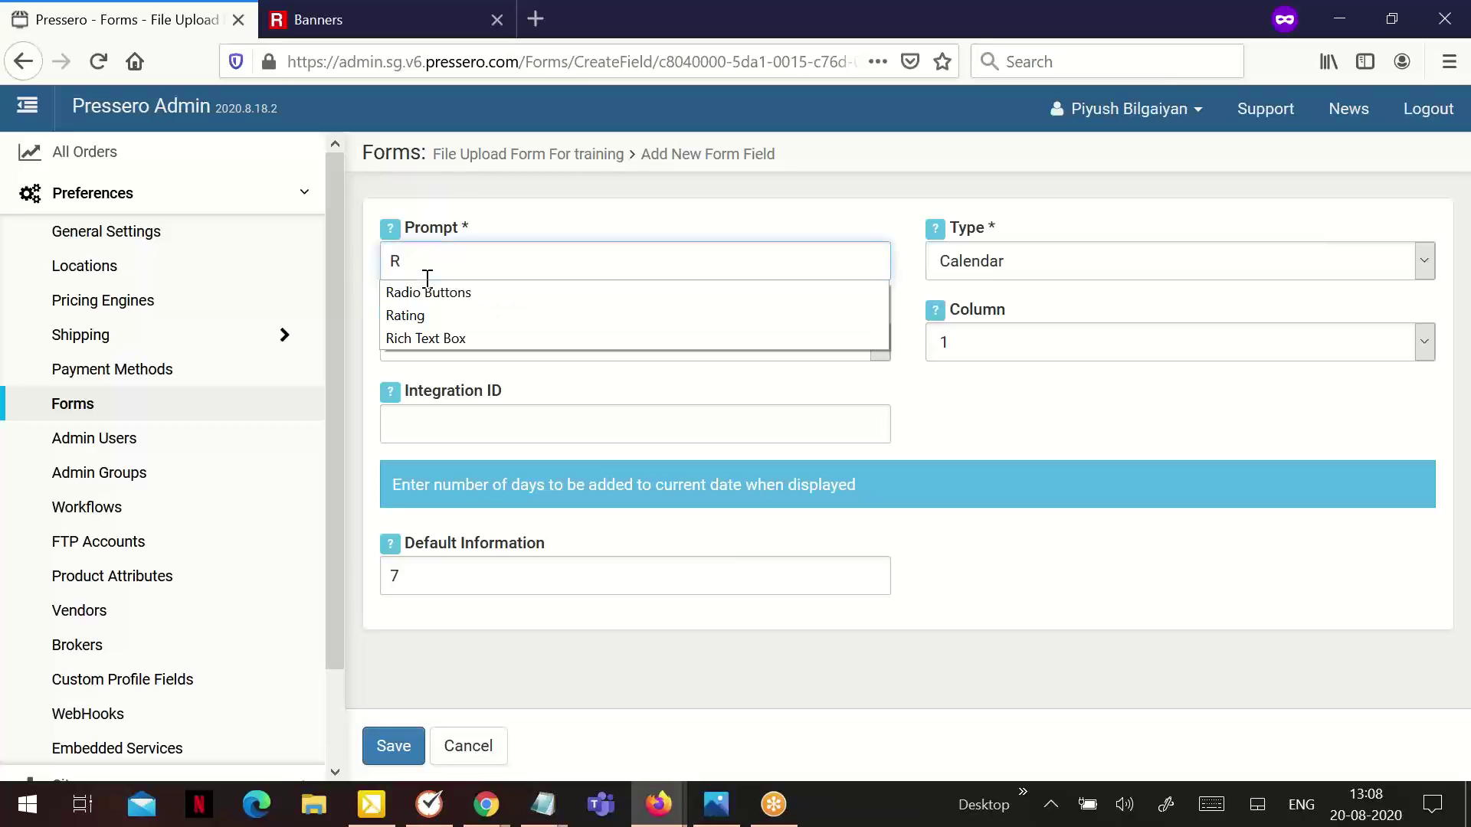
pyautogui.press('BackSpace')
pyautogui.press('BackSpace')
pyautogui.write('Ent')
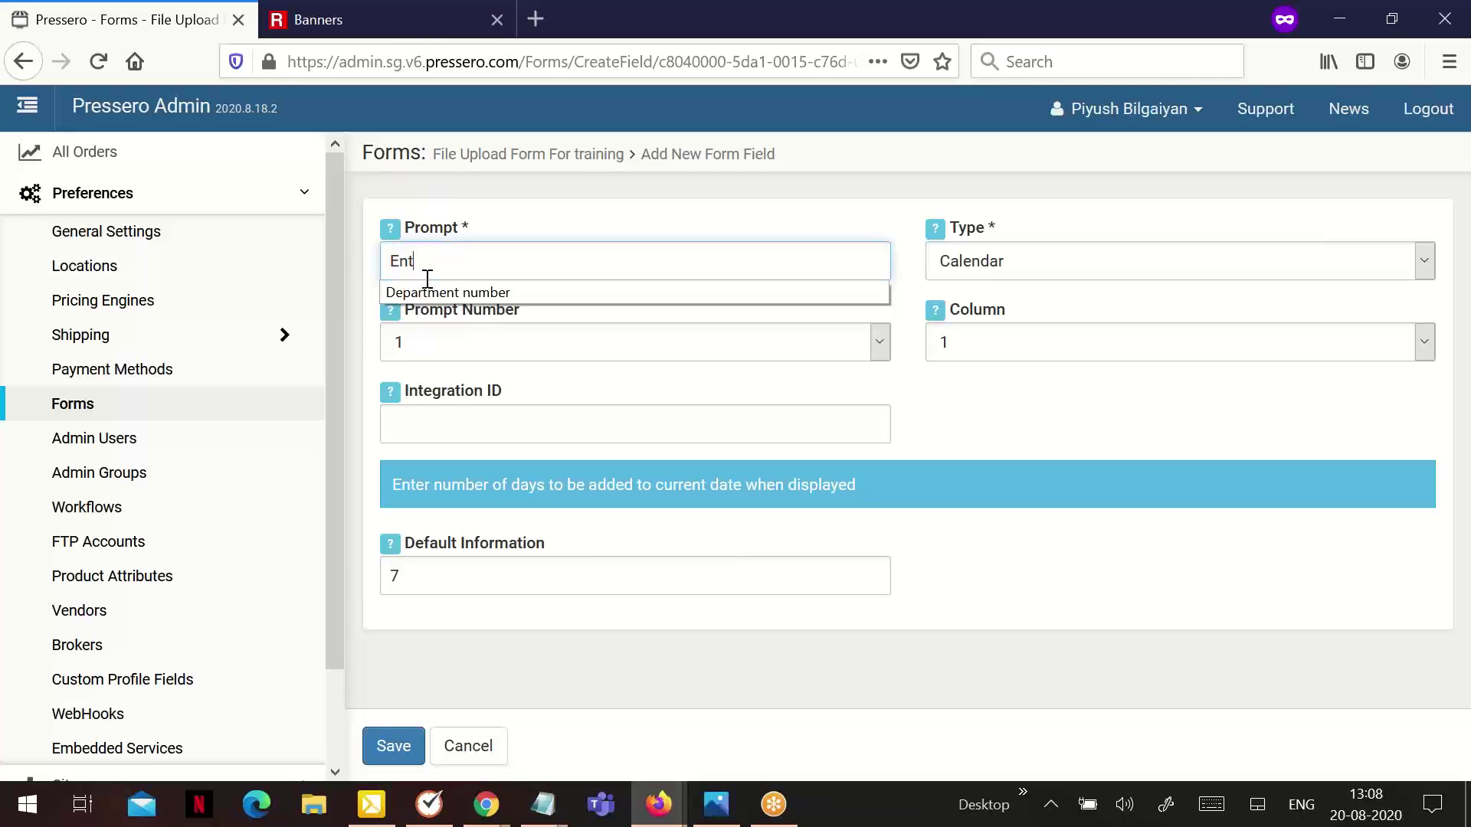
pyautogui.write('ere your')
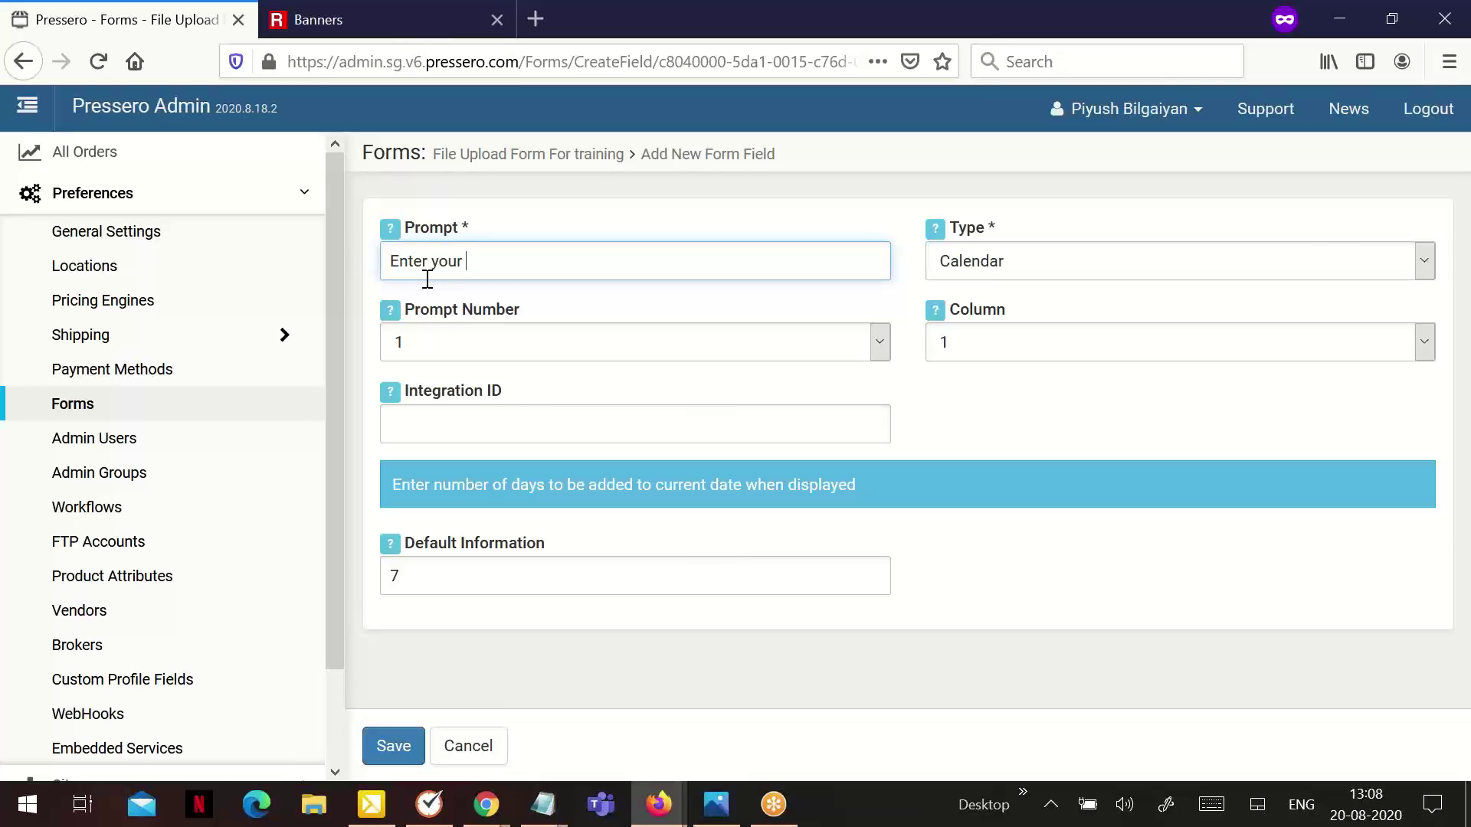
pyautogui.write(' Ea')
pyautogui.press('BackSpace')
pyautogui.write('mail address')
# Make the email field a required Text Box in column 2 with prompt number 2, and save it.
pyautogui.click(983, 259)
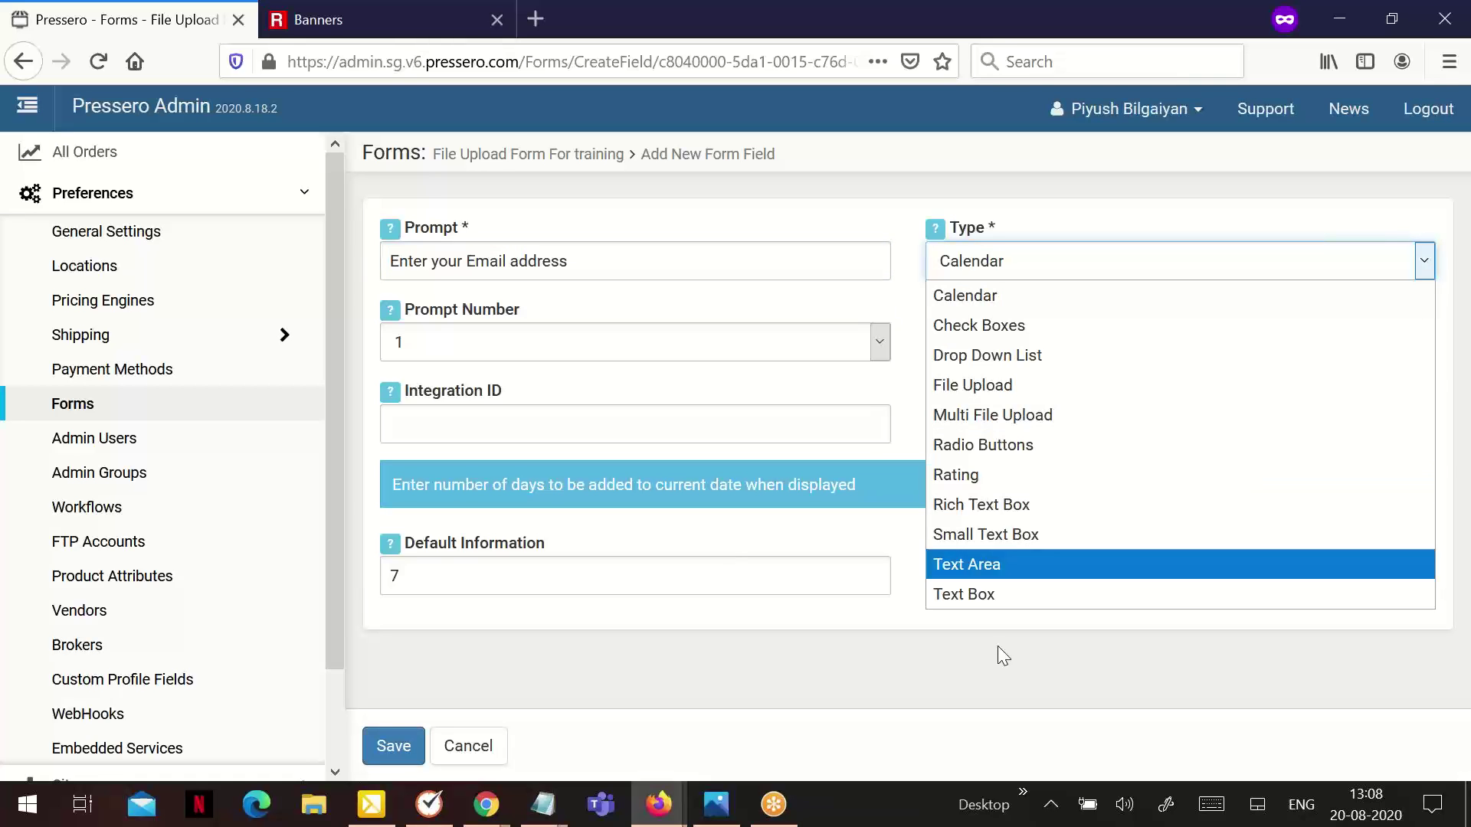
pyautogui.click(1001, 594)
pyautogui.click(1036, 354)
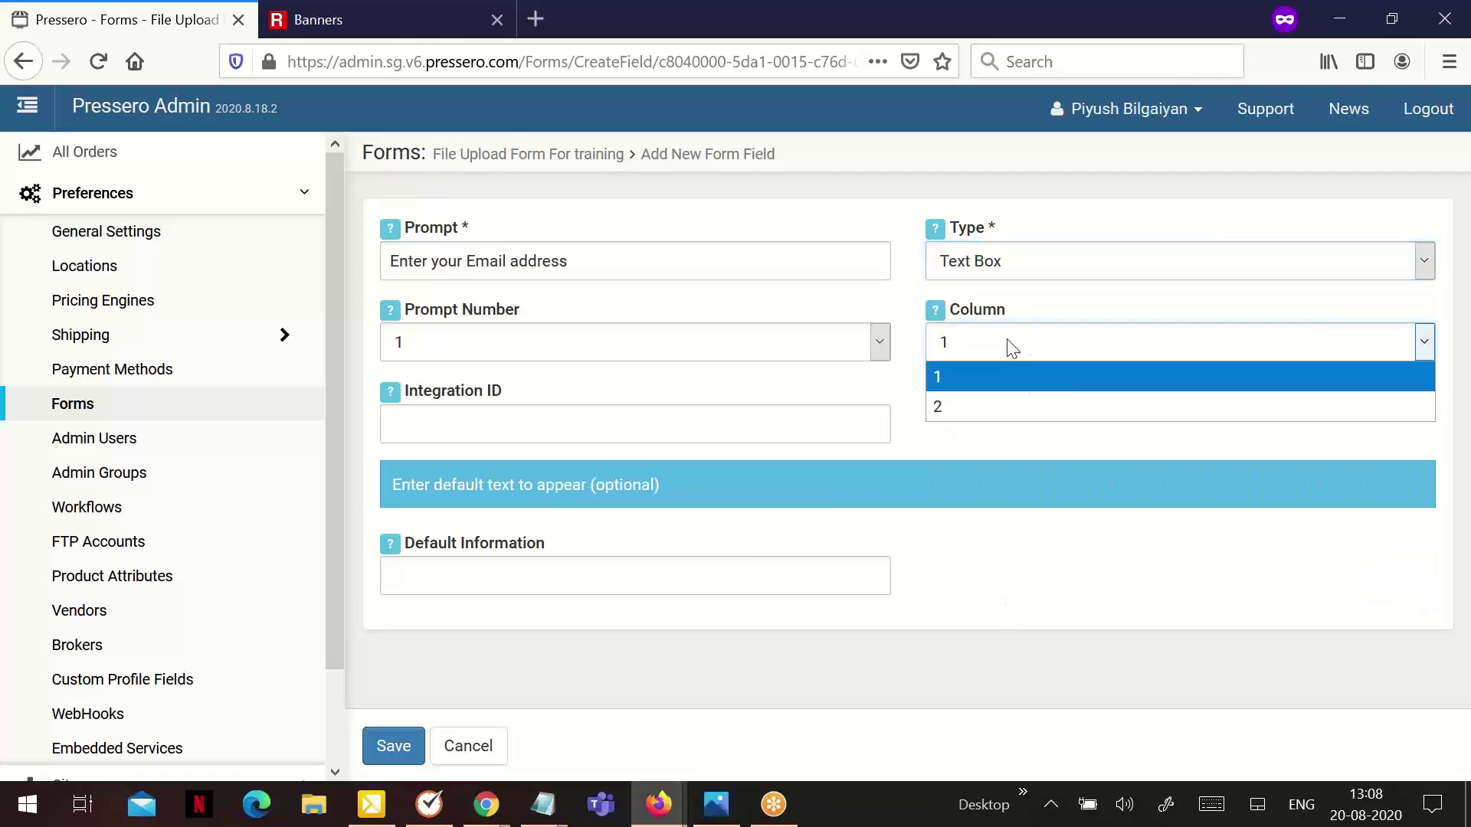
pyautogui.click(986, 400)
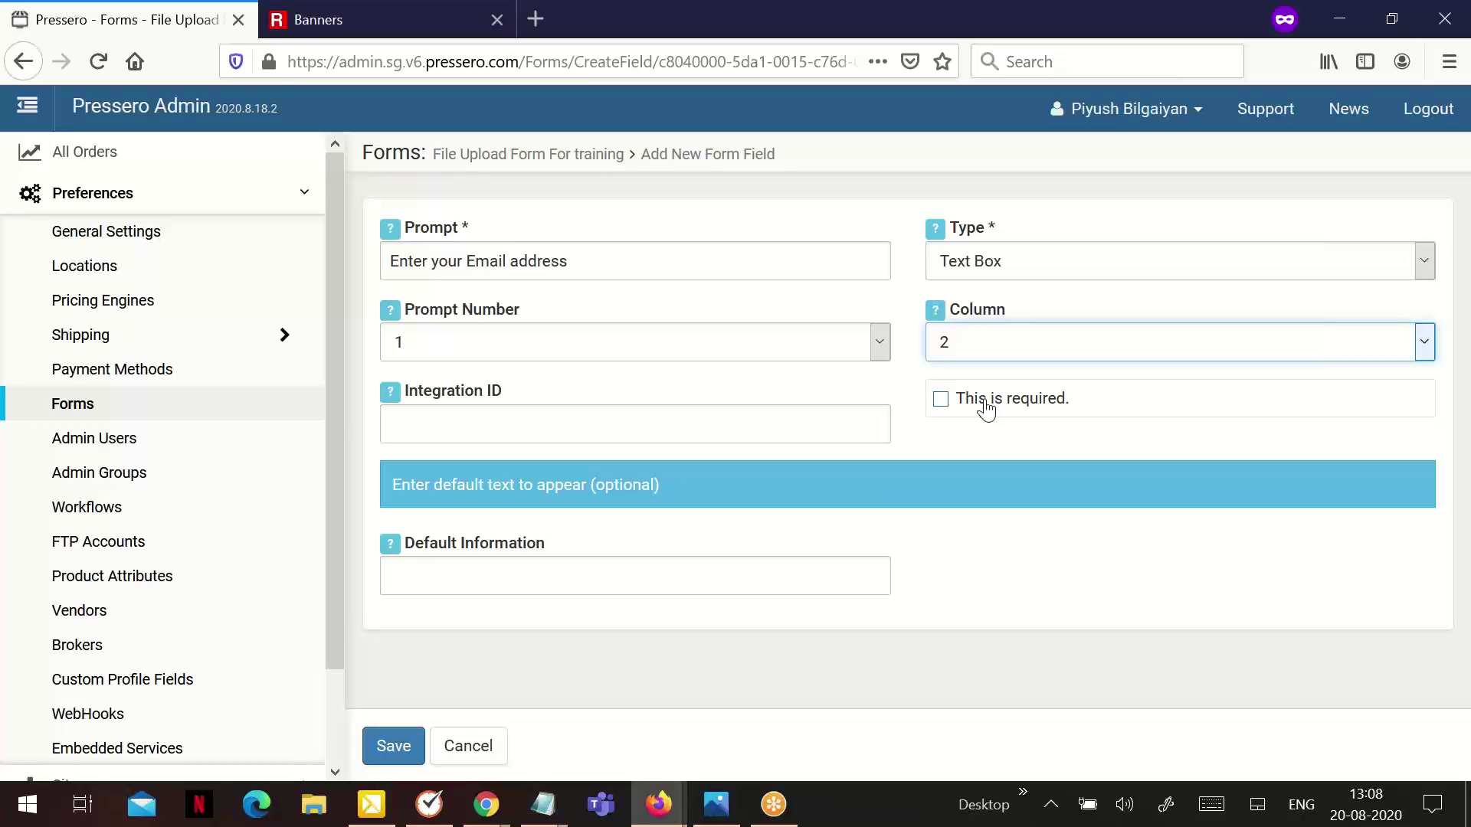
pyautogui.click(404, 349)
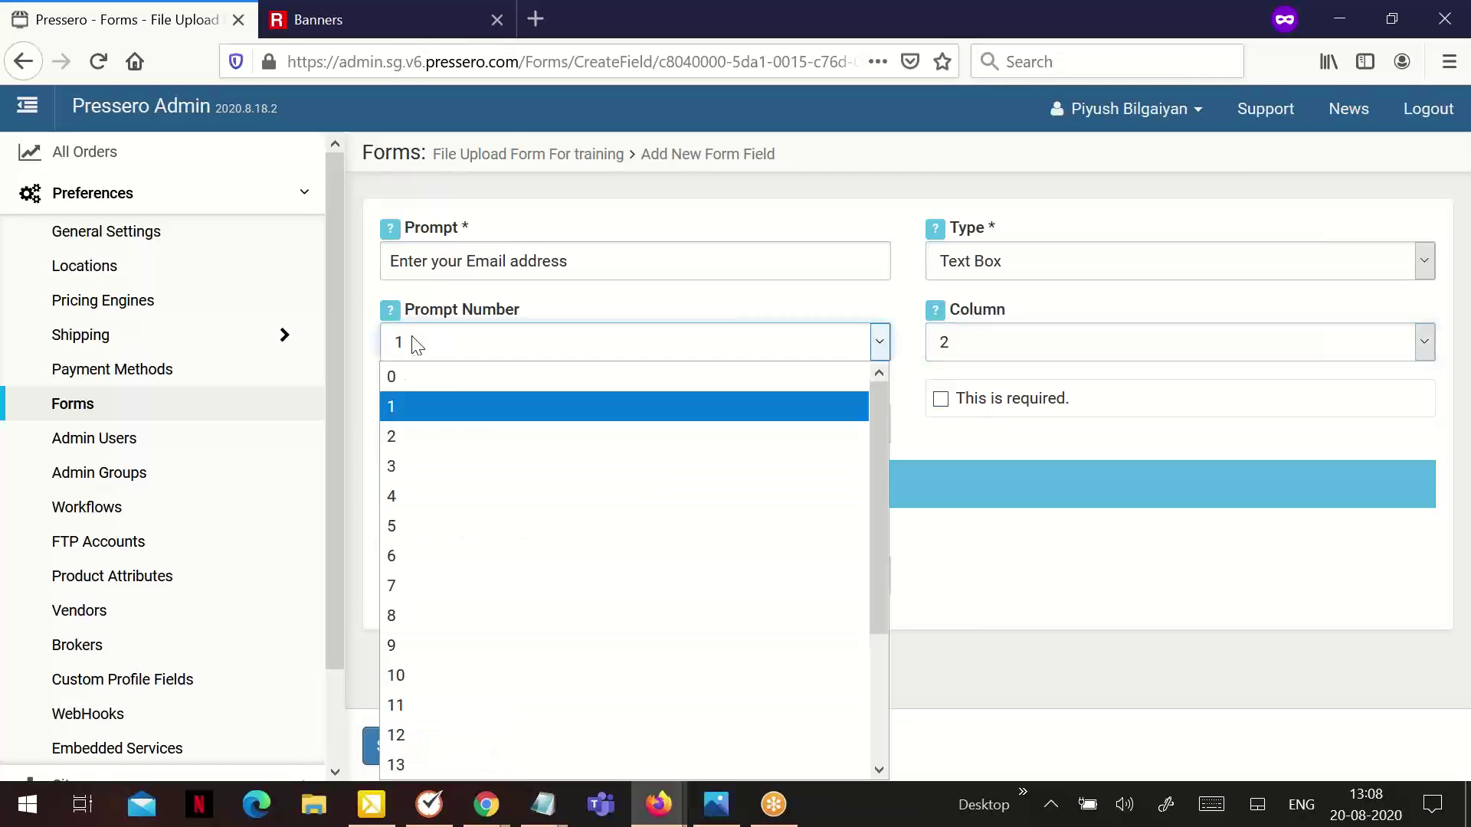
pyautogui.click(430, 439)
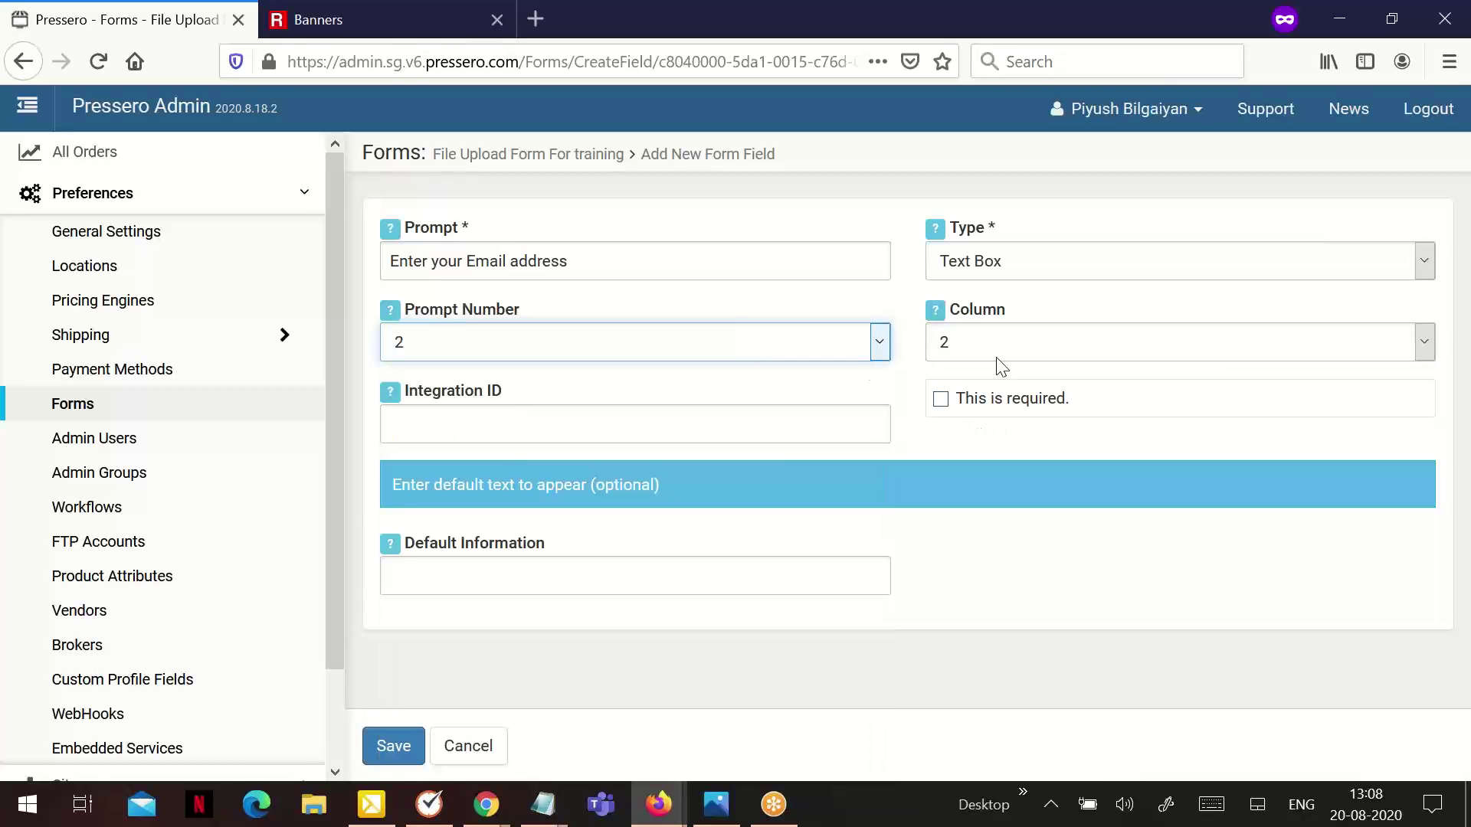
pyautogui.click(1020, 406)
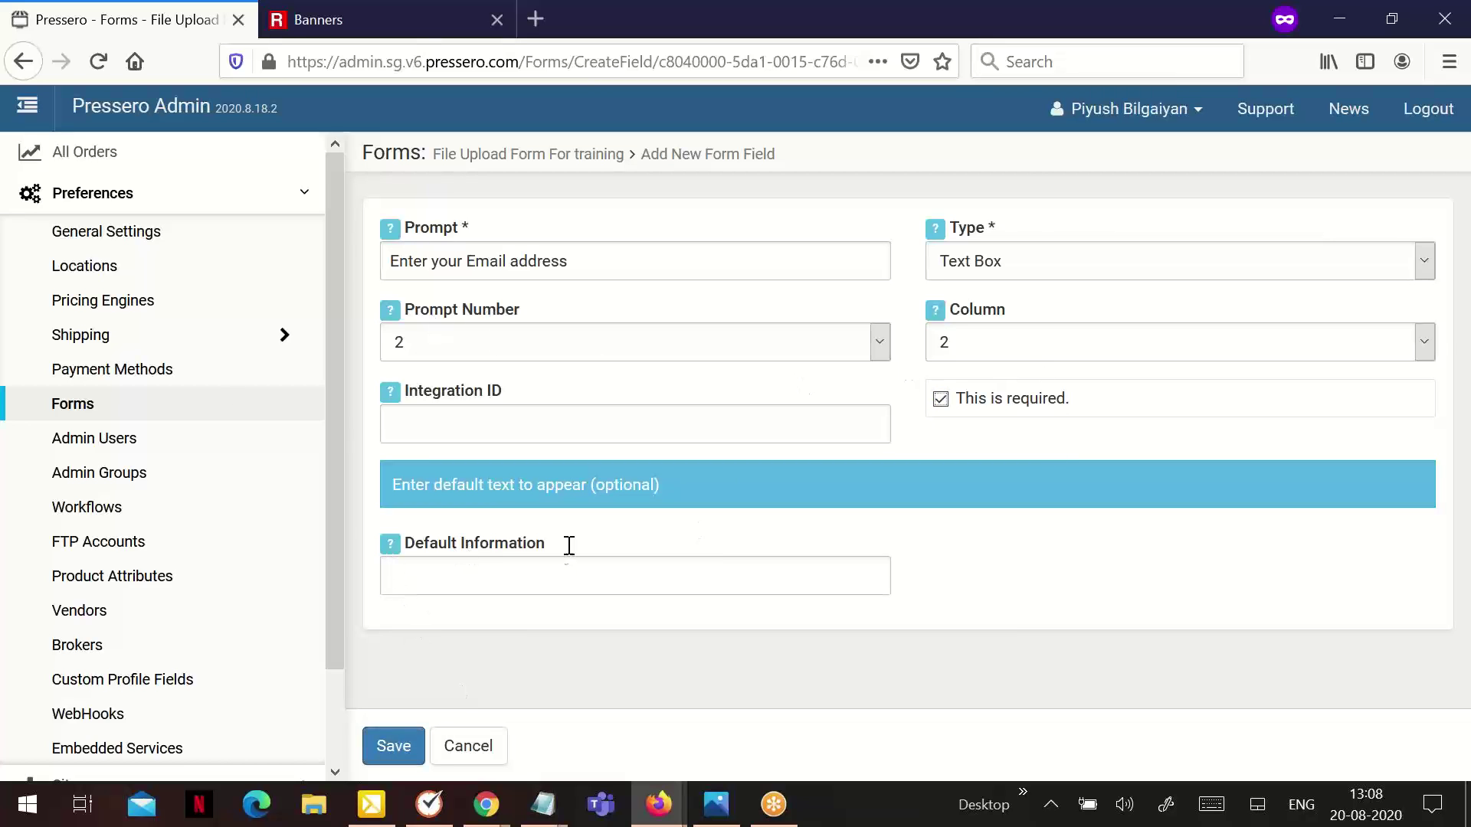
pyautogui.click(395, 745)
# Add a third form field with the prompt "Do you have a artwork to upload?".
pyautogui.scroll(-3, 605, 567)
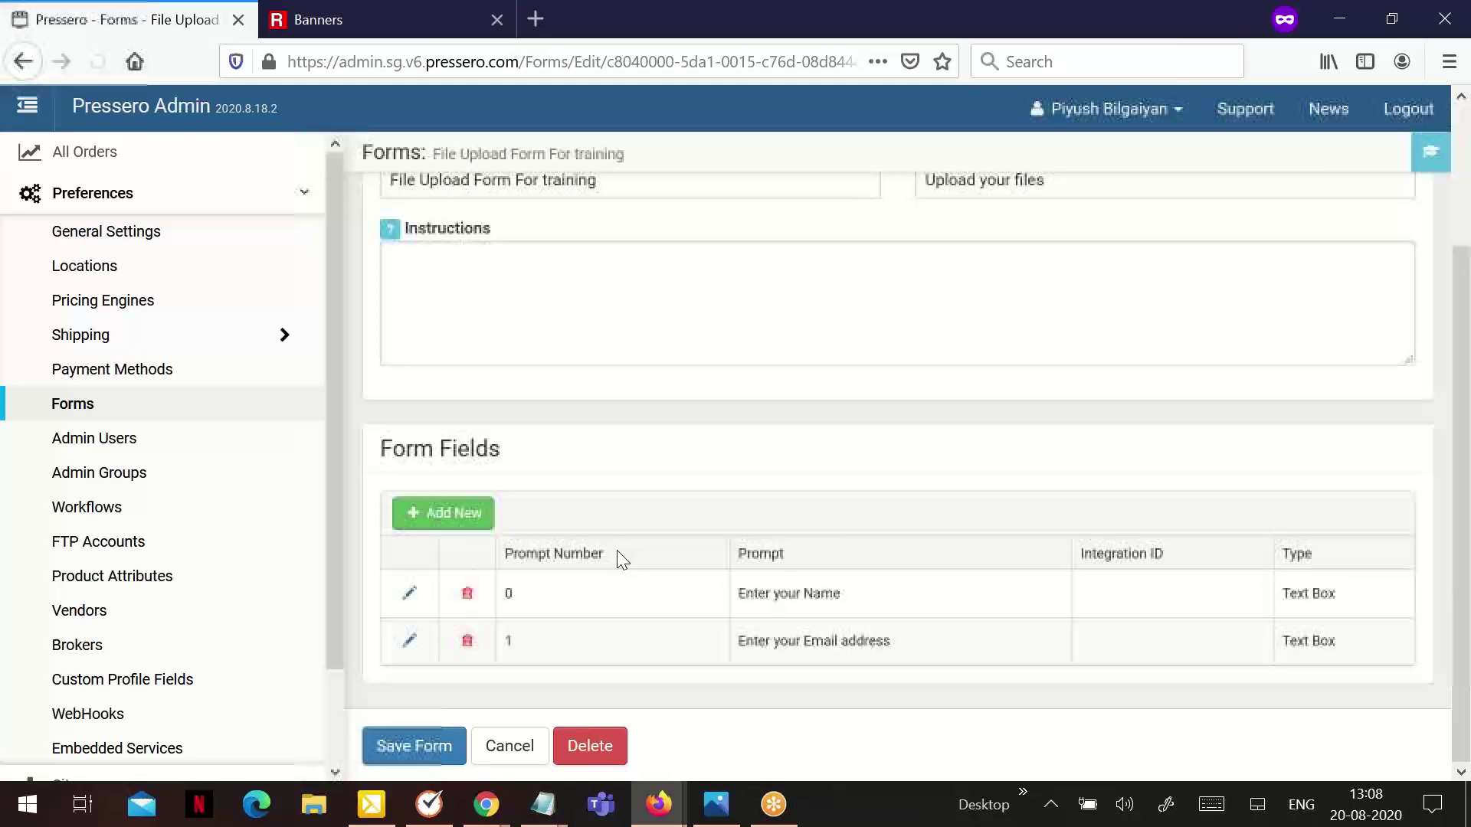
pyautogui.click(439, 520)
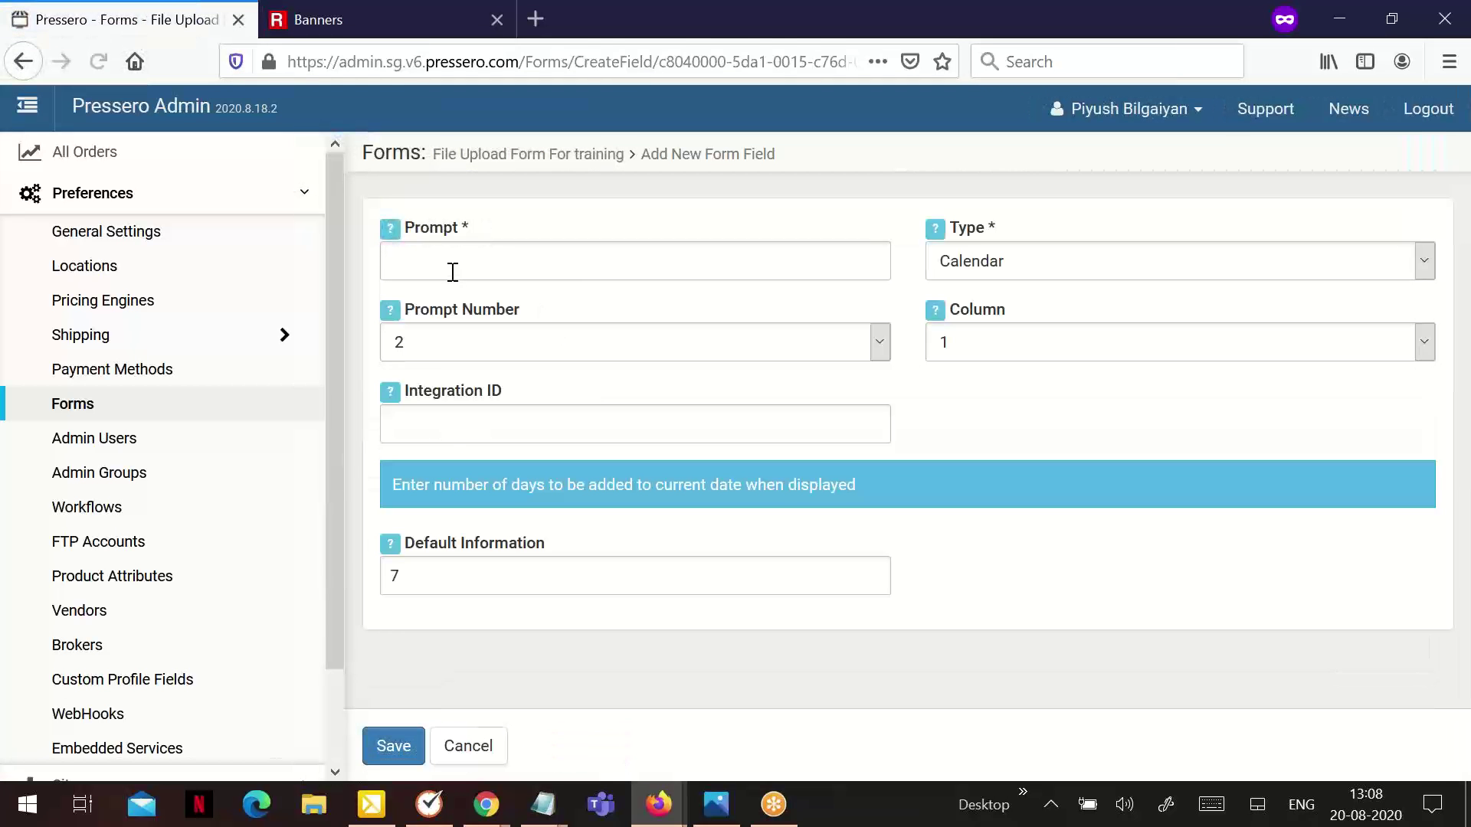
pyautogui.click(451, 267)
pyautogui.write('Do ')
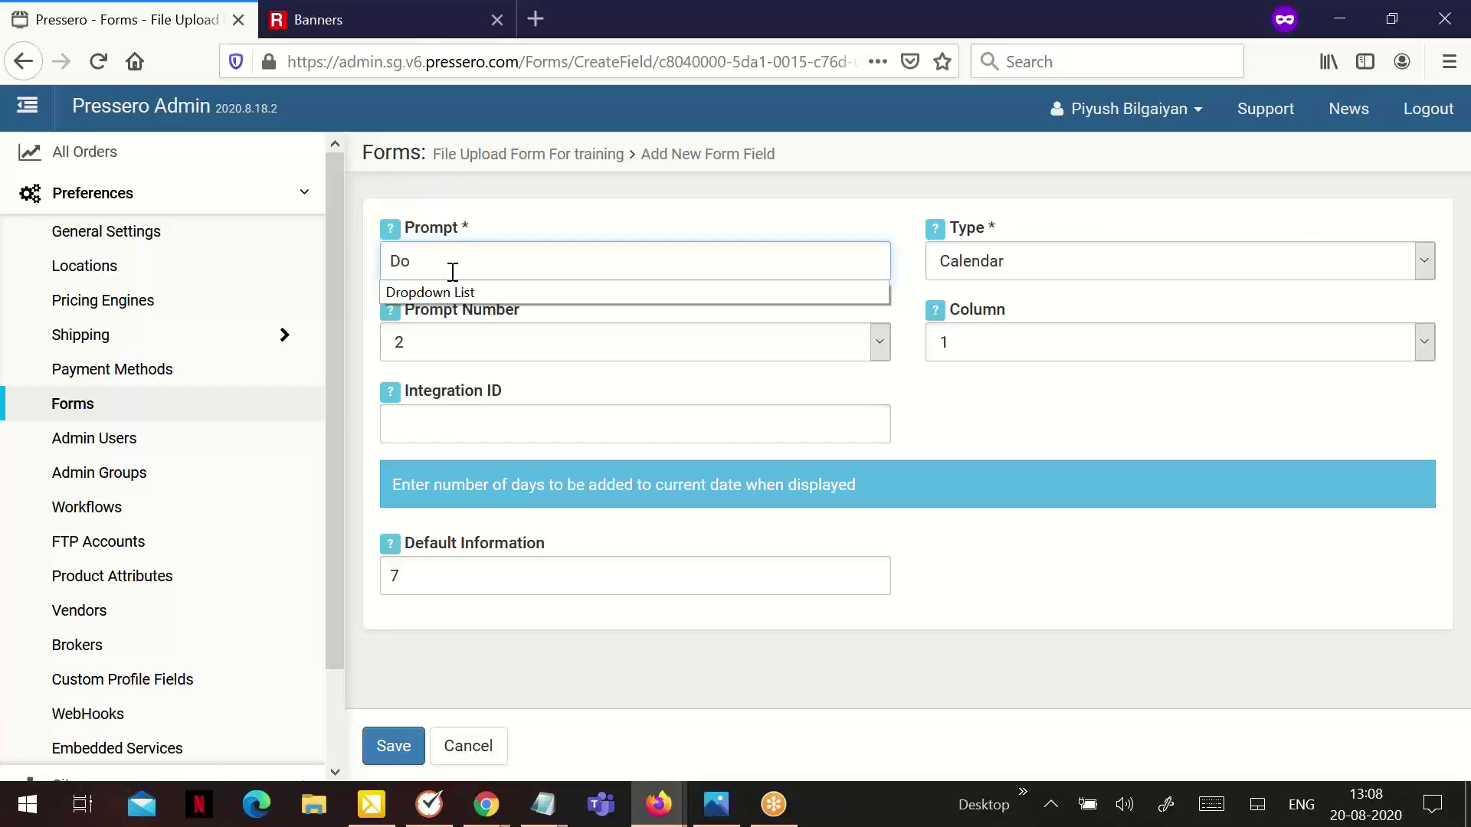
pyautogui.write('you have')
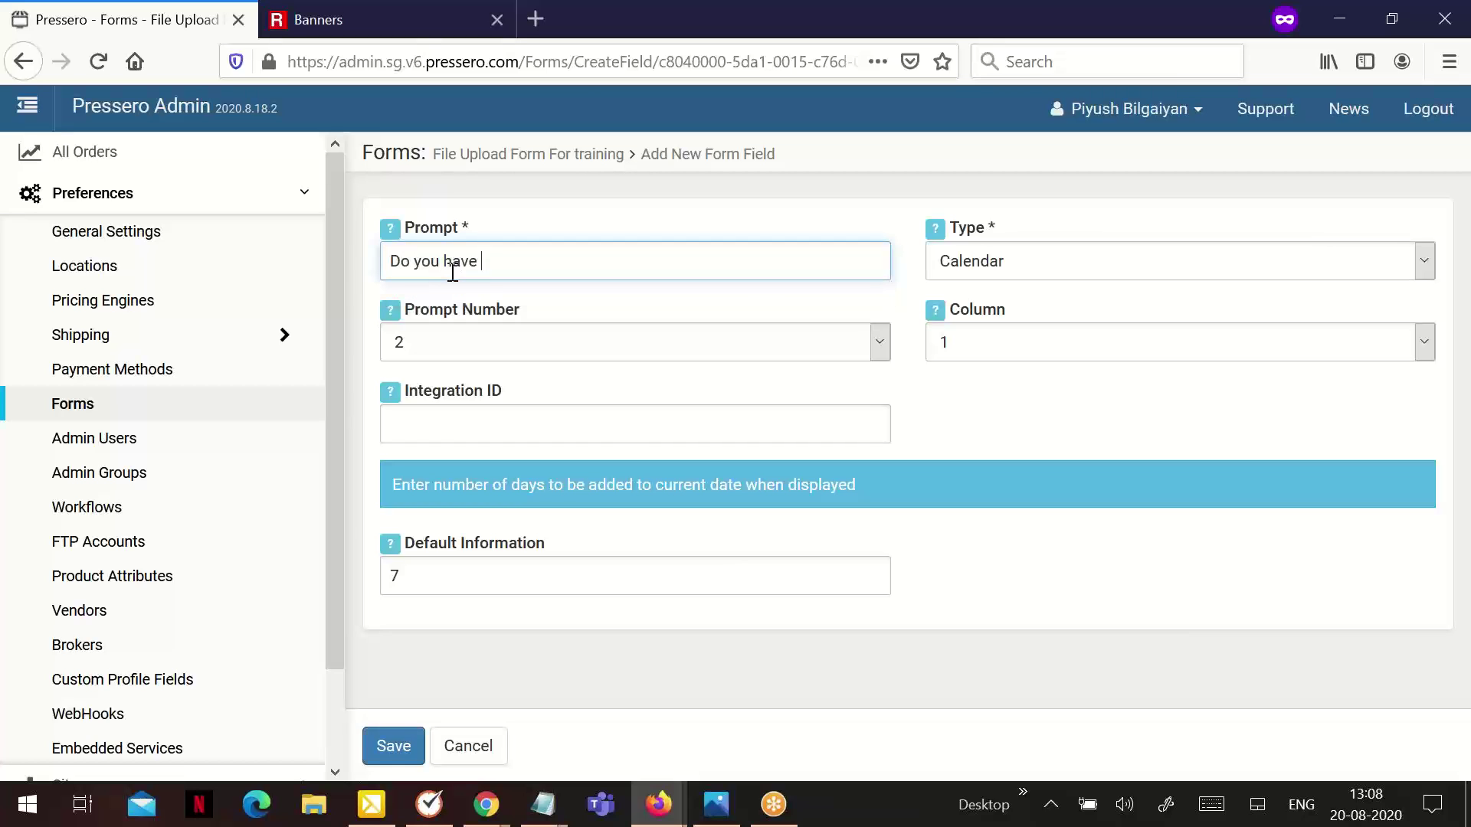
pyautogui.write(' a artwork to upload?')
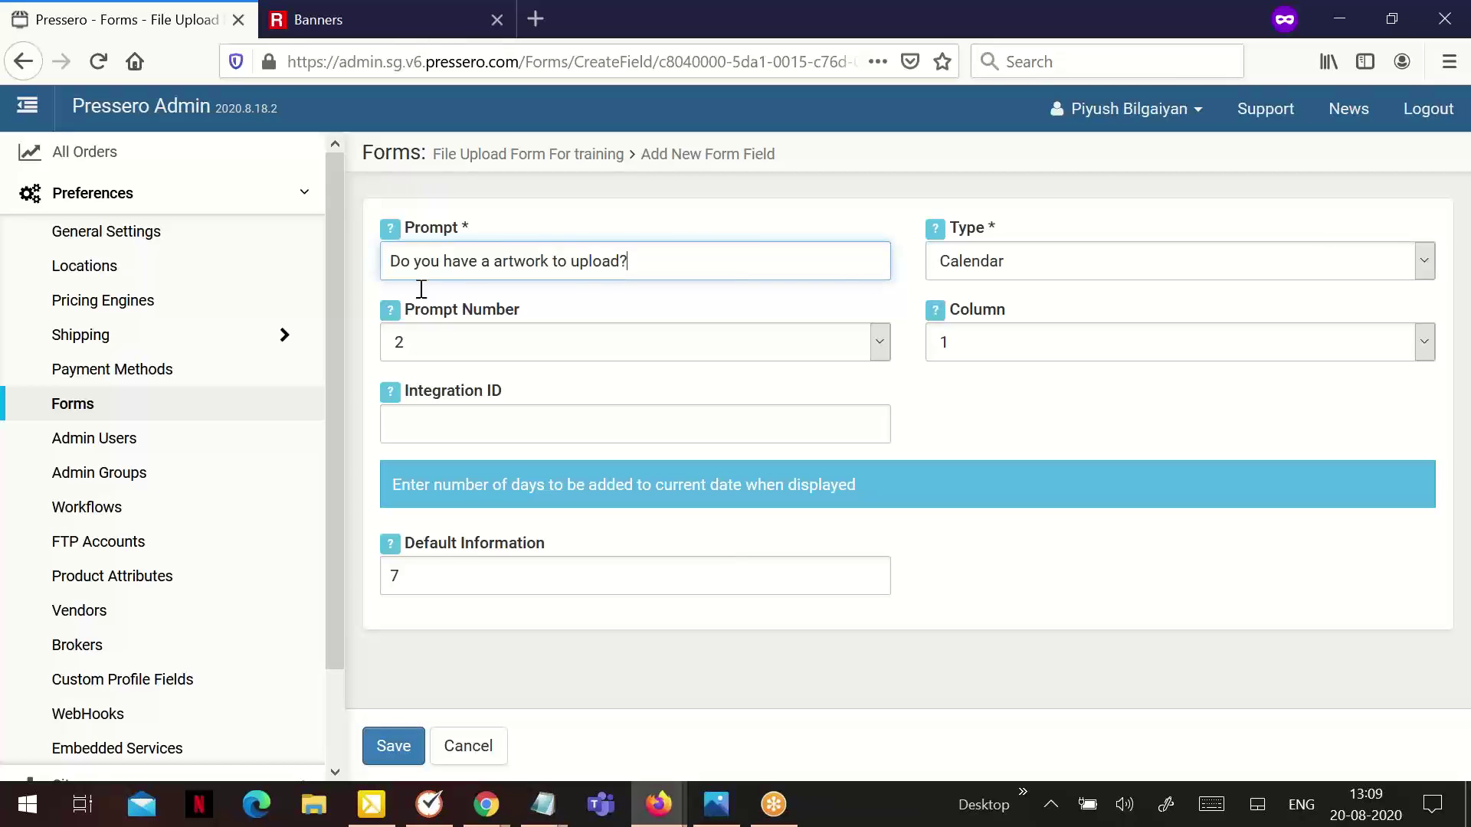
# Set the artwork question to Check Boxes with prompt number 3 and the options Yes and No, and save it.
pyautogui.click(986, 272)
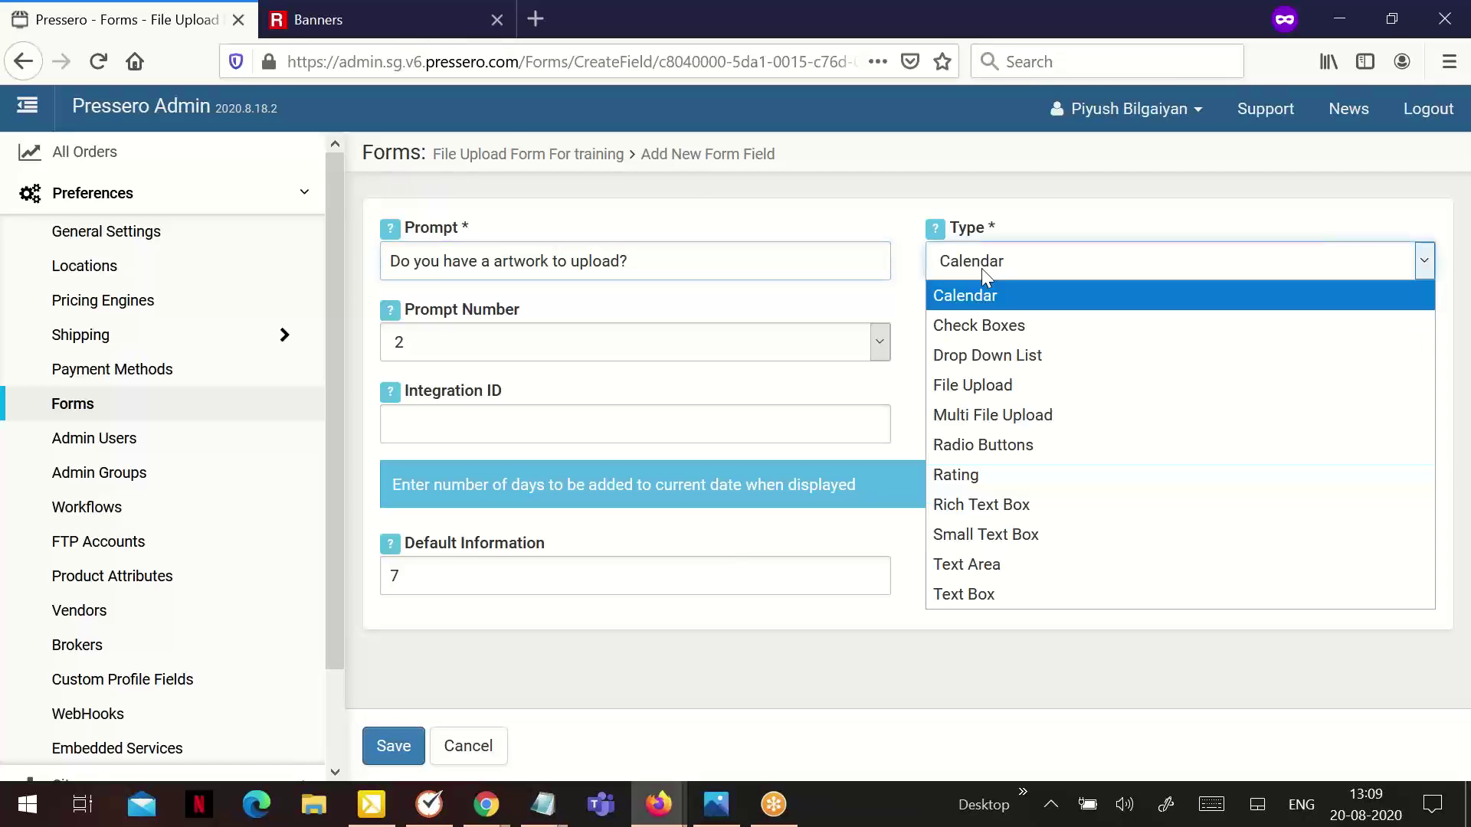
pyautogui.click(984, 336)
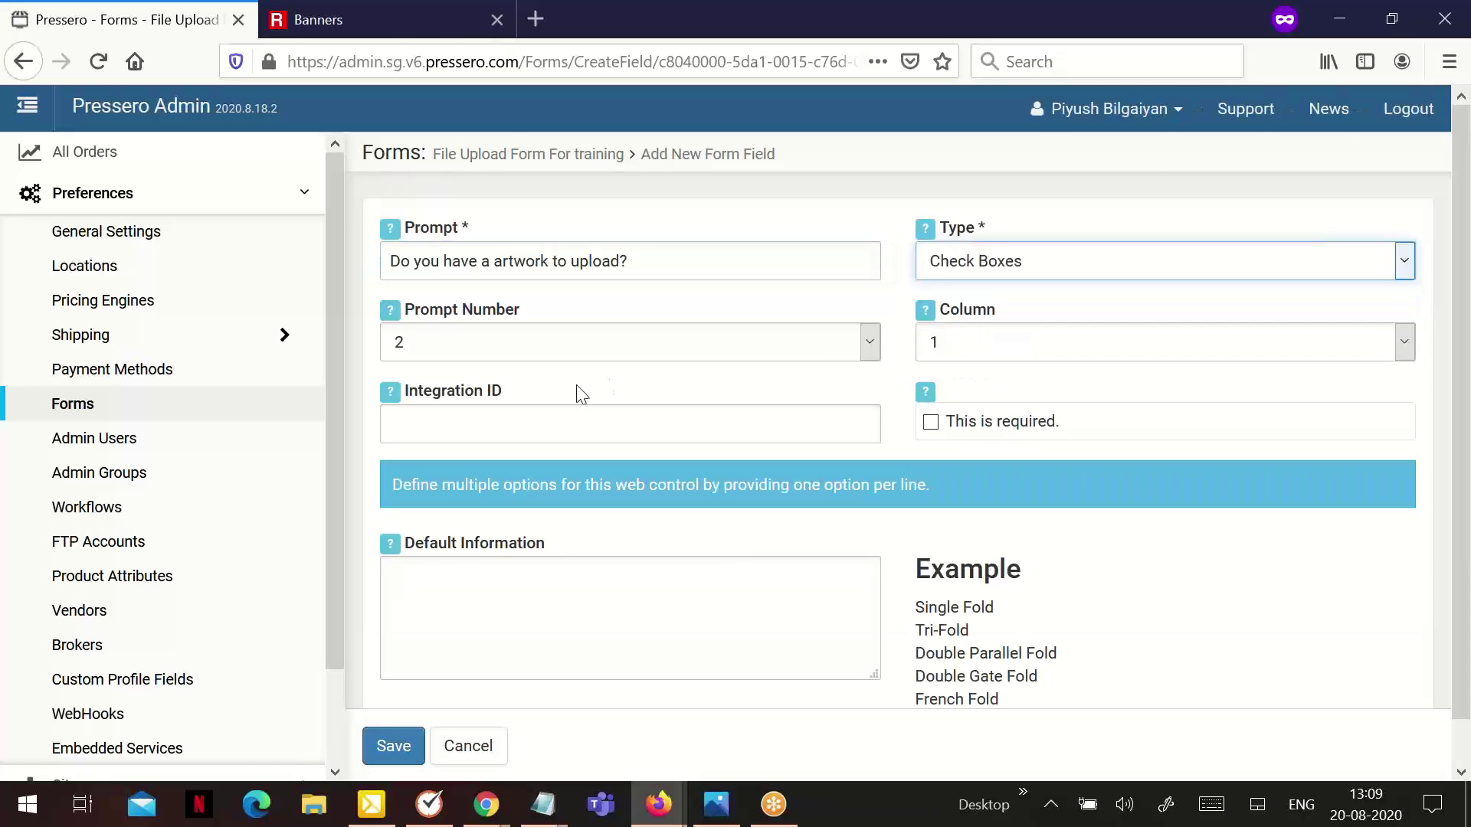
pyautogui.click(479, 348)
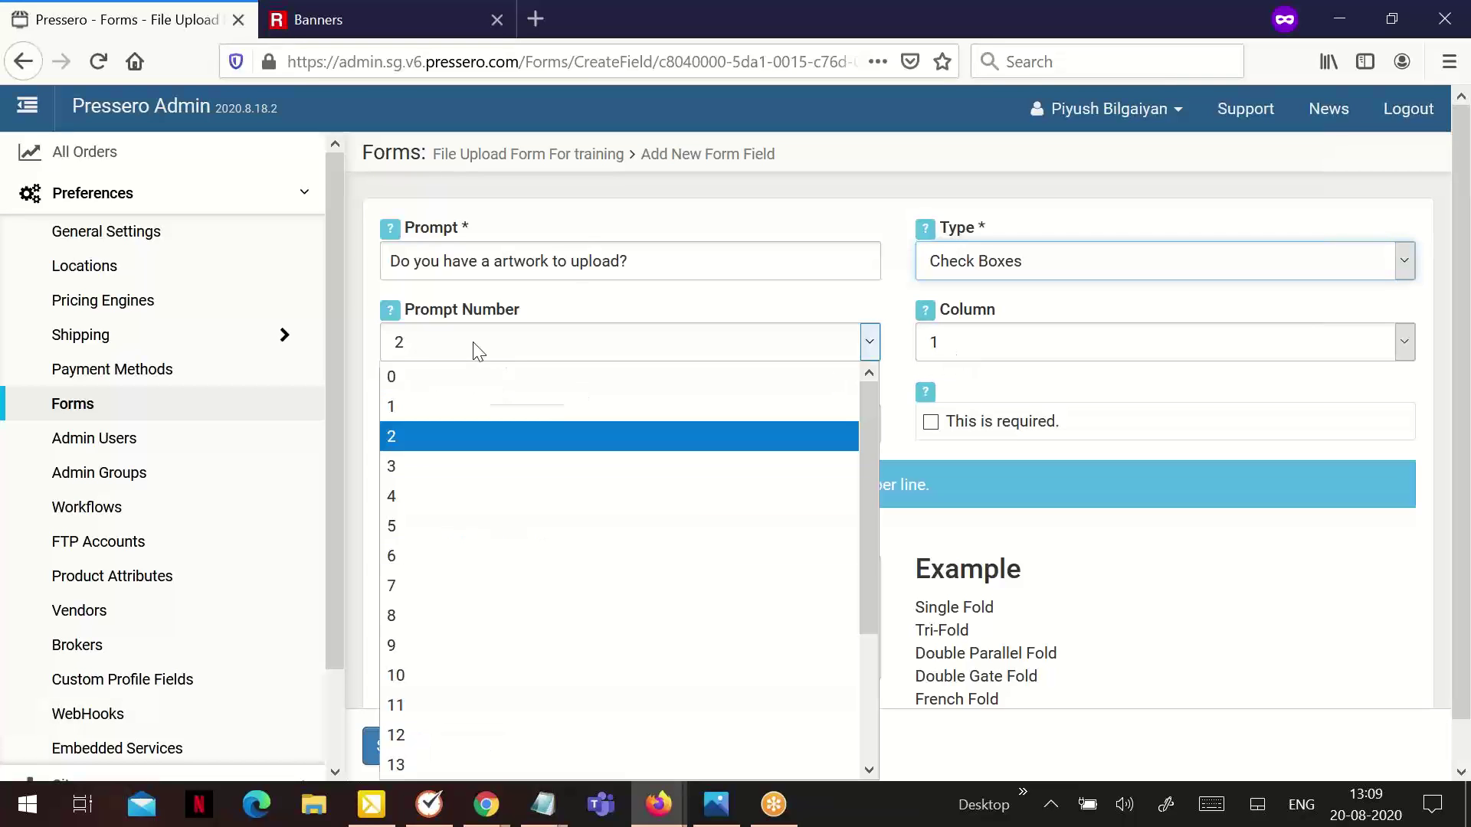
pyautogui.click(425, 458)
pyautogui.click(464, 579)
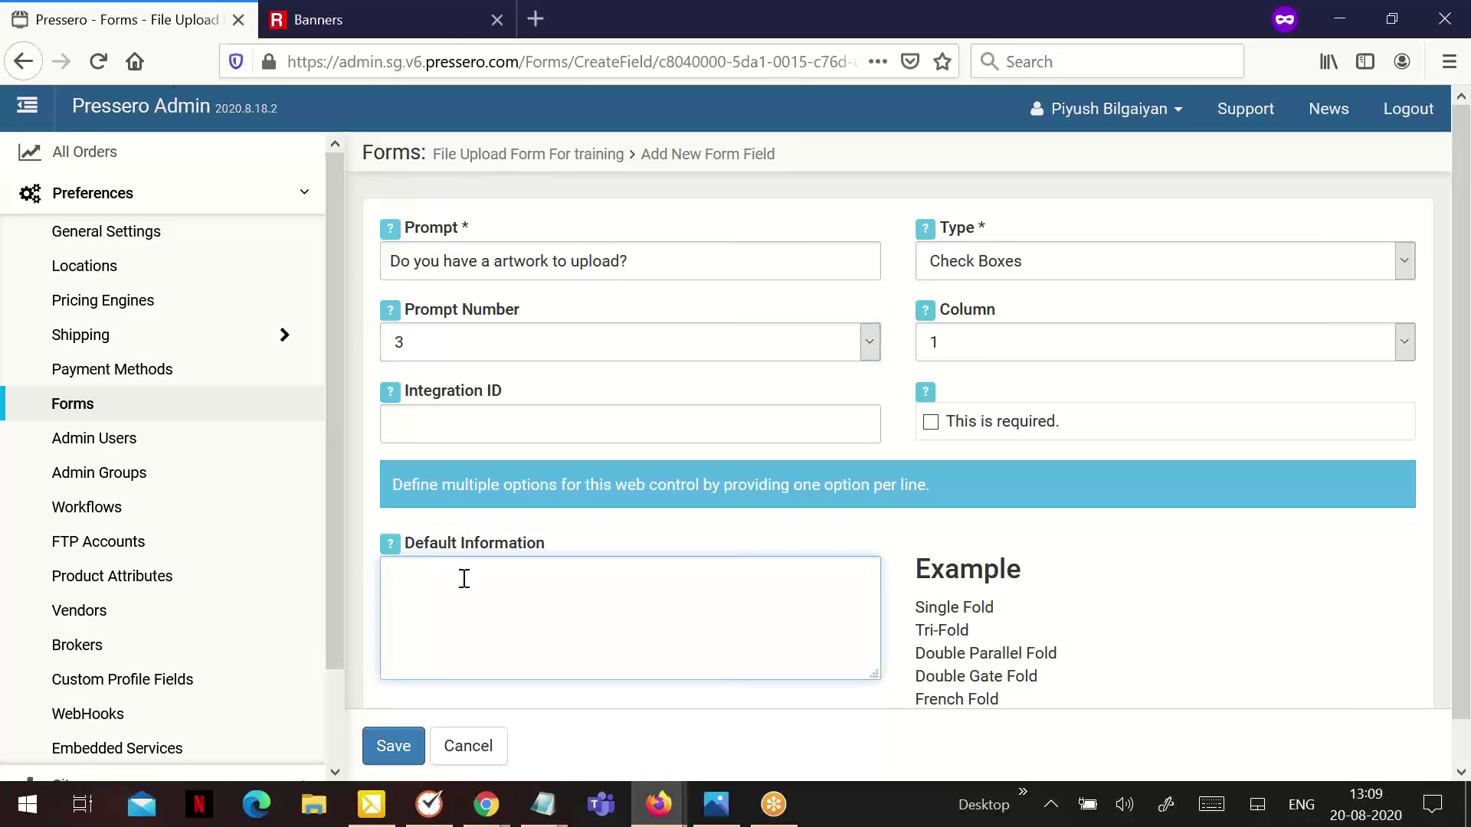
pyautogui.write('Yes')
pyautogui.press('Return')
pyautogui.write('No')
pyautogui.click(391, 744)
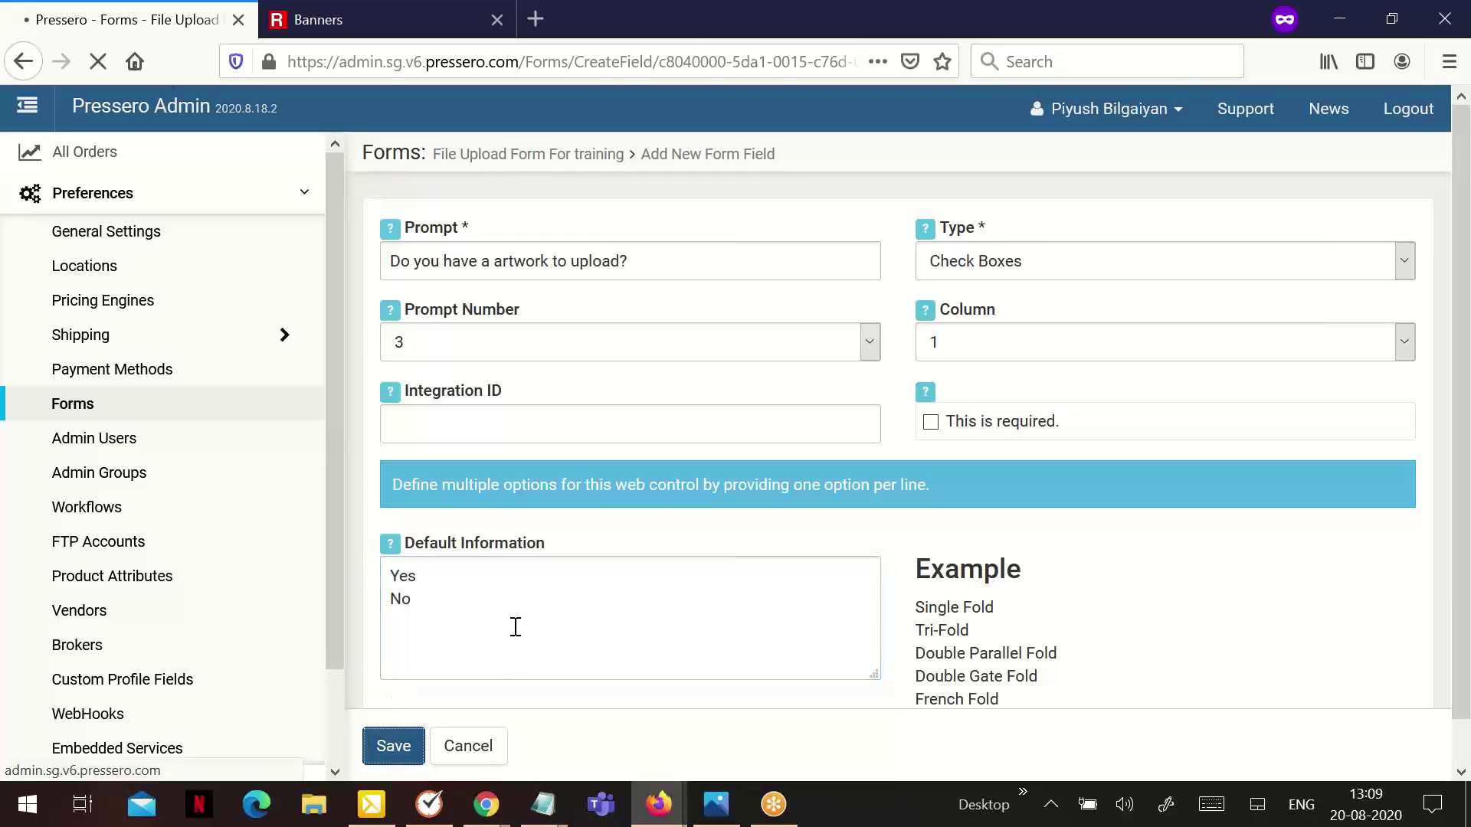
# Add a fourth form field with the prompt "Upload your artwork".
pyautogui.scroll(-3, 571, 536)
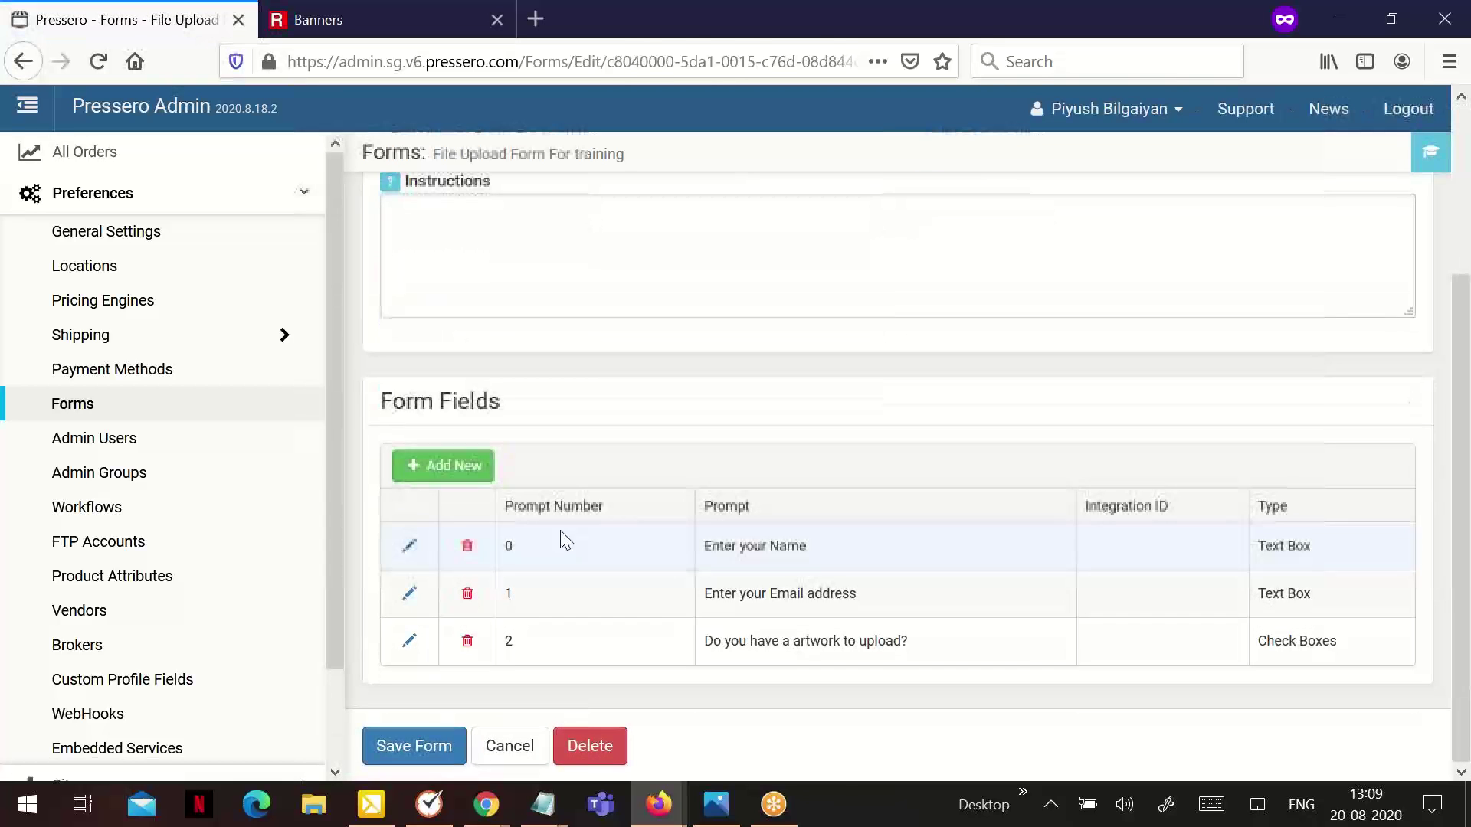
pyautogui.click(465, 467)
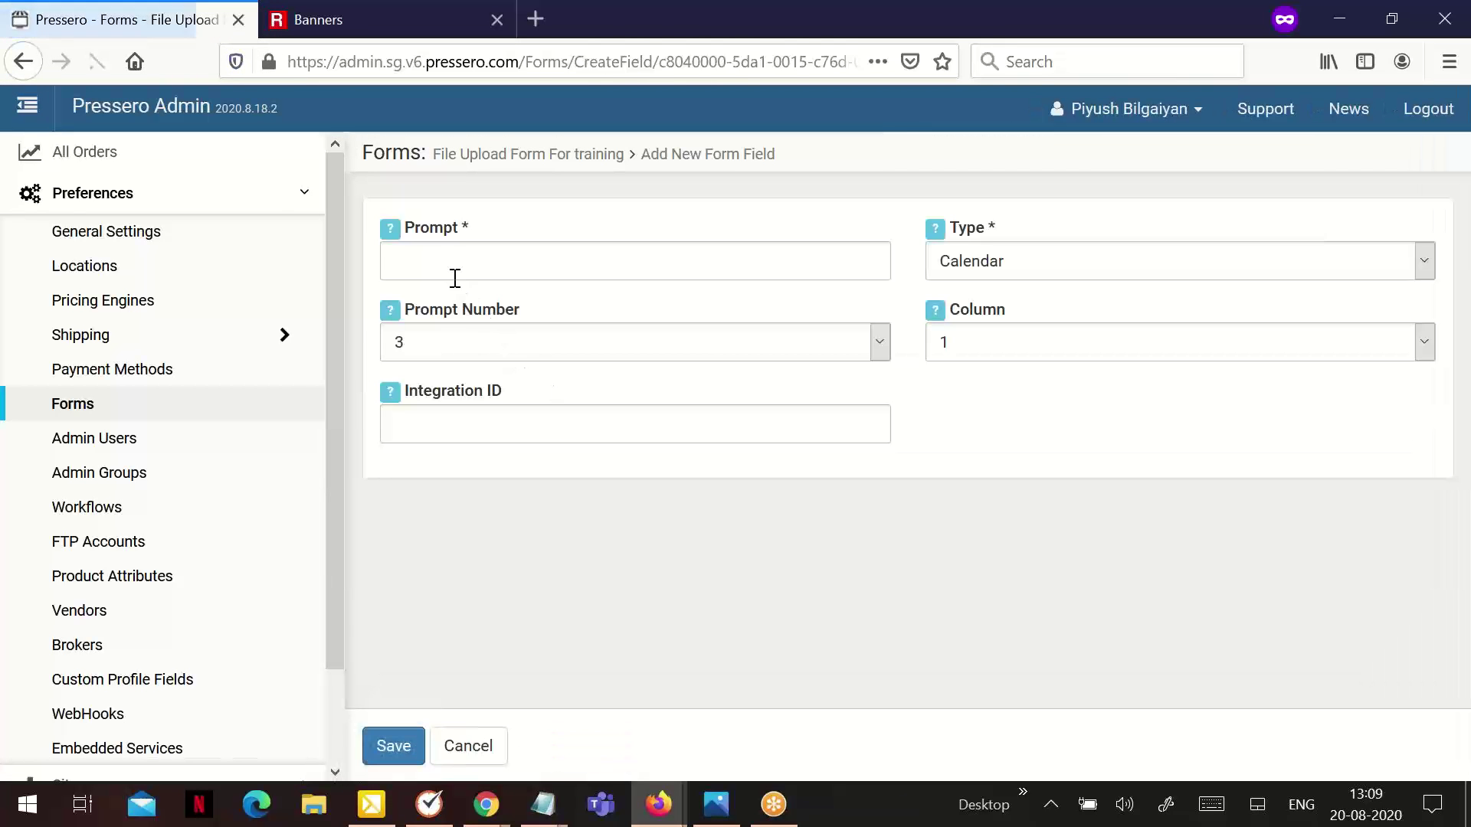
pyautogui.click(455, 278)
pyautogui.write('Upload ')
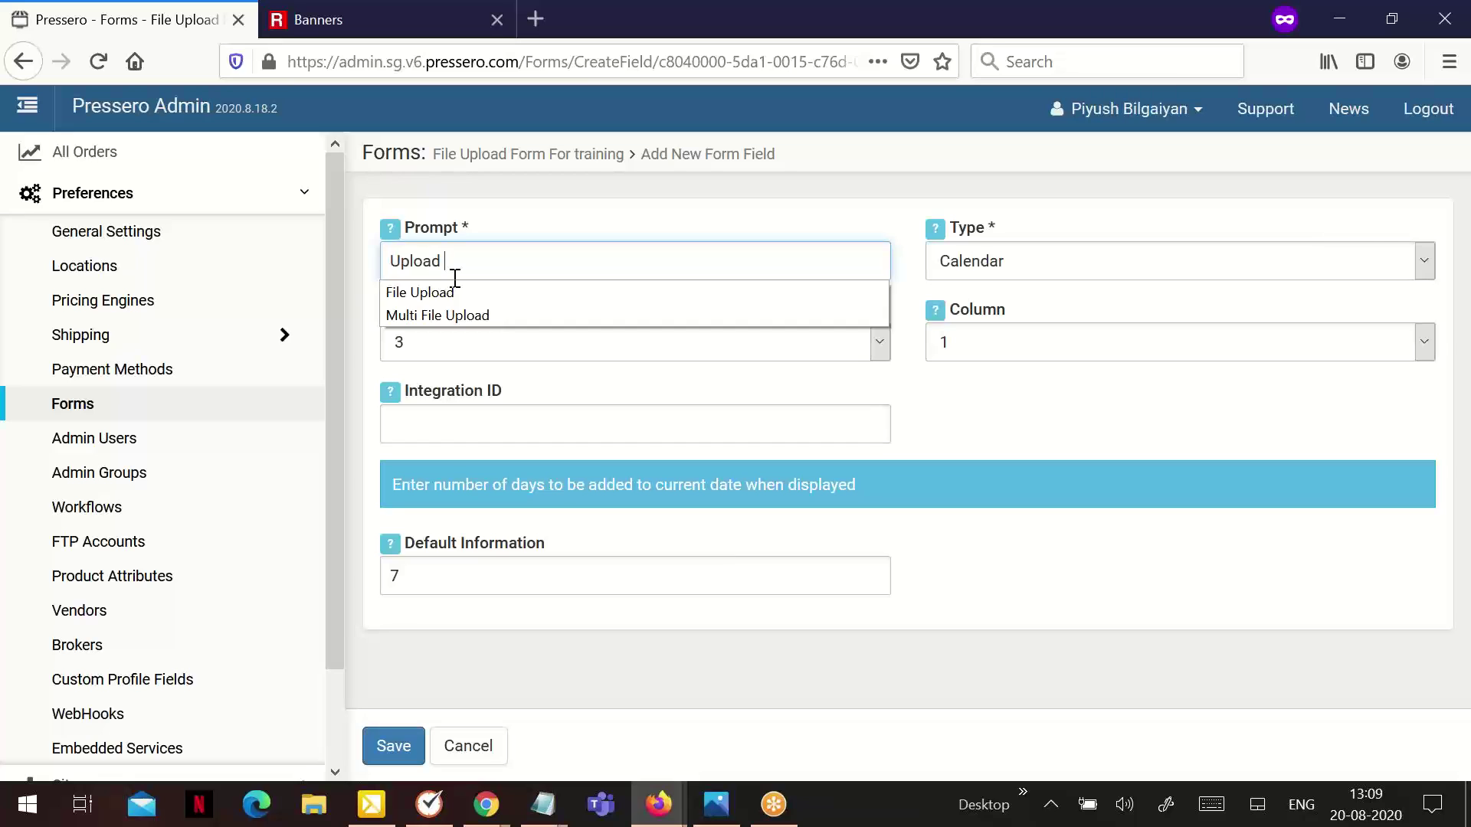
pyautogui.write('your artwork')
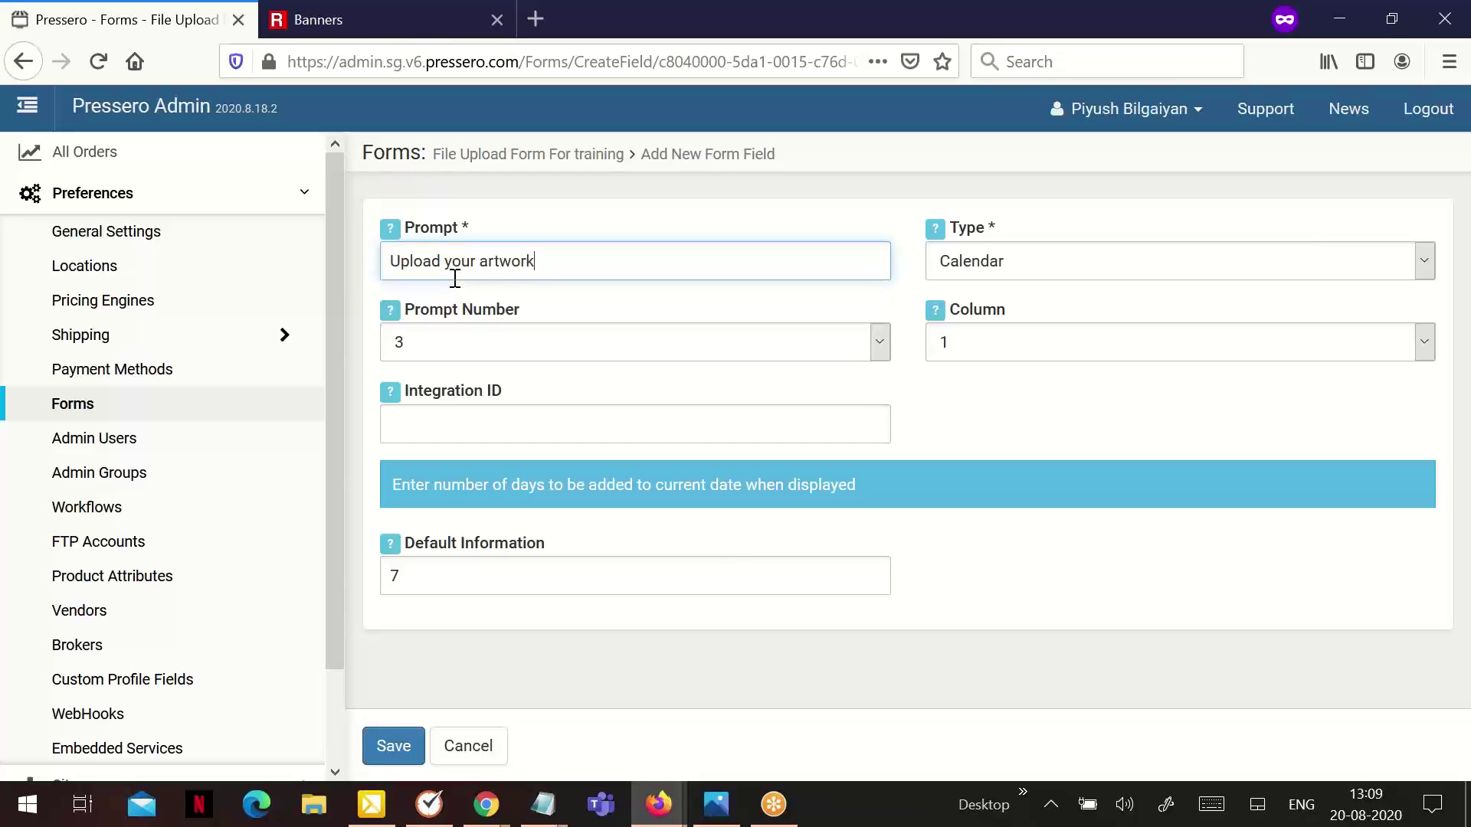
# Make the artwork upload field a File Upload in column 2 with prompt number 4, and save it.
pyautogui.click(1039, 275)
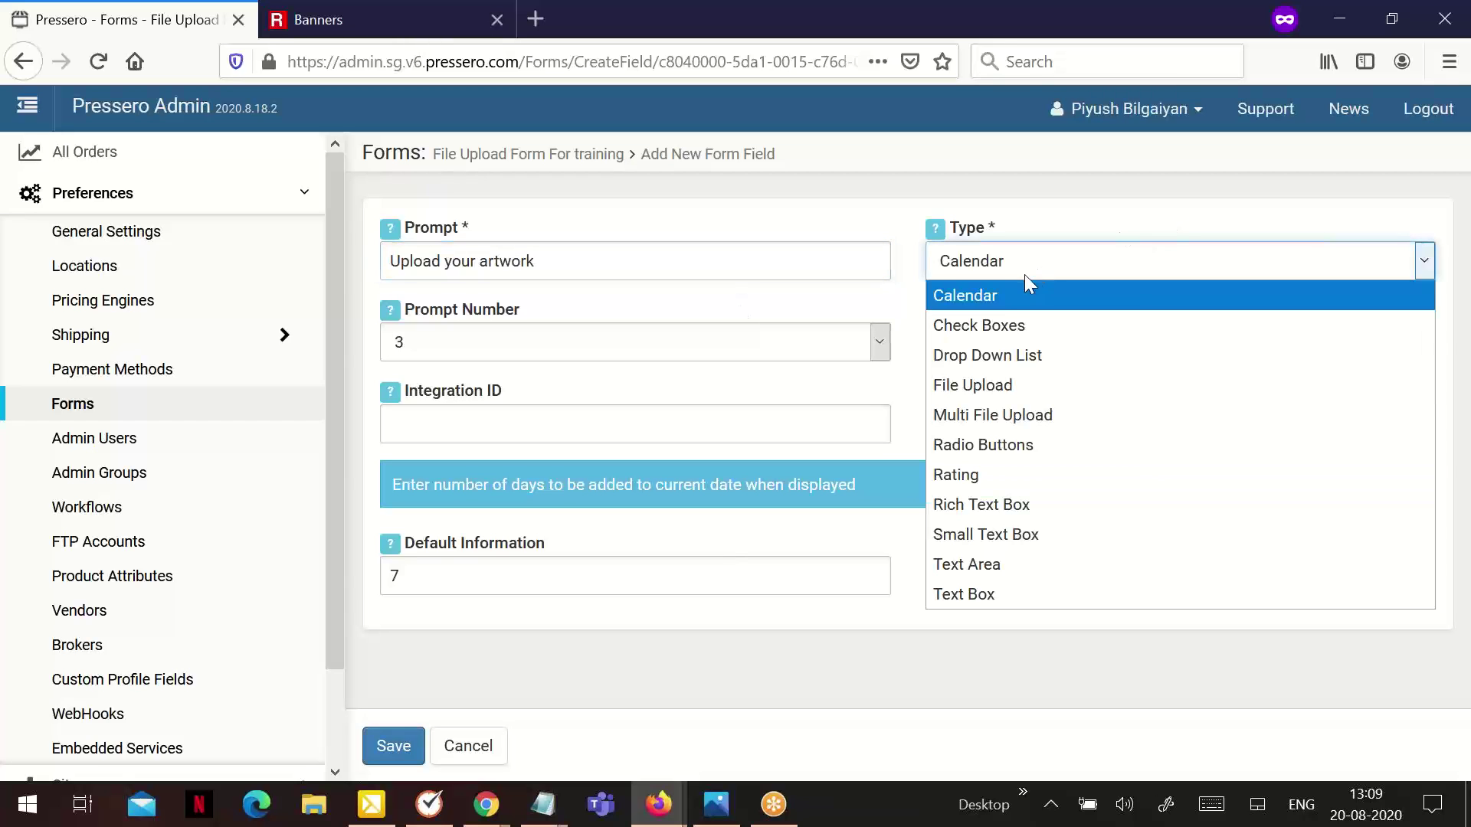
pyautogui.click(998, 383)
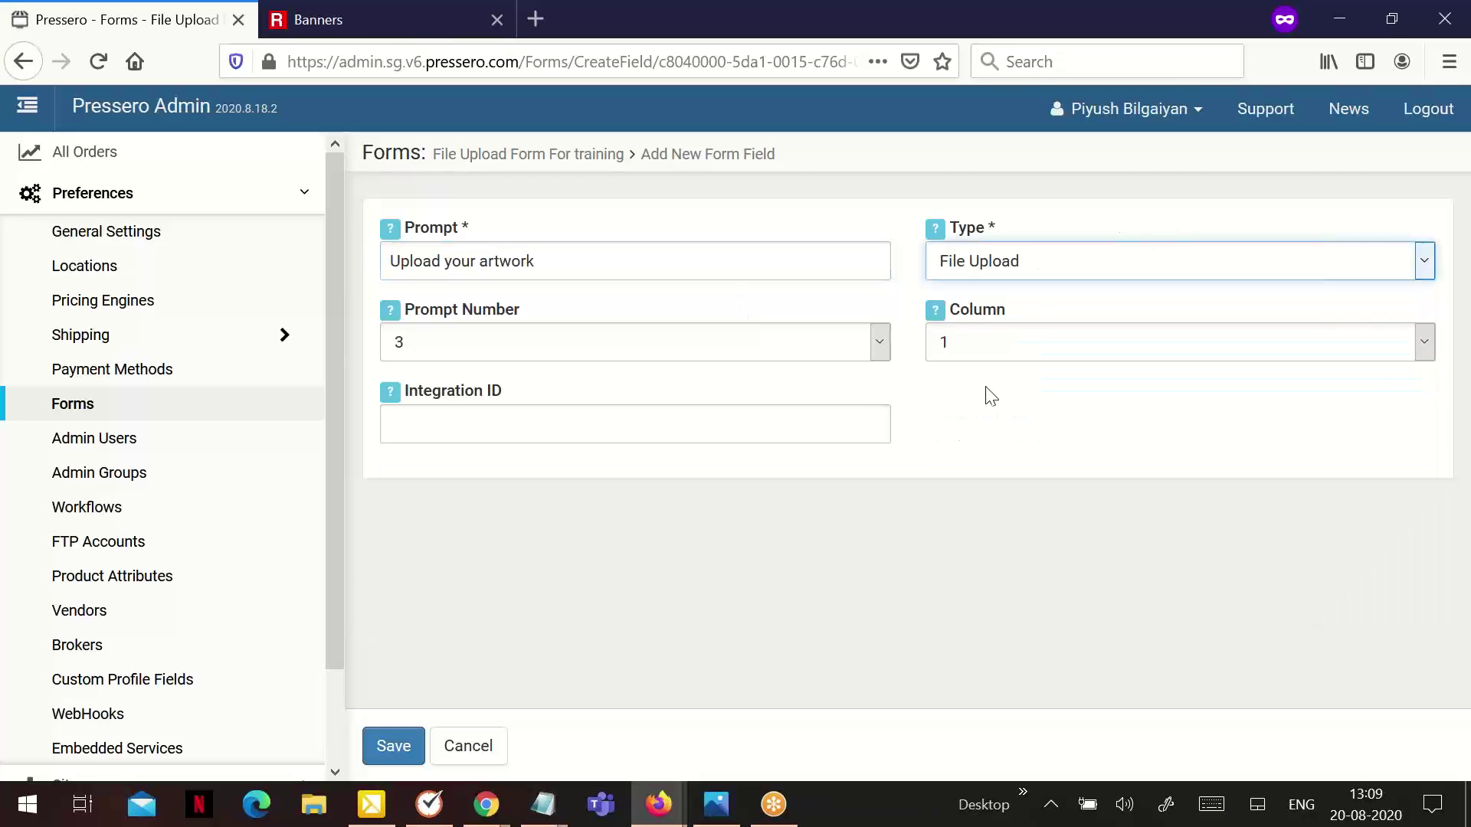
pyautogui.click(969, 344)
pyautogui.click(987, 396)
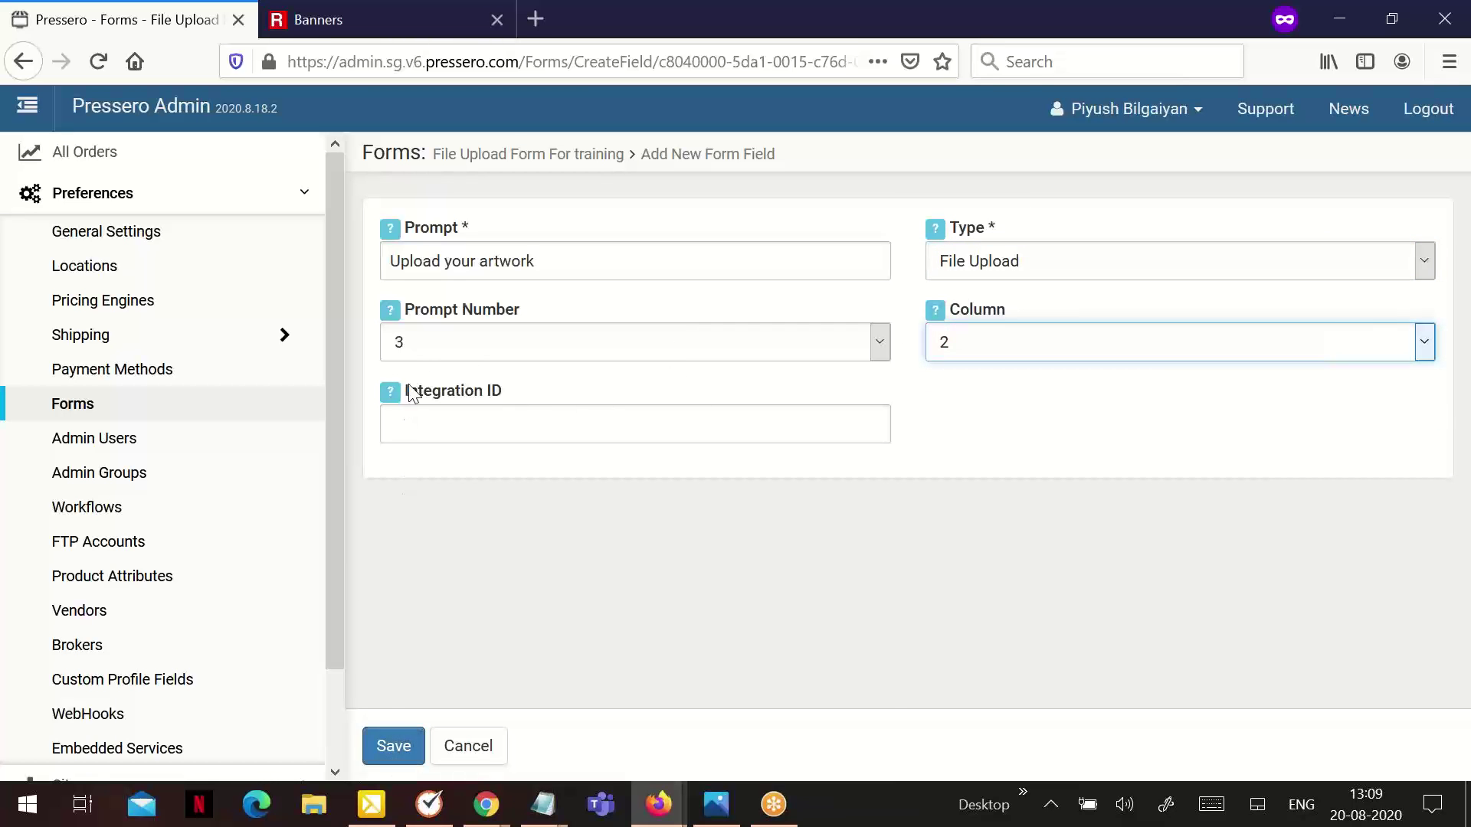
pyautogui.click(426, 343)
pyautogui.click(420, 498)
pyautogui.click(391, 744)
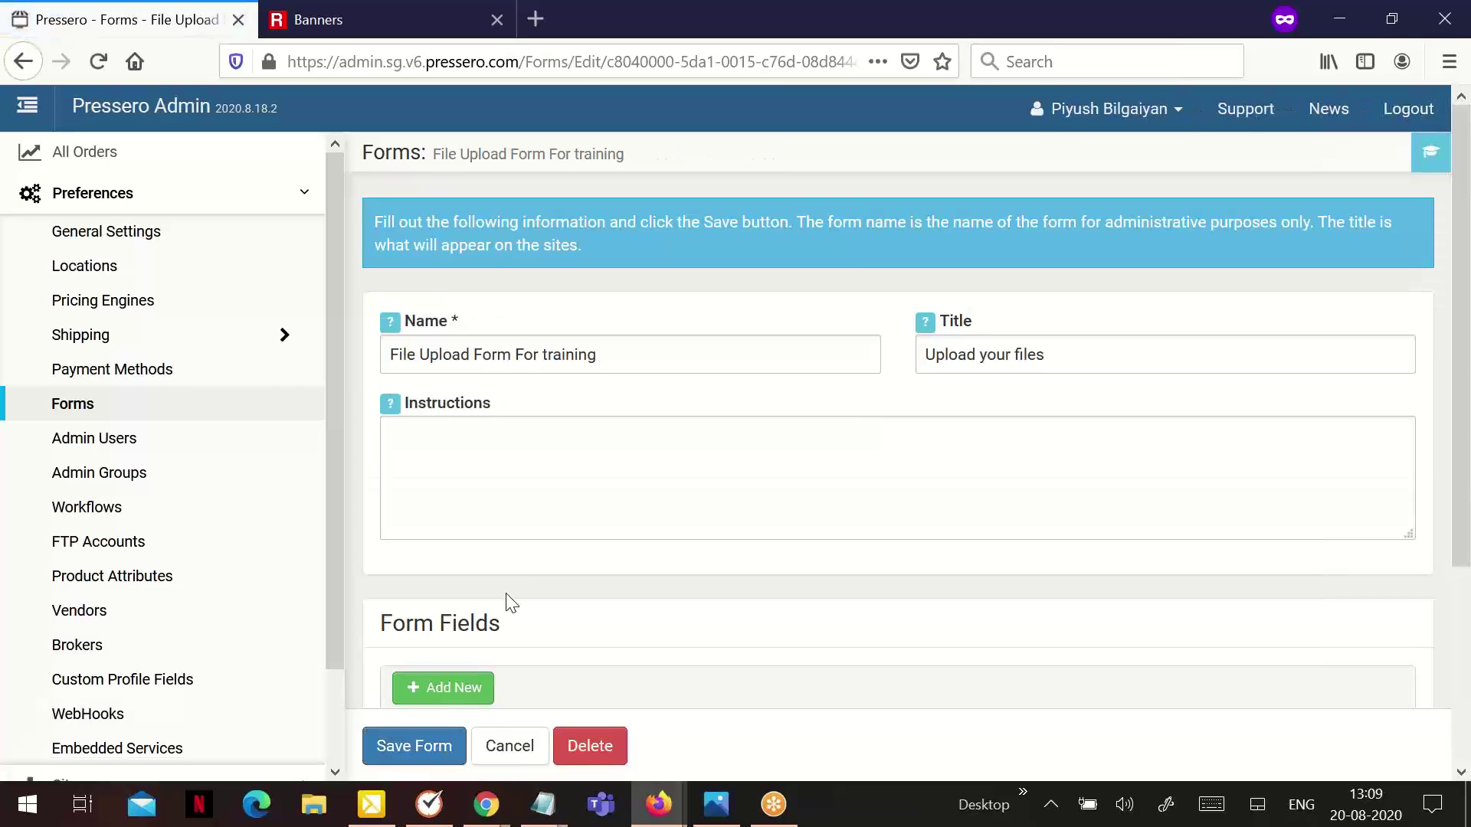
# Add a fifth form field with the prompt "Additional information required must be entered here".
pyautogui.scroll(-3, 678, 459)
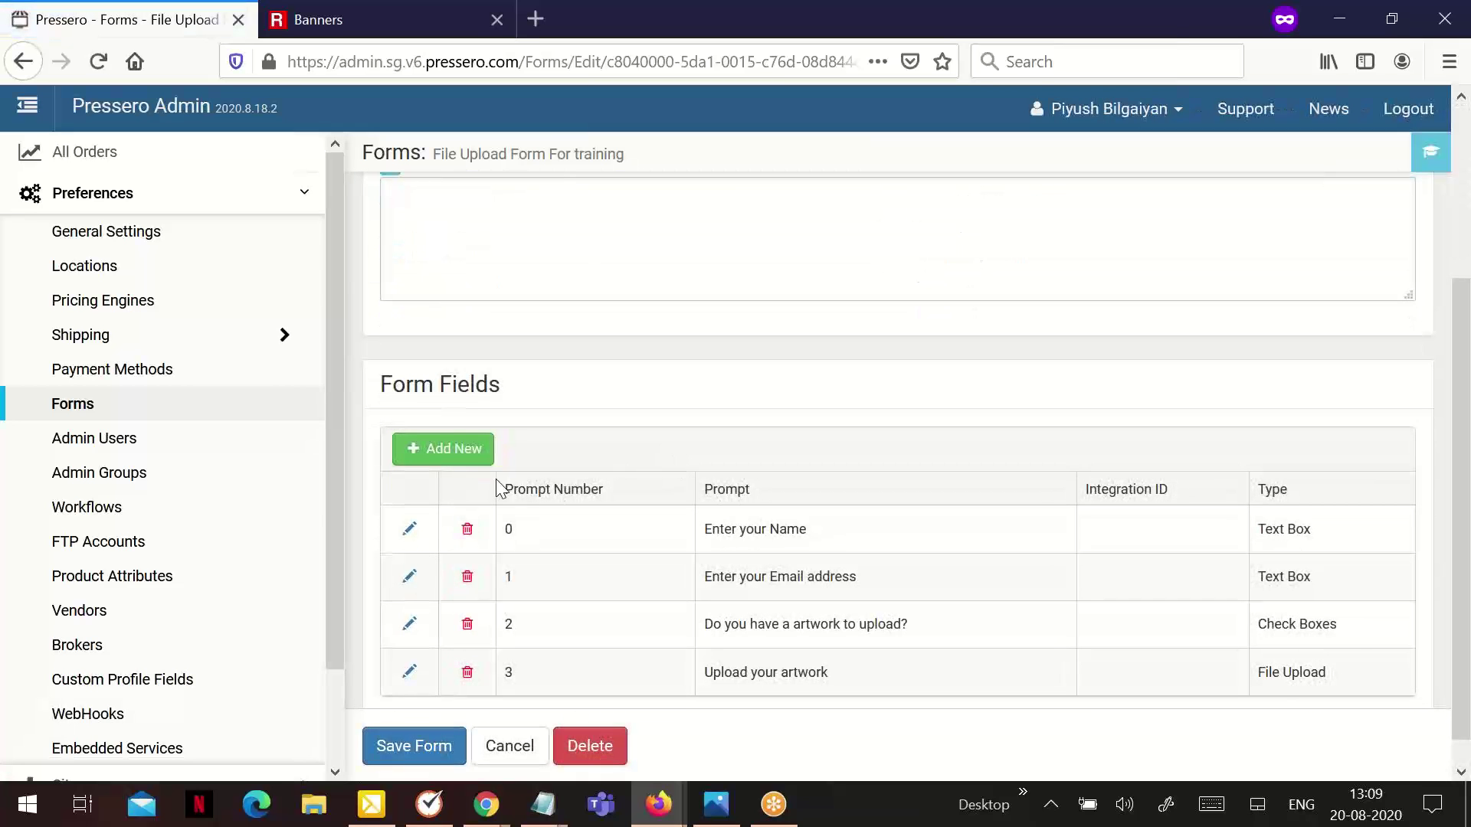
pyautogui.click(452, 450)
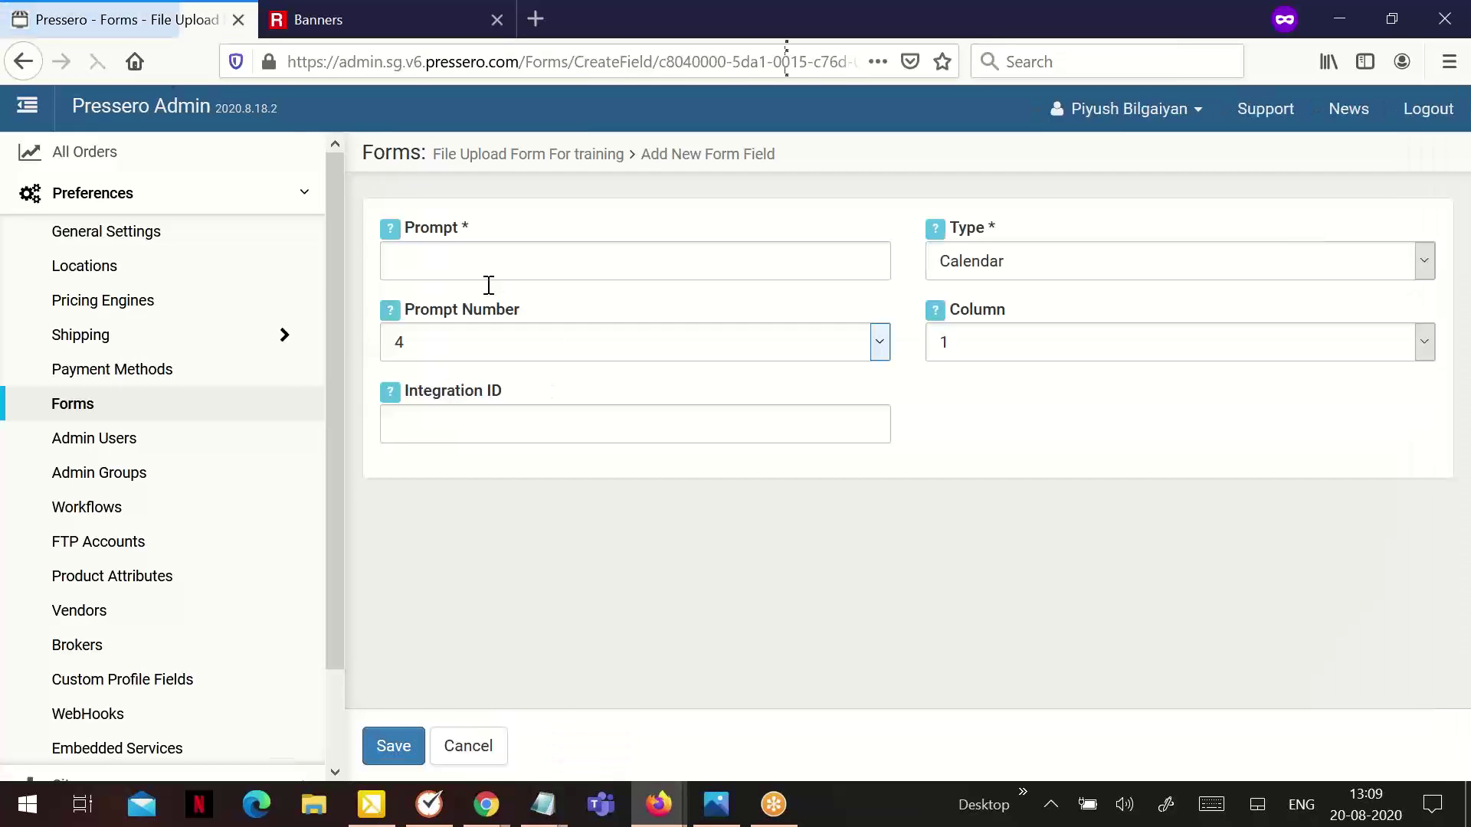
pyautogui.write('Ad')
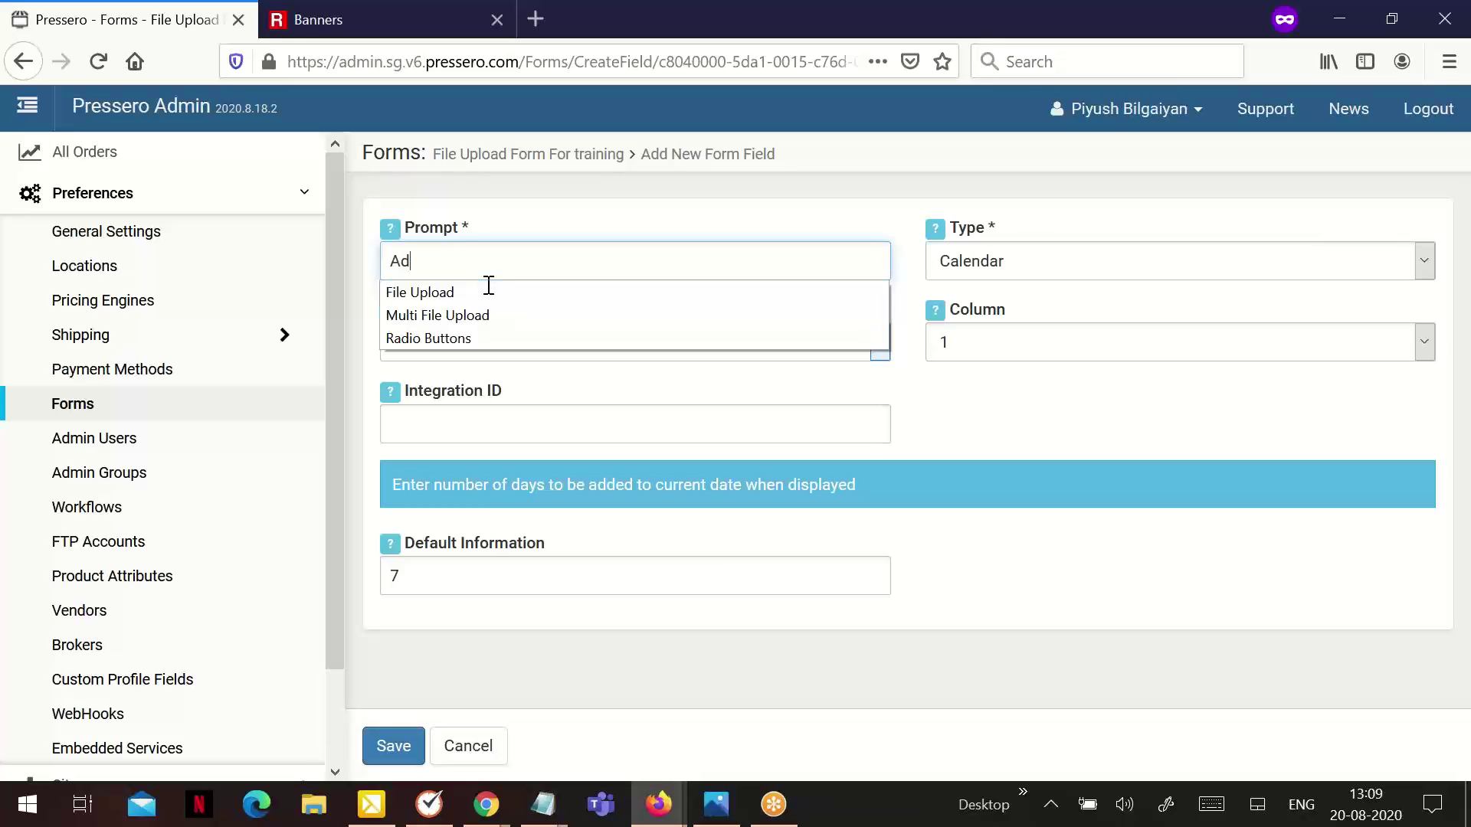
pyautogui.write('ditional')
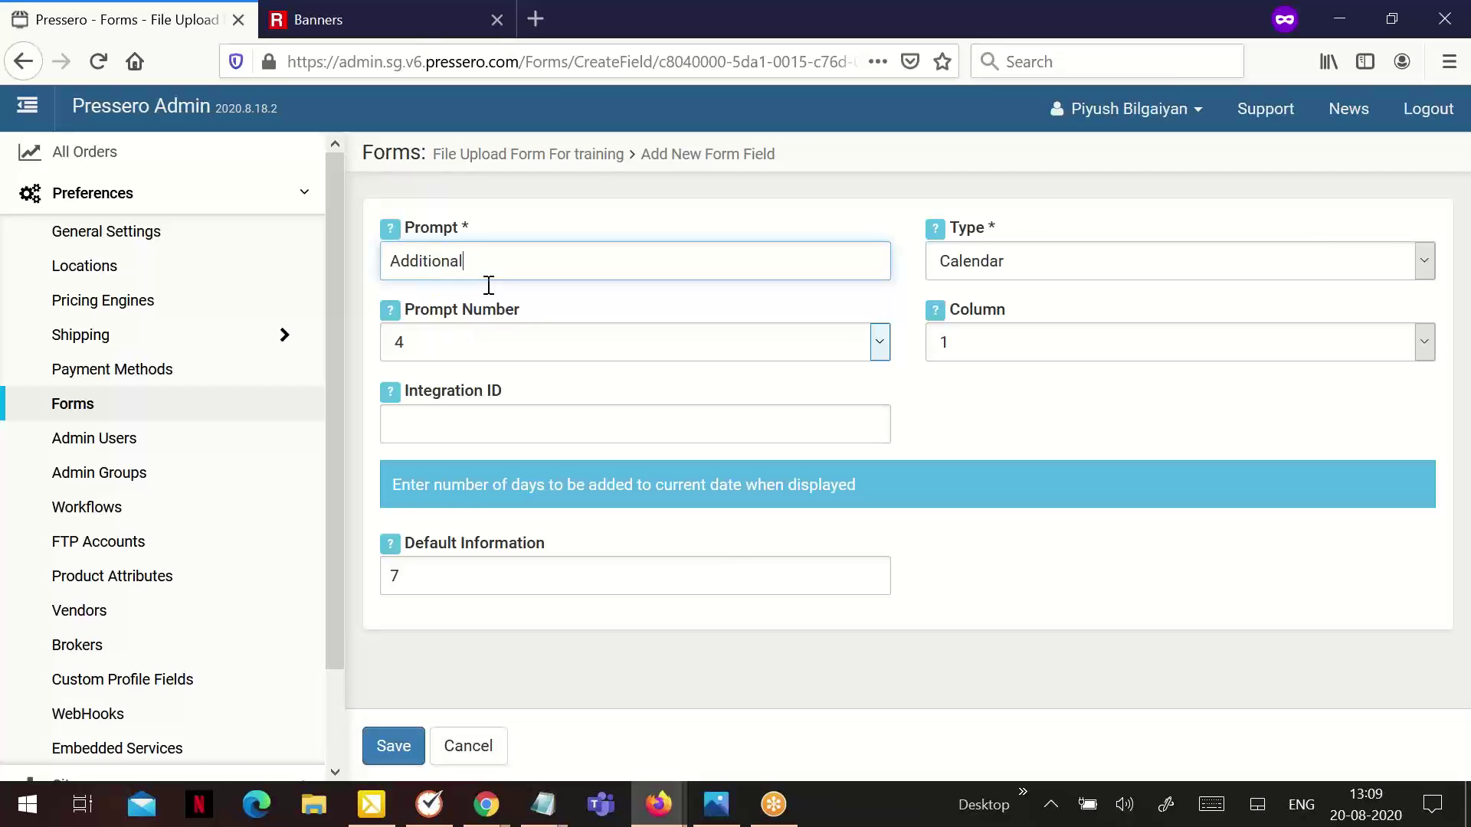
pyautogui.write(' information required must be ente')
pyautogui.press('BackSpace')
pyautogui.press('BackSpace')
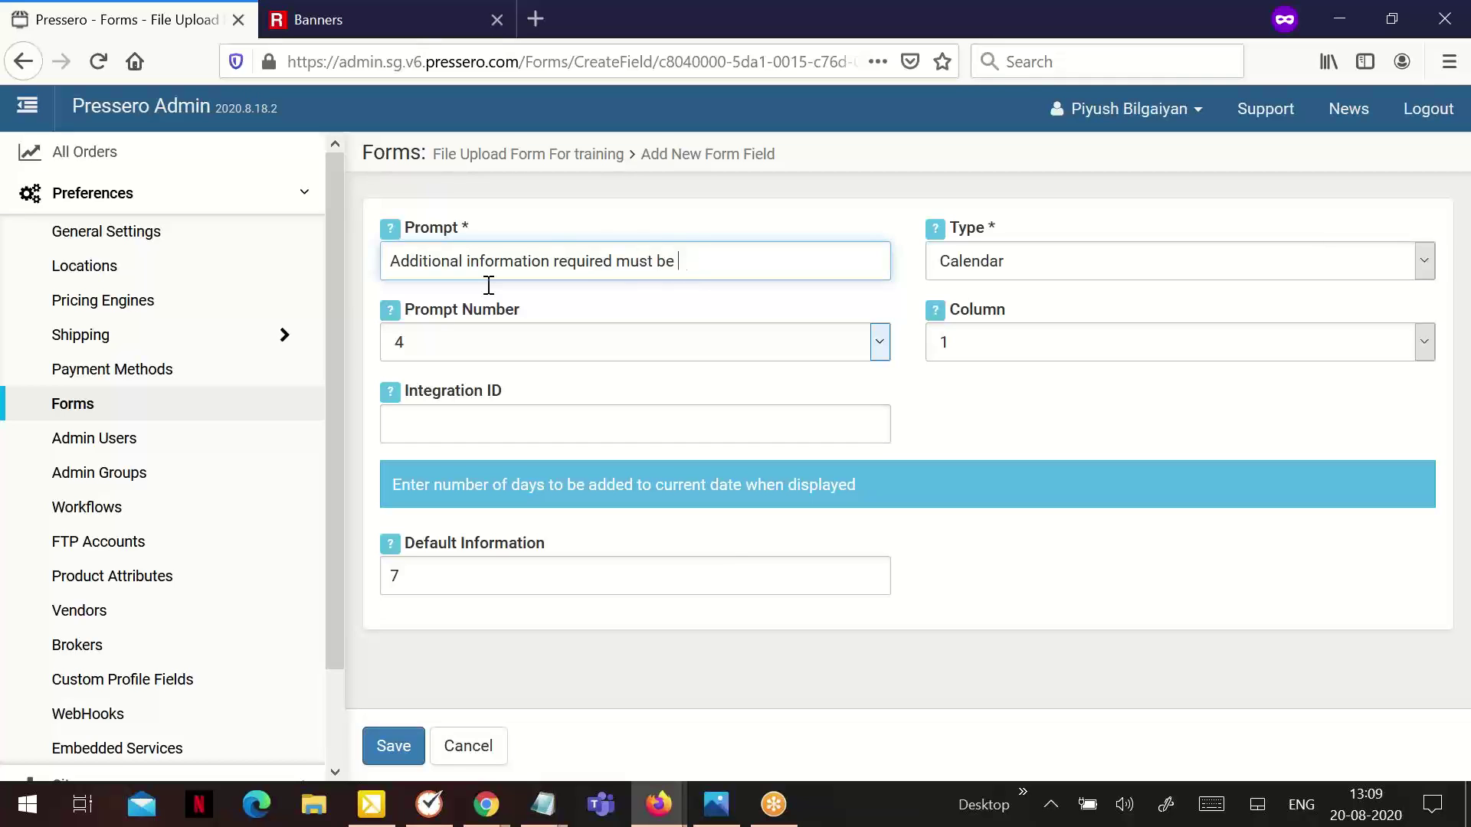
pyautogui.write('entered here')
# Set the additional information field to Text Area with prompt number 5 in column 2, and save the field and the form.
pyautogui.click(979, 261)
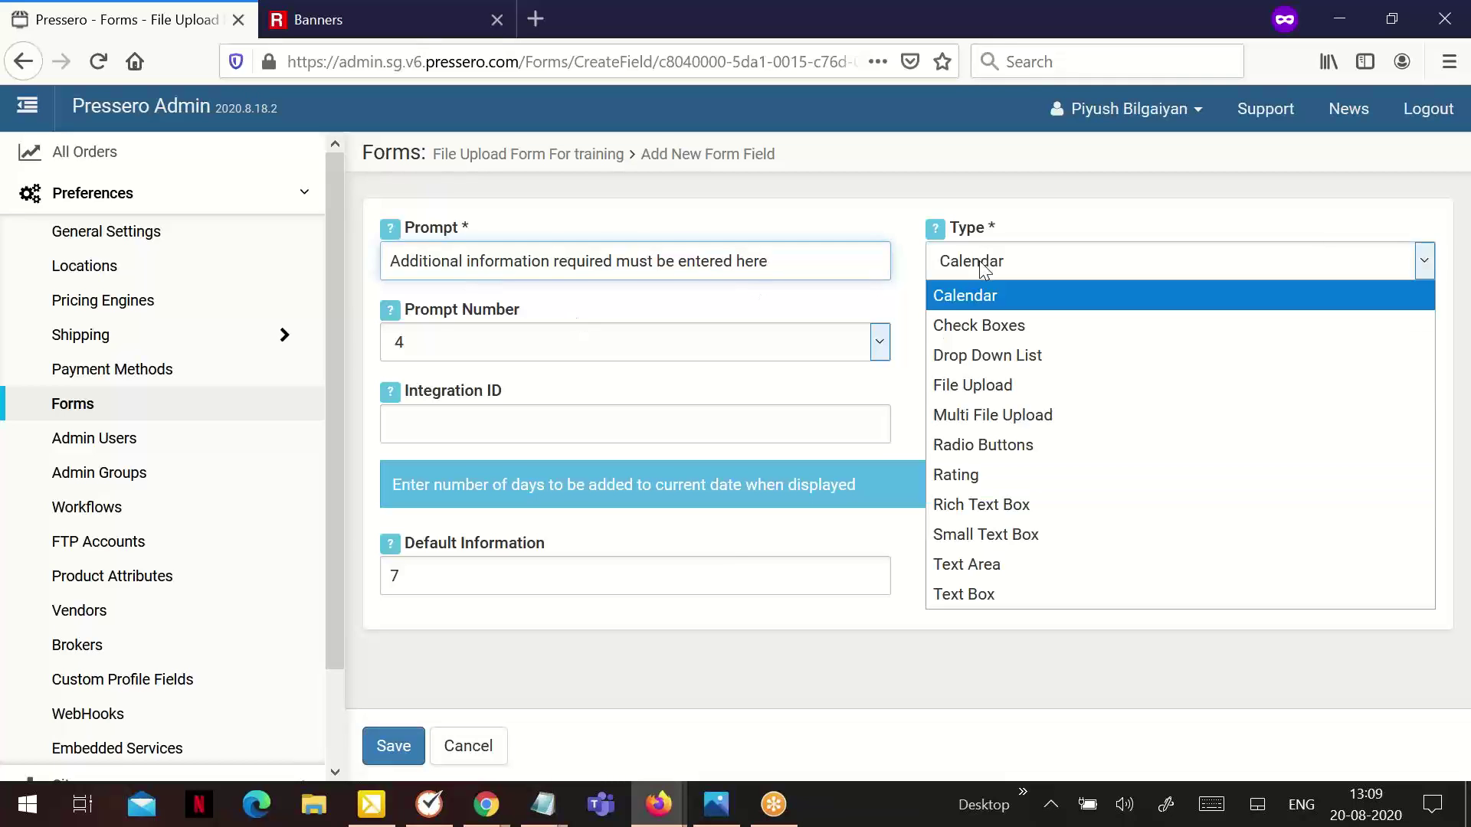
pyautogui.click(982, 571)
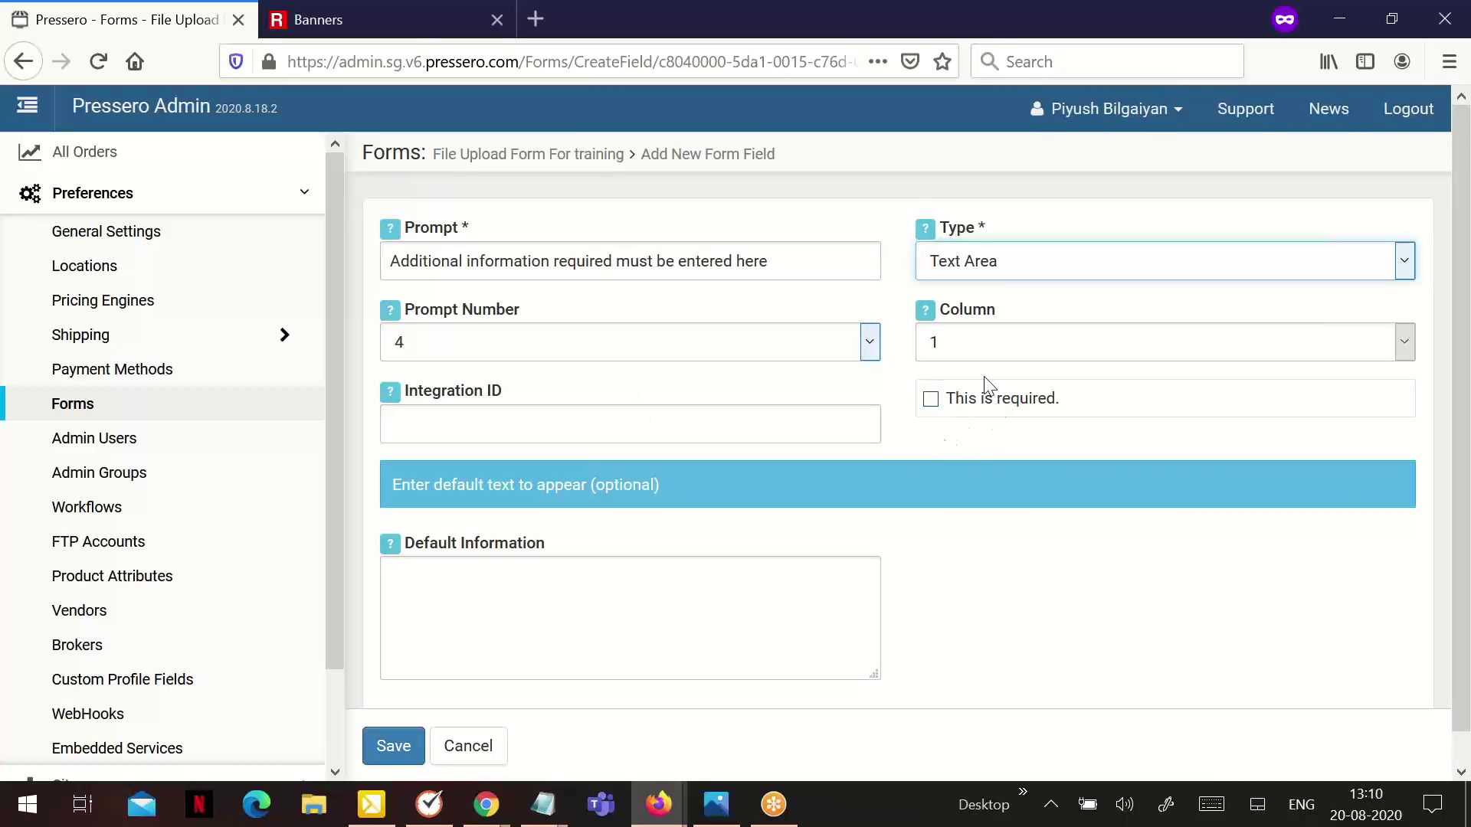
pyautogui.click(509, 358)
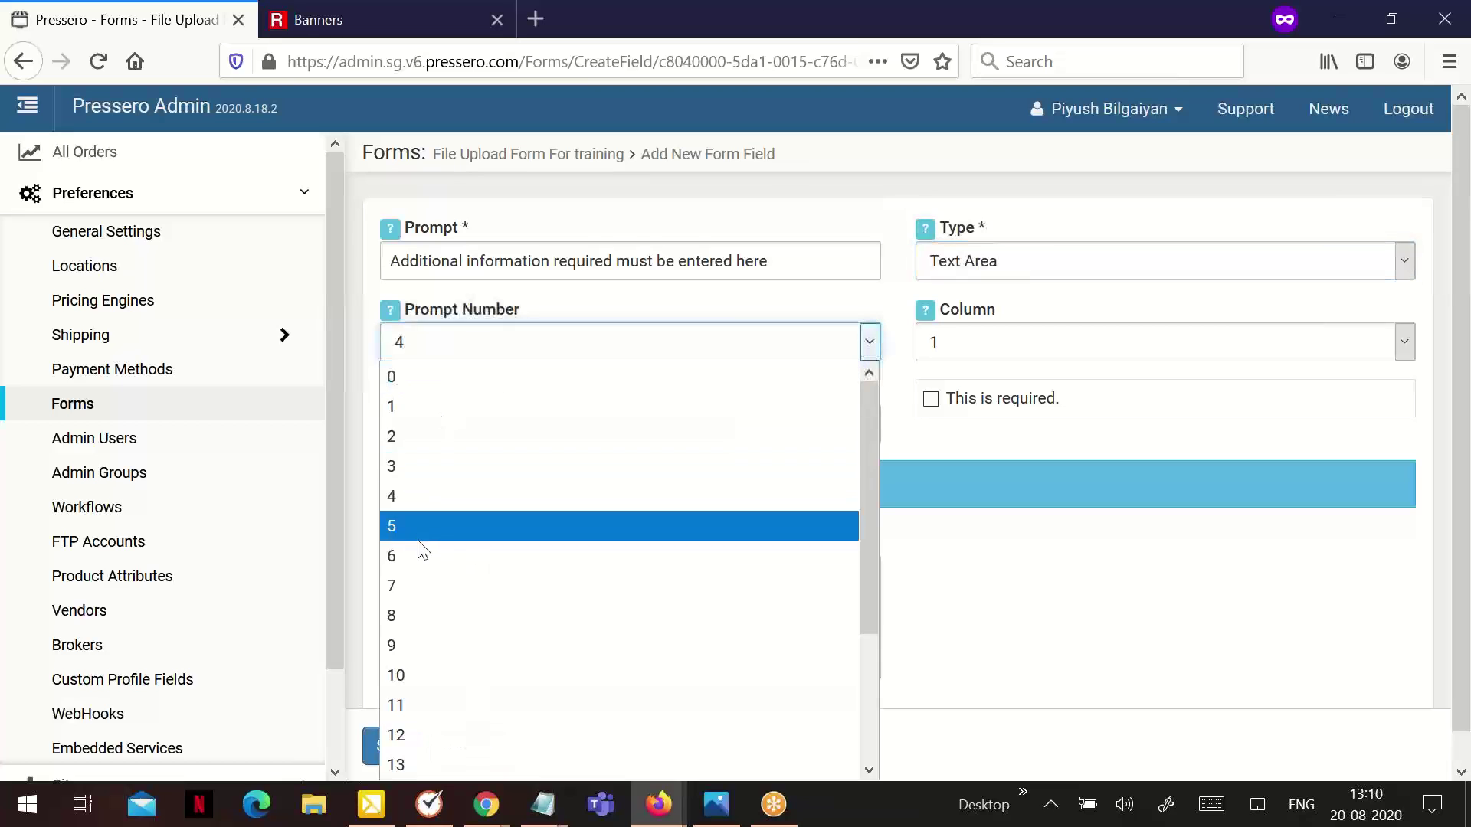
pyautogui.click(412, 536)
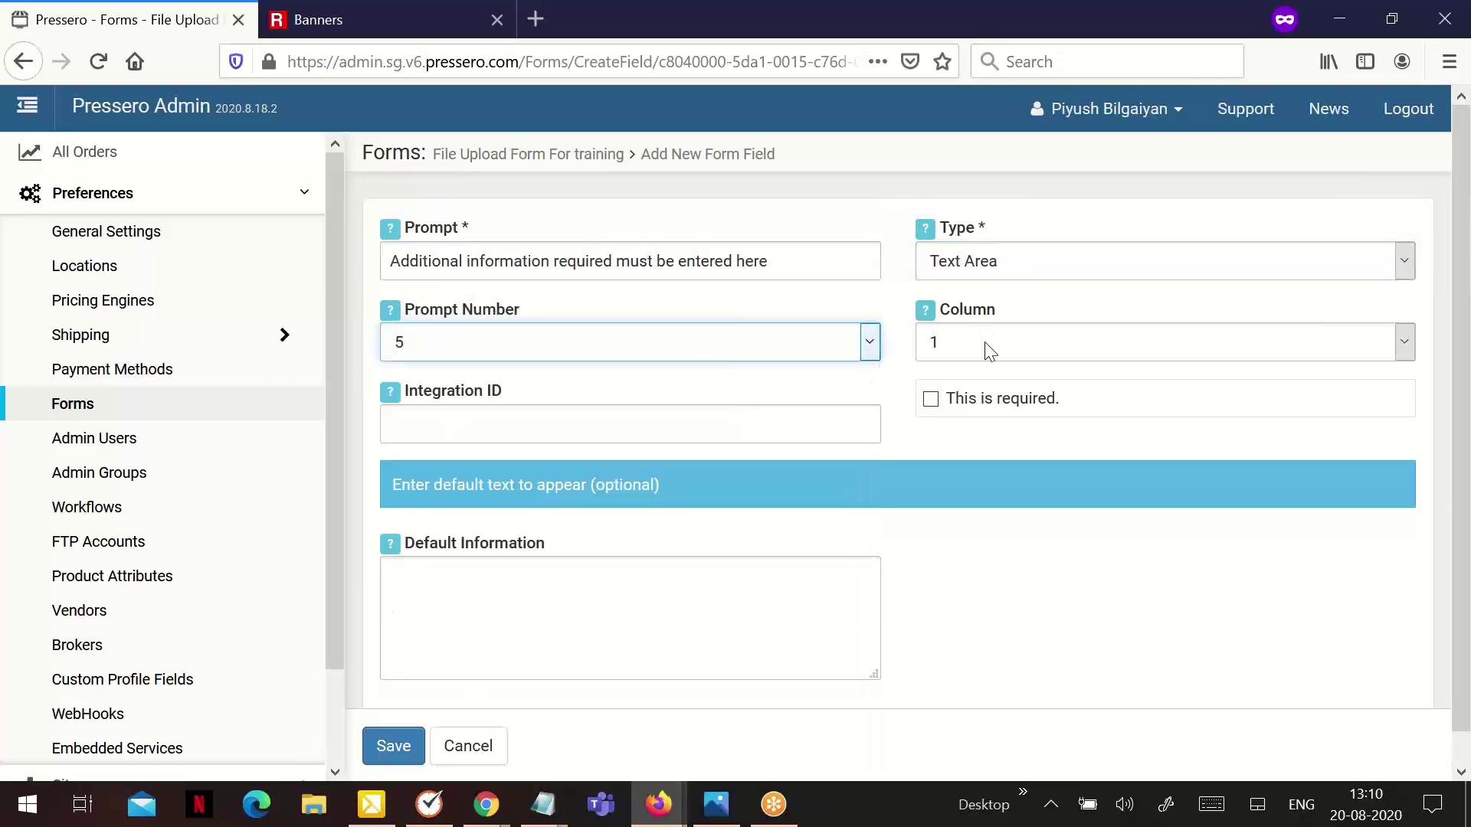
pyautogui.click(980, 341)
pyautogui.click(954, 406)
pyautogui.click(387, 745)
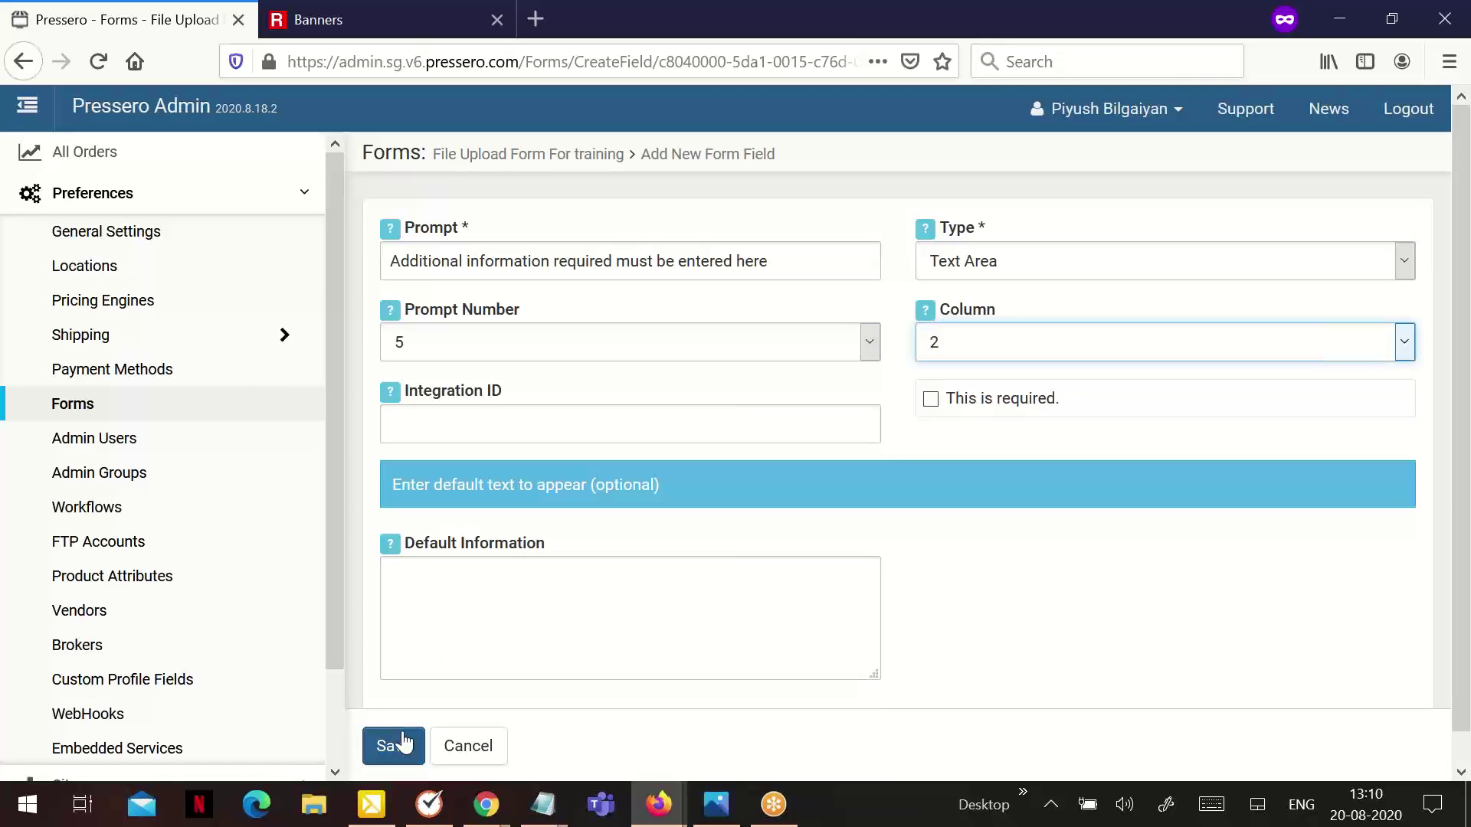
pyautogui.scroll(-4, 529, 544)
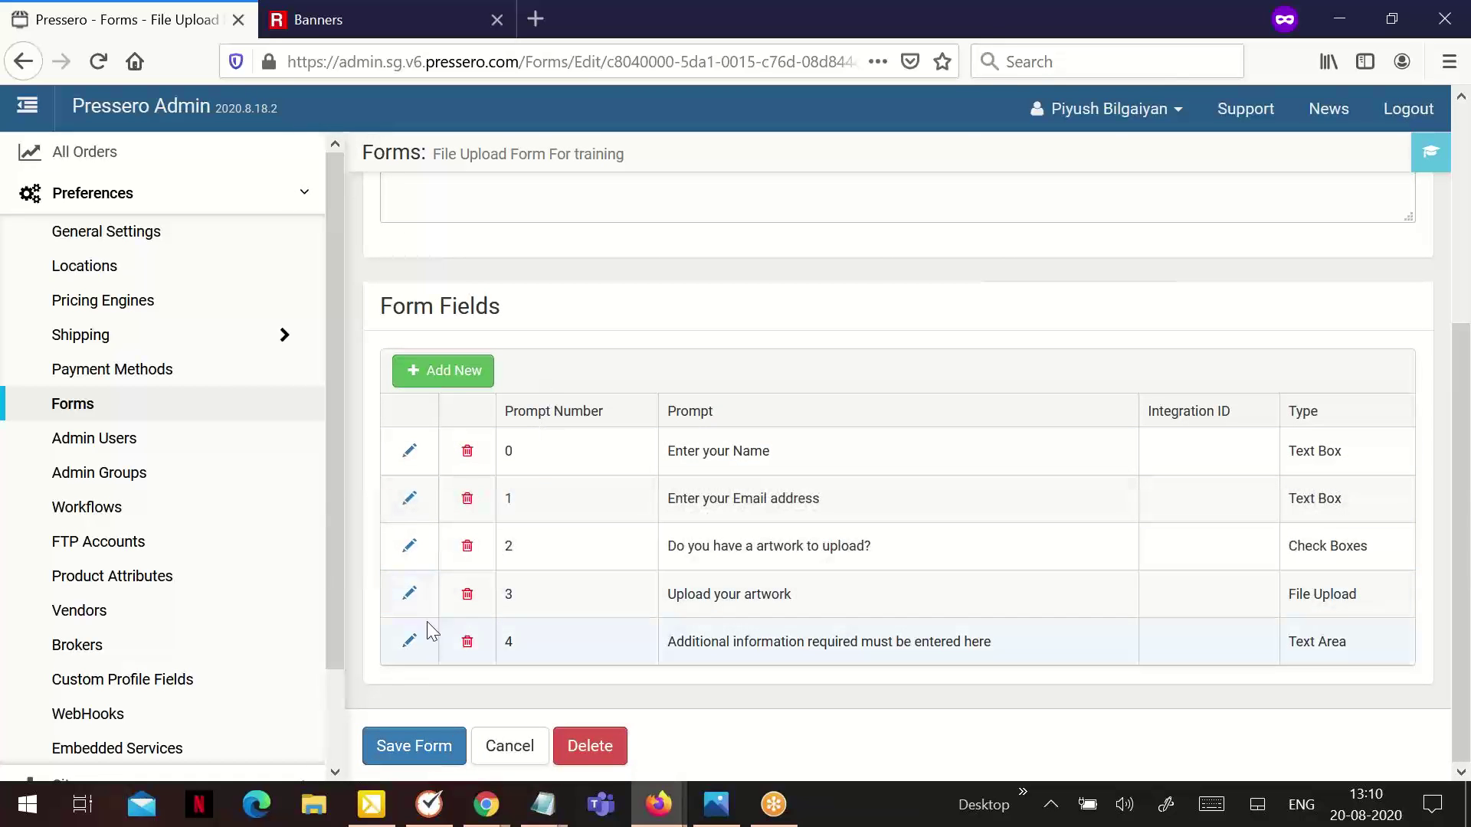
pyautogui.click(427, 745)
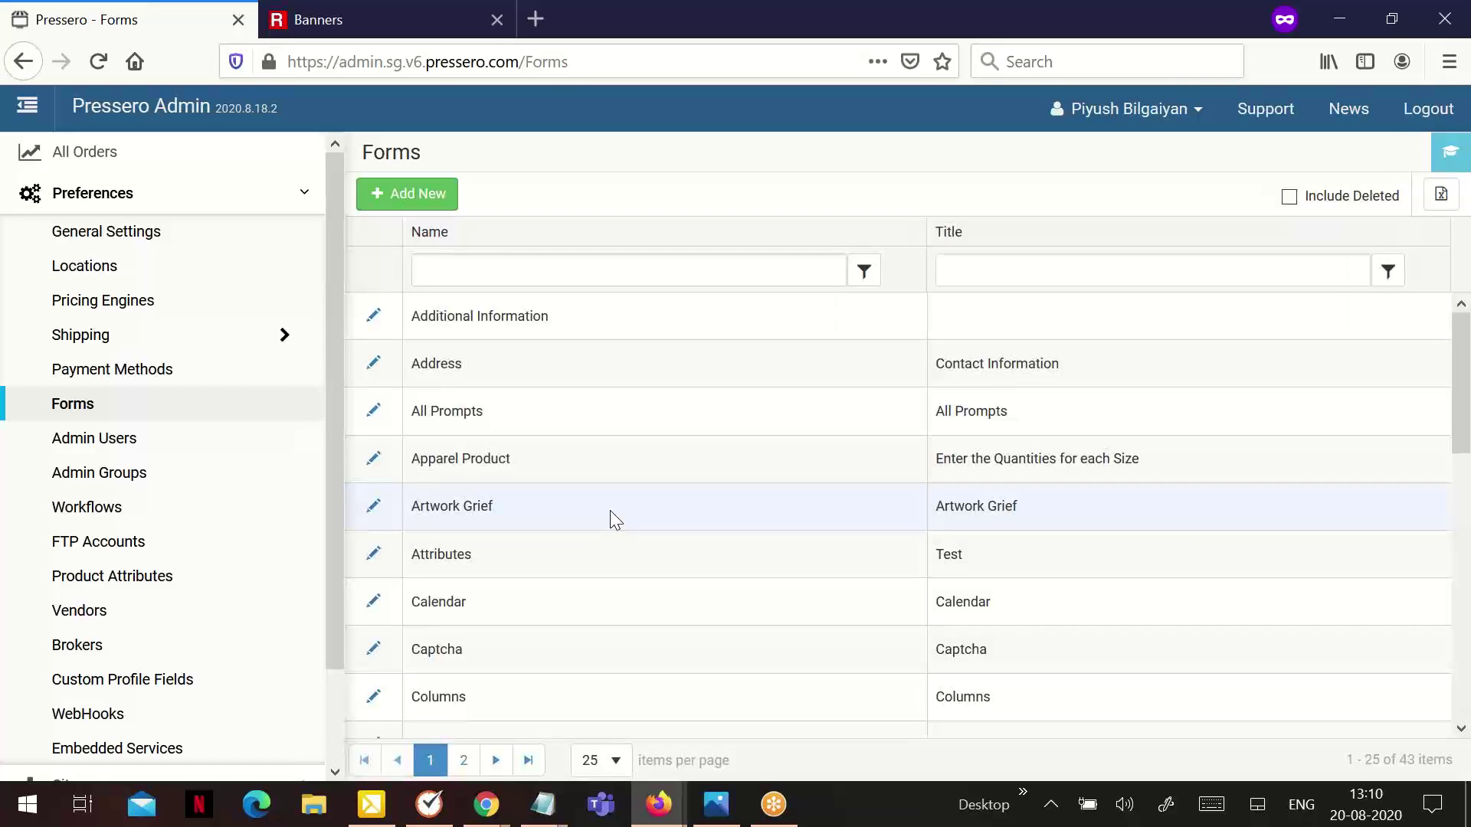
# Filter the forms list by the name "File Upload Form For training" and open that form for editing.
pyautogui.click(498, 269)
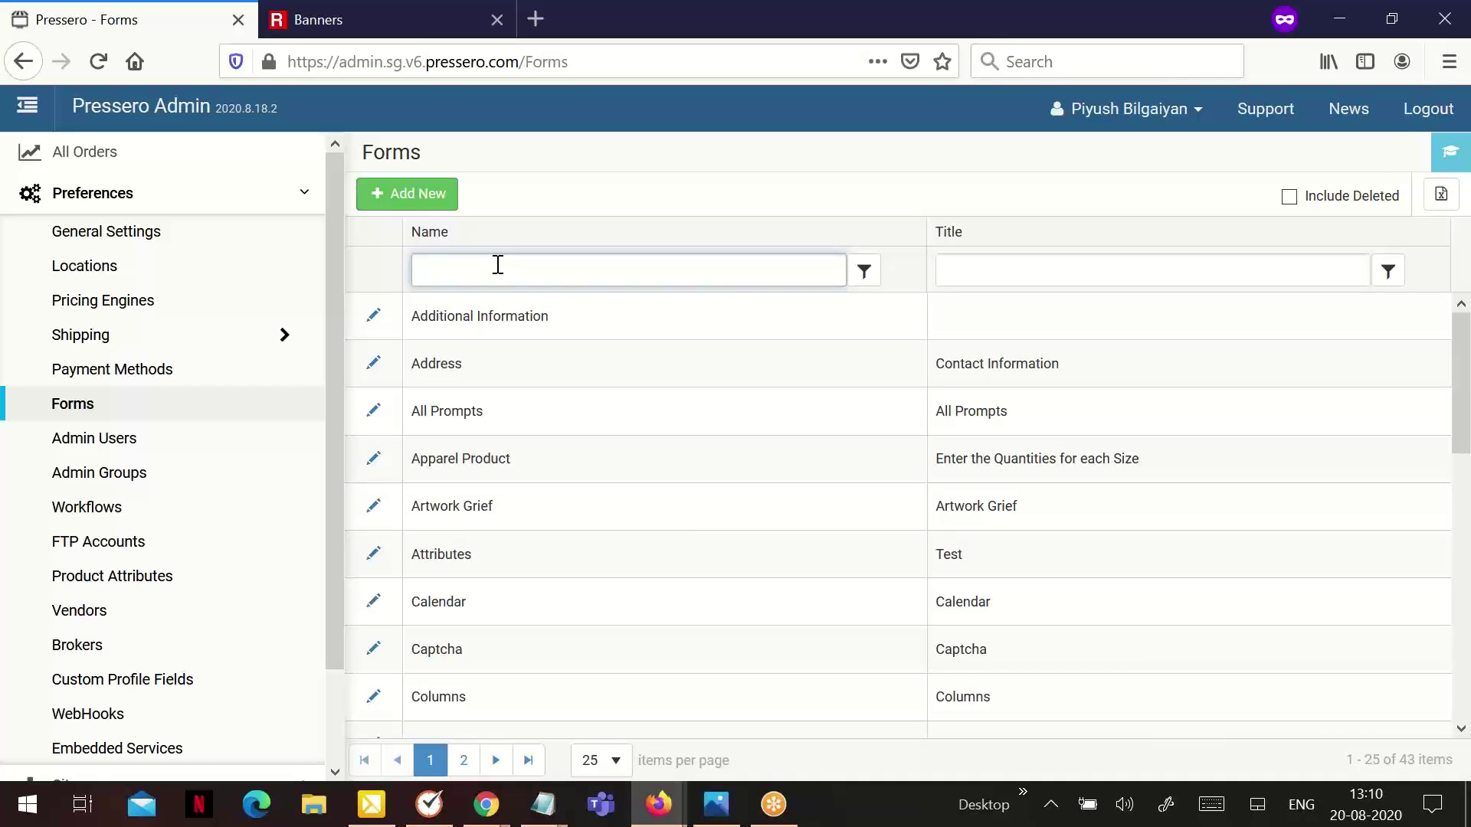
pyautogui.write('file')
pyautogui.press('Down')
pyautogui.press('Down')
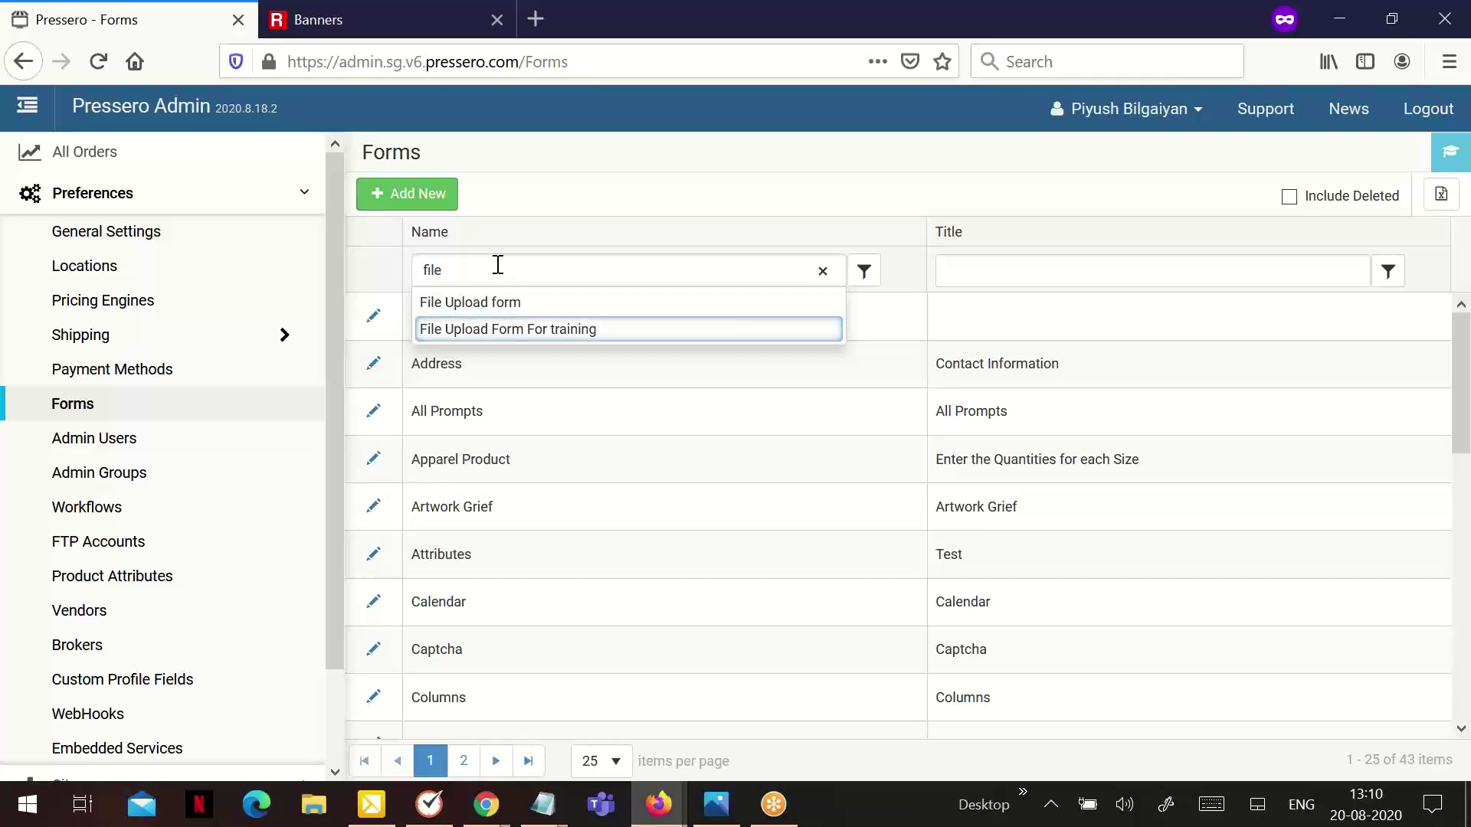
pyautogui.press('Return')
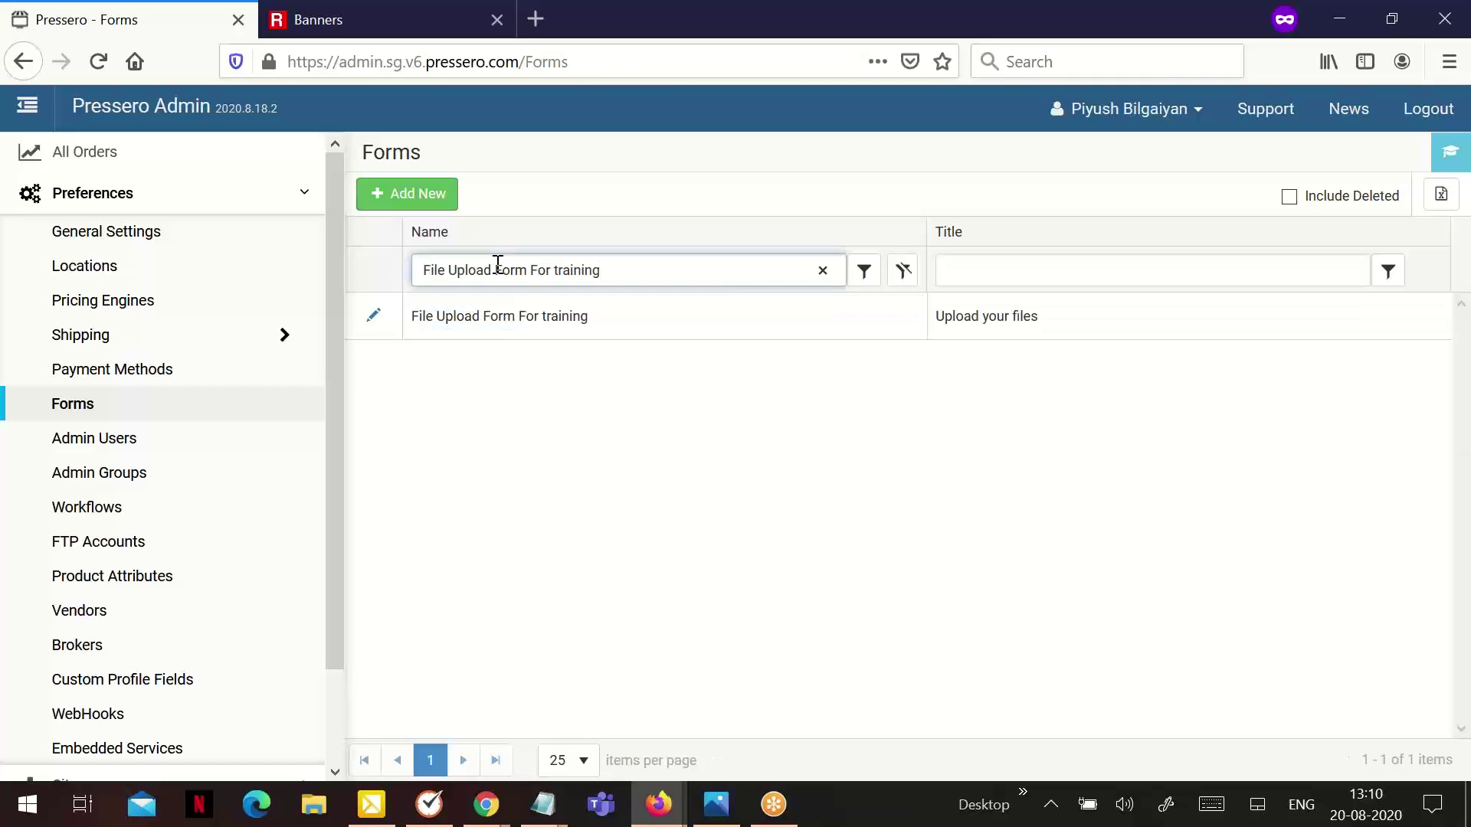
pyautogui.click(373, 317)
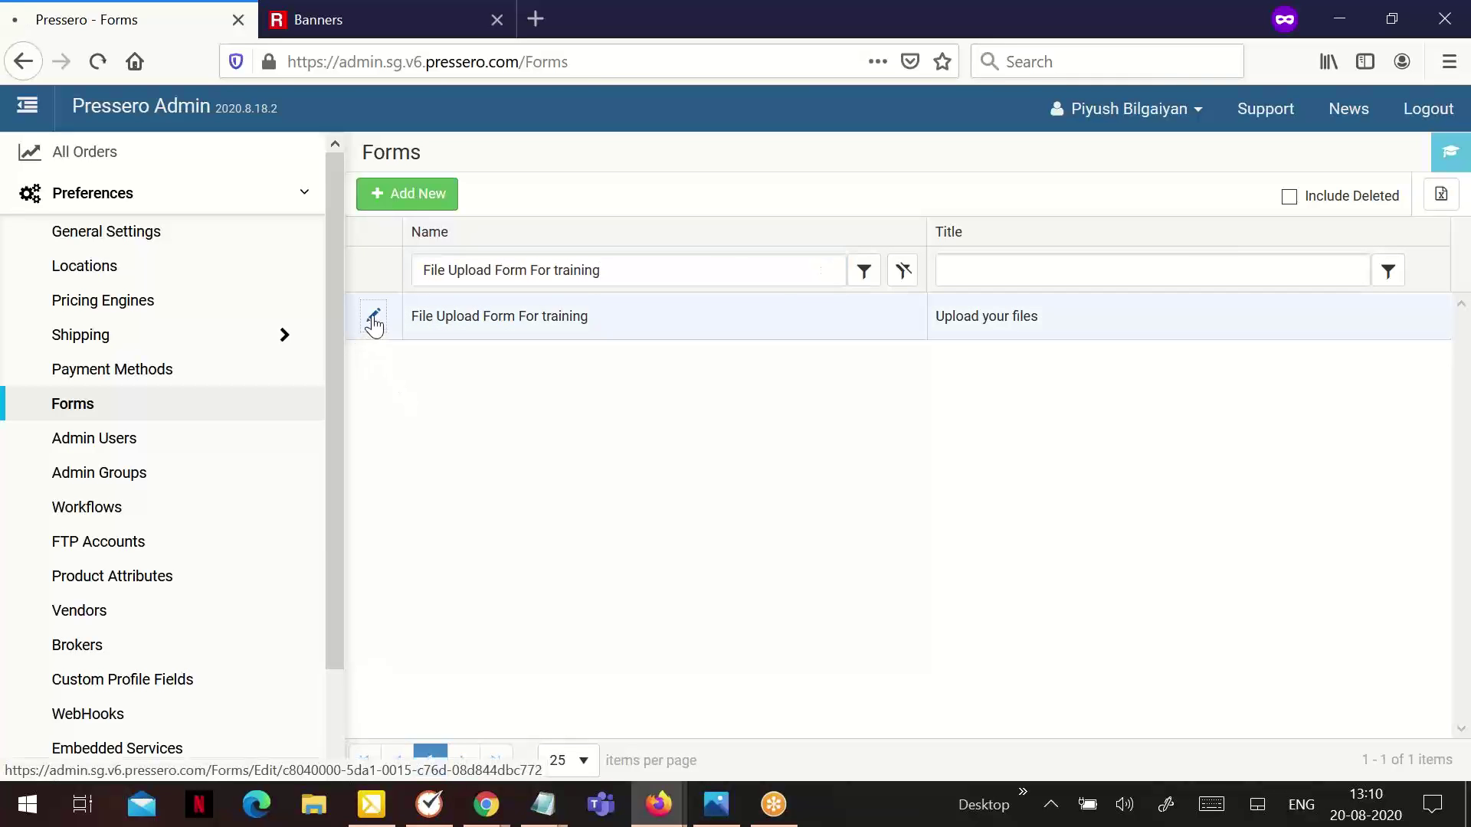
# Review the settings of the "Enter your Name" field, and save the field and the form.
pyautogui.scroll(-5, 387, 349)
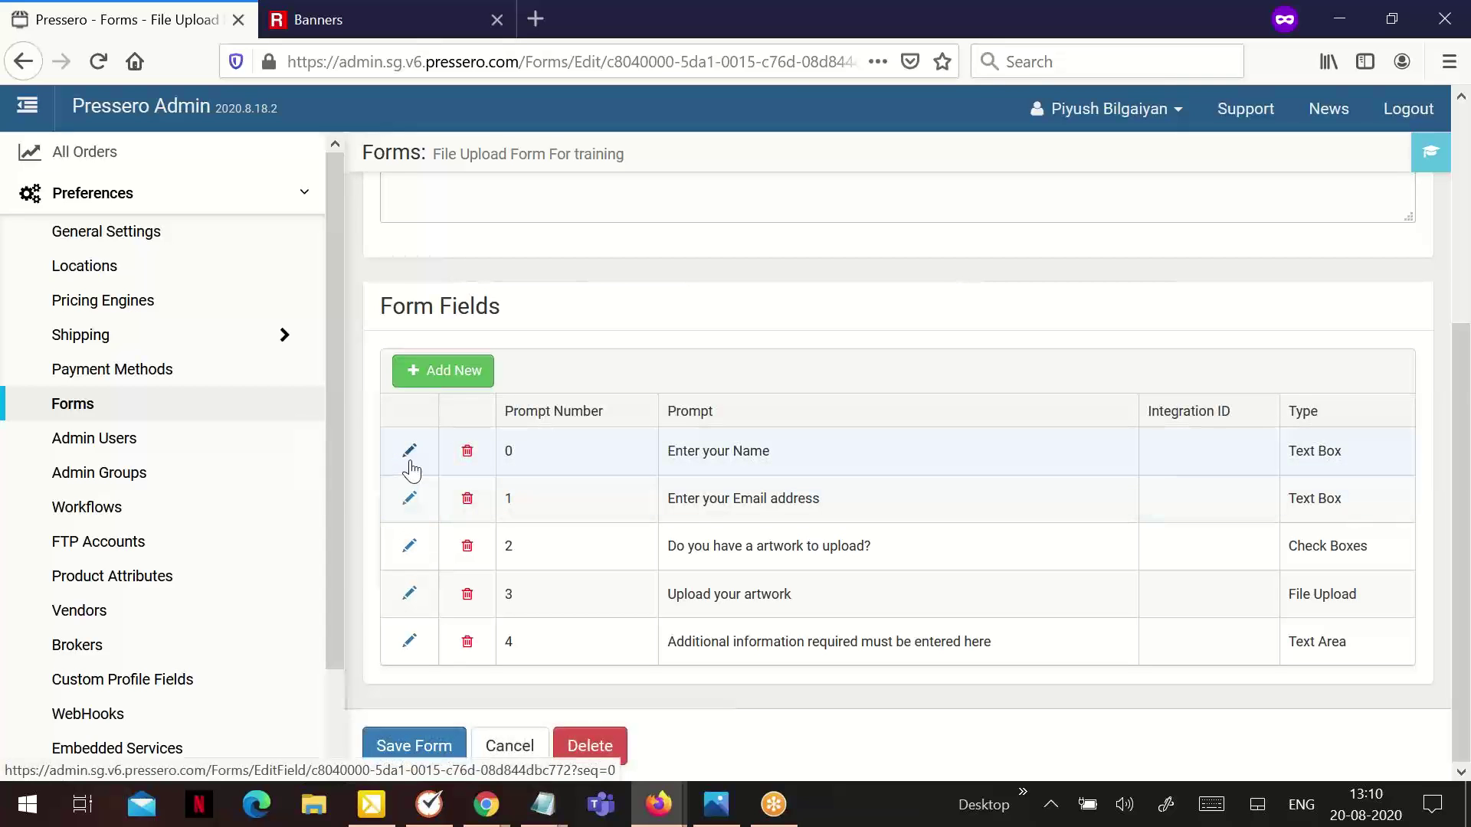
pyautogui.click(410, 458)
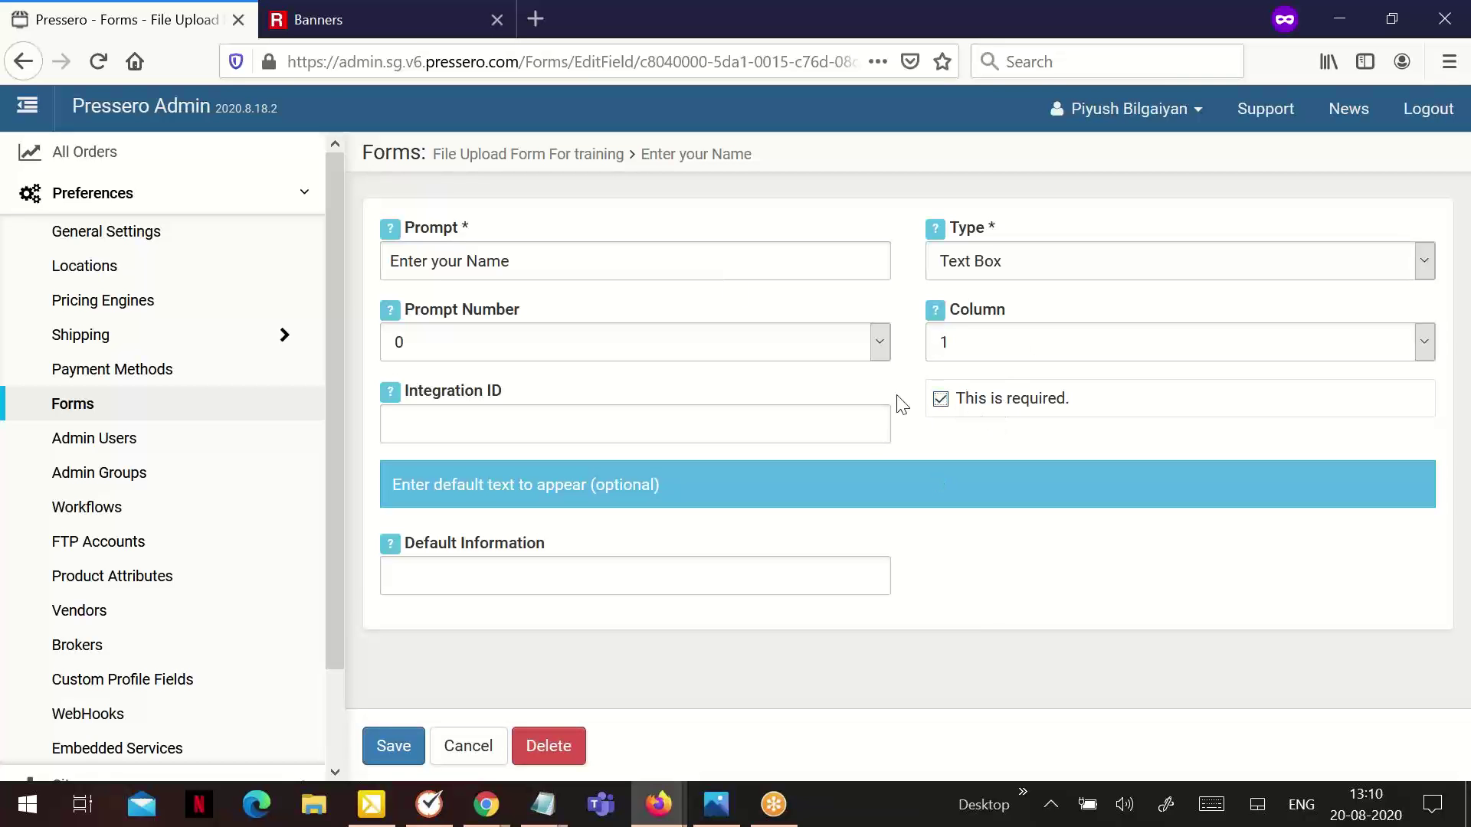
pyautogui.click(387, 747)
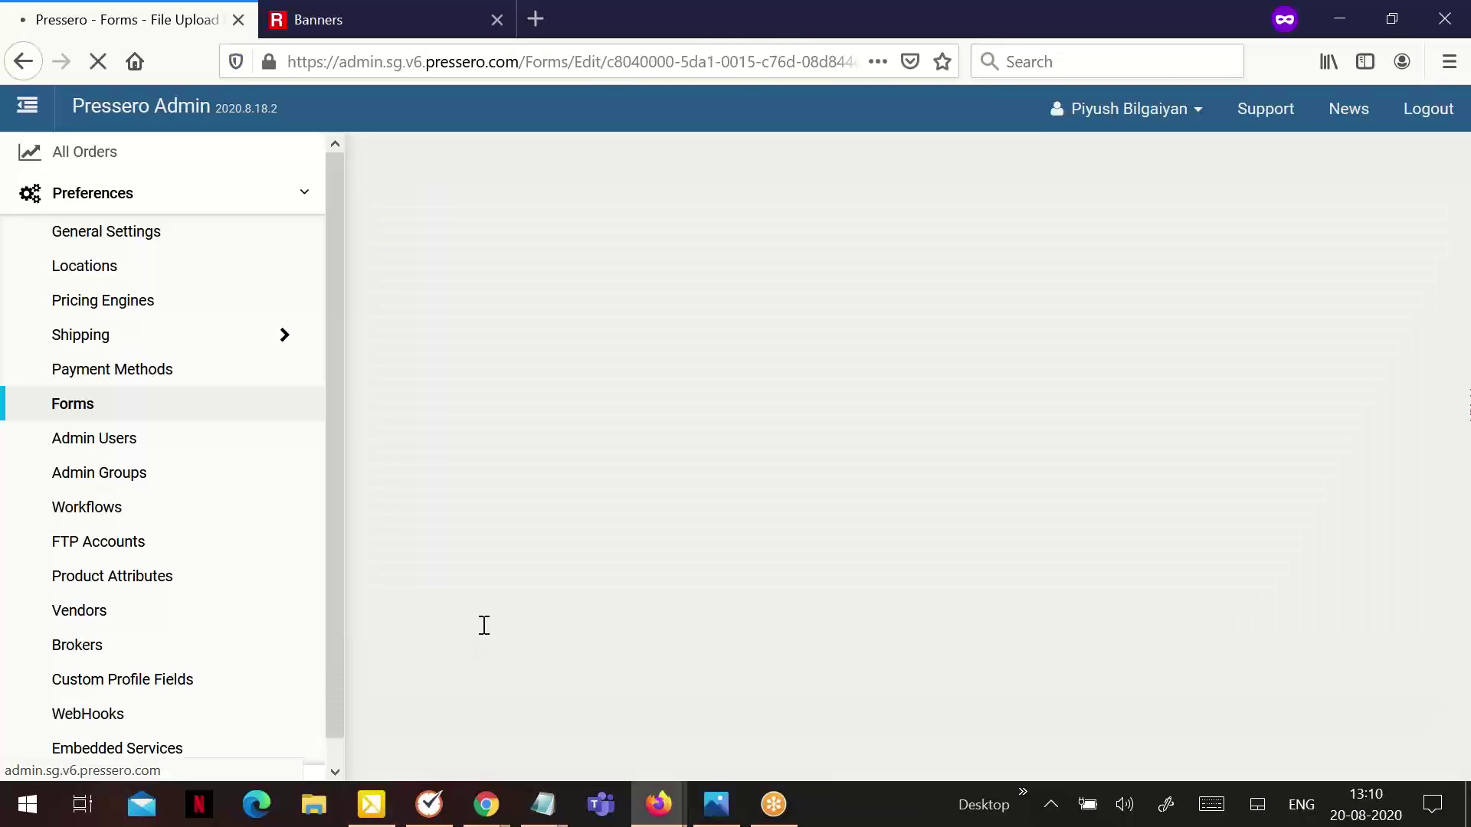
pyautogui.scroll(-4, 608, 486)
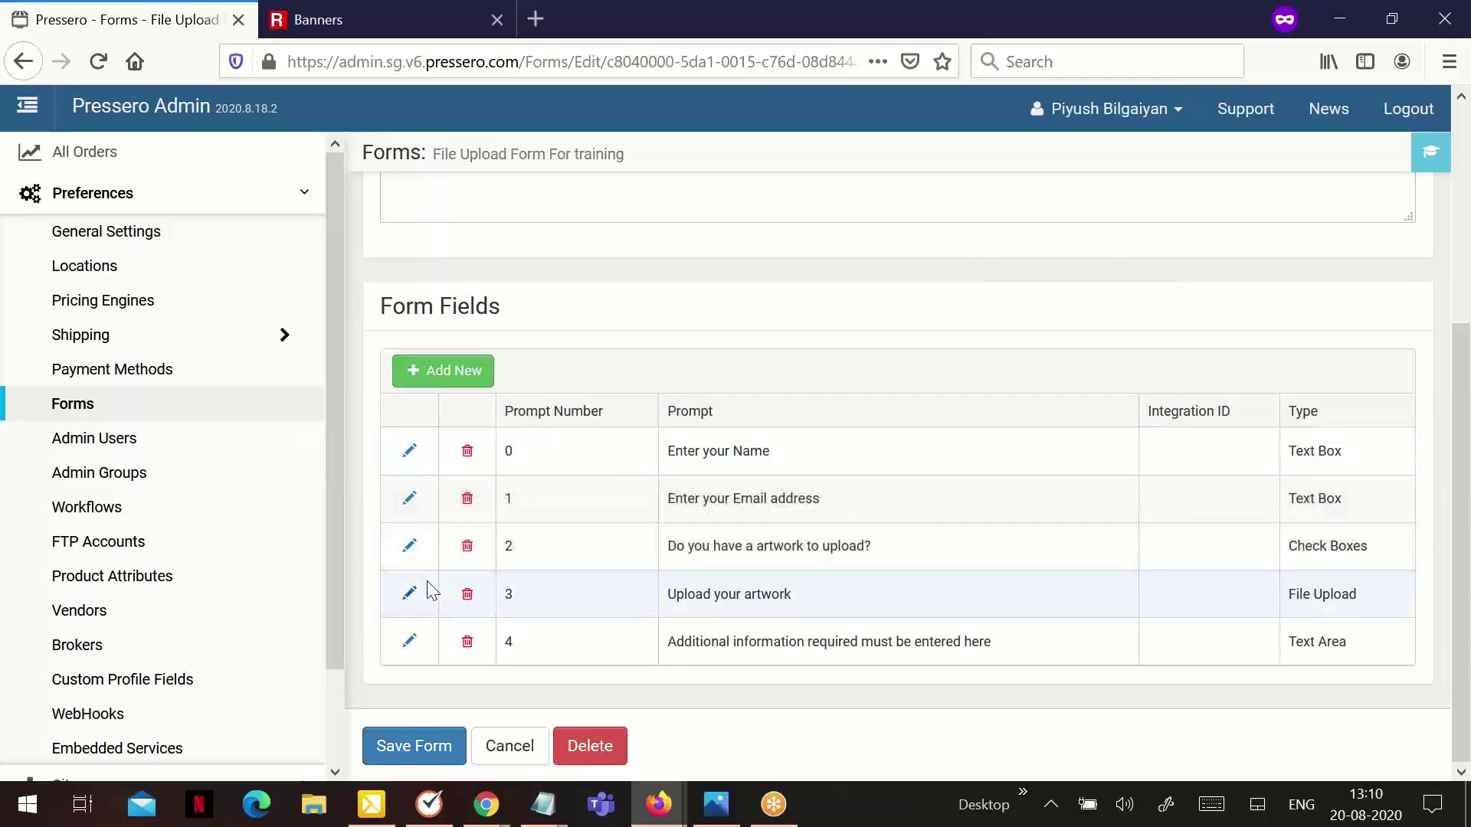
pyautogui.click(418, 752)
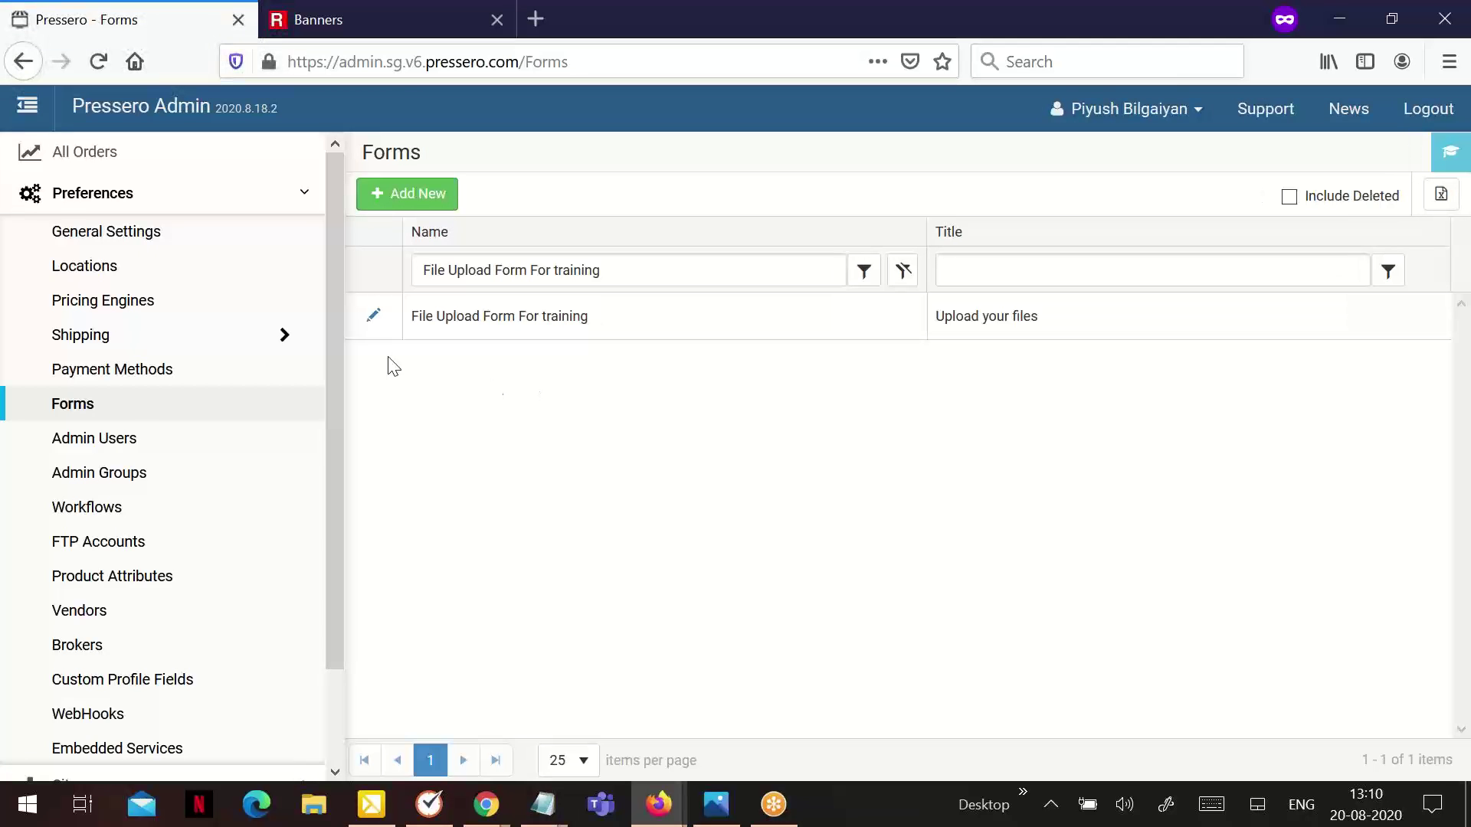
# Clear the name filter from the forms list and delete the "Additional Information" form.
pyautogui.moveTo(627, 276); pyautogui.dragTo(361, 267)
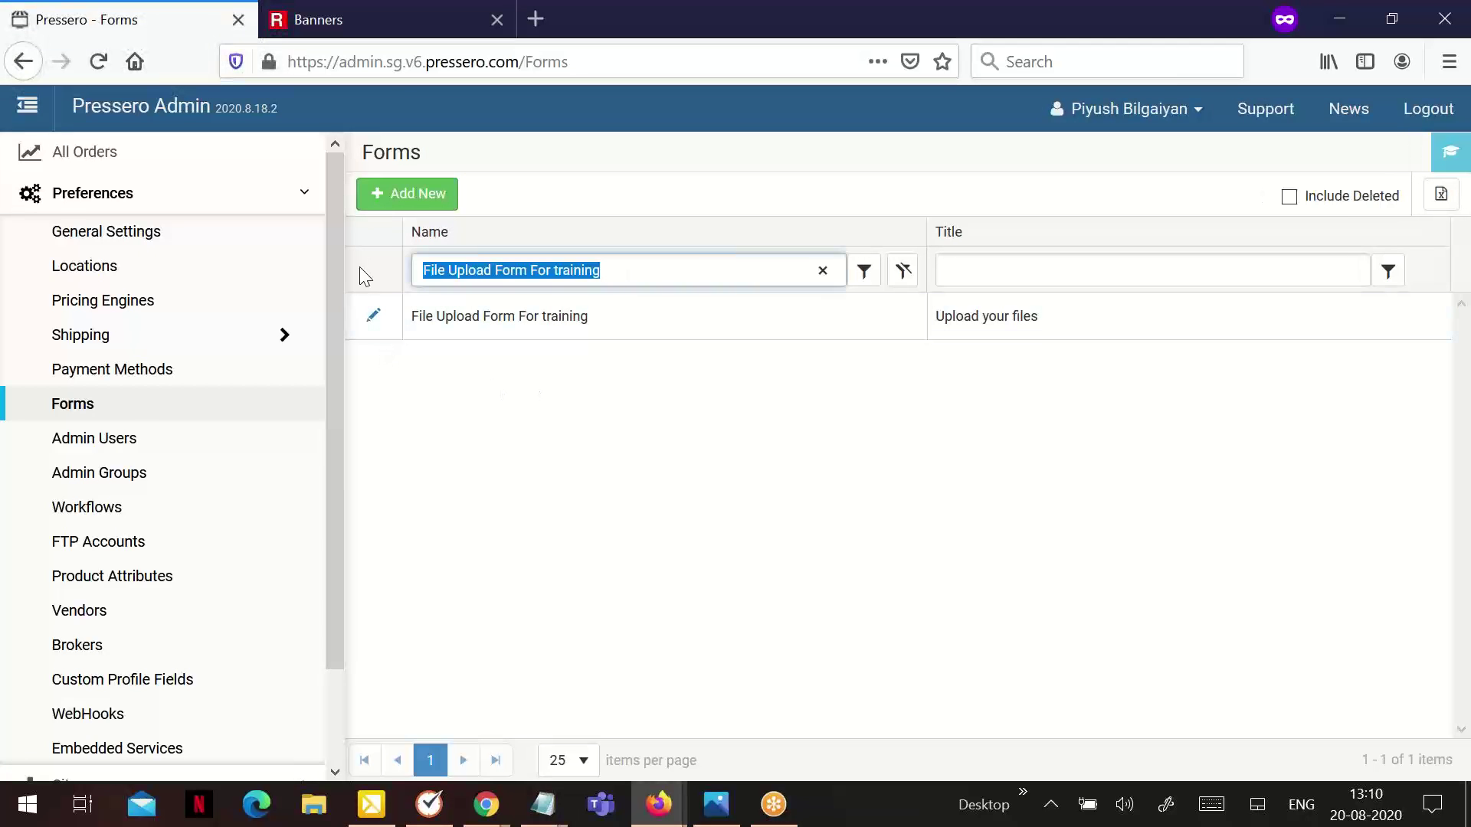
pyautogui.press('BackSpace')
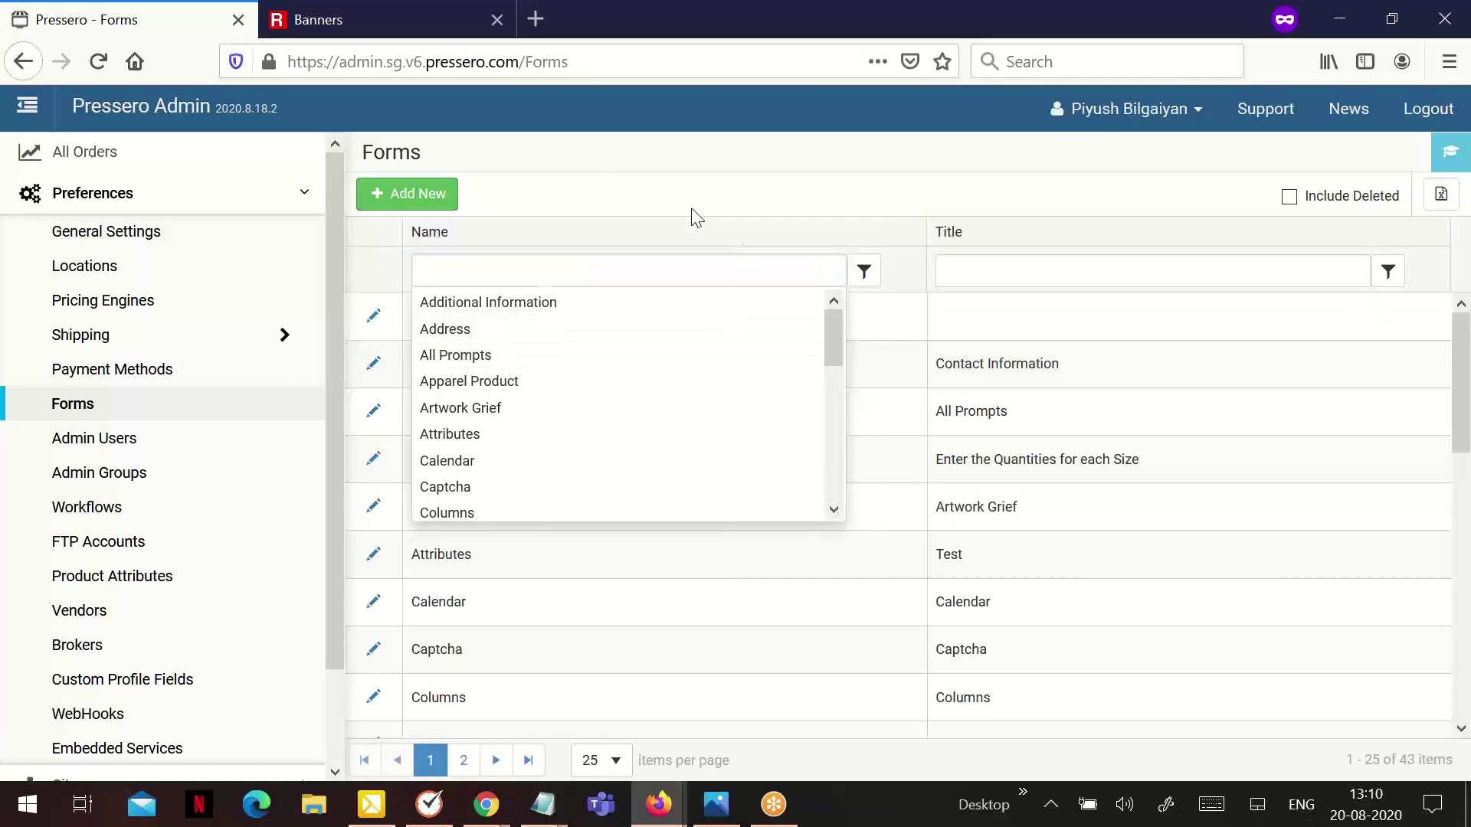
pyautogui.click(373, 315)
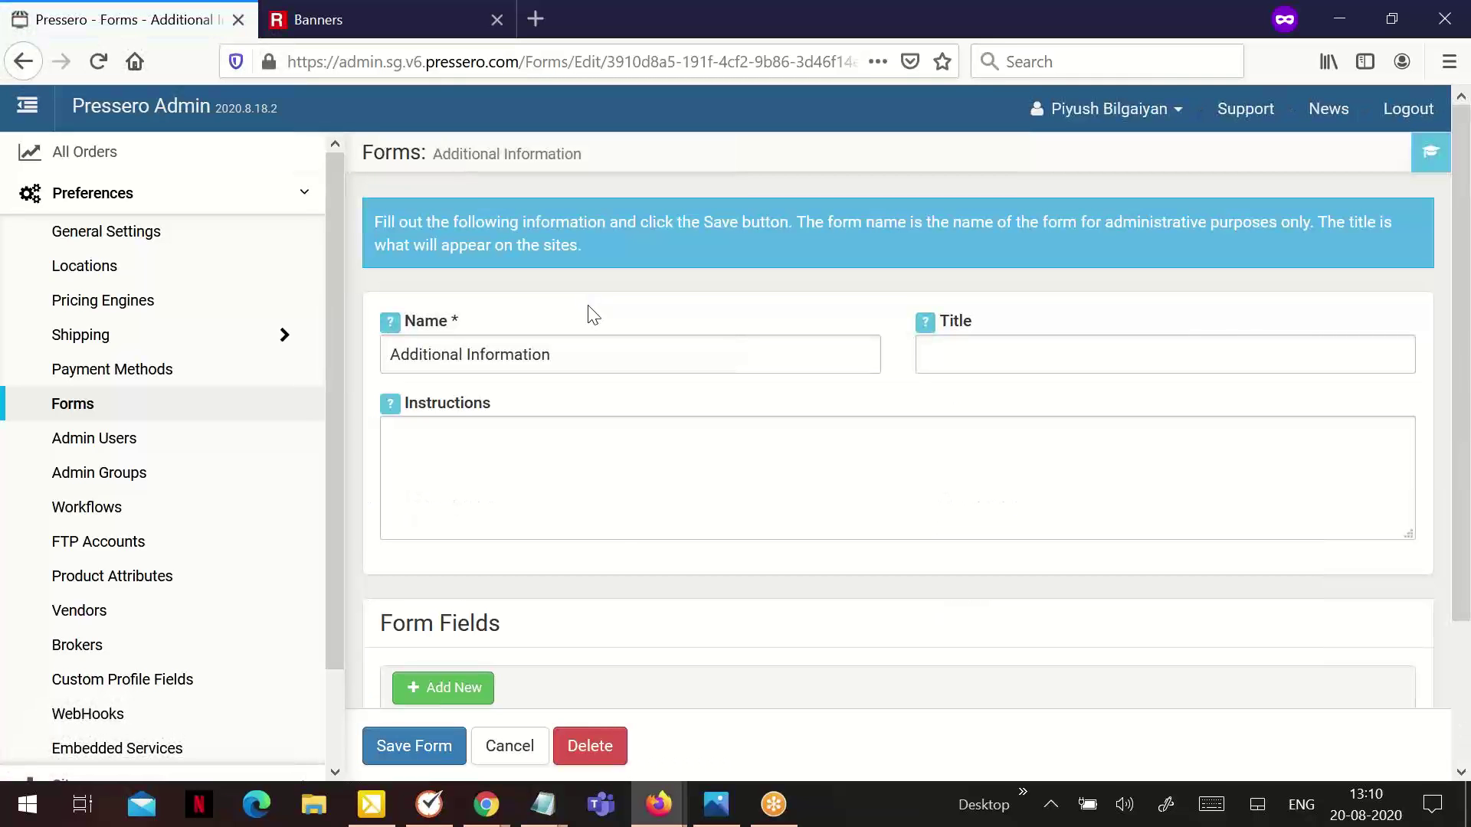
pyautogui.click(595, 759)
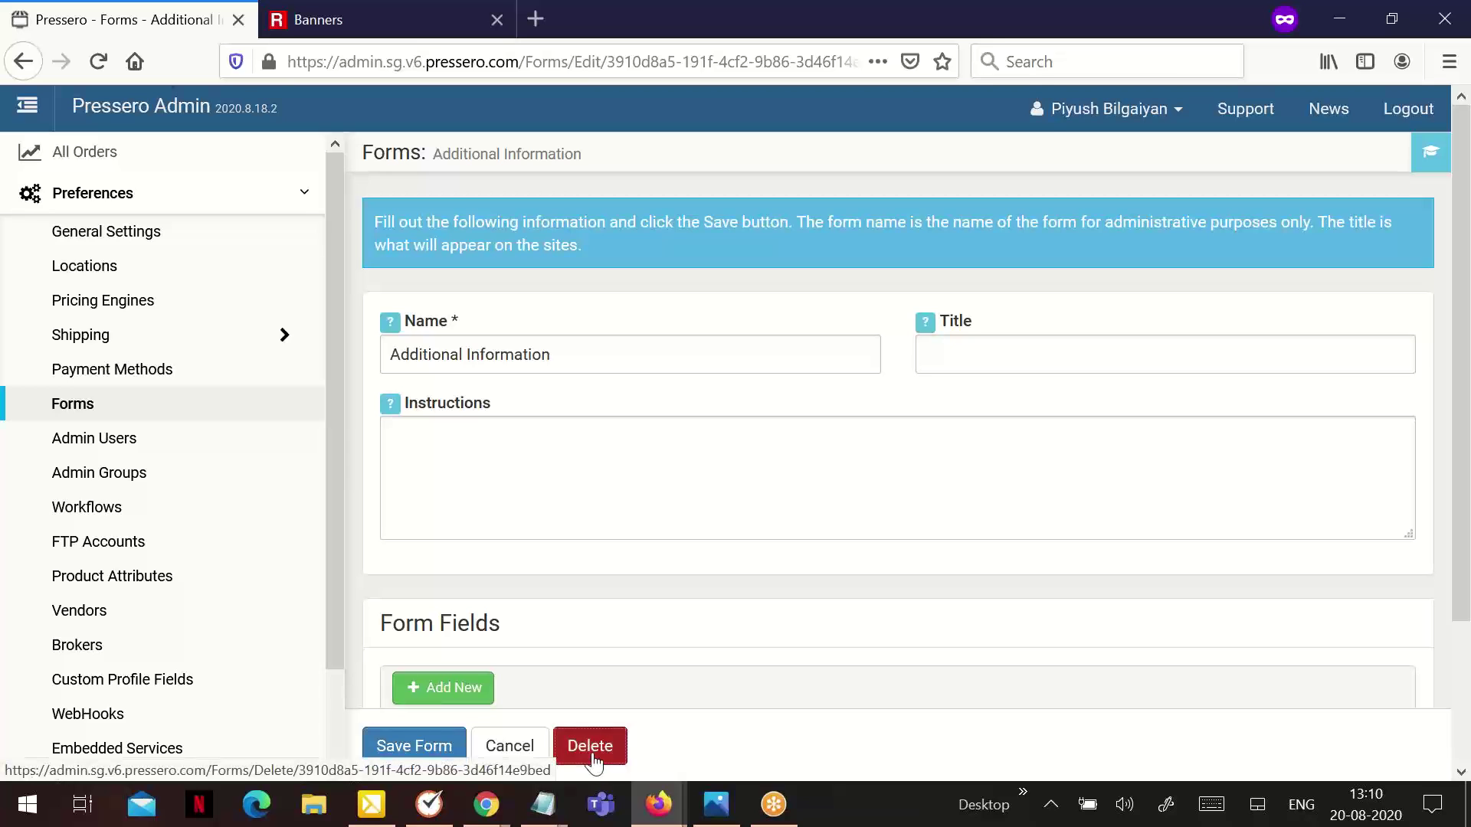
pyautogui.click(715, 394)
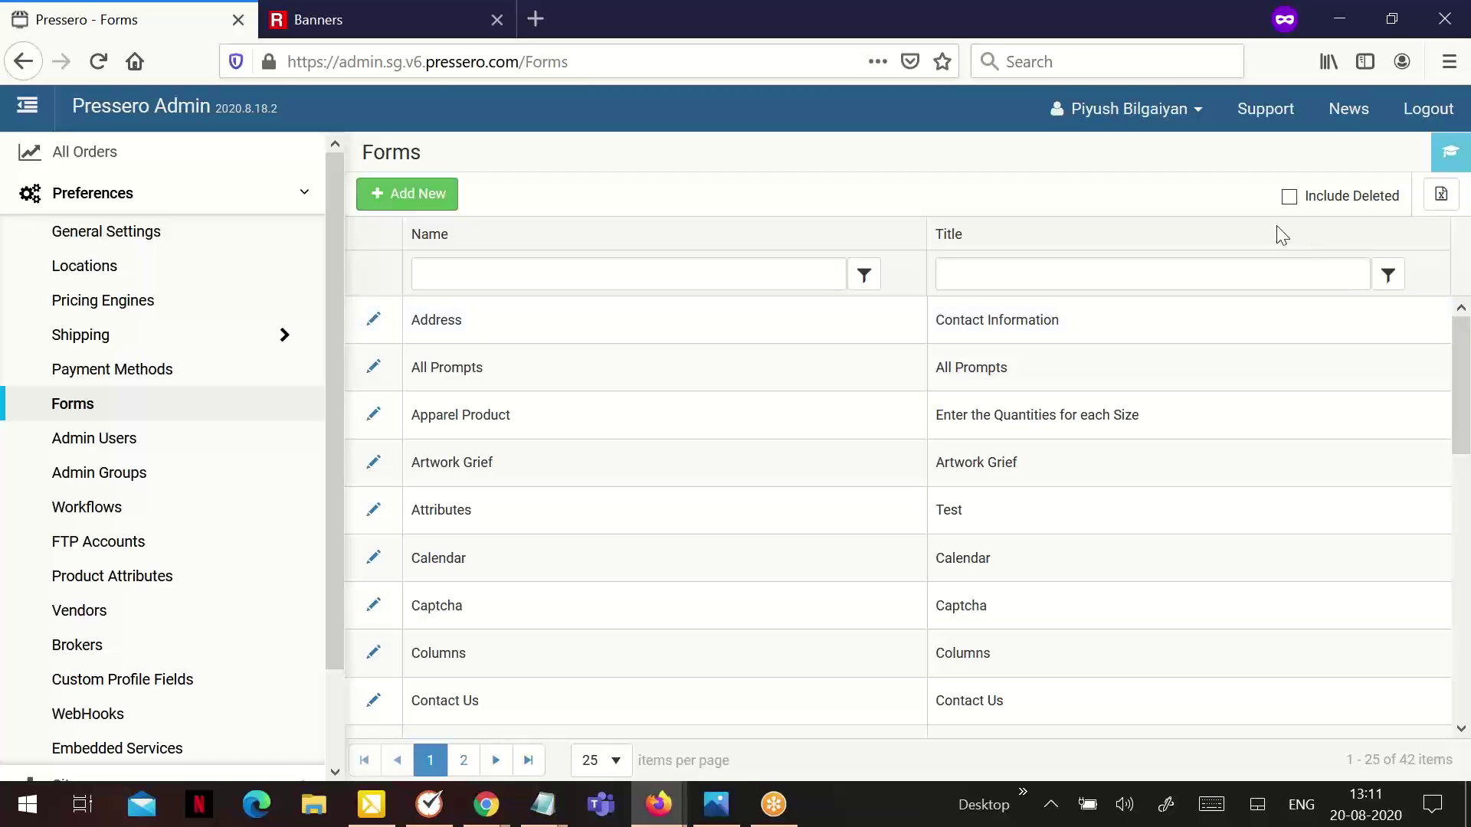
# Include deleted forms in the forms list.
pyautogui.click(1290, 197)
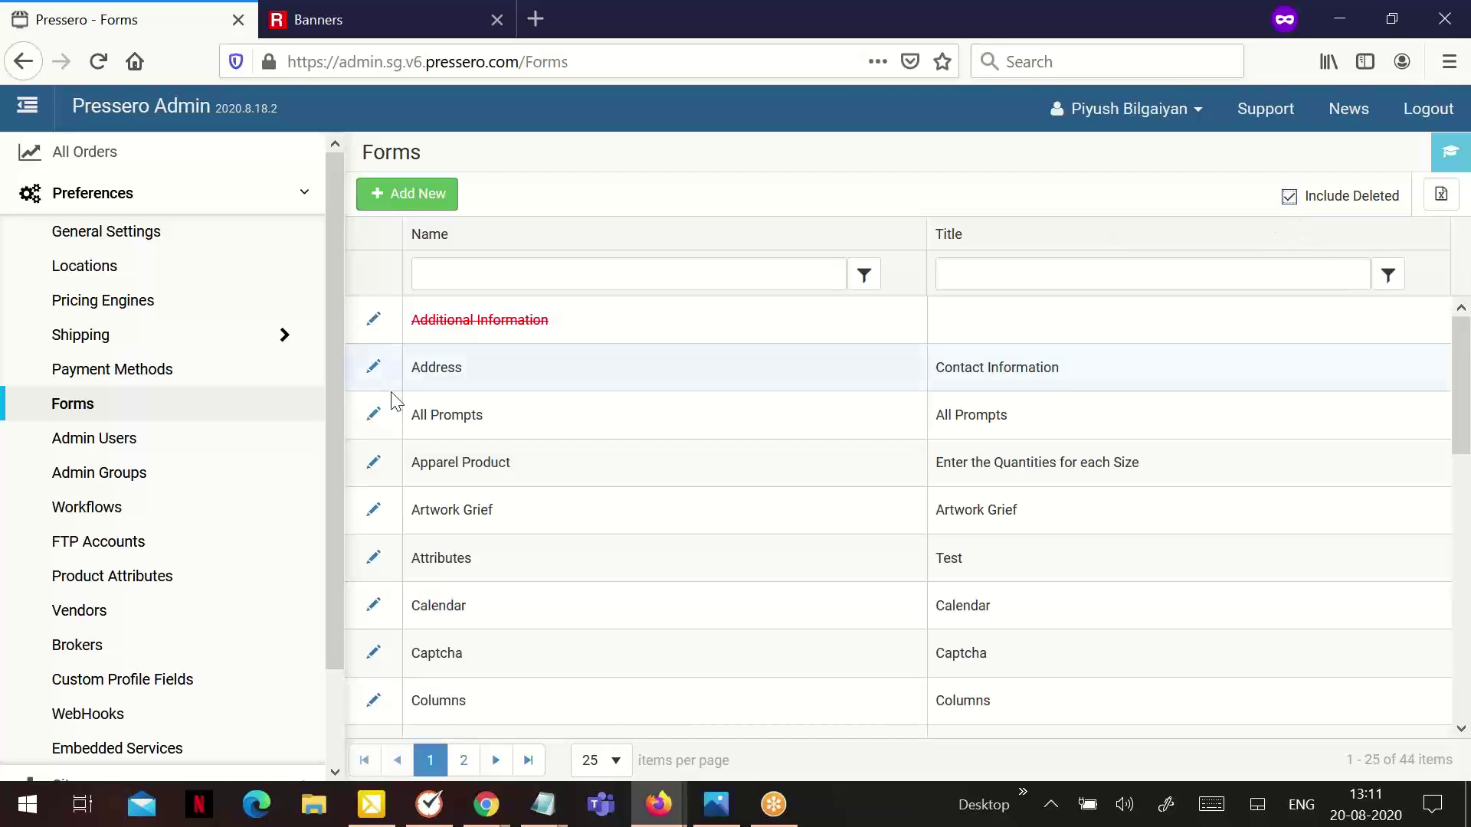
# Restore the deleted "Additional Information" form by opening it for editing and saving it.
pyautogui.click(373, 319)
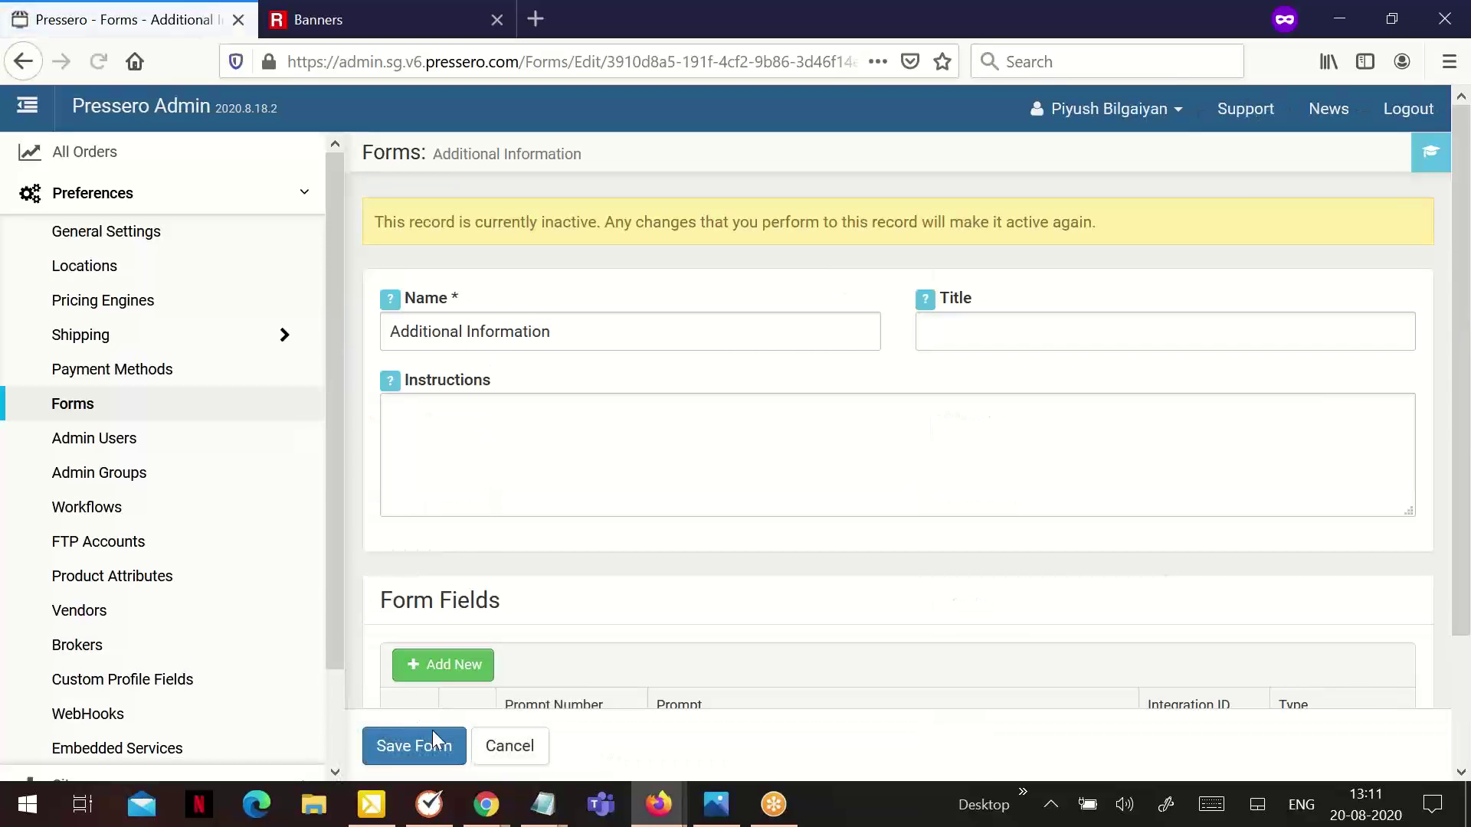
pyautogui.click(432, 729)
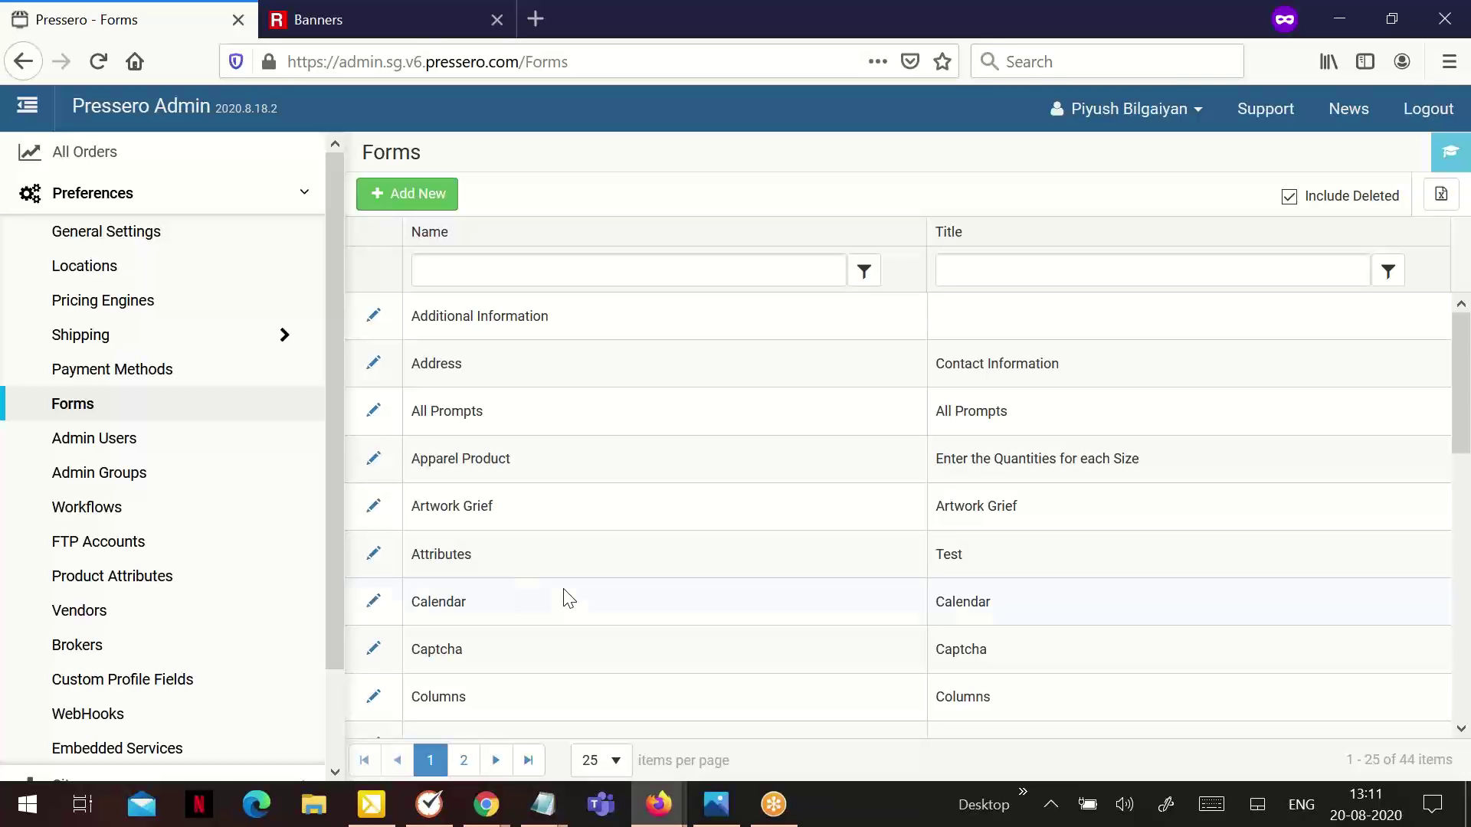
# Delete the drop-down field with prompt number 1 from the "Additional Information" form and return to the forms list.
pyautogui.click(374, 317)
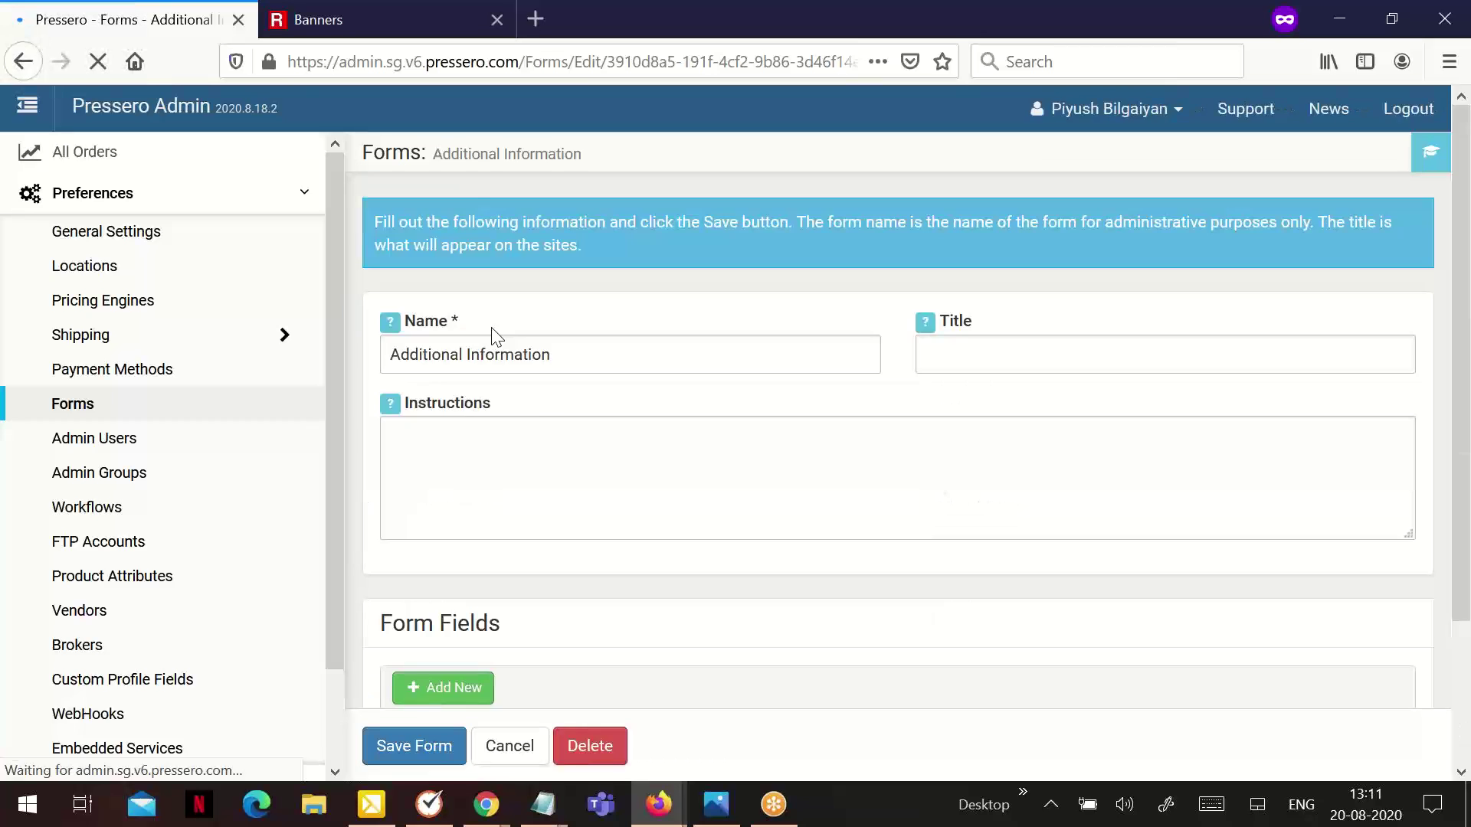
pyautogui.scroll(-2, 529, 418)
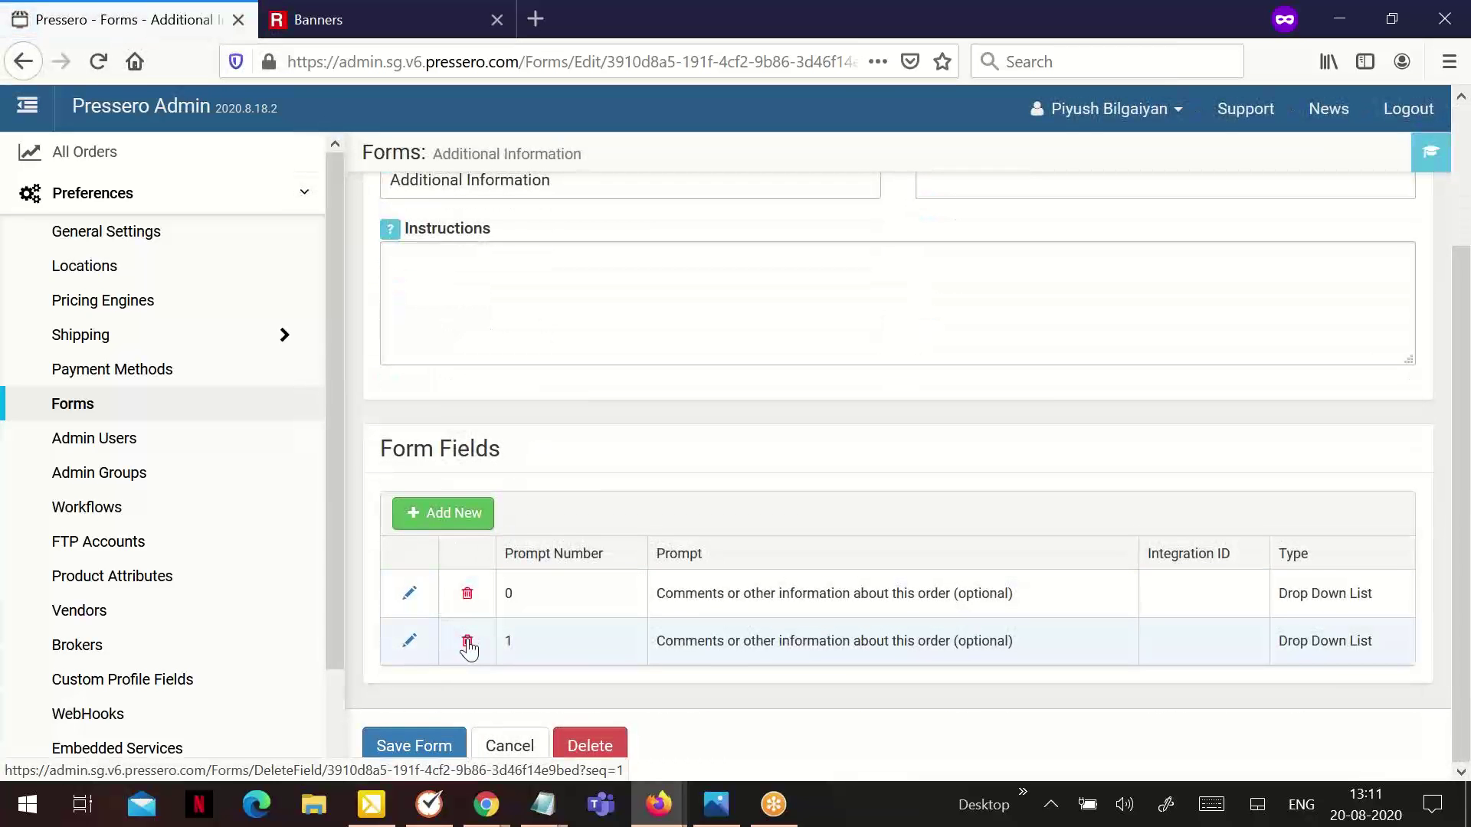
pyautogui.click(467, 643)
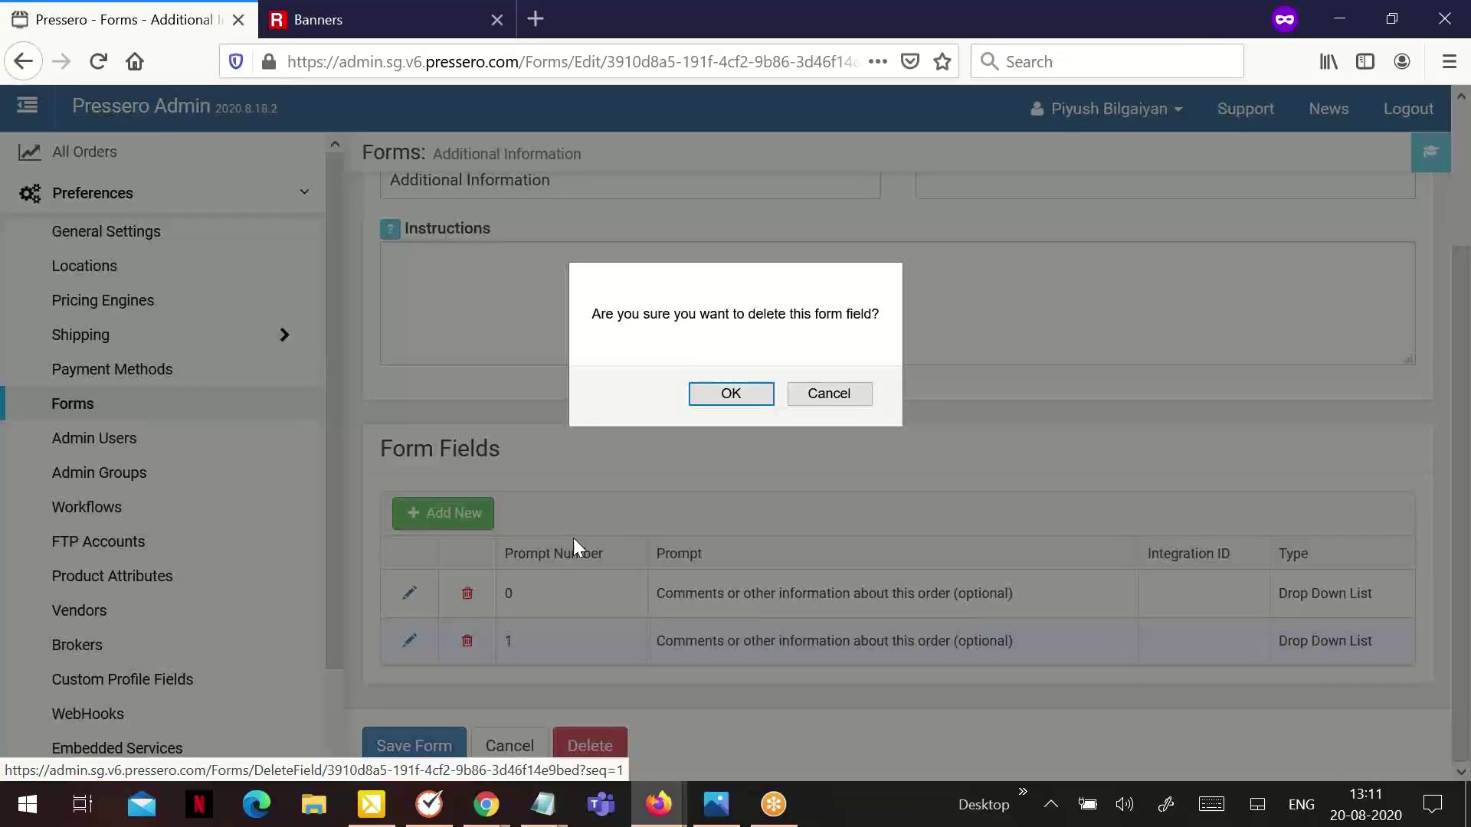
pyautogui.click(729, 396)
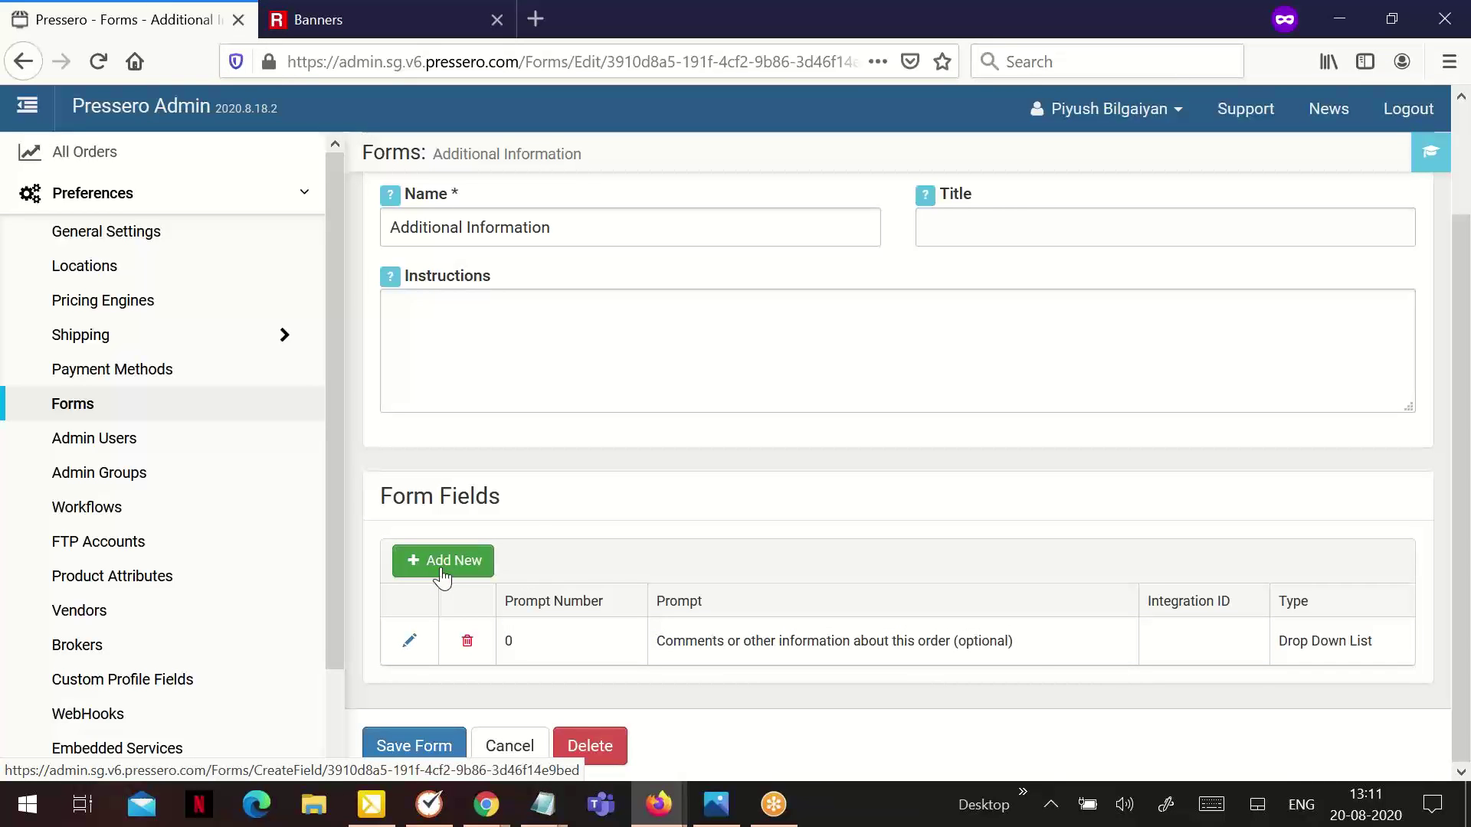
pyautogui.click(509, 744)
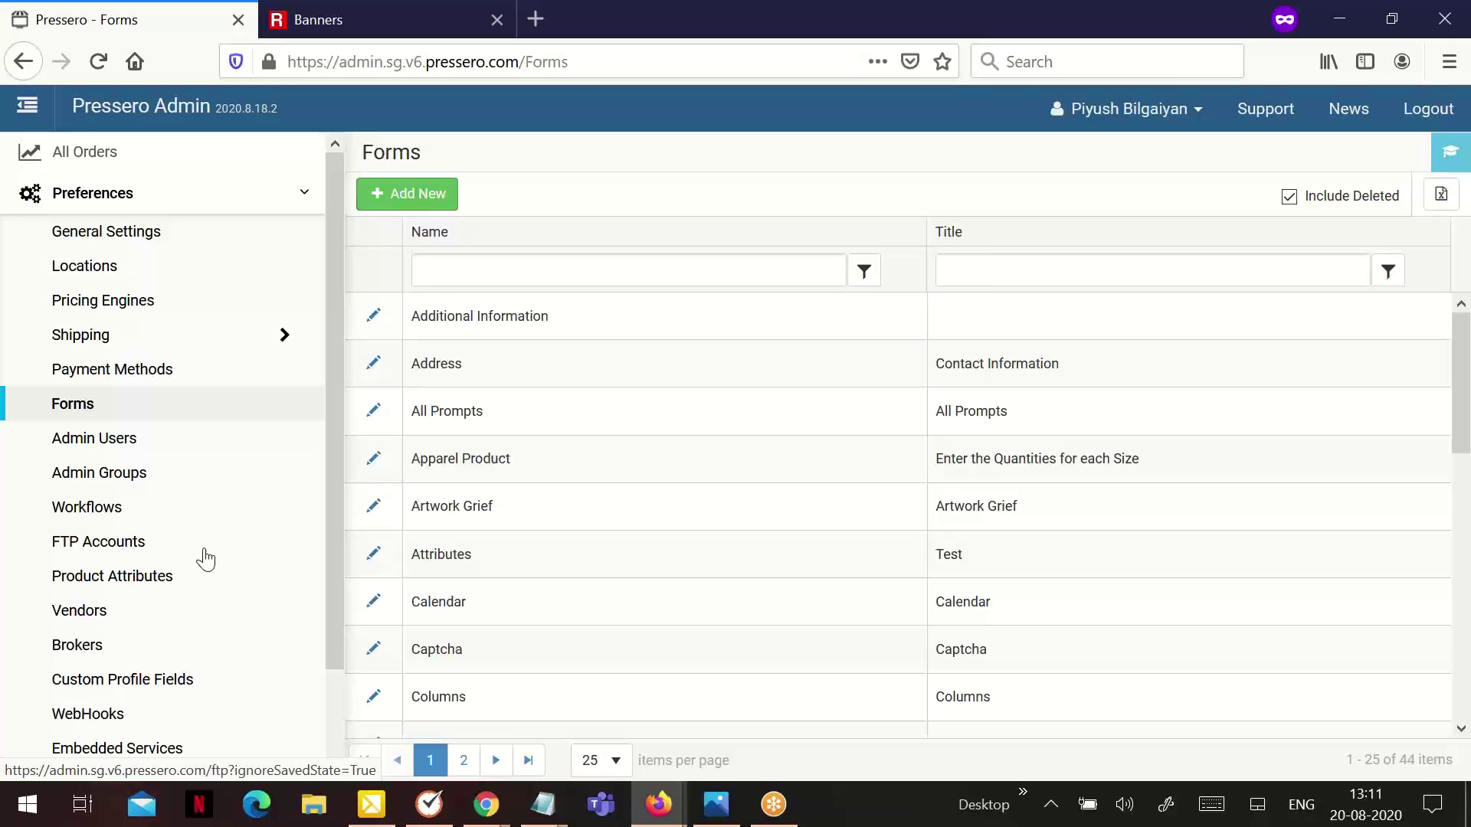
# Open the general settings of the MyOwnPrintshop site.
pyautogui.scroll(-3, 205, 560)
pyautogui.click(92, 689)
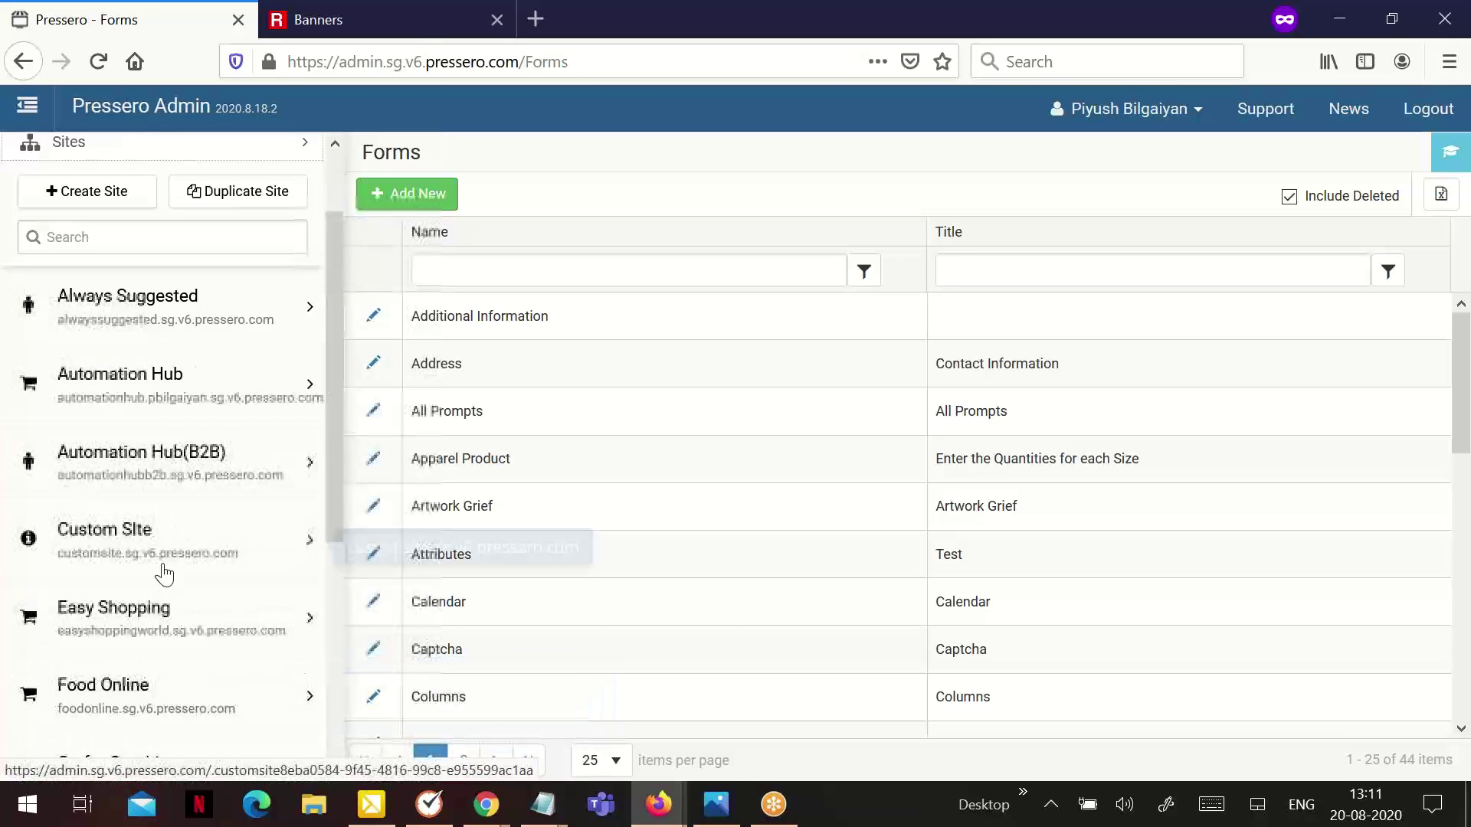
pyautogui.scroll(-5, 165, 573)
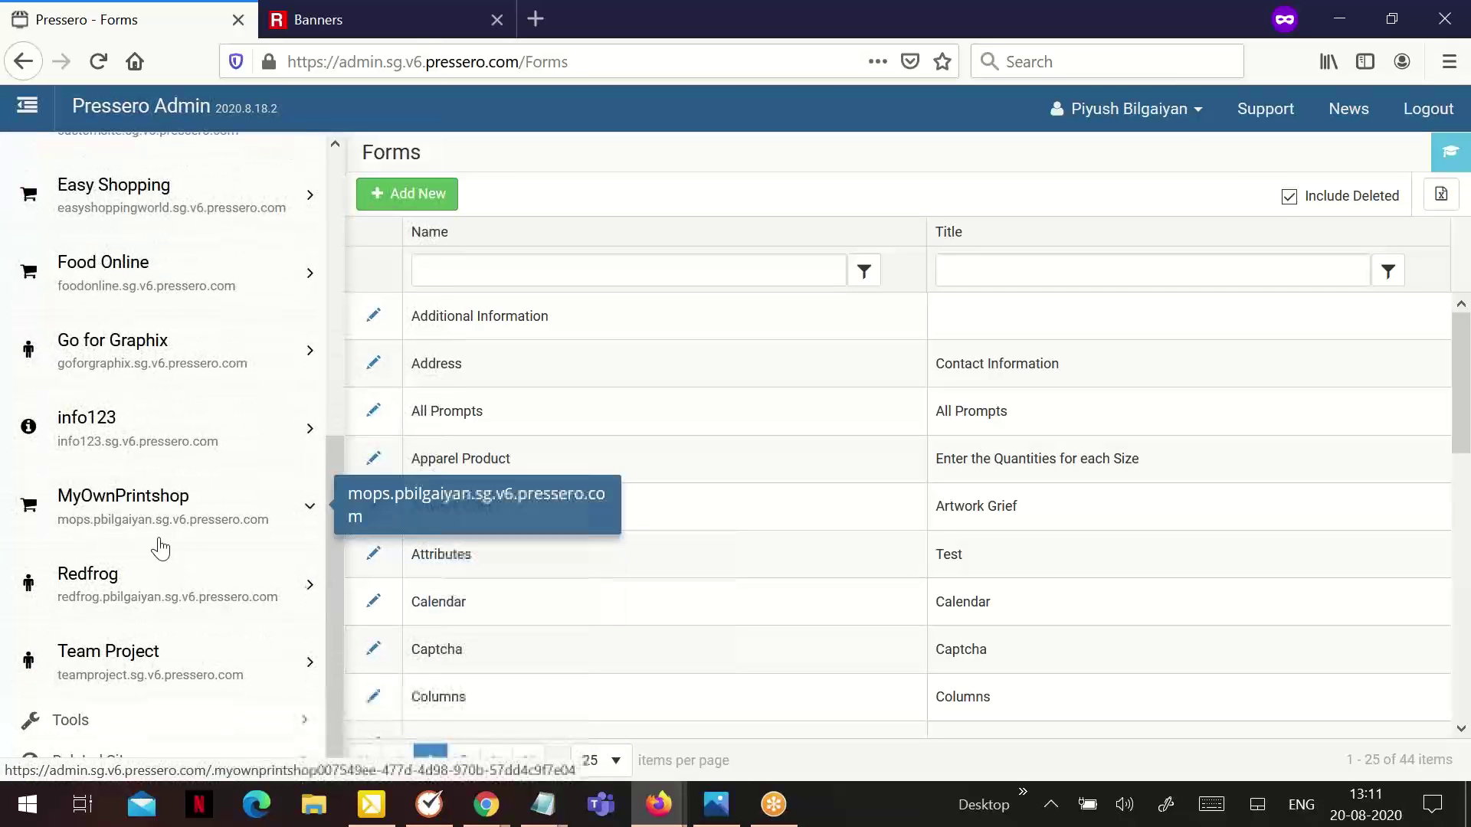
pyautogui.click(161, 547)
pyautogui.scroll(-2, 148, 586)
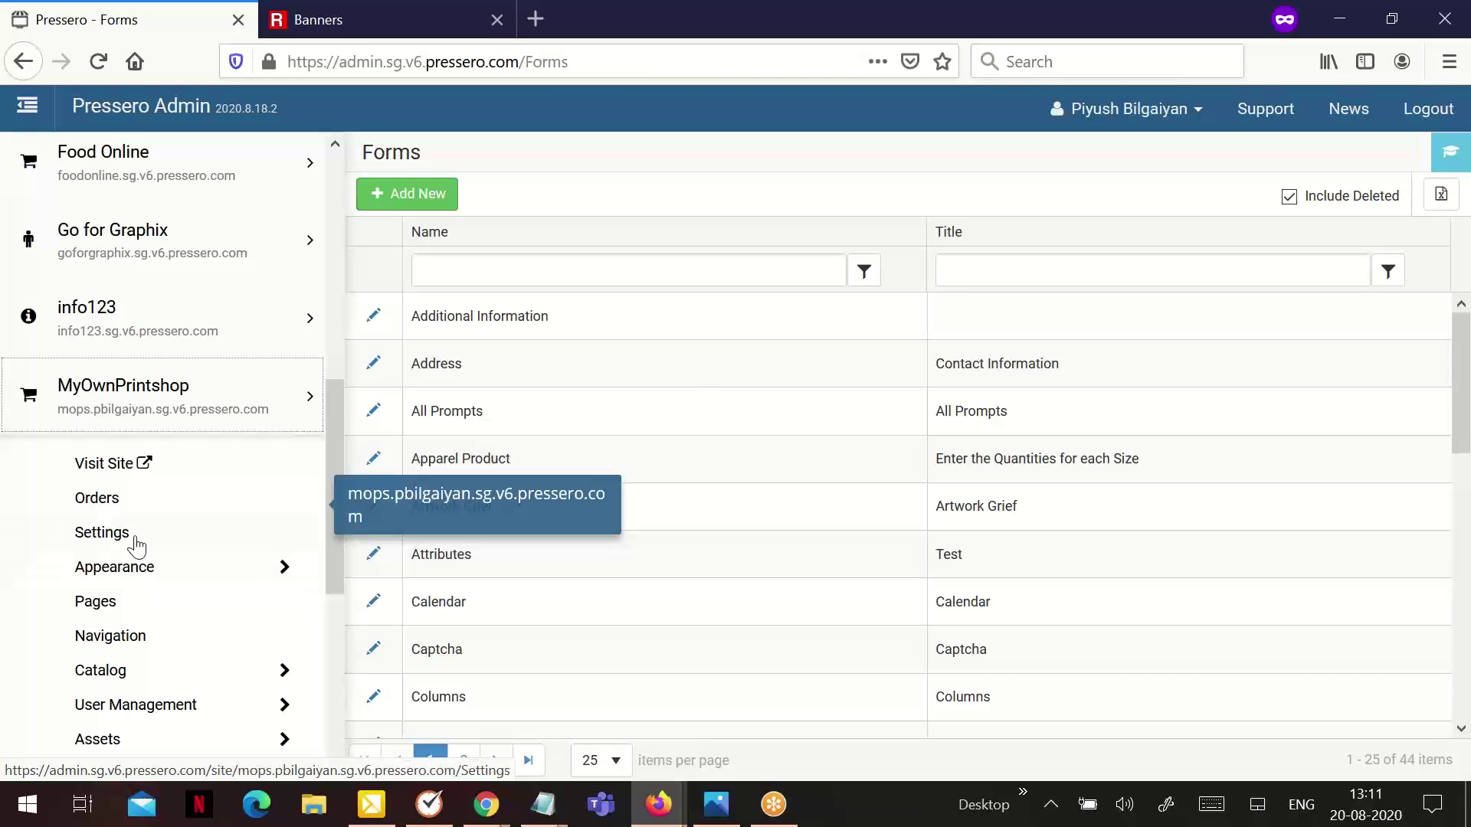
pyautogui.click(137, 547)
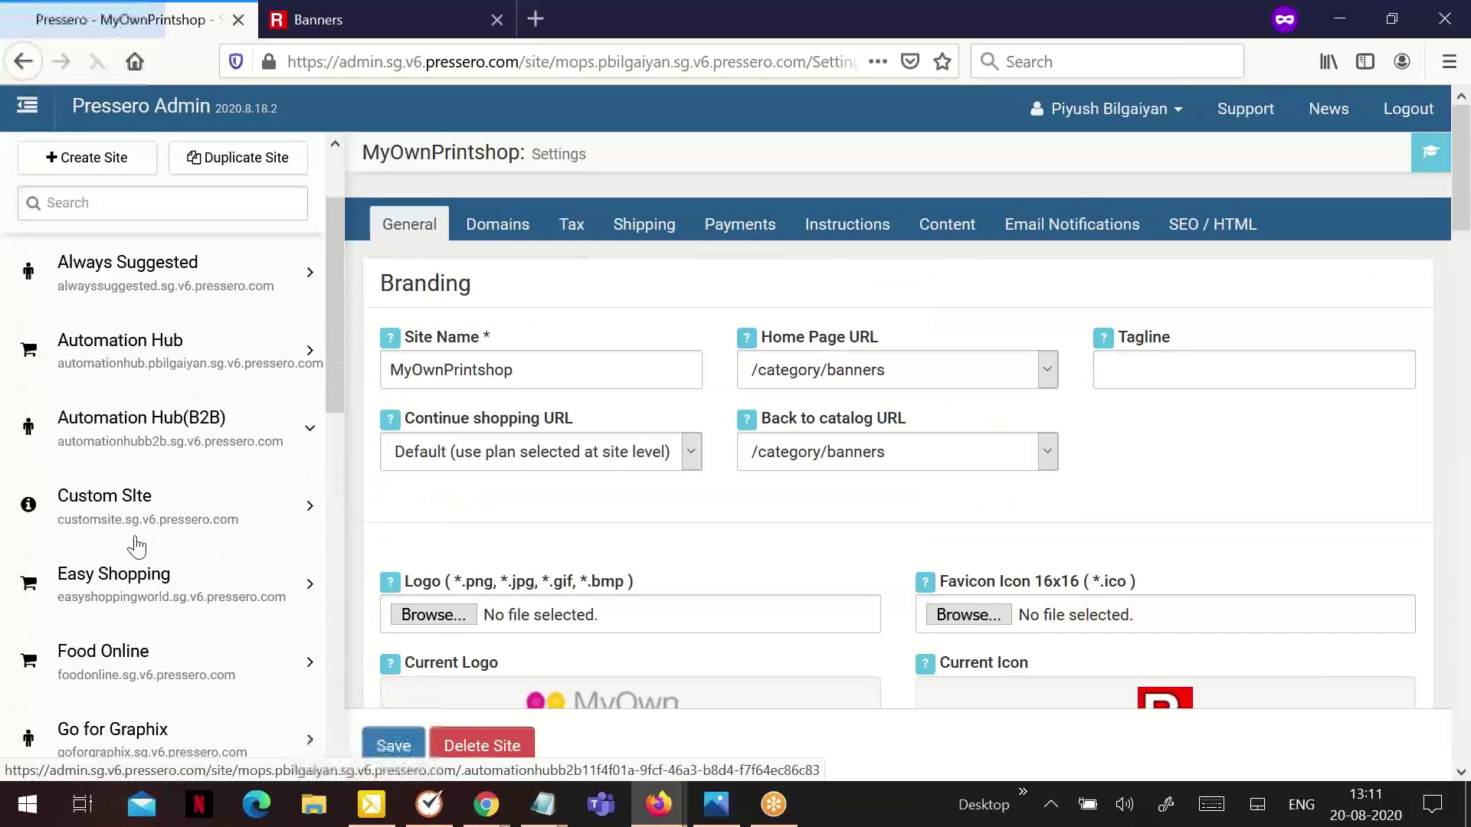
# Filter the non-selected checkout forms by "File", add "File Upload Form For training" to the selected ones, and save the site settings.
pyautogui.scroll(-10, 693, 482)
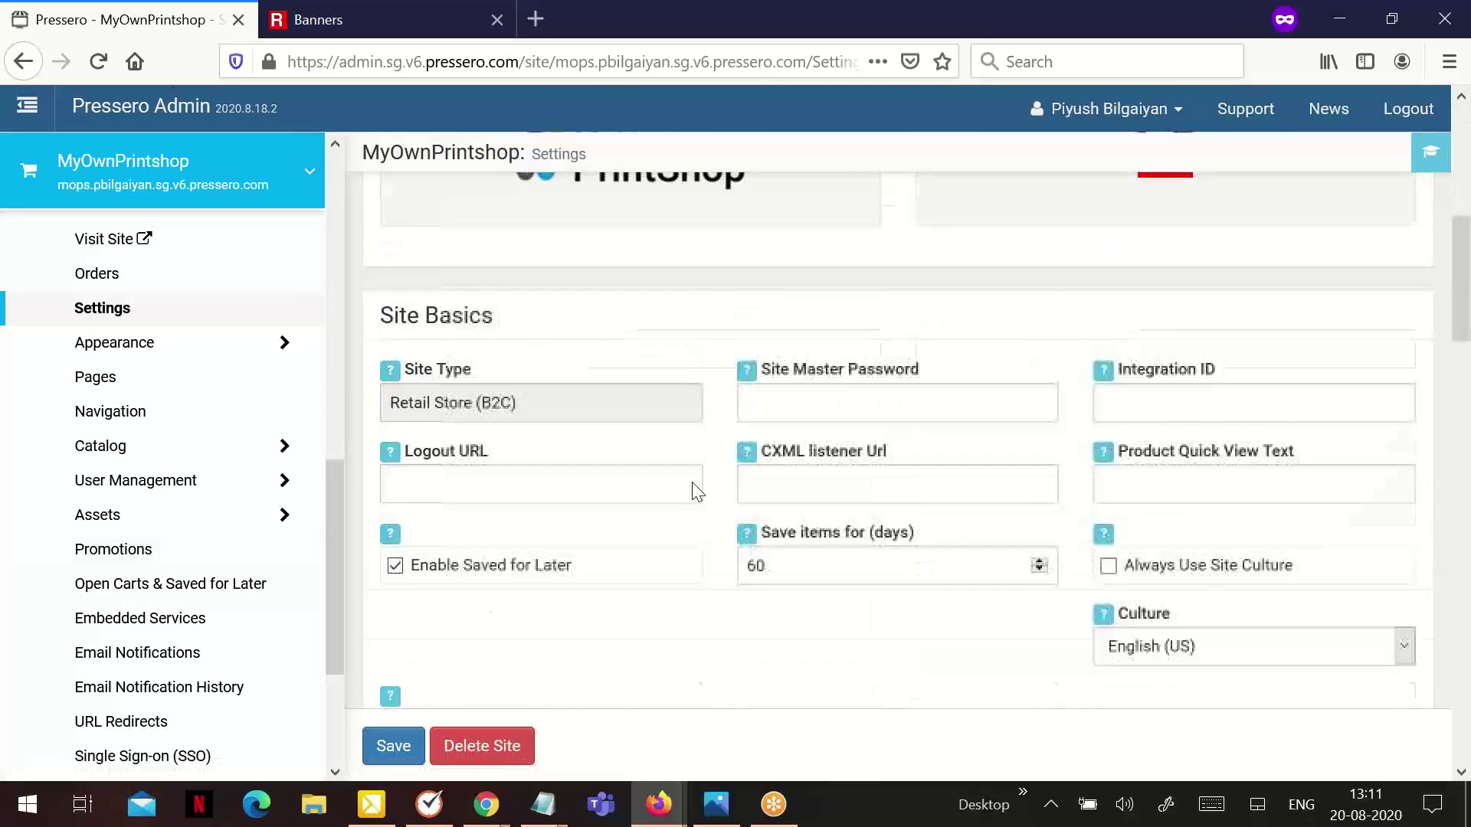
pyautogui.scroll(-8, 689, 488)
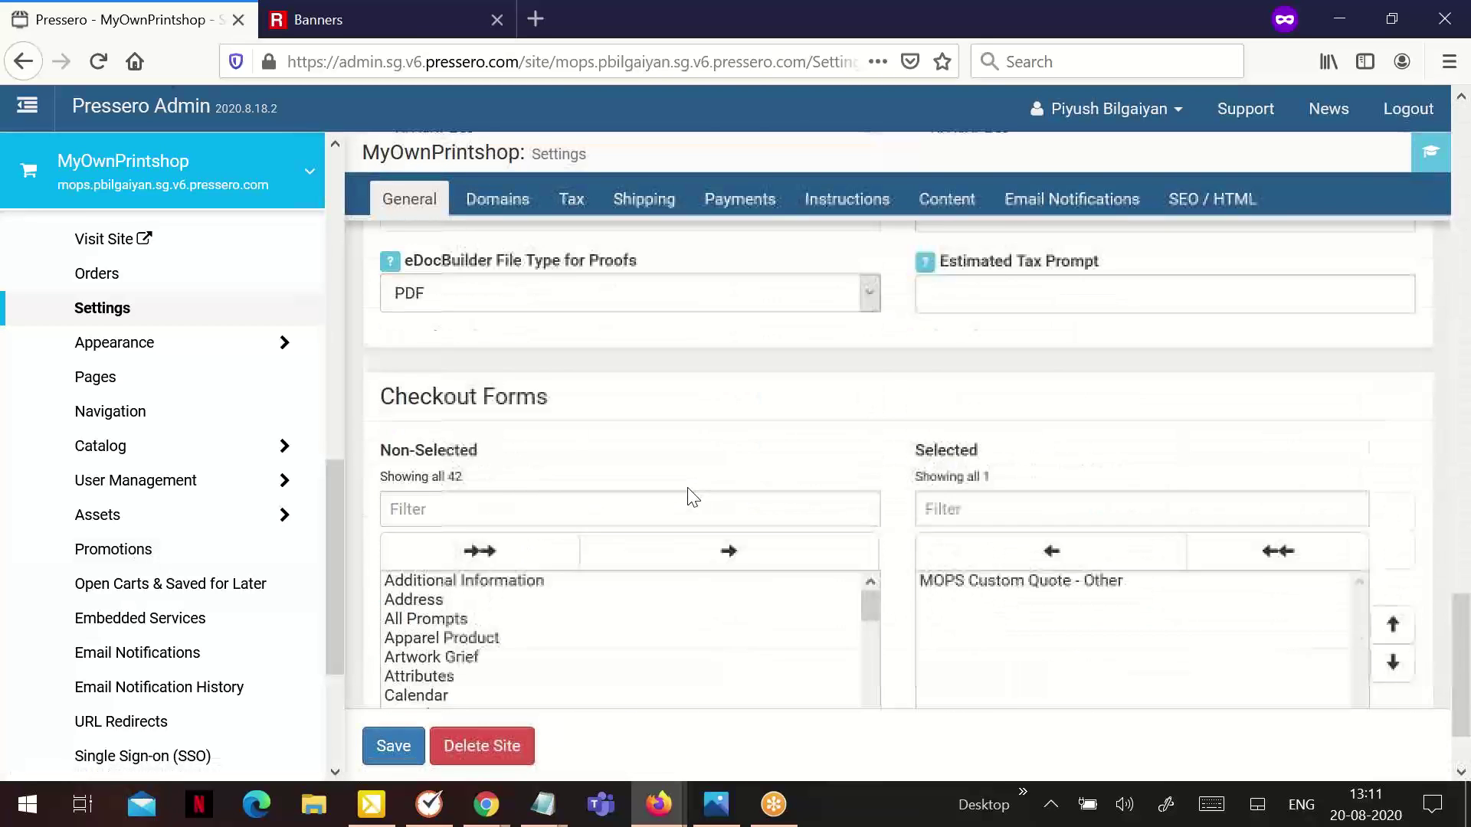
pyautogui.scroll(2, 690, 488)
pyautogui.scroll(-2, 690, 488)
pyautogui.scroll(-2, 687, 488)
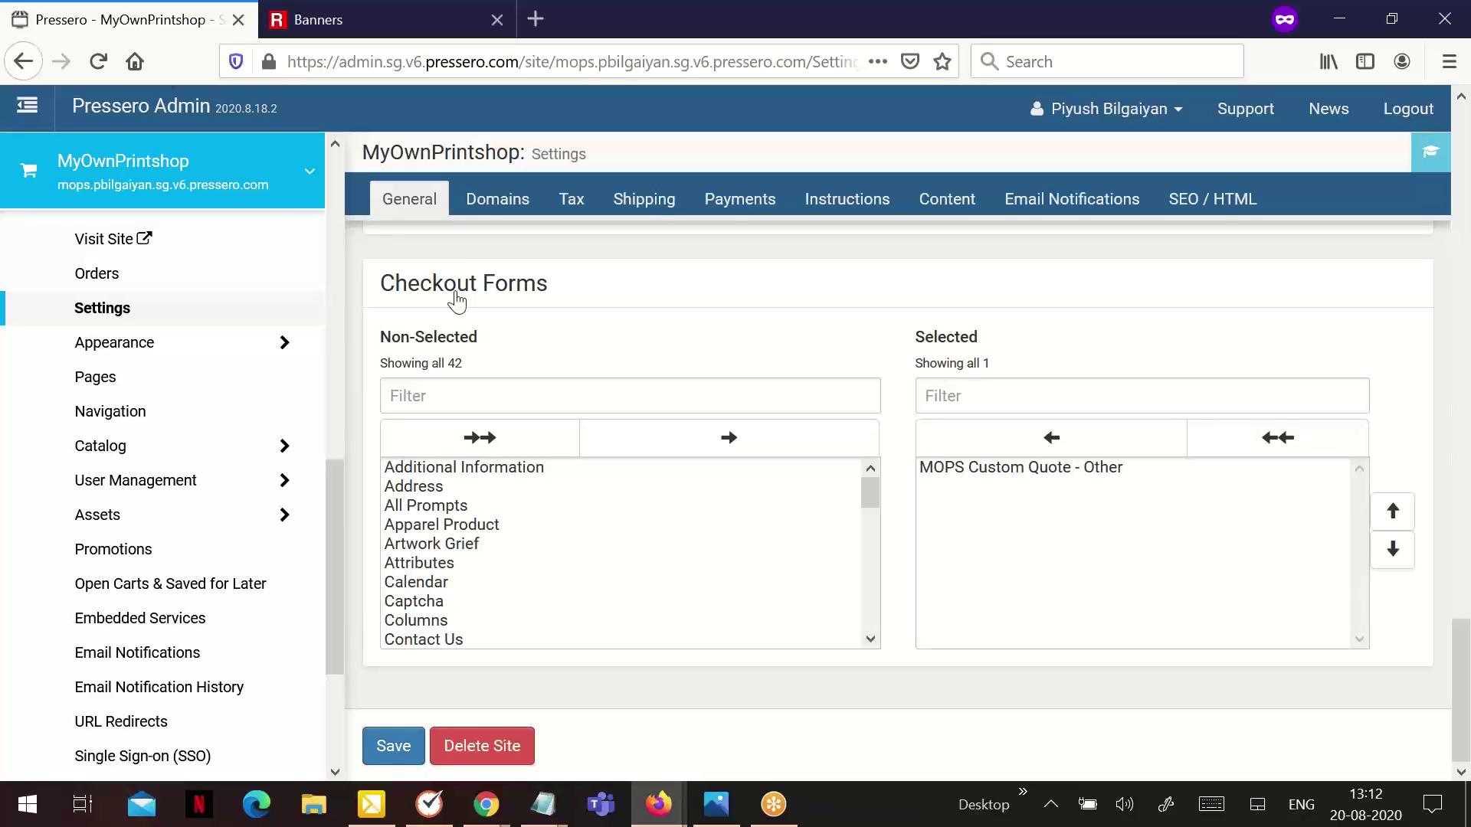
pyautogui.click(431, 392)
pyautogui.write('File')
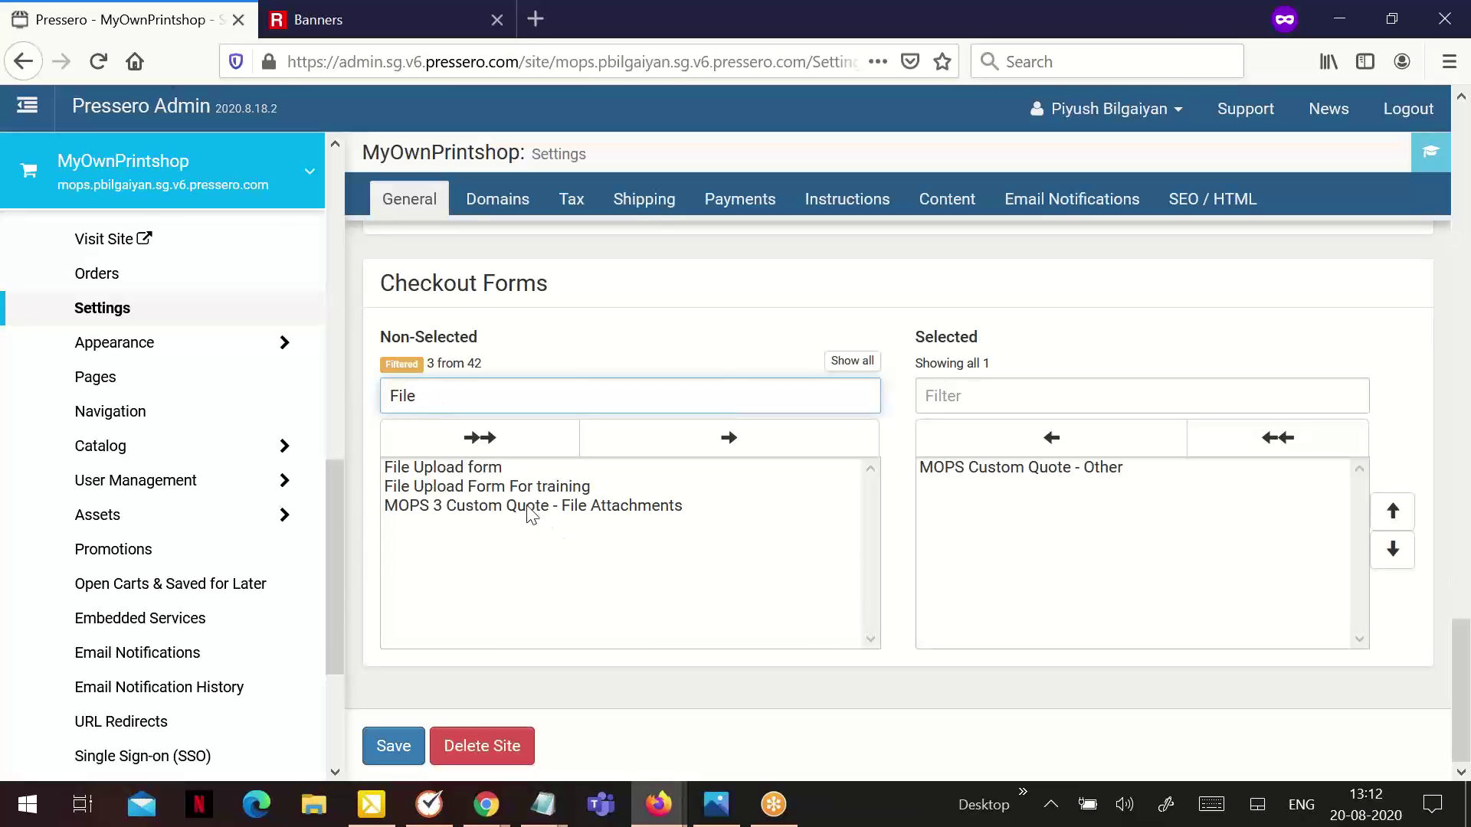
pyautogui.click(514, 487)
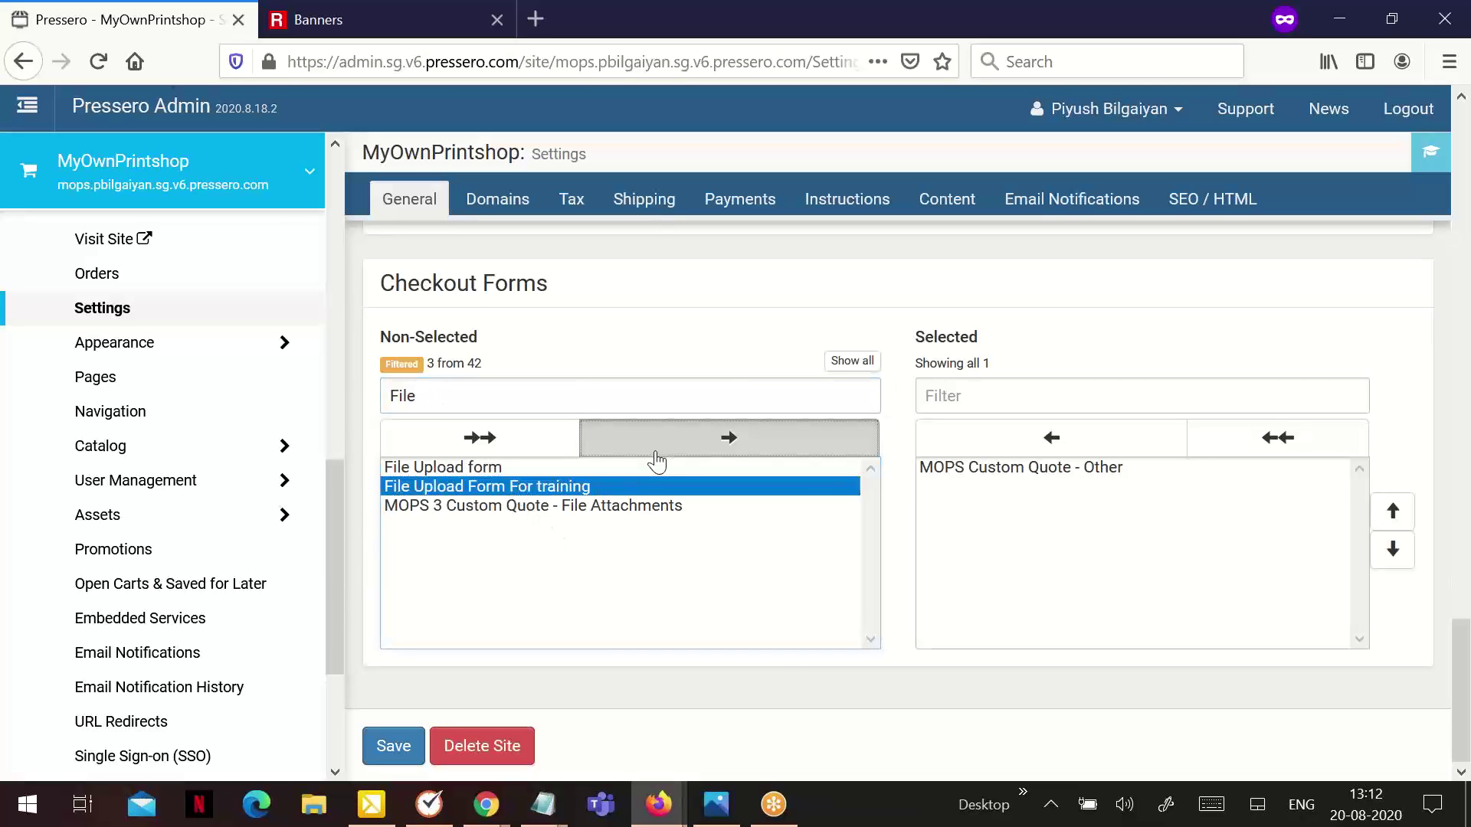
pyautogui.click(657, 461)
pyautogui.click(391, 747)
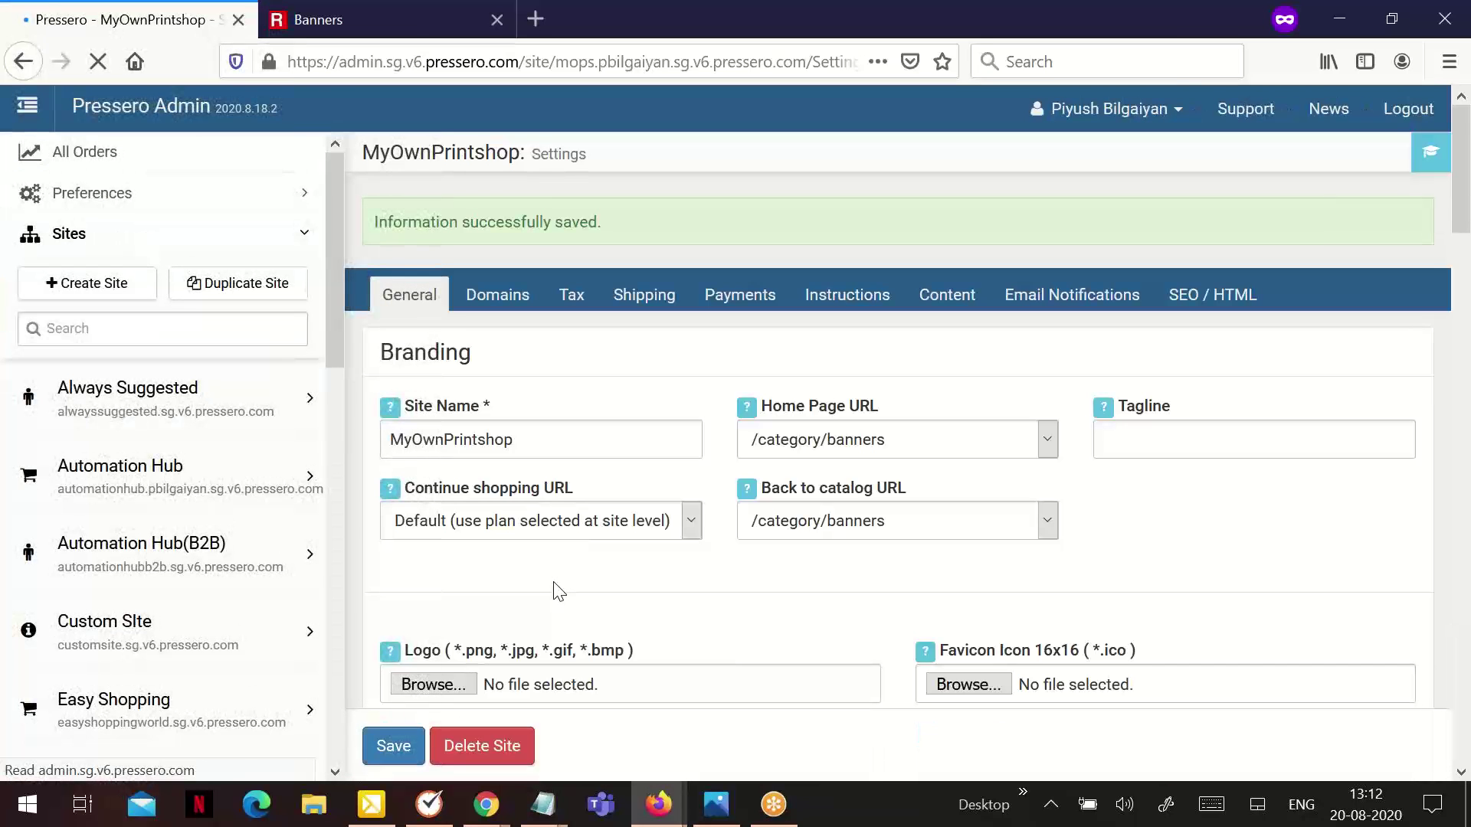
pyautogui.scroll(-15, 567, 575)
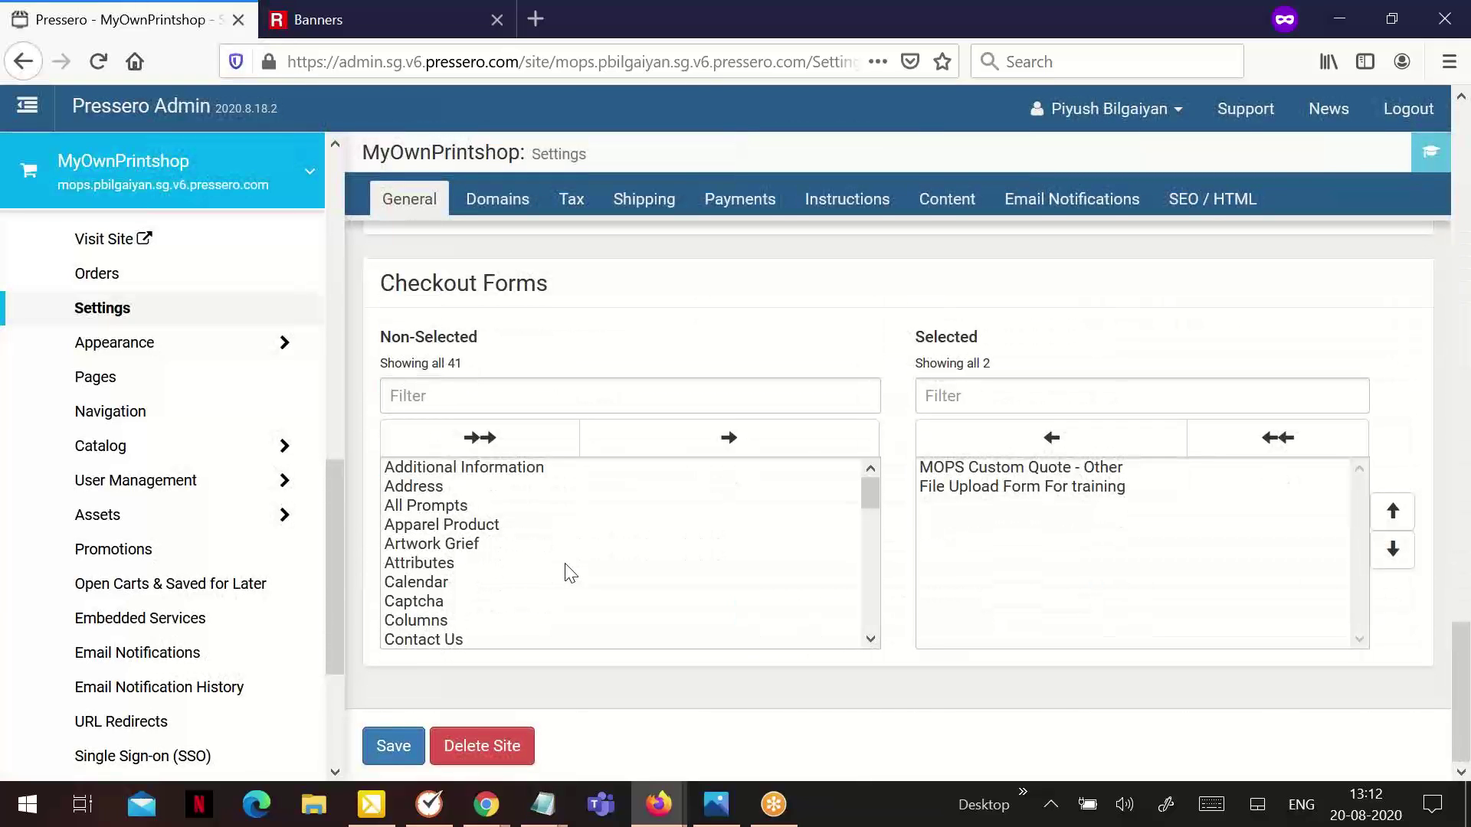
# Open the Banners product from the site's catalog for editing and go to its form assignment.
pyautogui.click(131, 460)
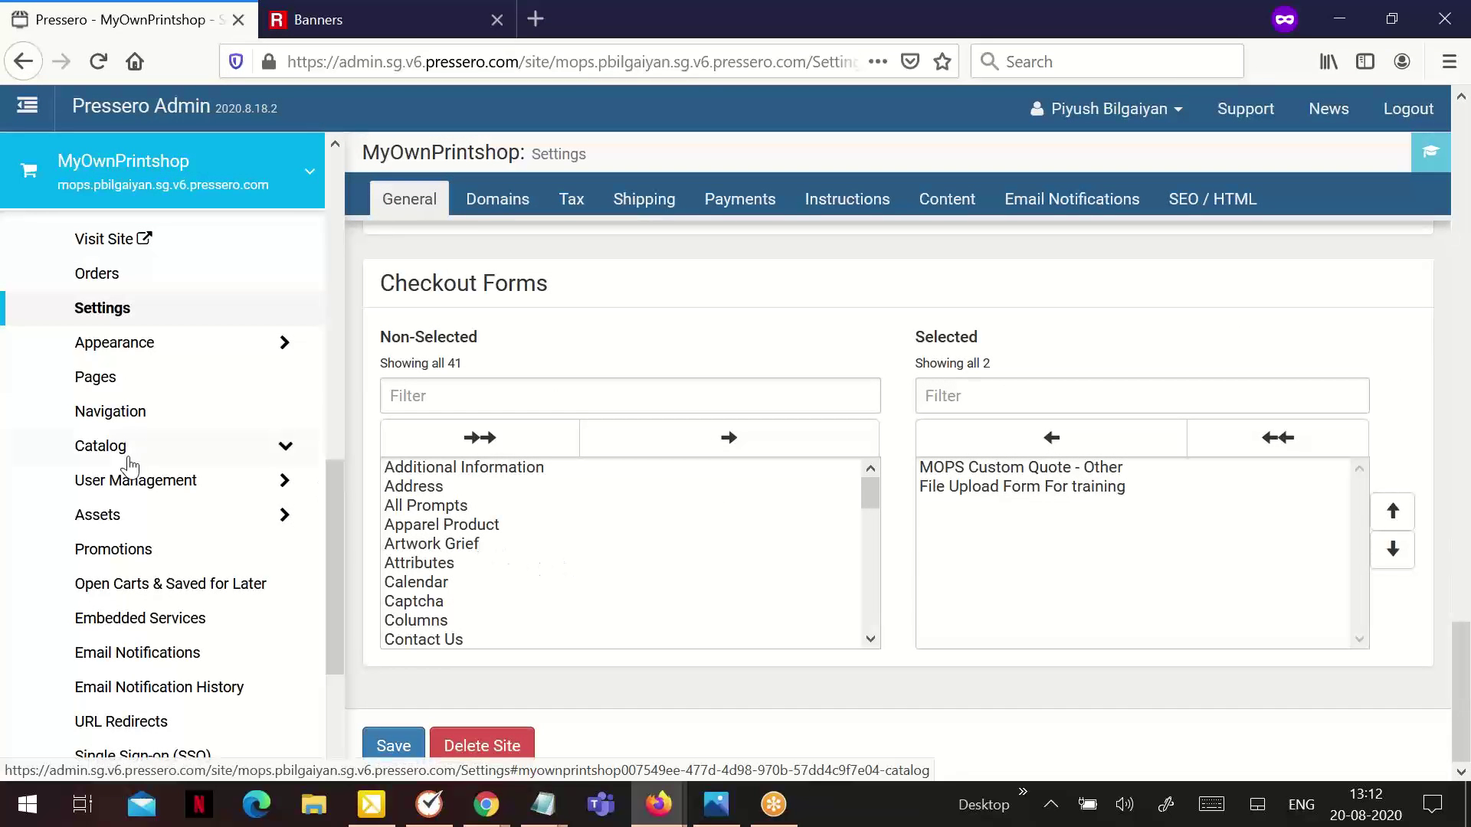
pyautogui.click(124, 458)
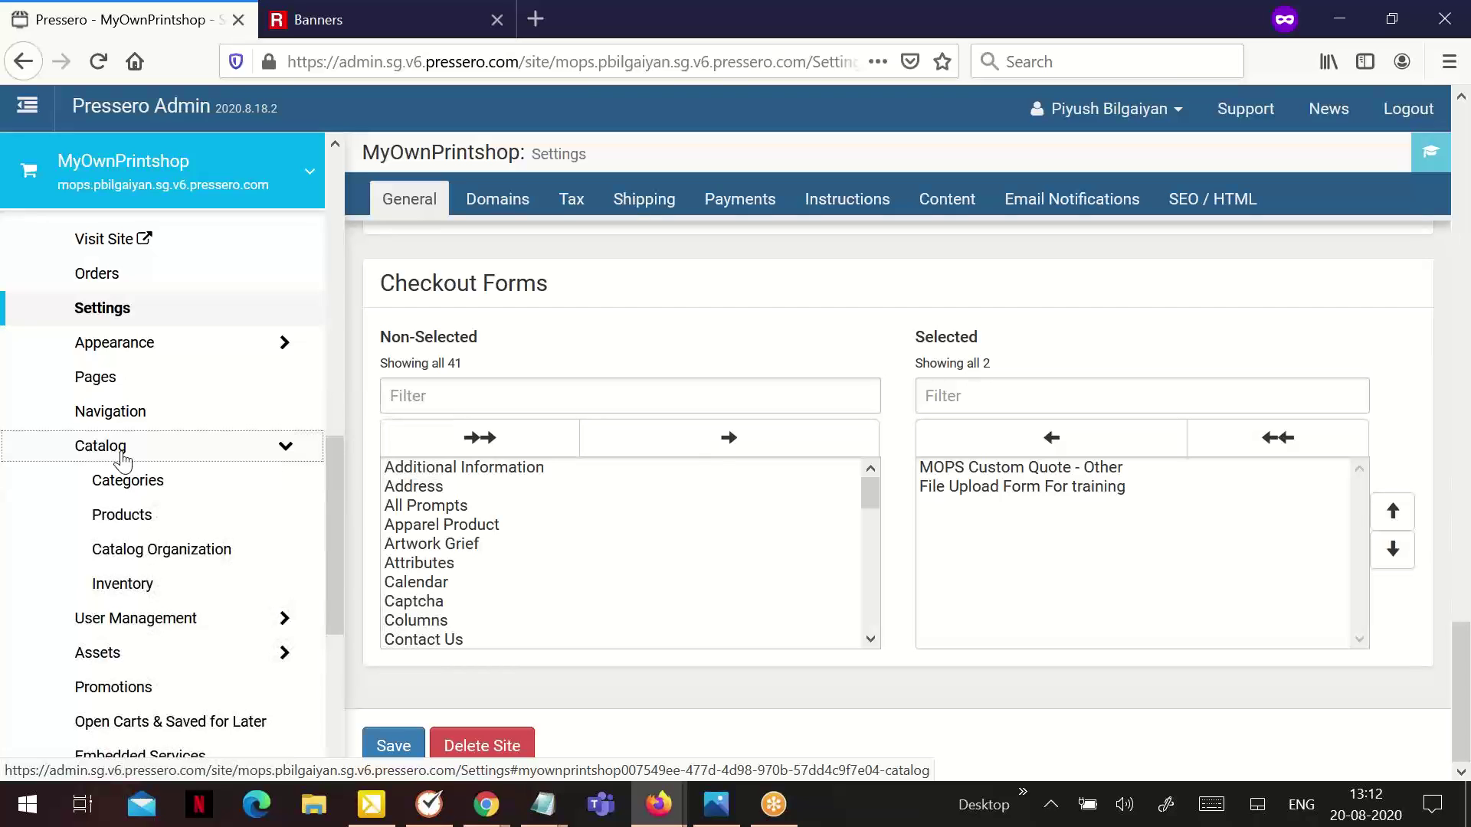
pyautogui.click(149, 515)
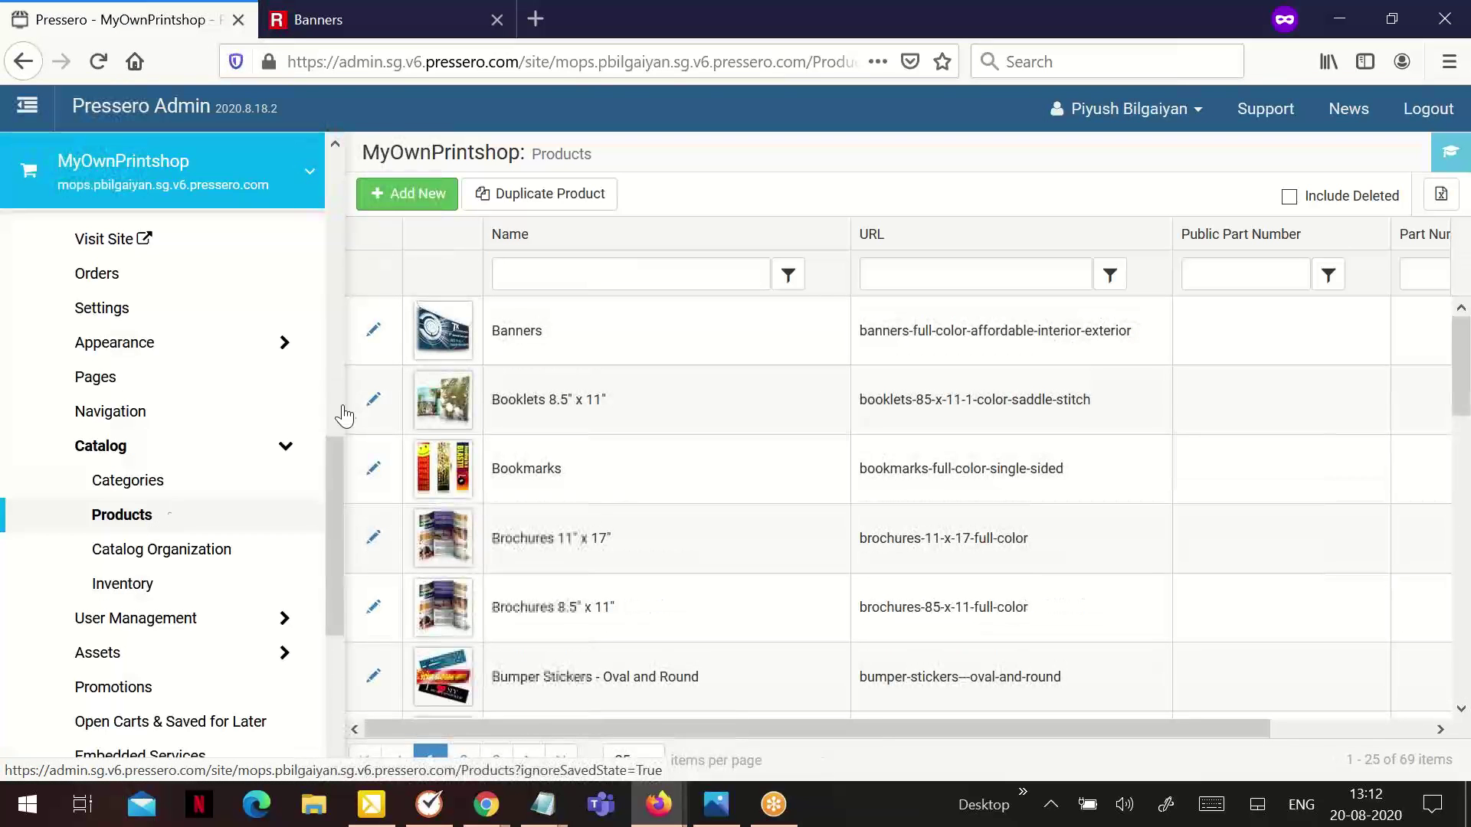
pyautogui.click(387, 338)
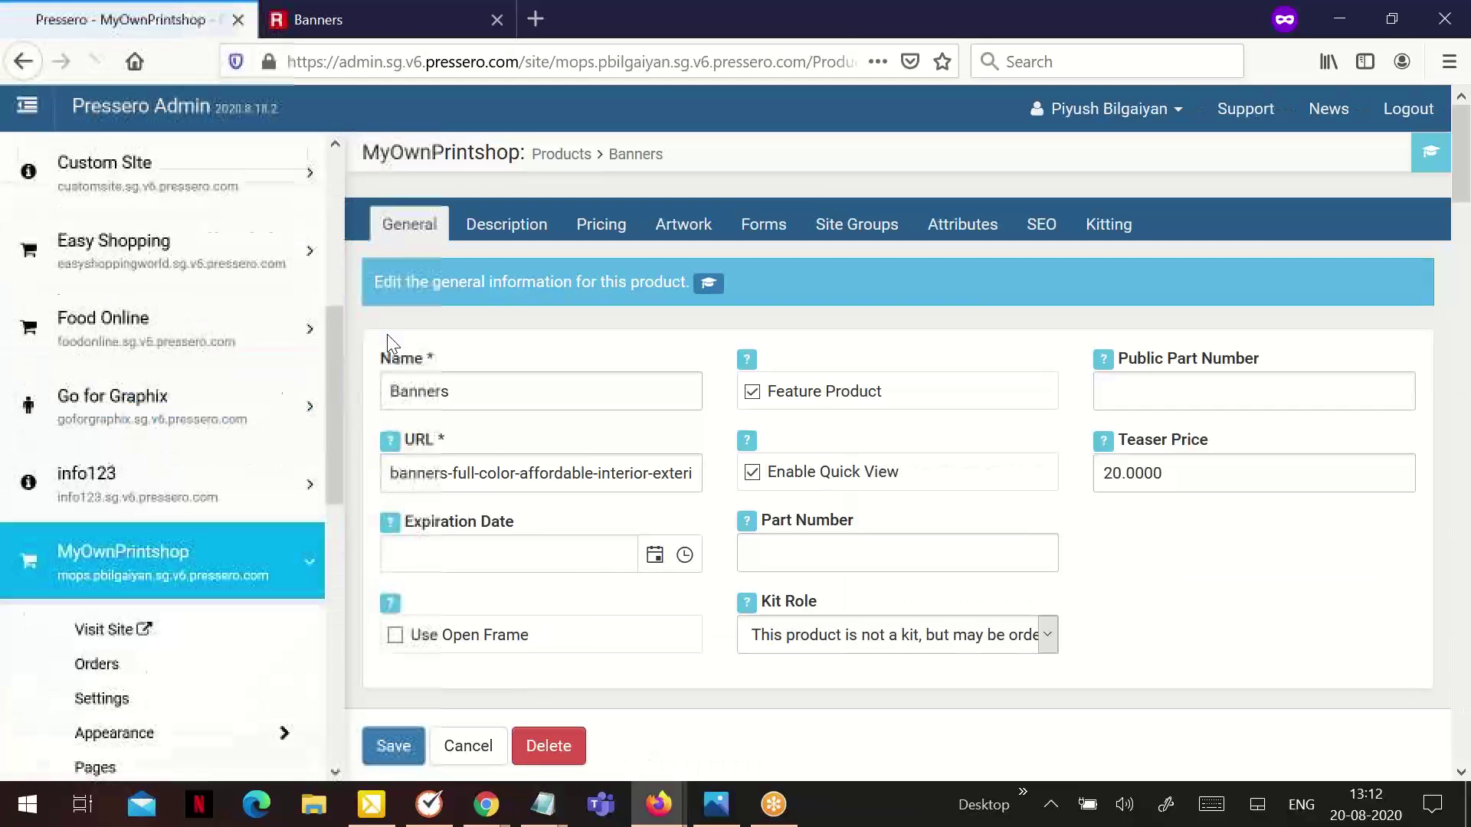
pyautogui.click(764, 223)
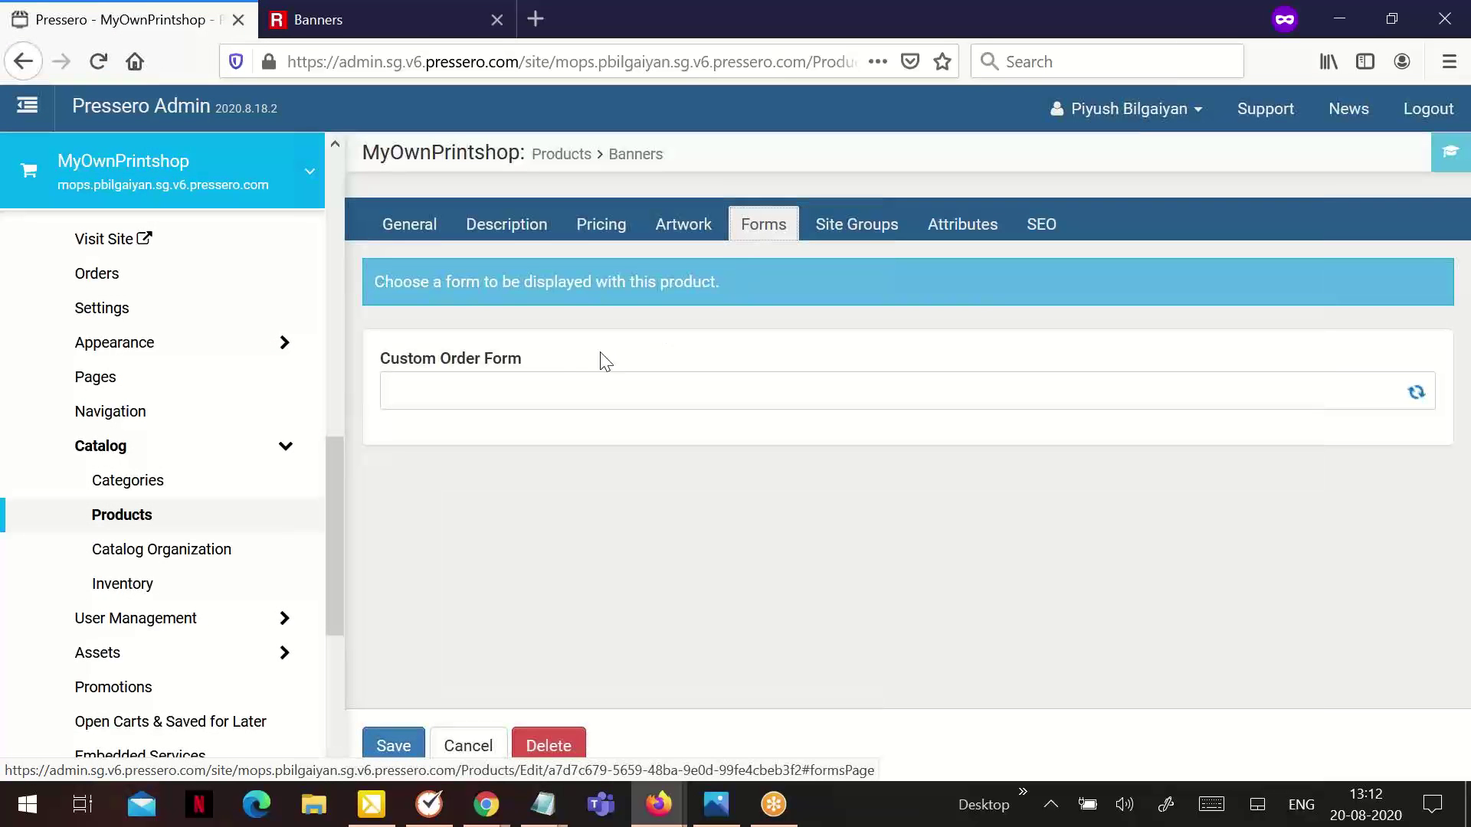
# Look through the available custom order forms, choose "Additional Information" for the Banners product, and save the product.
pyautogui.click(509, 393)
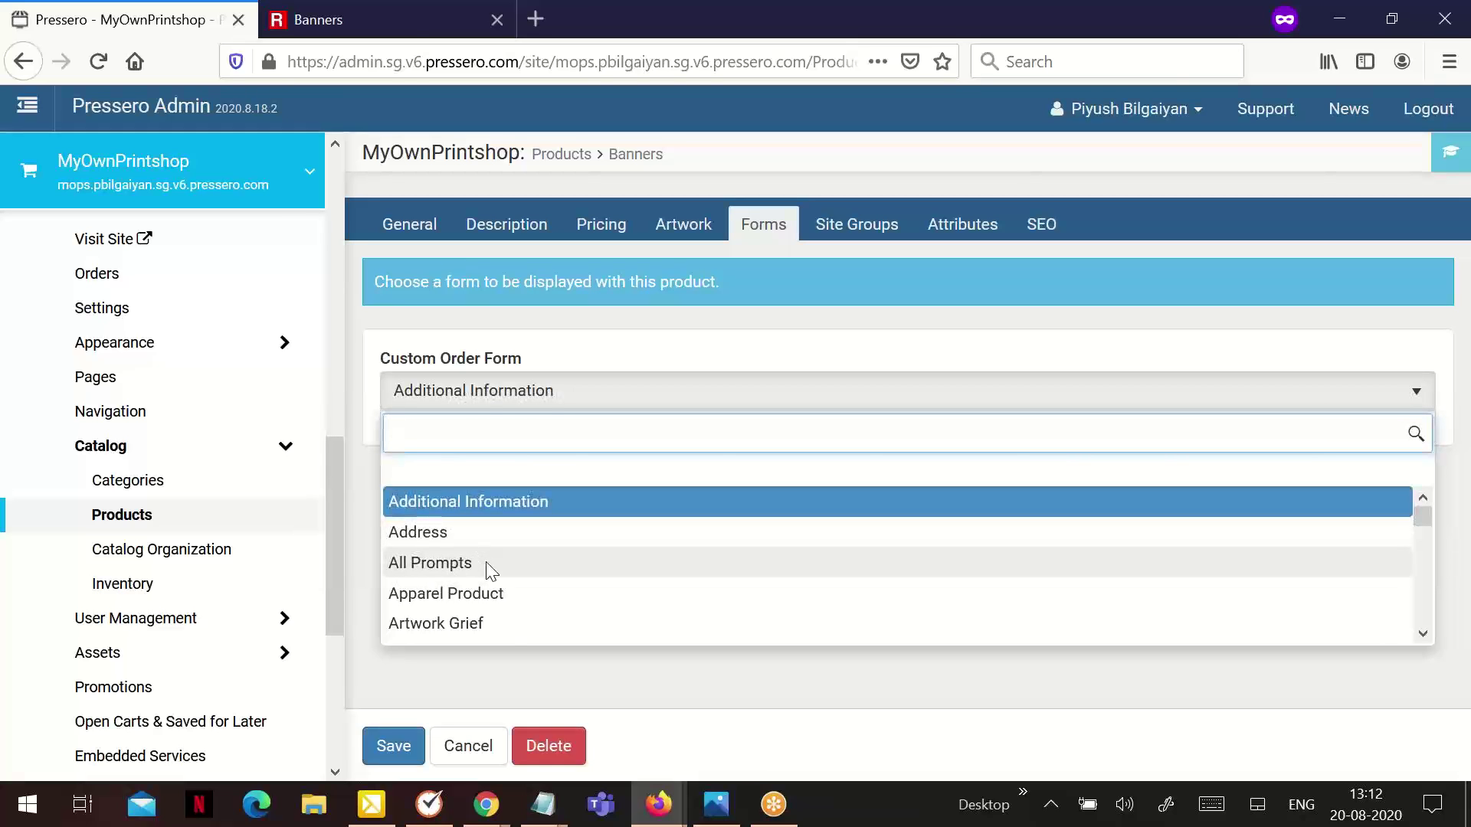
pyautogui.scroll(-3, 549, 570)
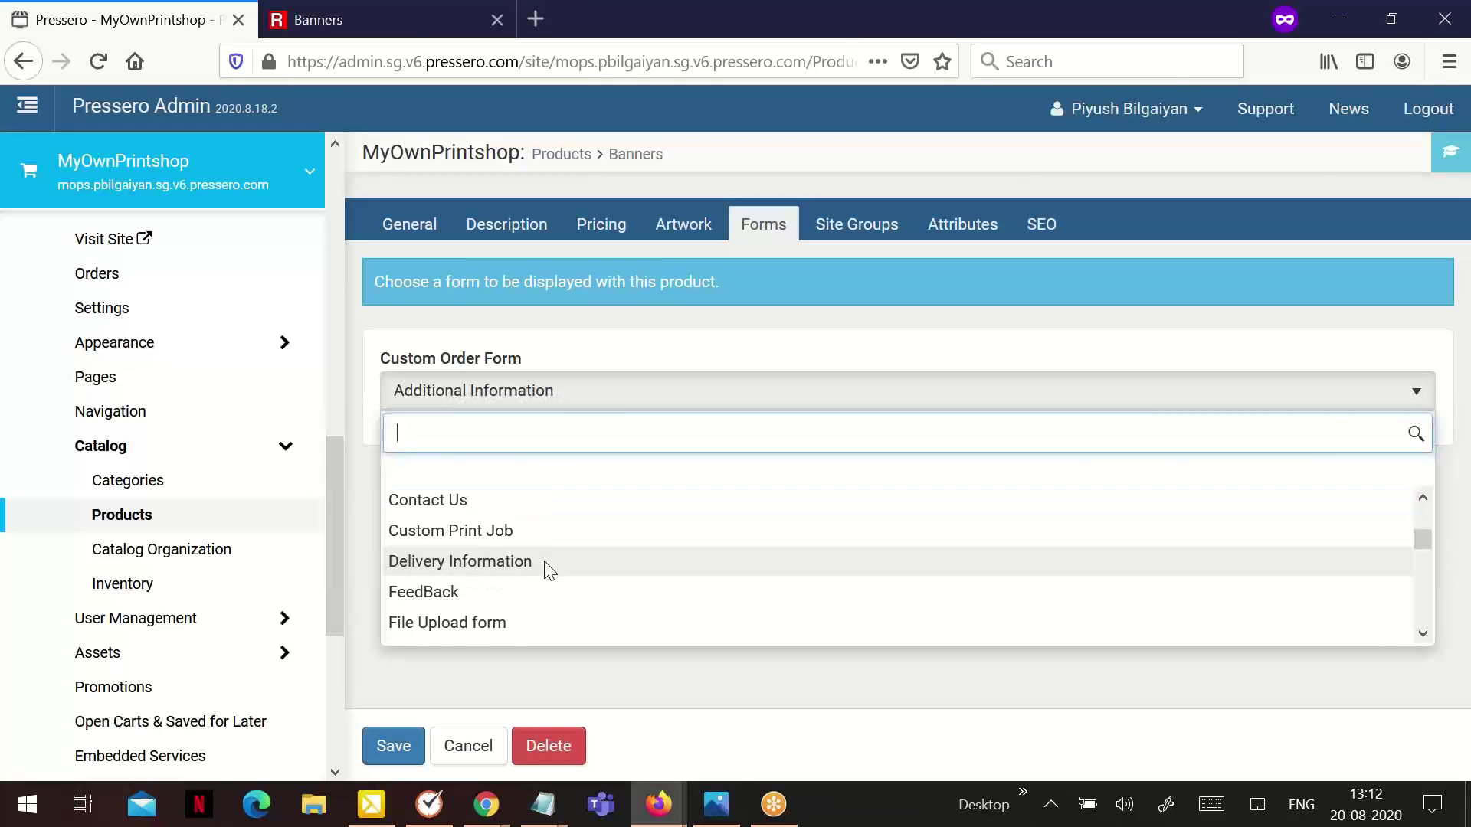
pyautogui.scroll(-2, 575, 588)
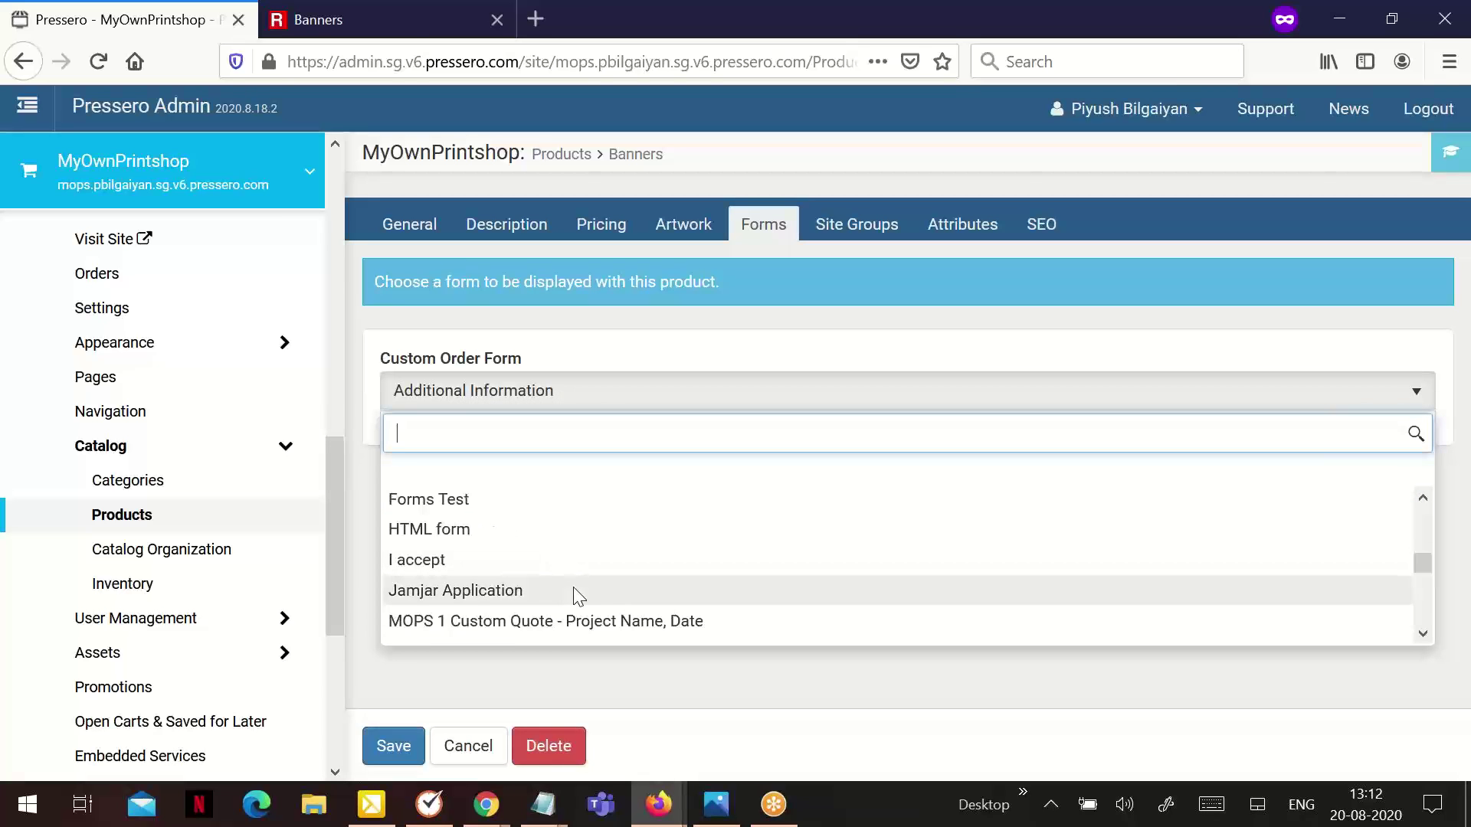
pyautogui.scroll(-3, 576, 596)
pyautogui.scroll(-3, 573, 597)
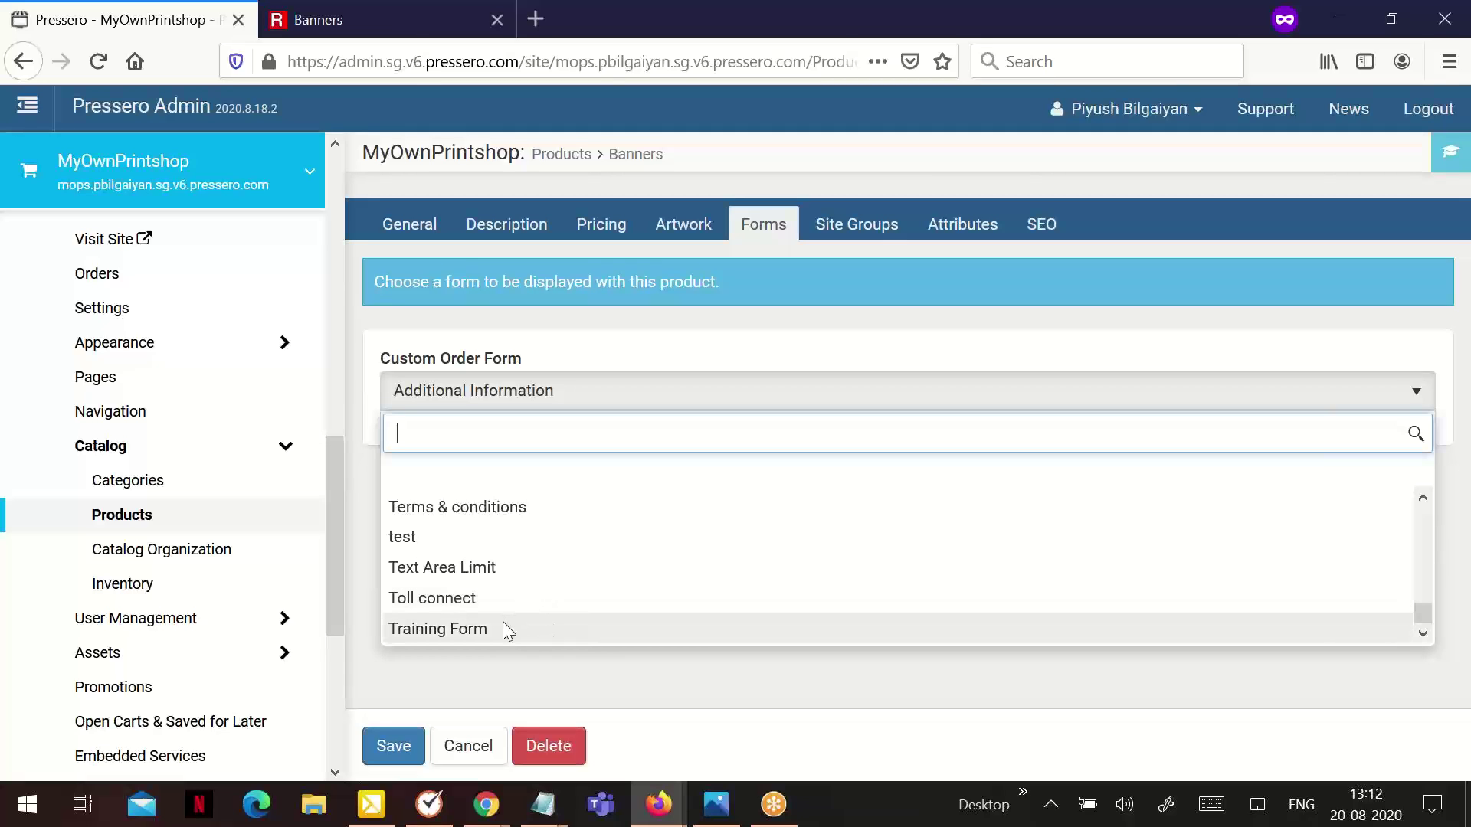
pyautogui.scroll(10, 526, 544)
pyautogui.scroll(2, 526, 544)
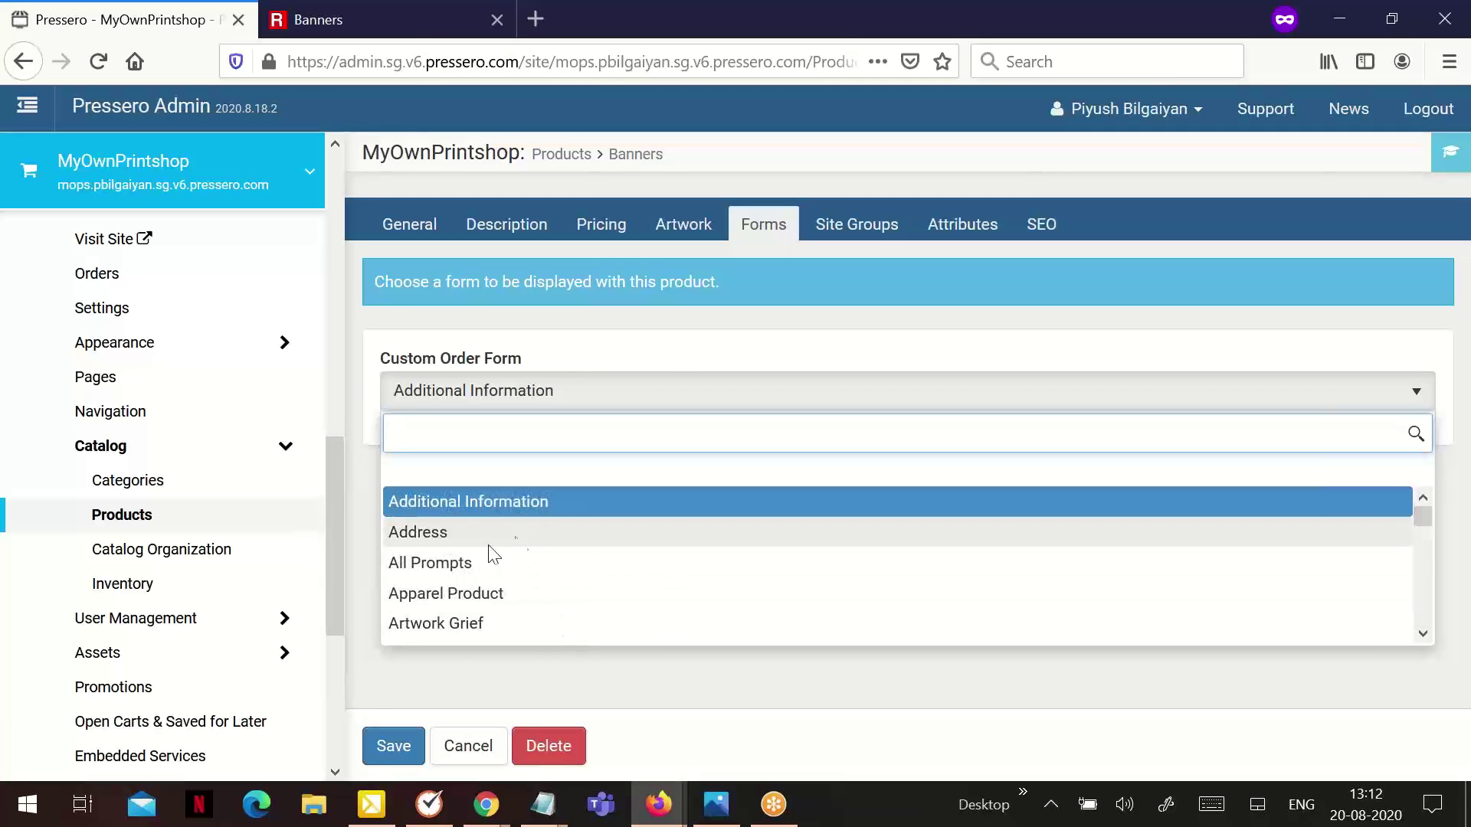
pyautogui.click(475, 503)
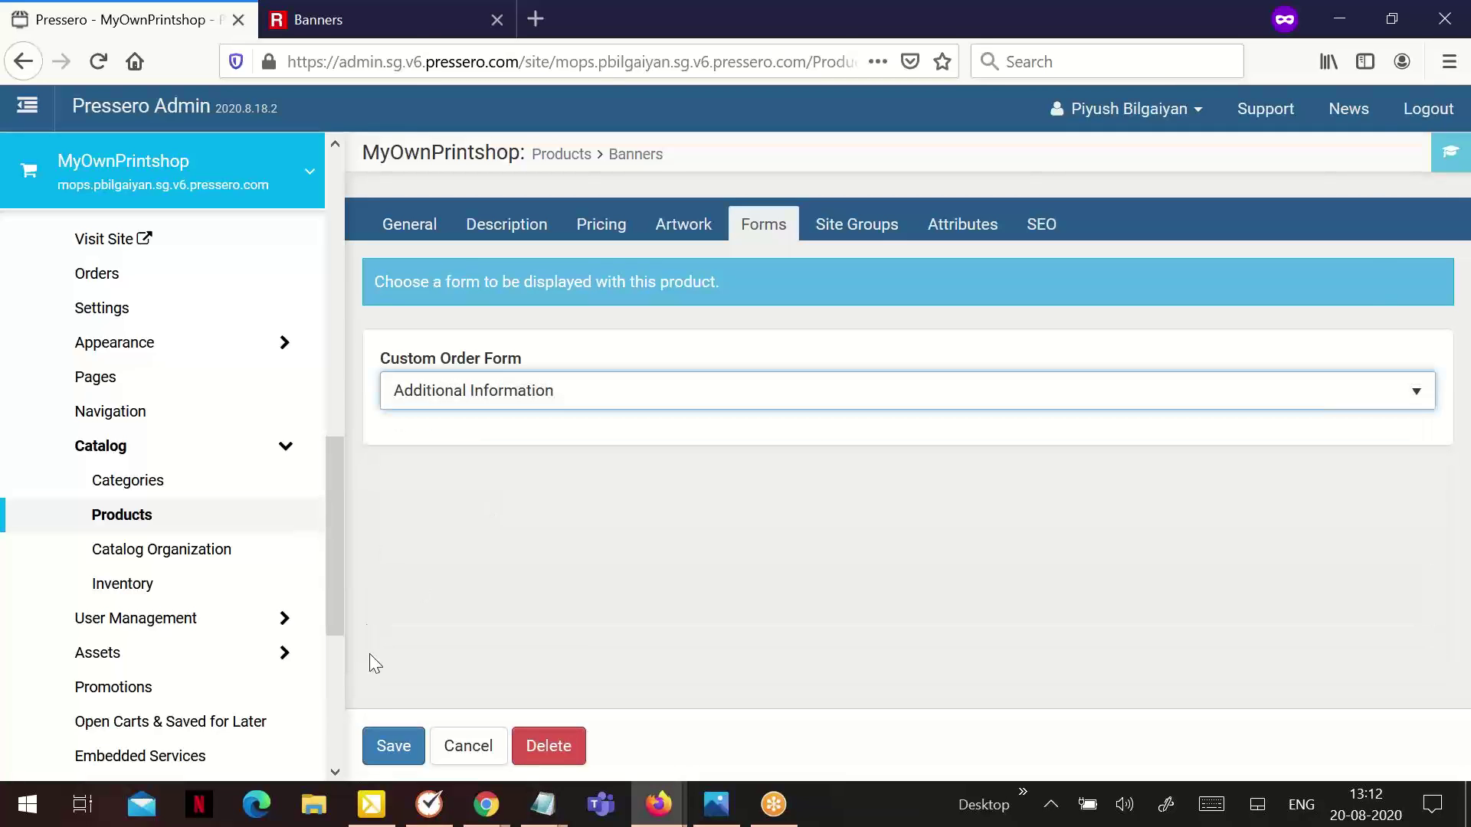
pyautogui.click(410, 726)
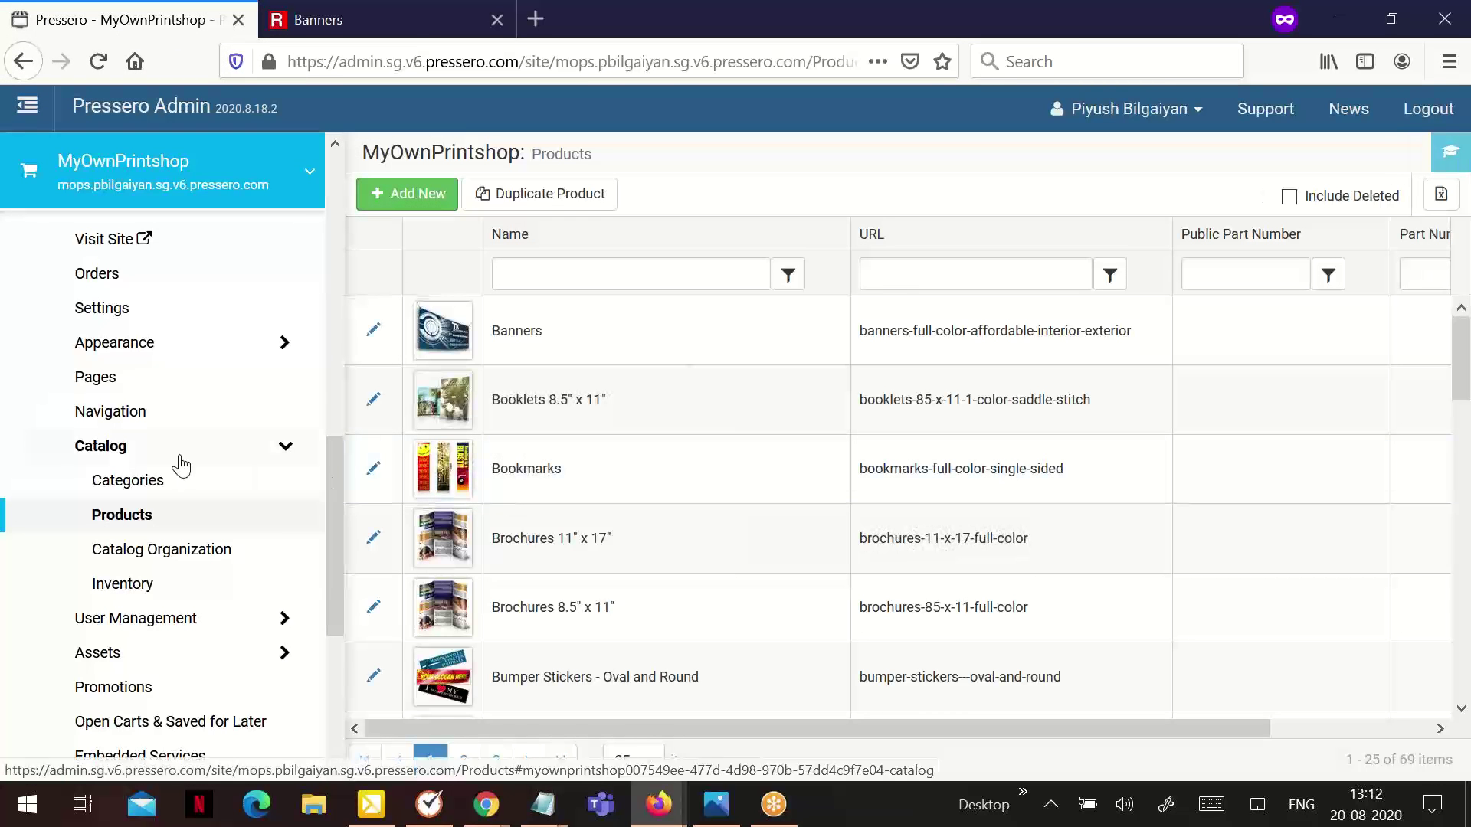
# Open the site's "allprompts" page for editing and show the forms assigned to it.
pyautogui.click(119, 392)
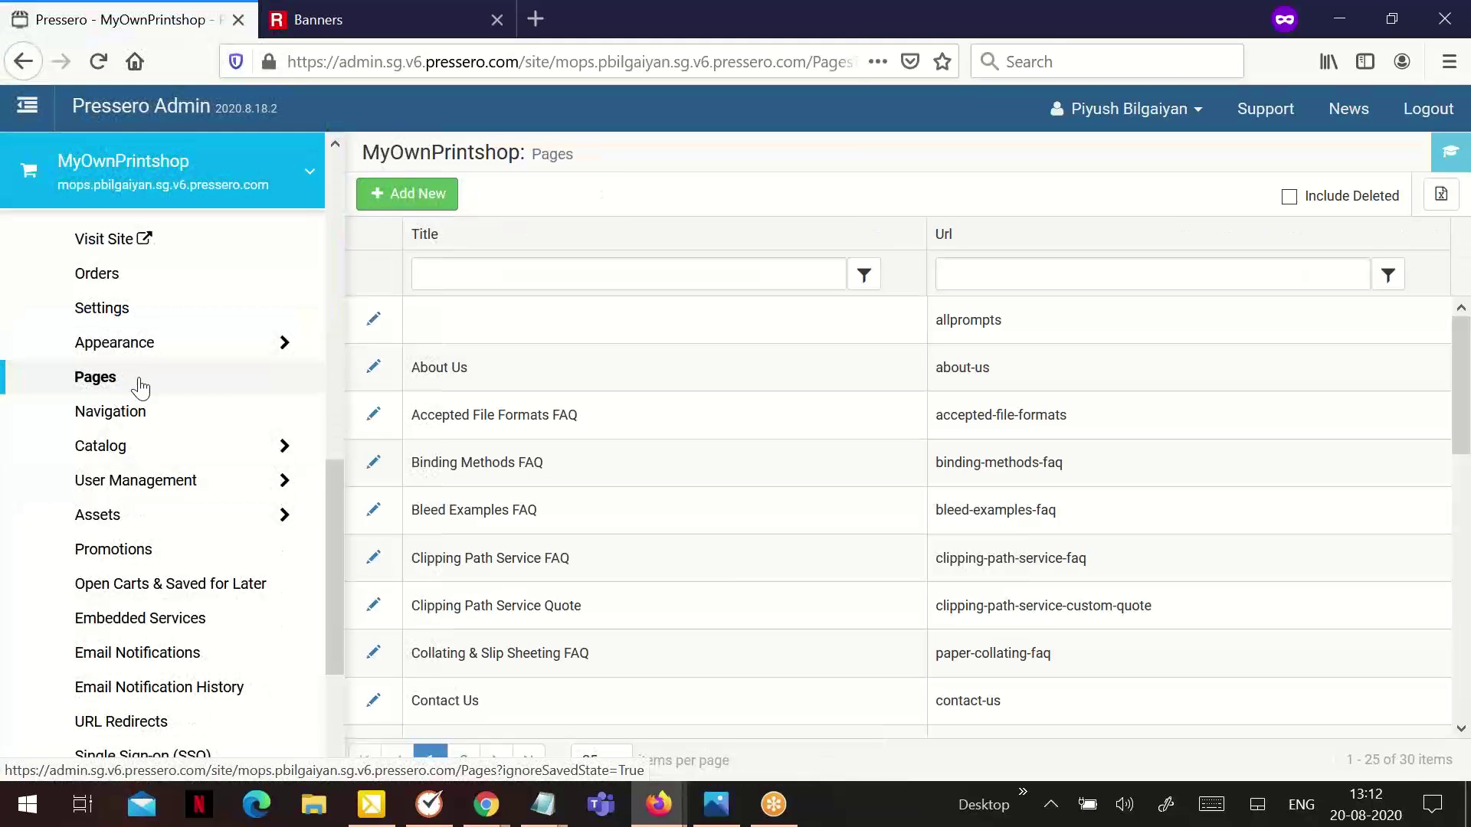
pyautogui.click(369, 327)
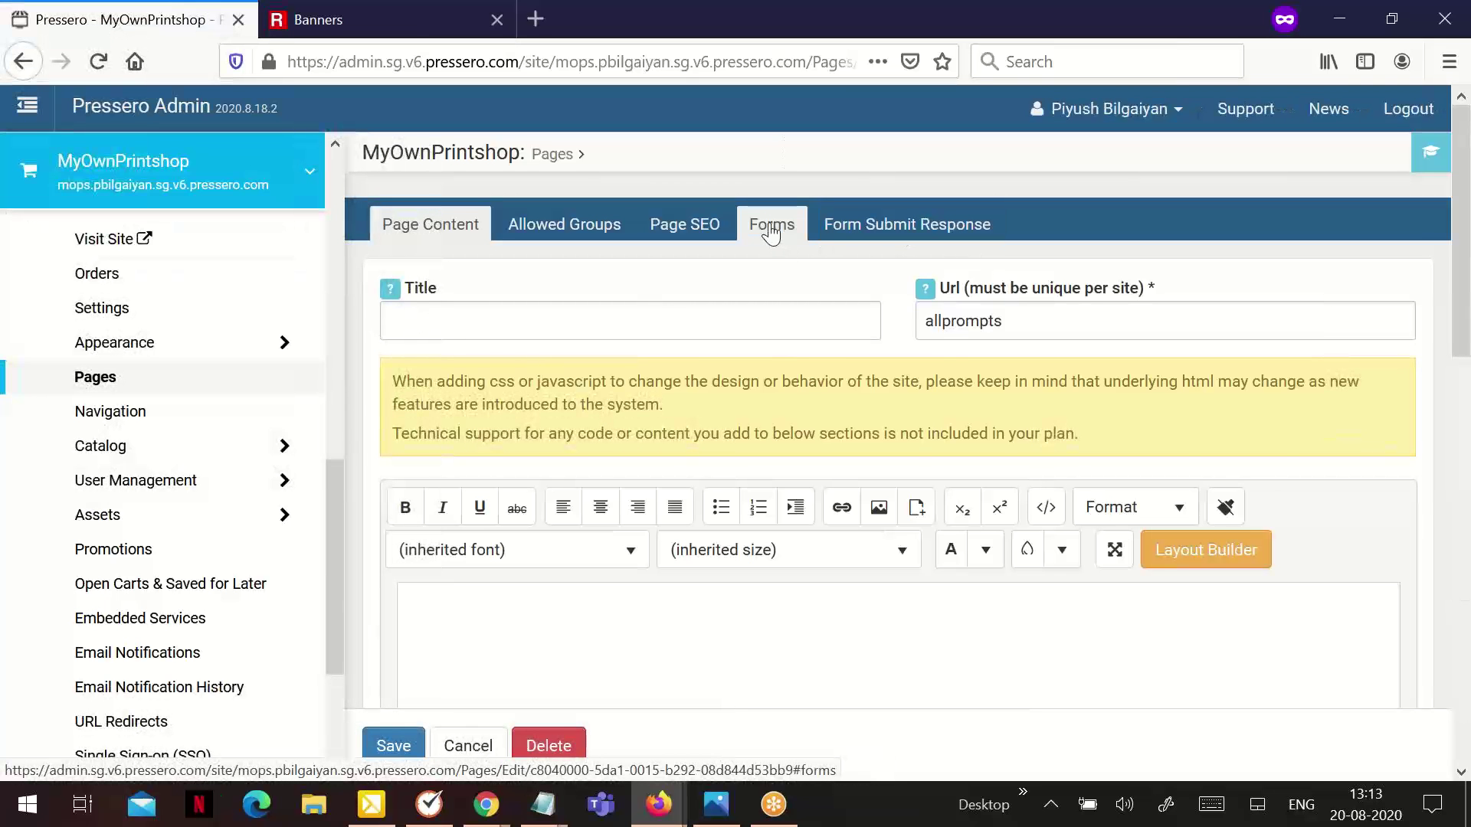
pyautogui.click(772, 234)
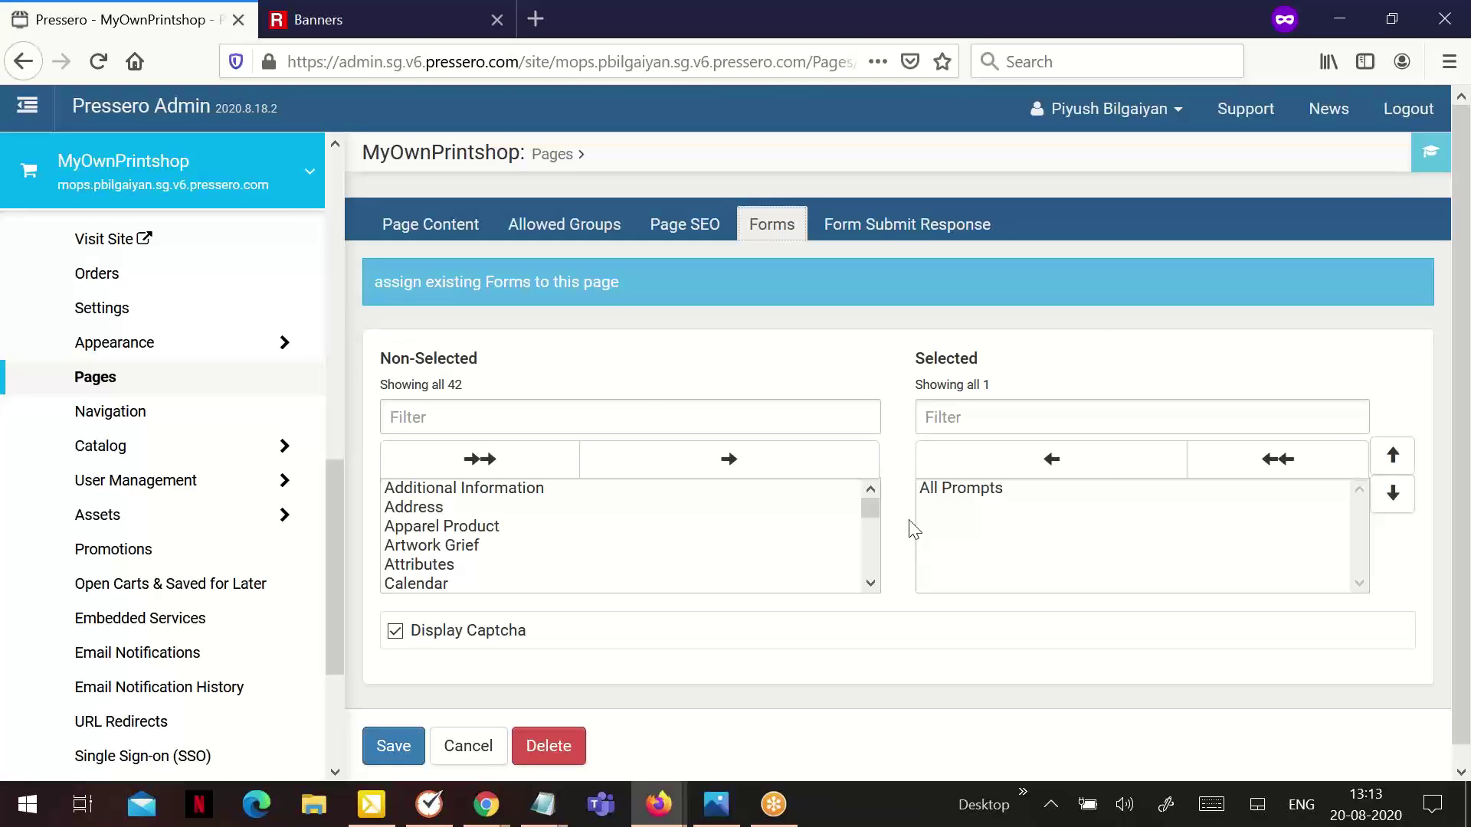
# Set the page's form submit response to "Thank you for submitting the form." and save the page.
pyautogui.click(863, 225)
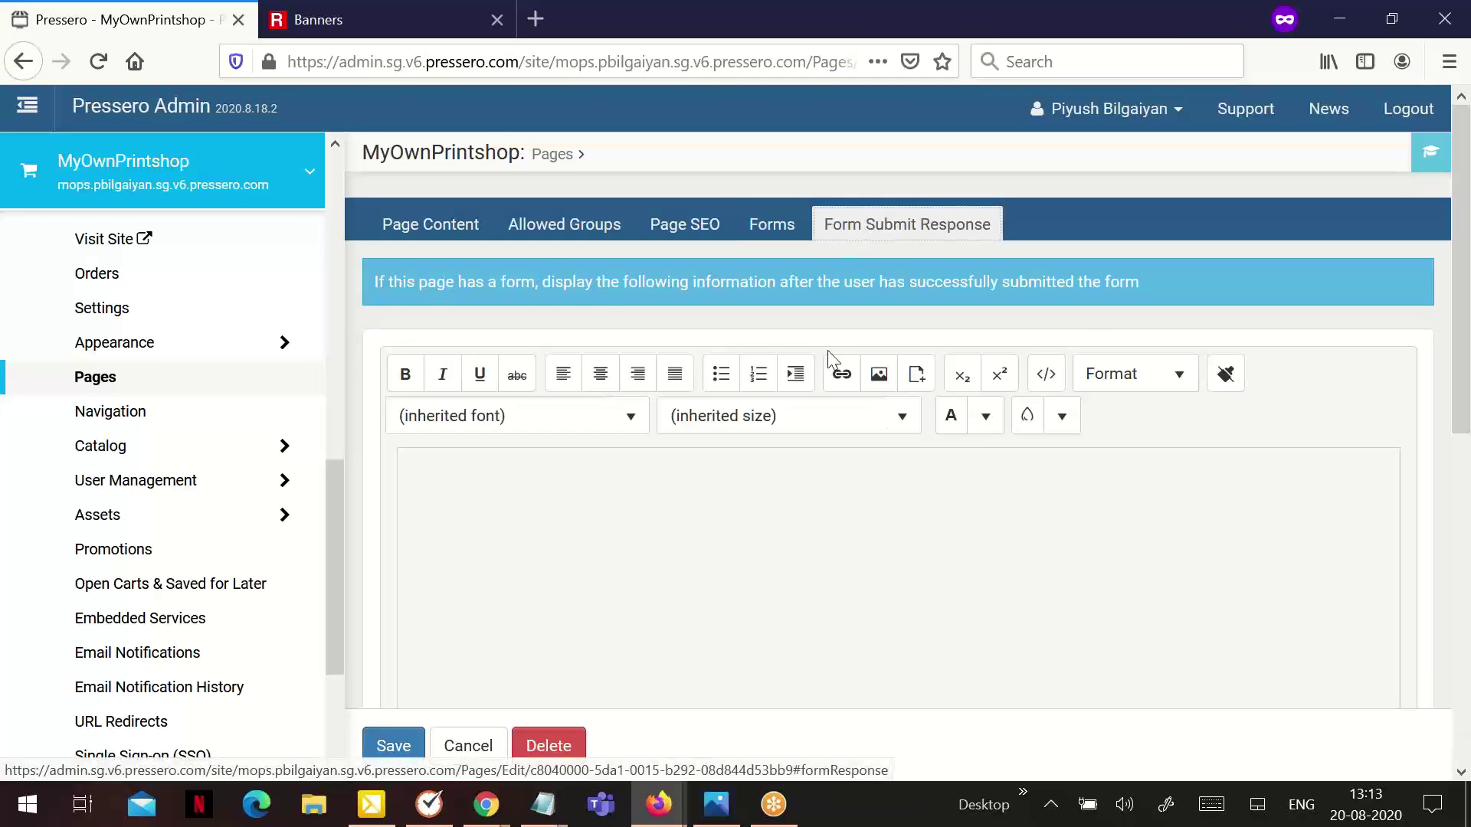
pyautogui.click(524, 530)
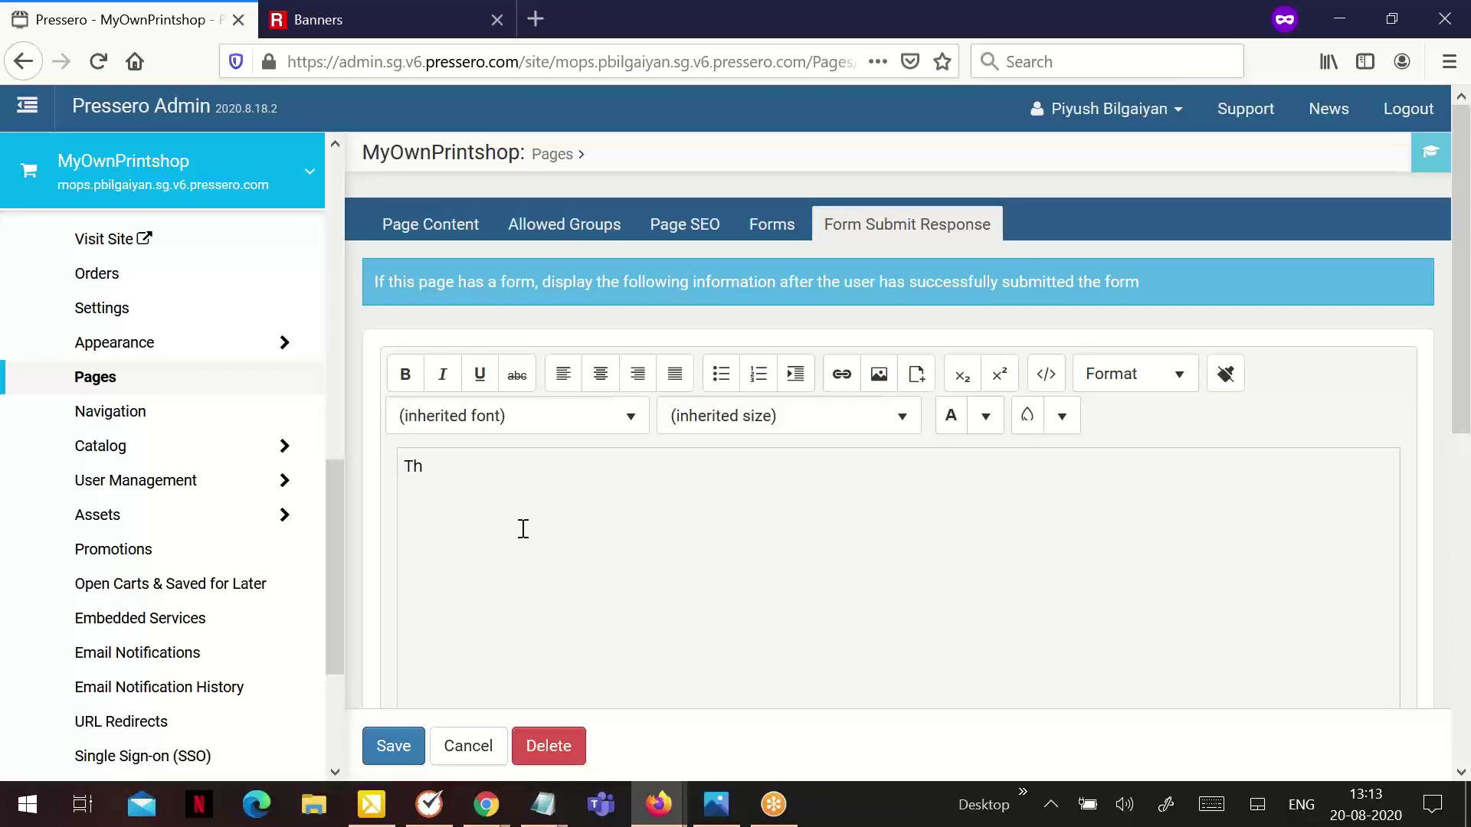
pyautogui.write('Thank you for submitting the form.')
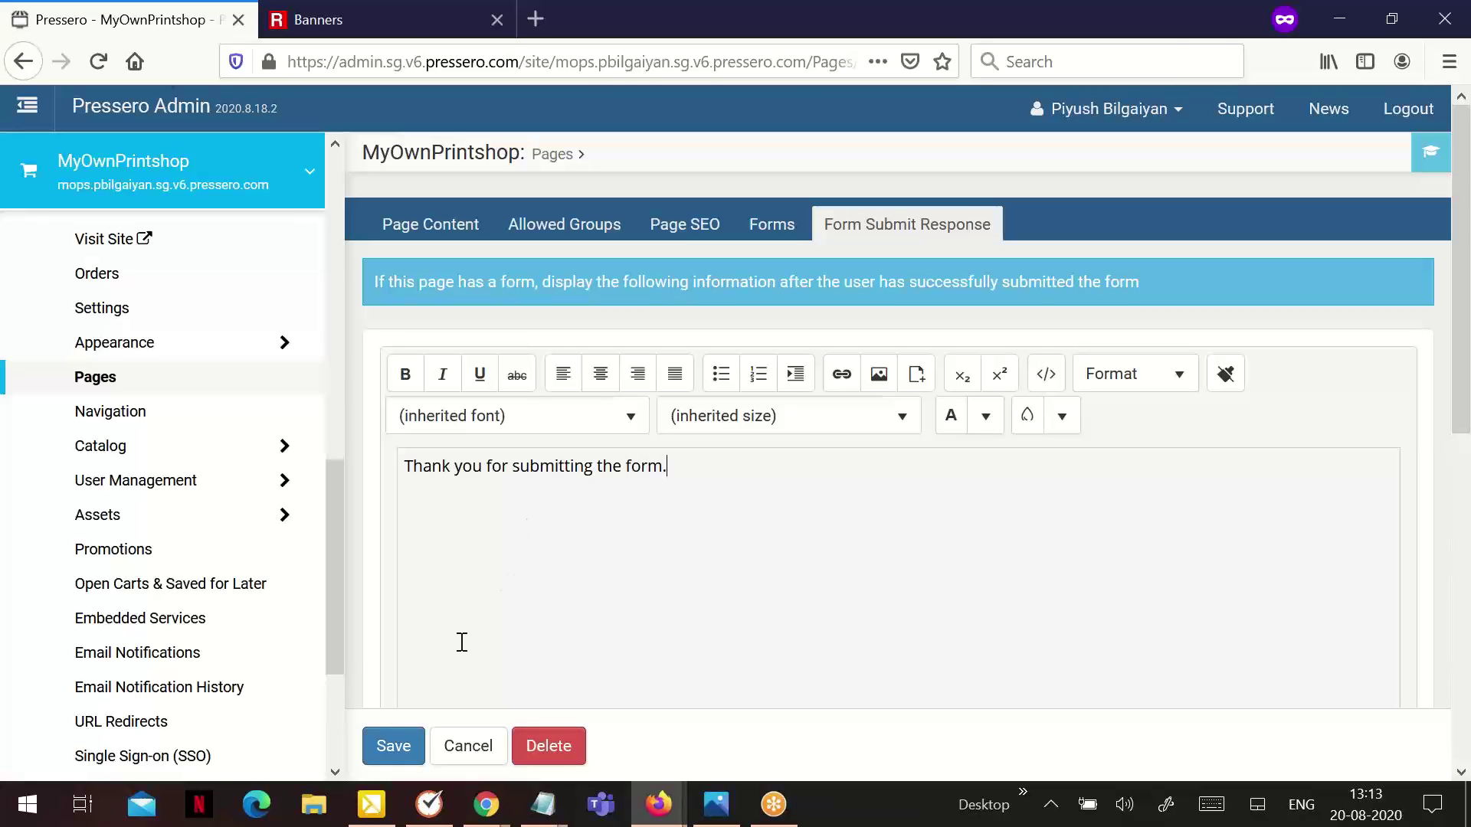
pyautogui.click(393, 746)
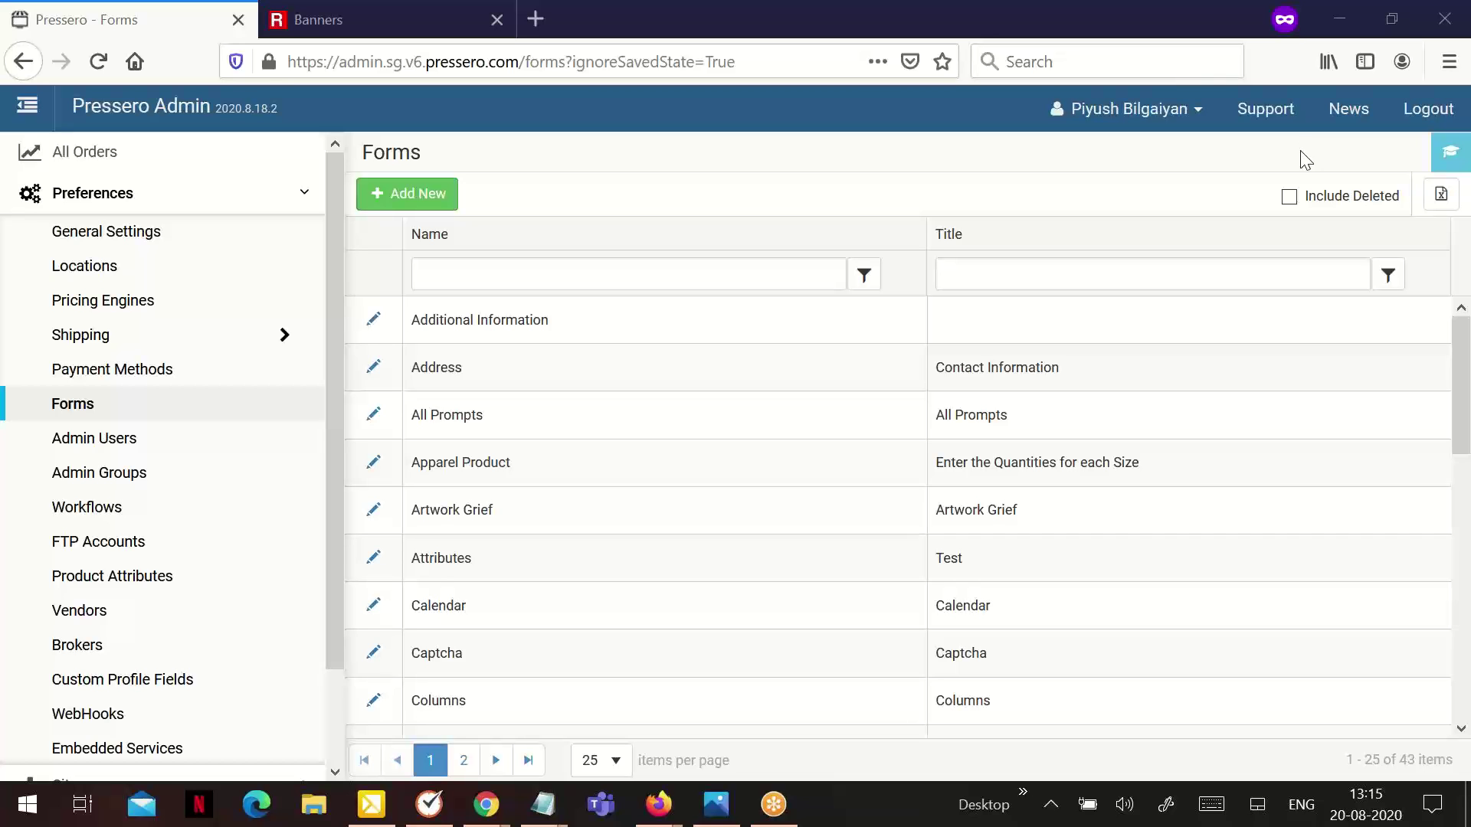
# Open the "All Prompts" form for editing and review its list of form fields.
pyautogui.click(374, 419)
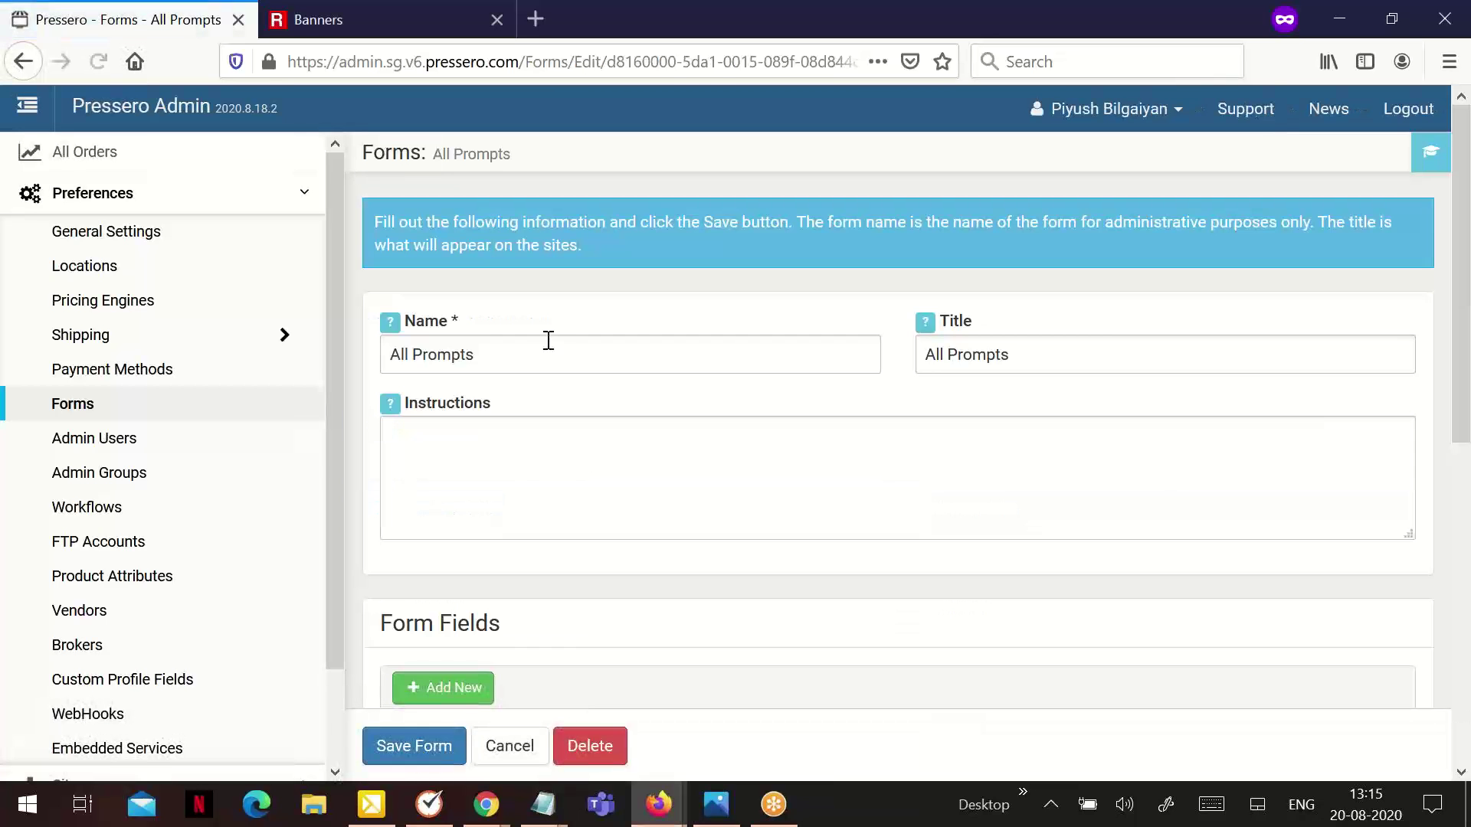
pyautogui.scroll(-8, 562, 338)
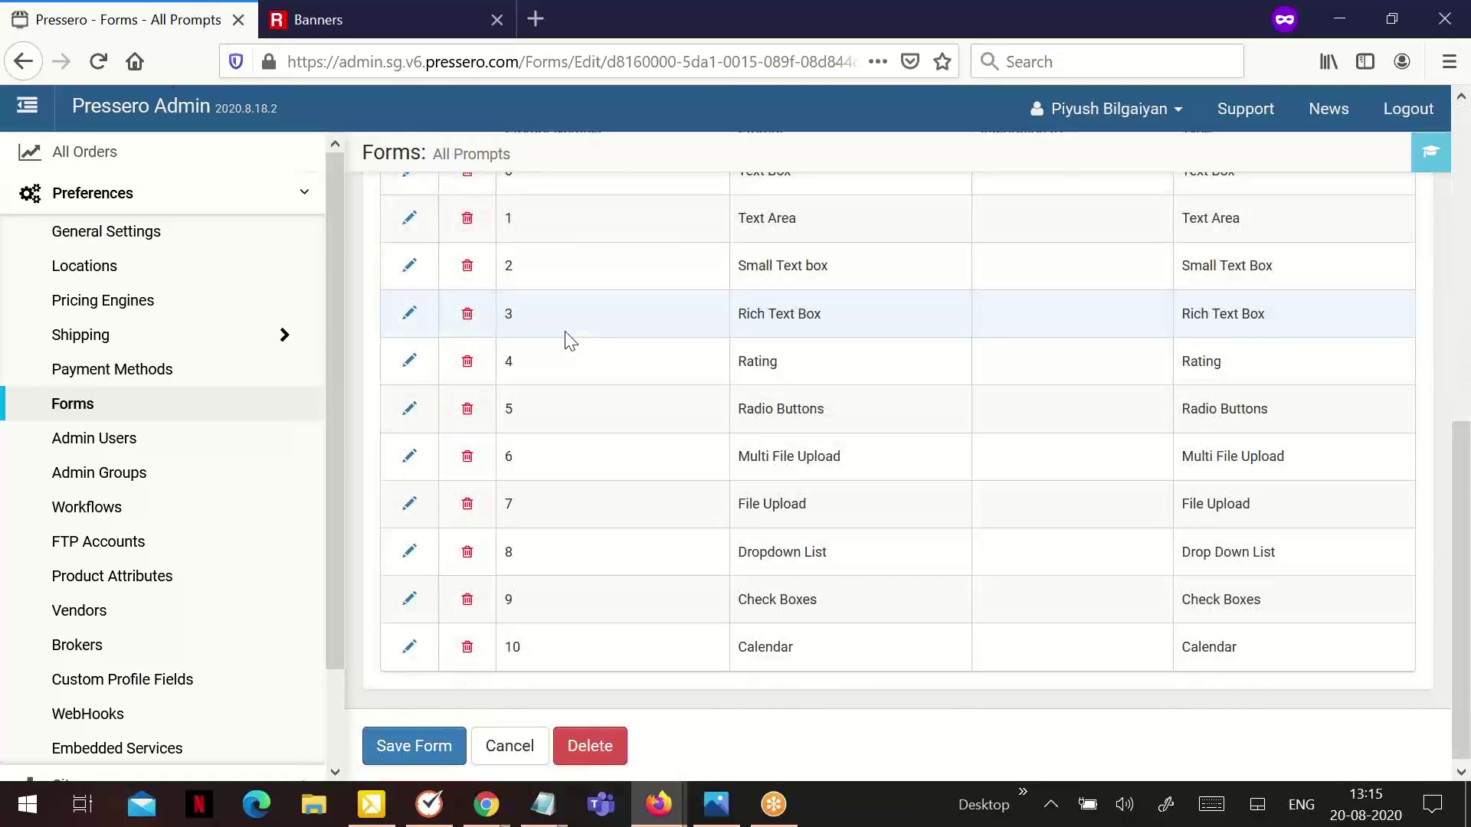
pyautogui.scroll(3, 566, 337)
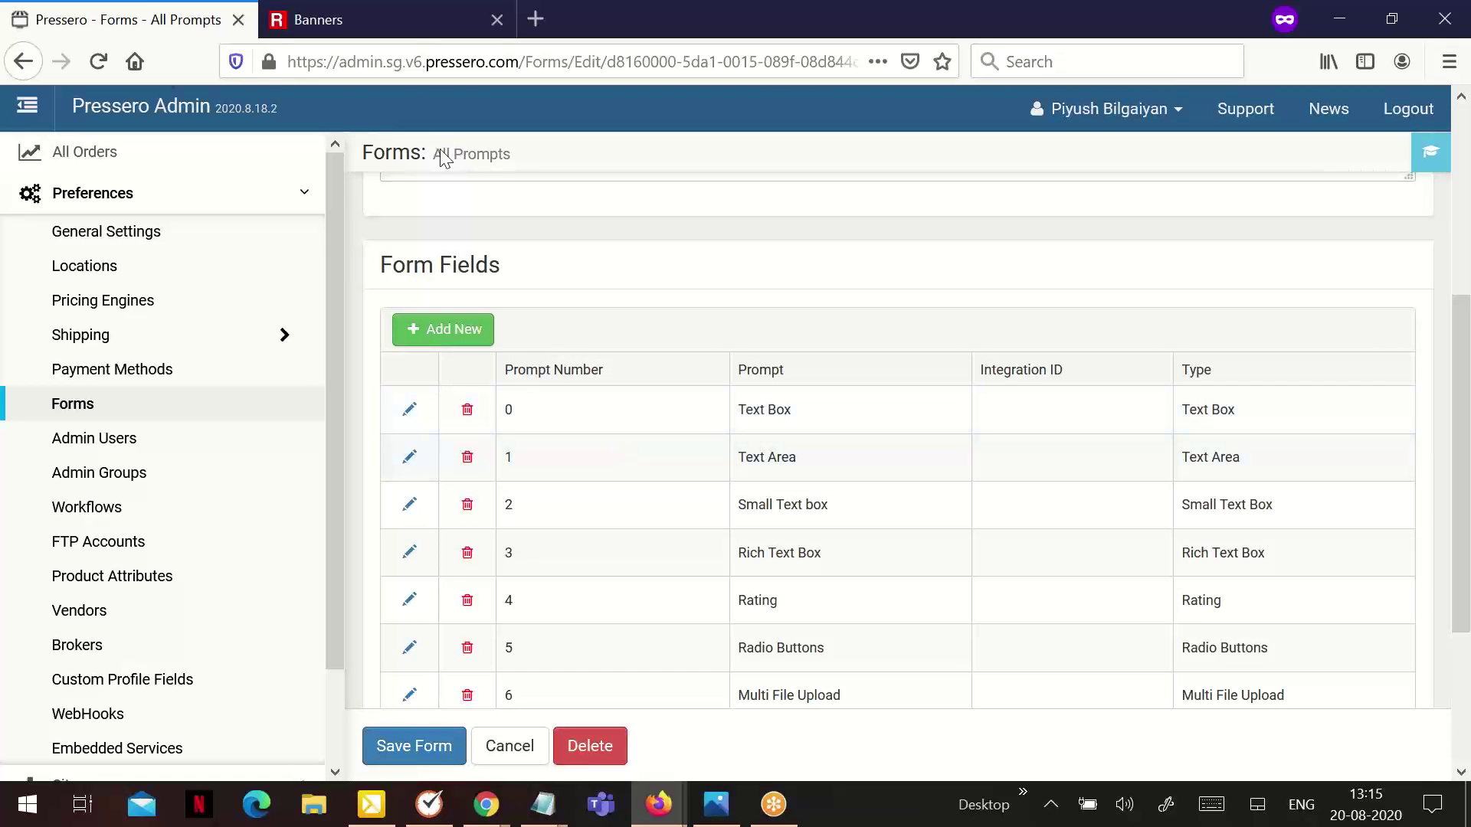
# Open the storefront page mops.pbilgaiyan.sg.v6.pressero.com/page/allprompts in the site's browser tab.
pyautogui.click(377, 30)
pyautogui.click(576, 61)
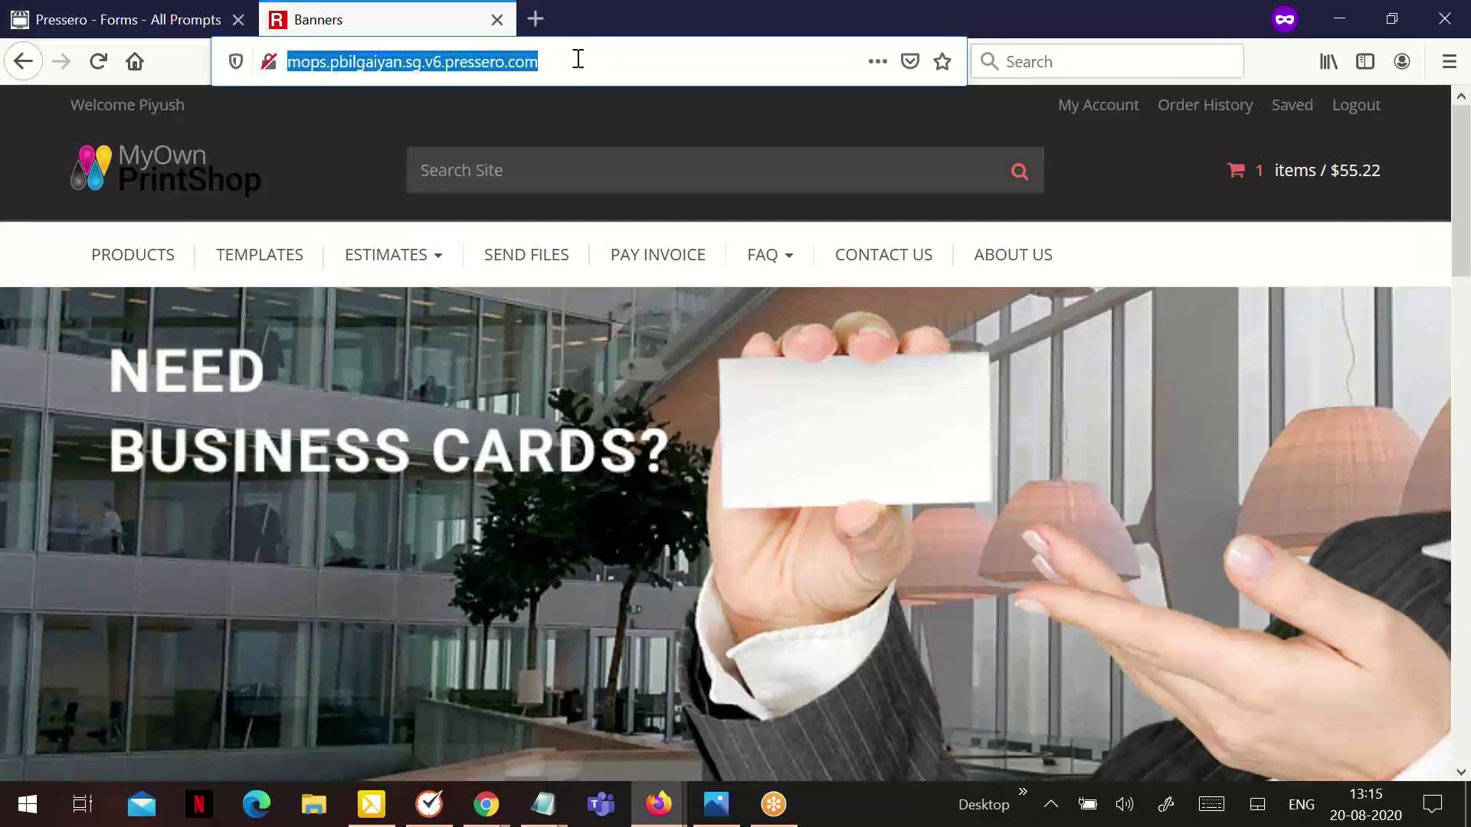
pyautogui.click(591, 69)
pyautogui.write('/p')
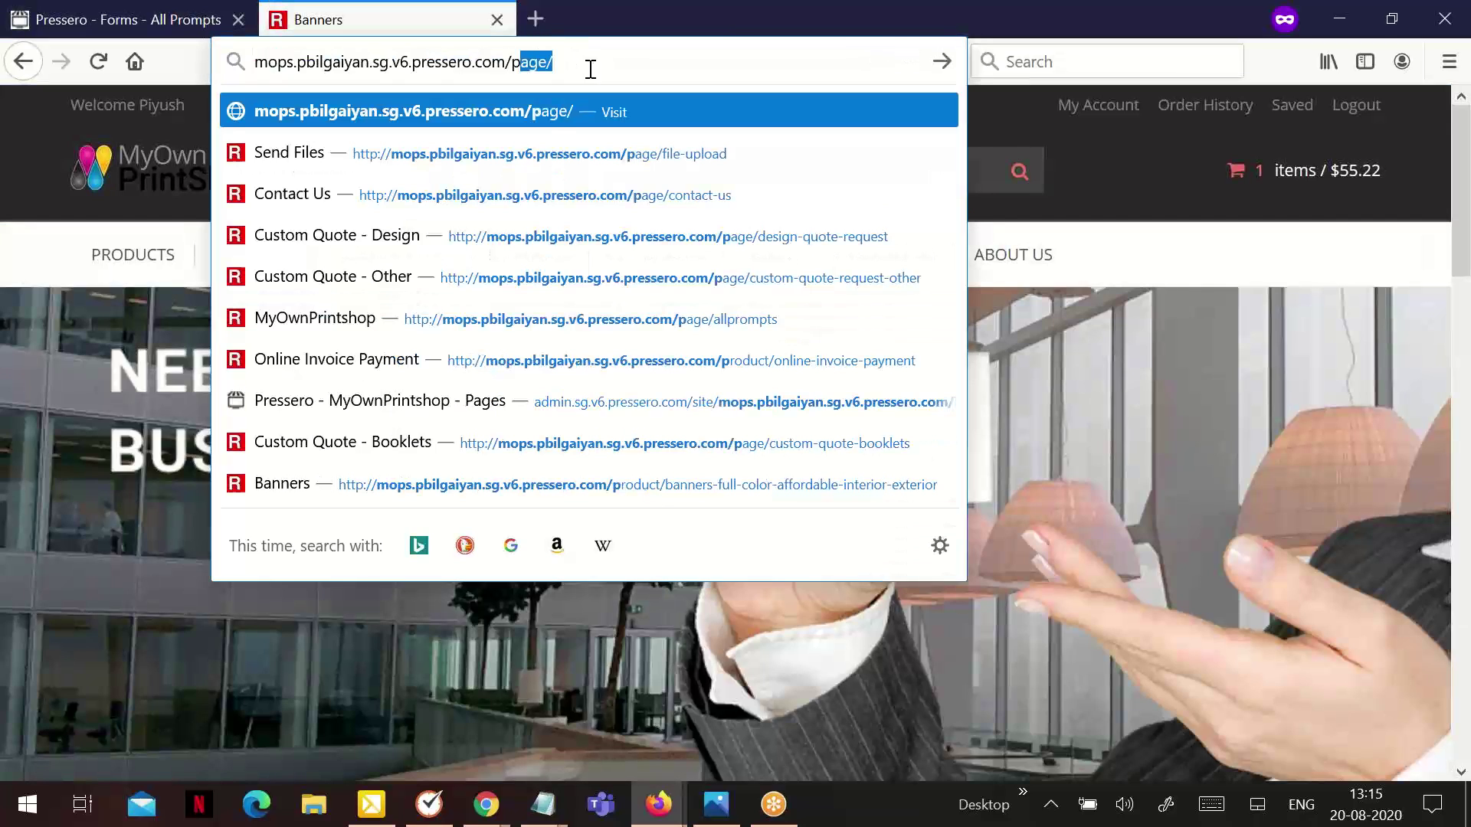
pyautogui.write('age/all')
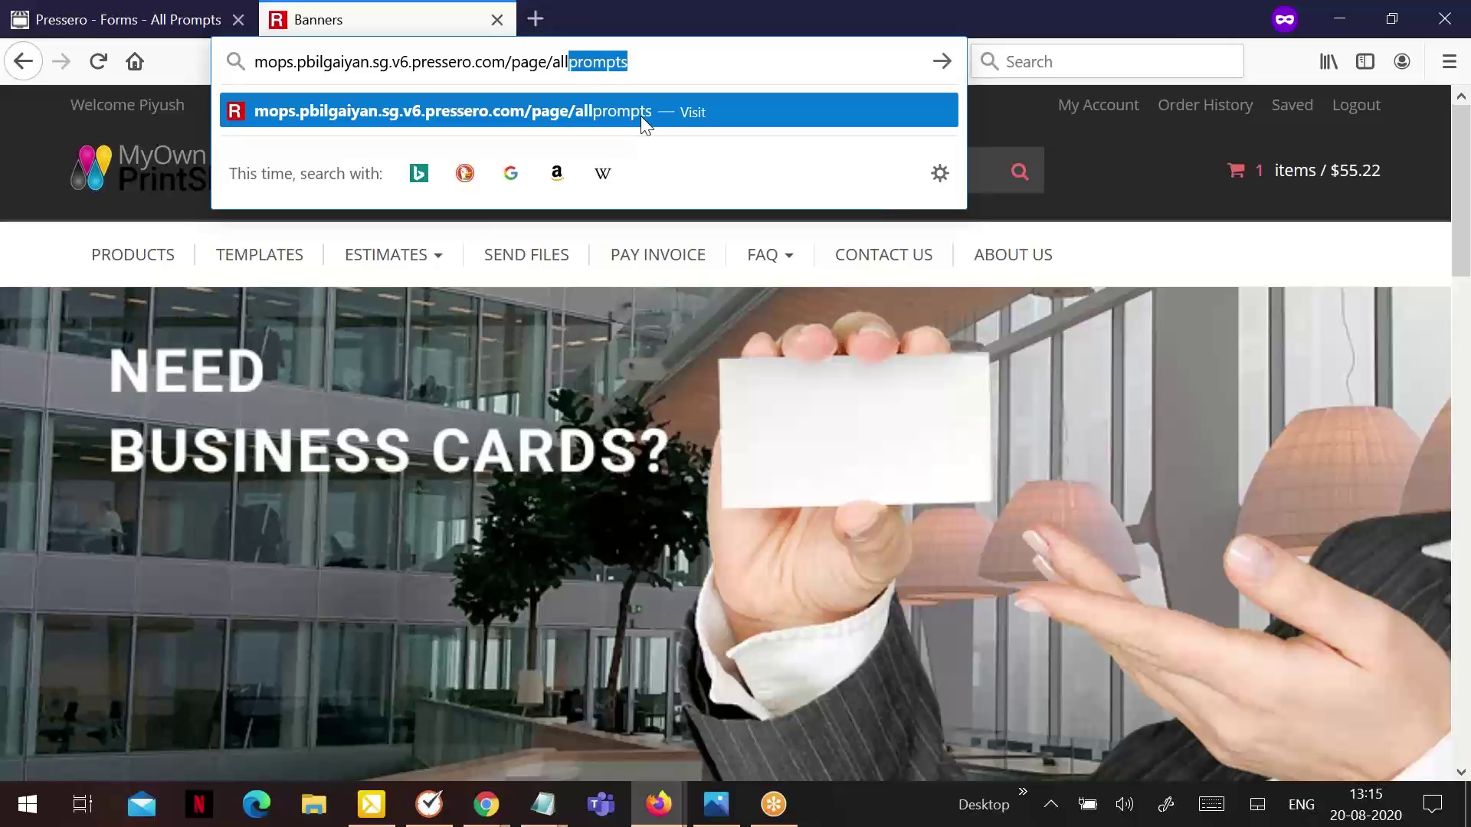
pyautogui.press('Return')
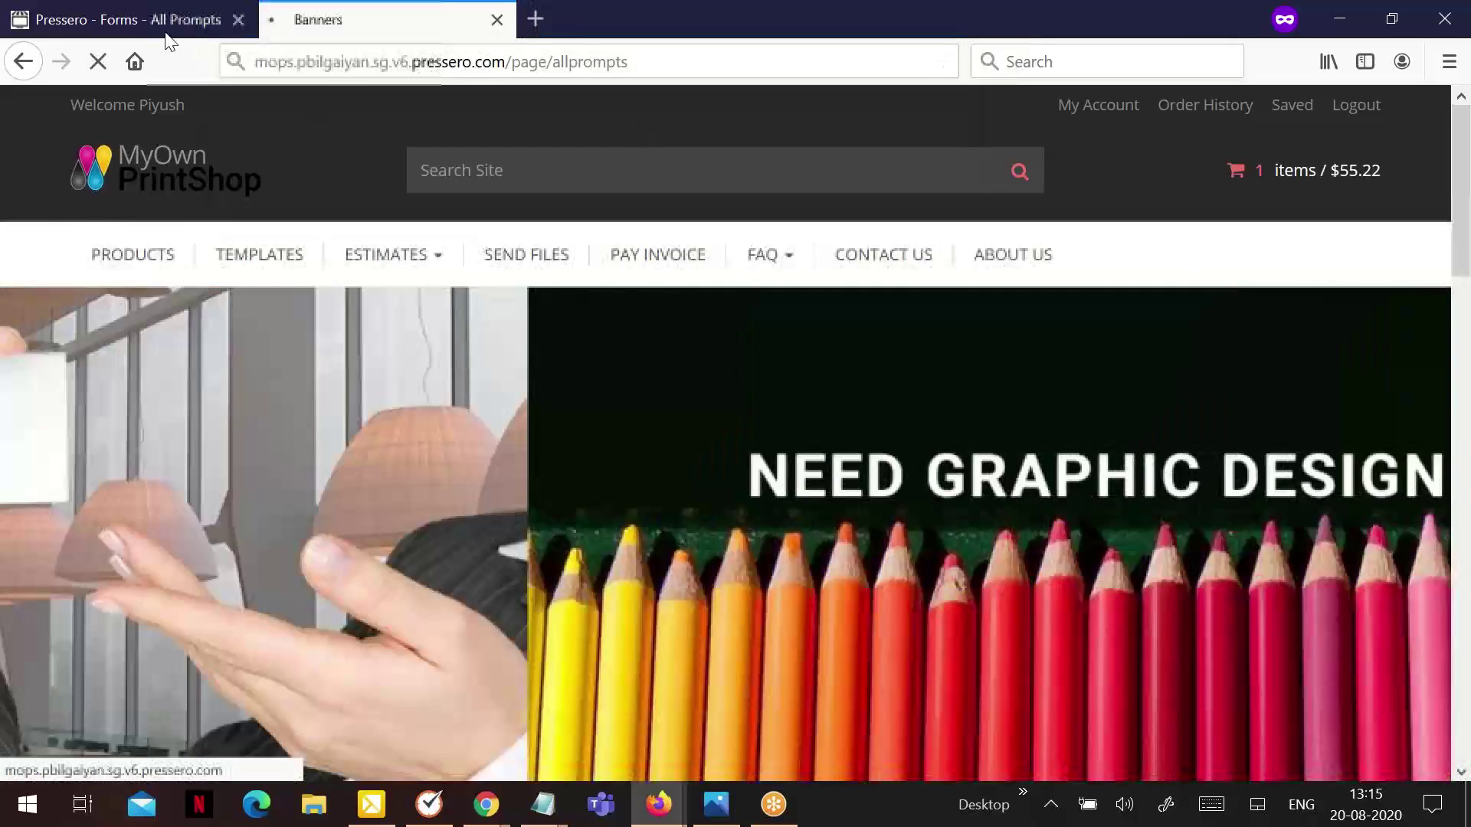
# Examine the Text Box field's settings in the All Prompts form, compare it with the storefront page, and leave it without saving.
pyautogui.click(153, 21)
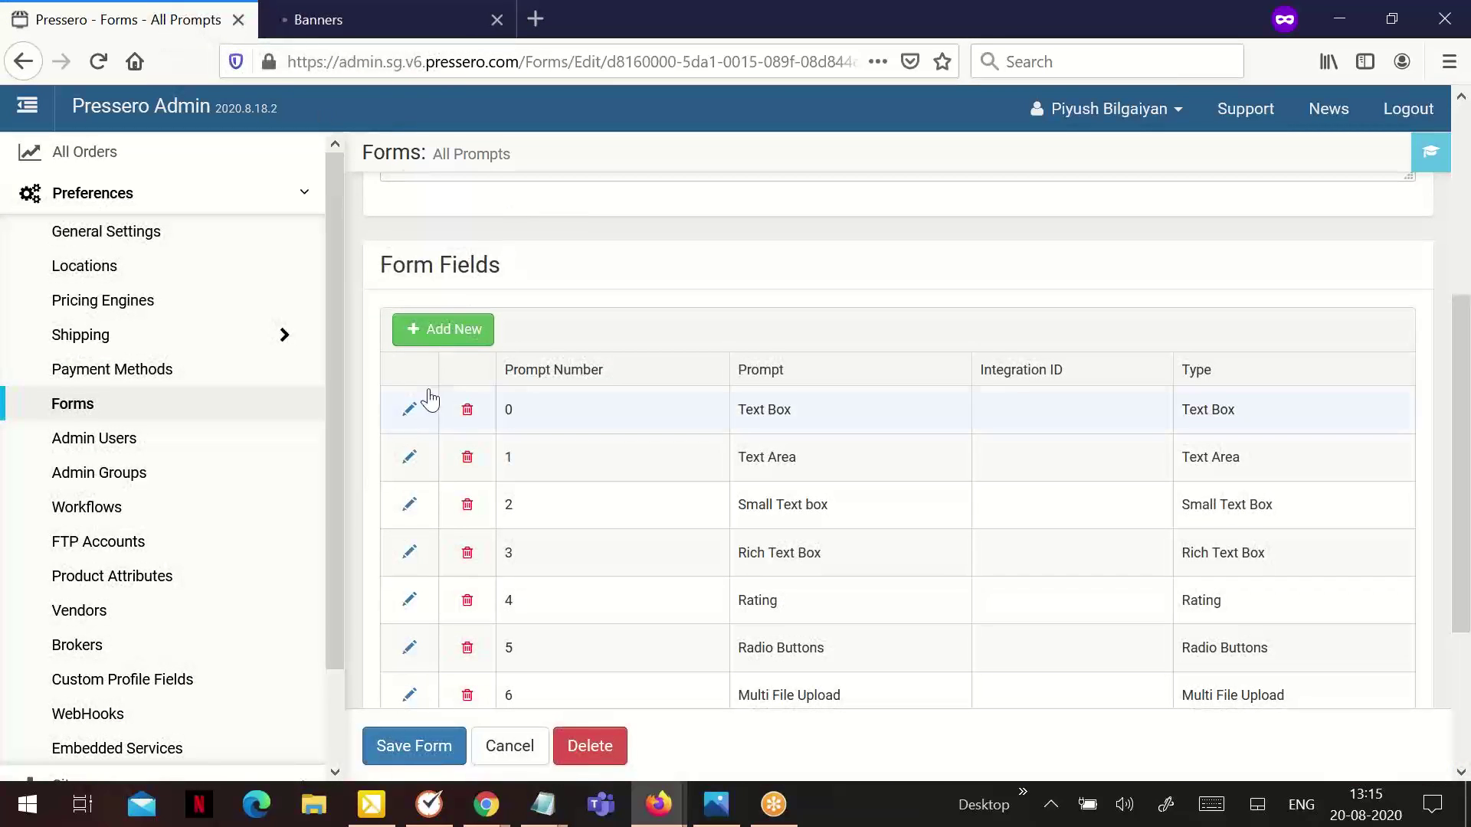
pyautogui.click(410, 408)
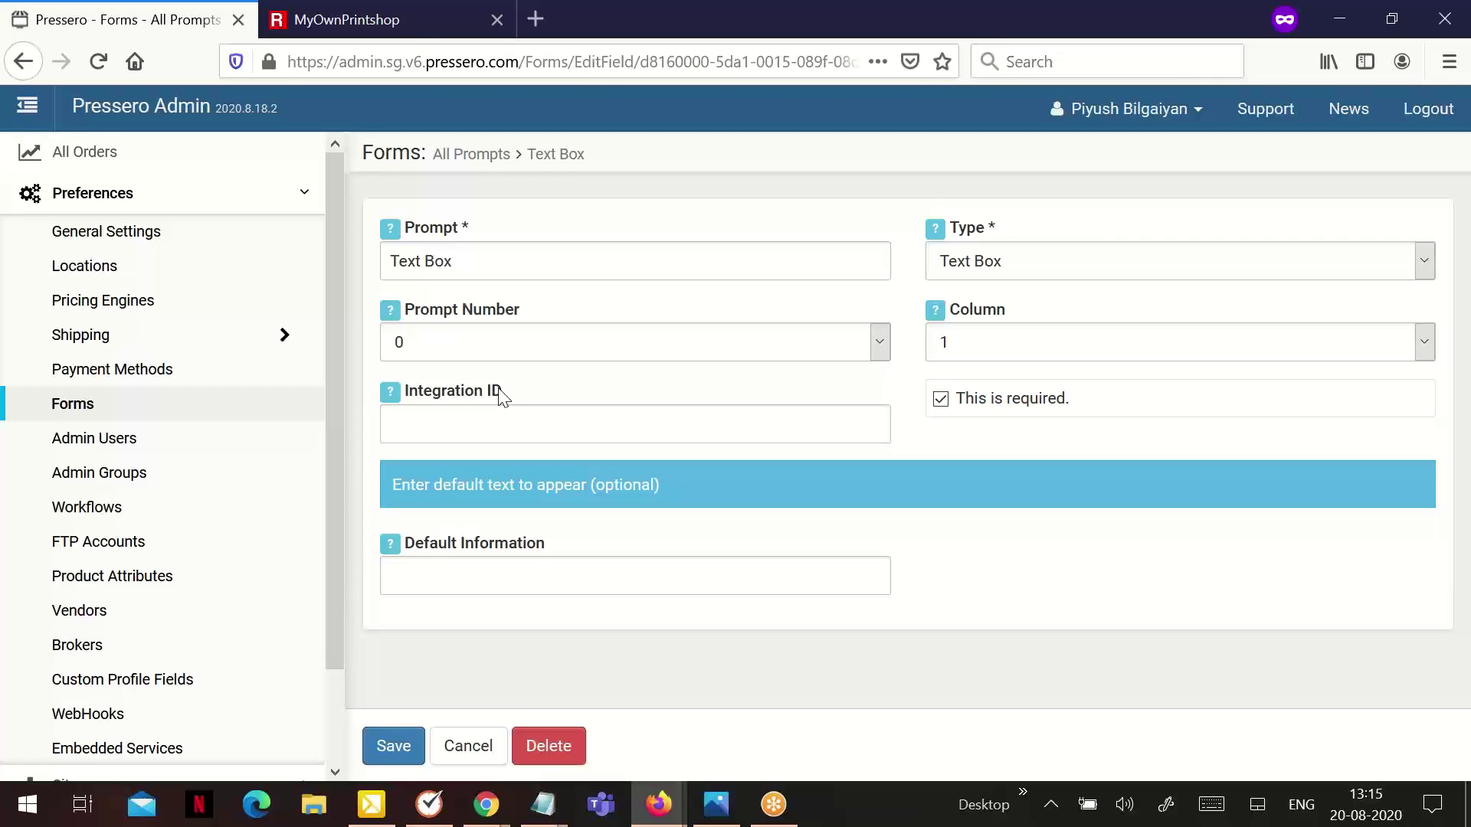
pyautogui.click(375, 23)
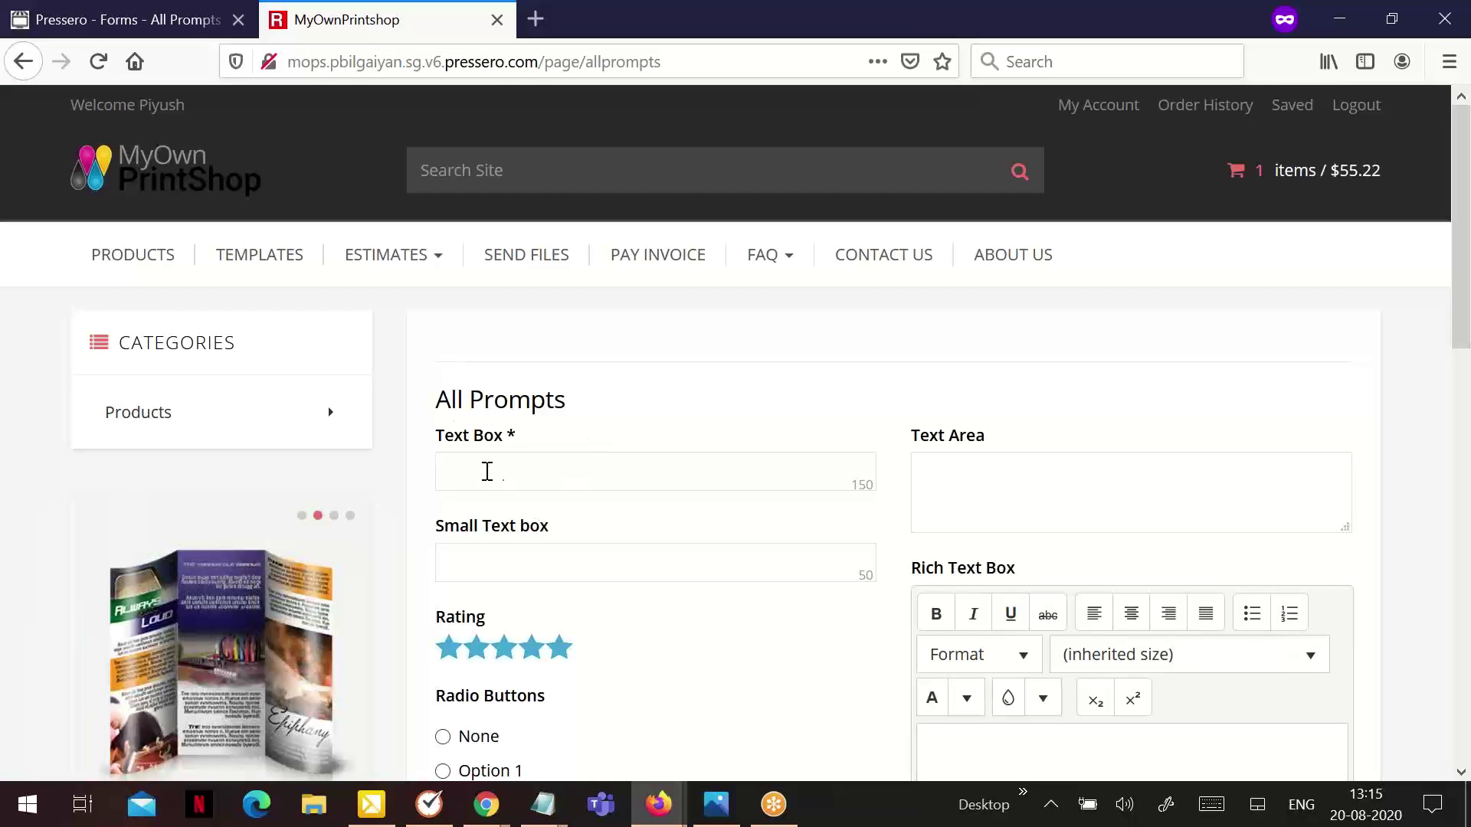
pyautogui.click(157, 23)
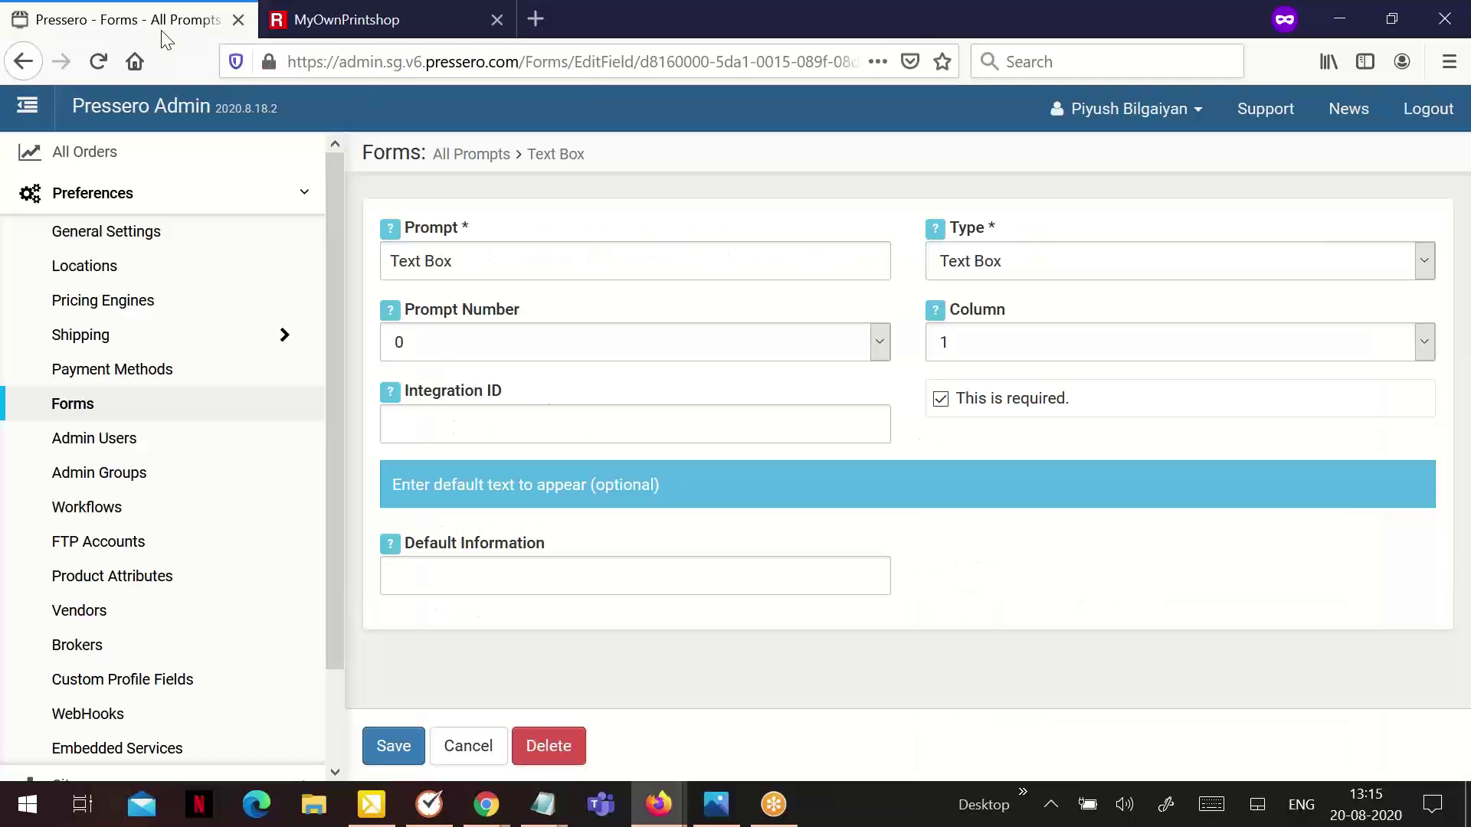
pyautogui.click(466, 747)
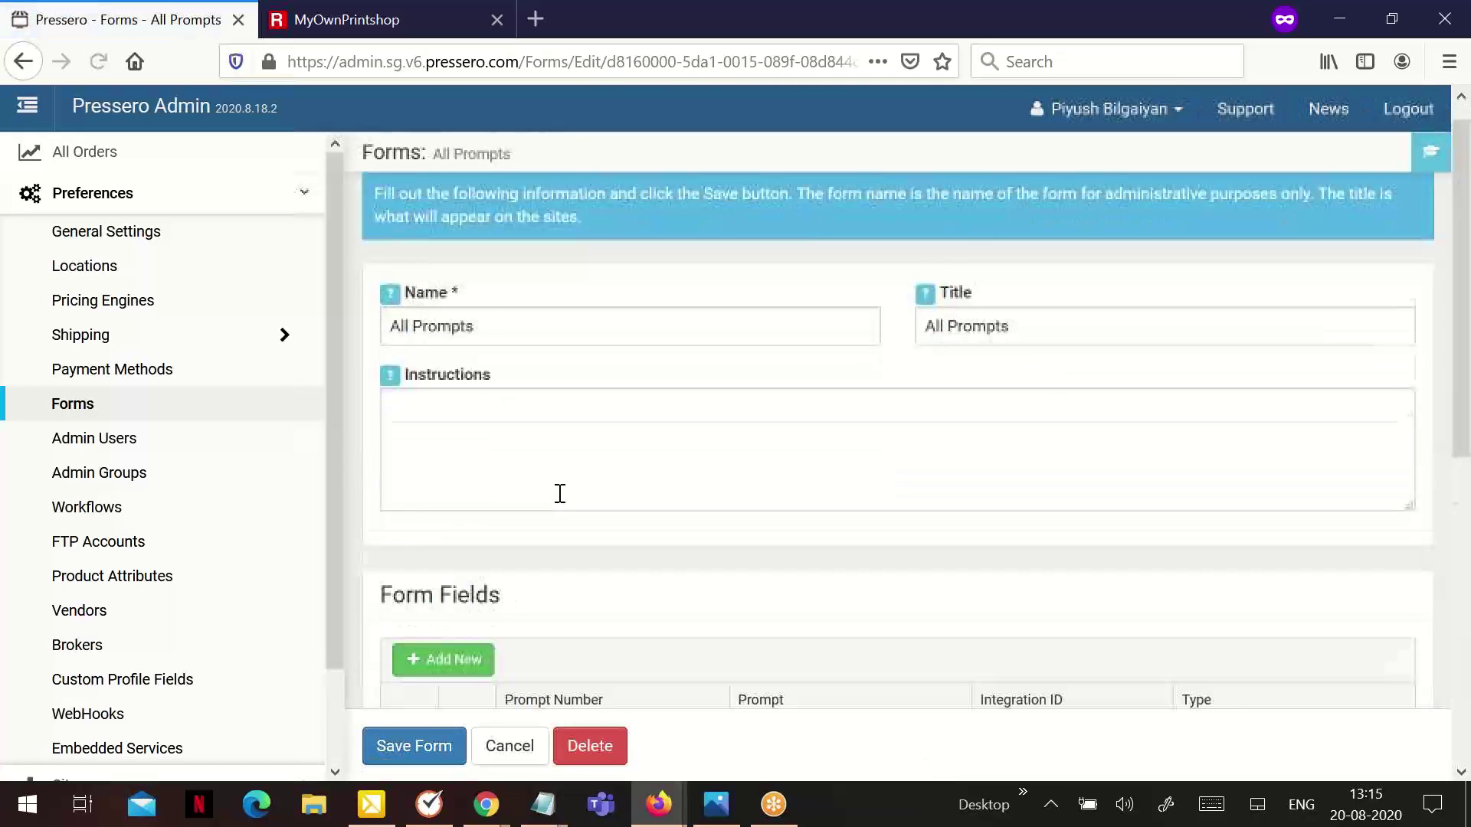
# Examine the Text Area field's settings in the All Prompts form, leave without saving, and view the field on the storefront page.
pyautogui.scroll(-3, 560, 494)
pyautogui.click(409, 576)
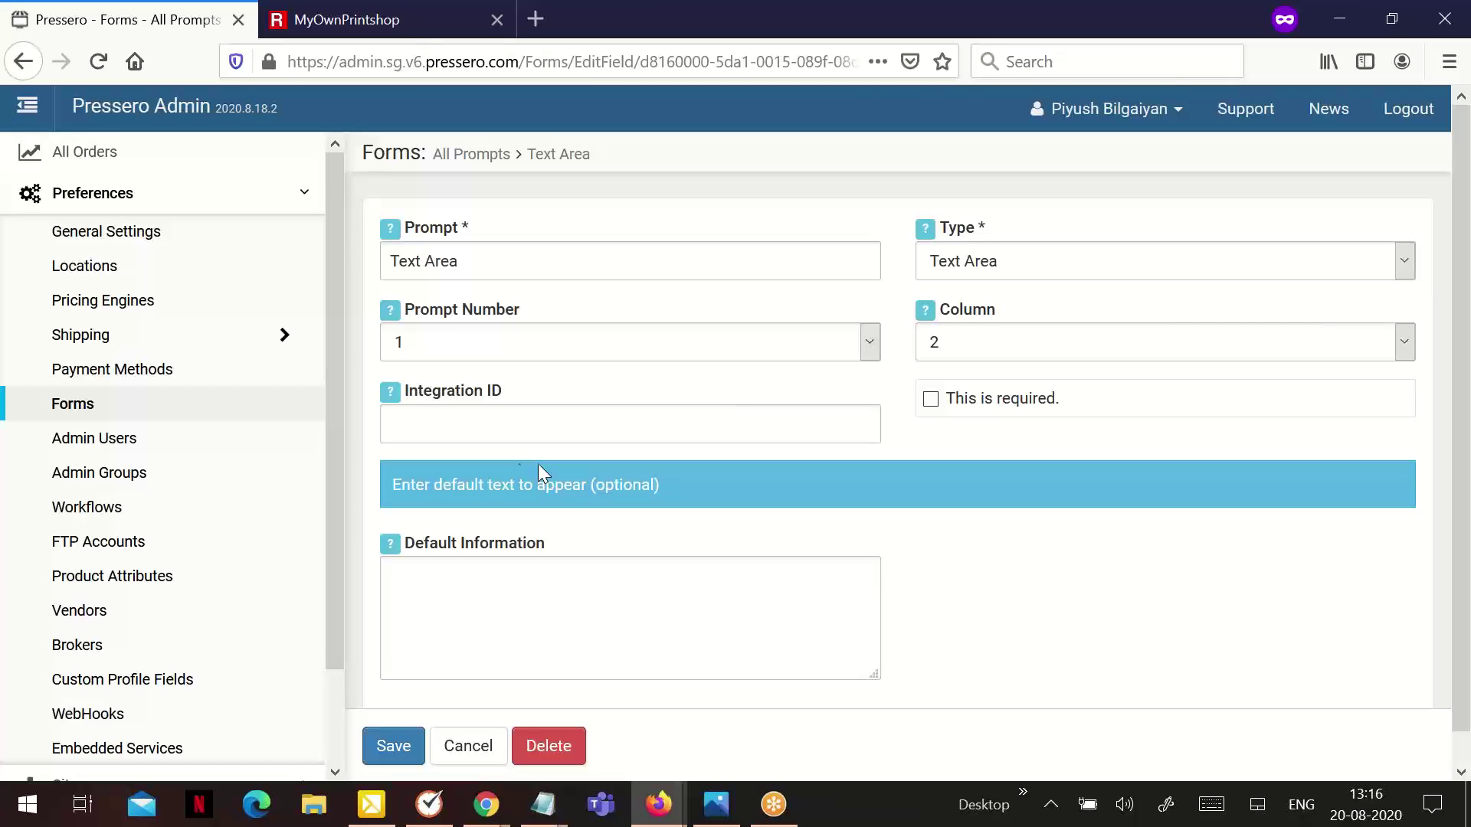
pyautogui.click(477, 748)
pyautogui.click(381, 9)
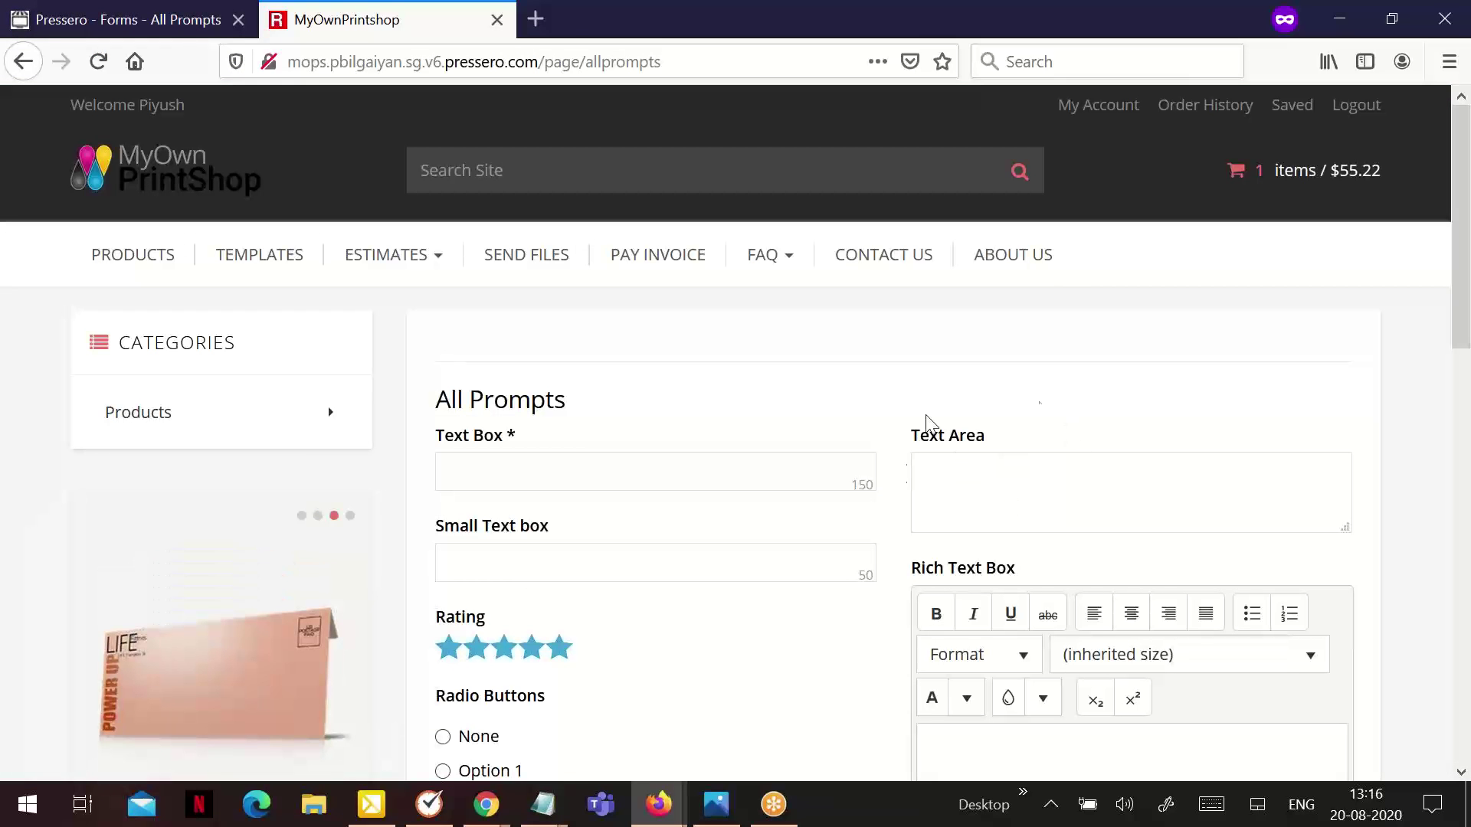
# Examine the Small Text box field and its available types, compare it with the storefront page, and leave it without saving.
pyautogui.click(96, 23)
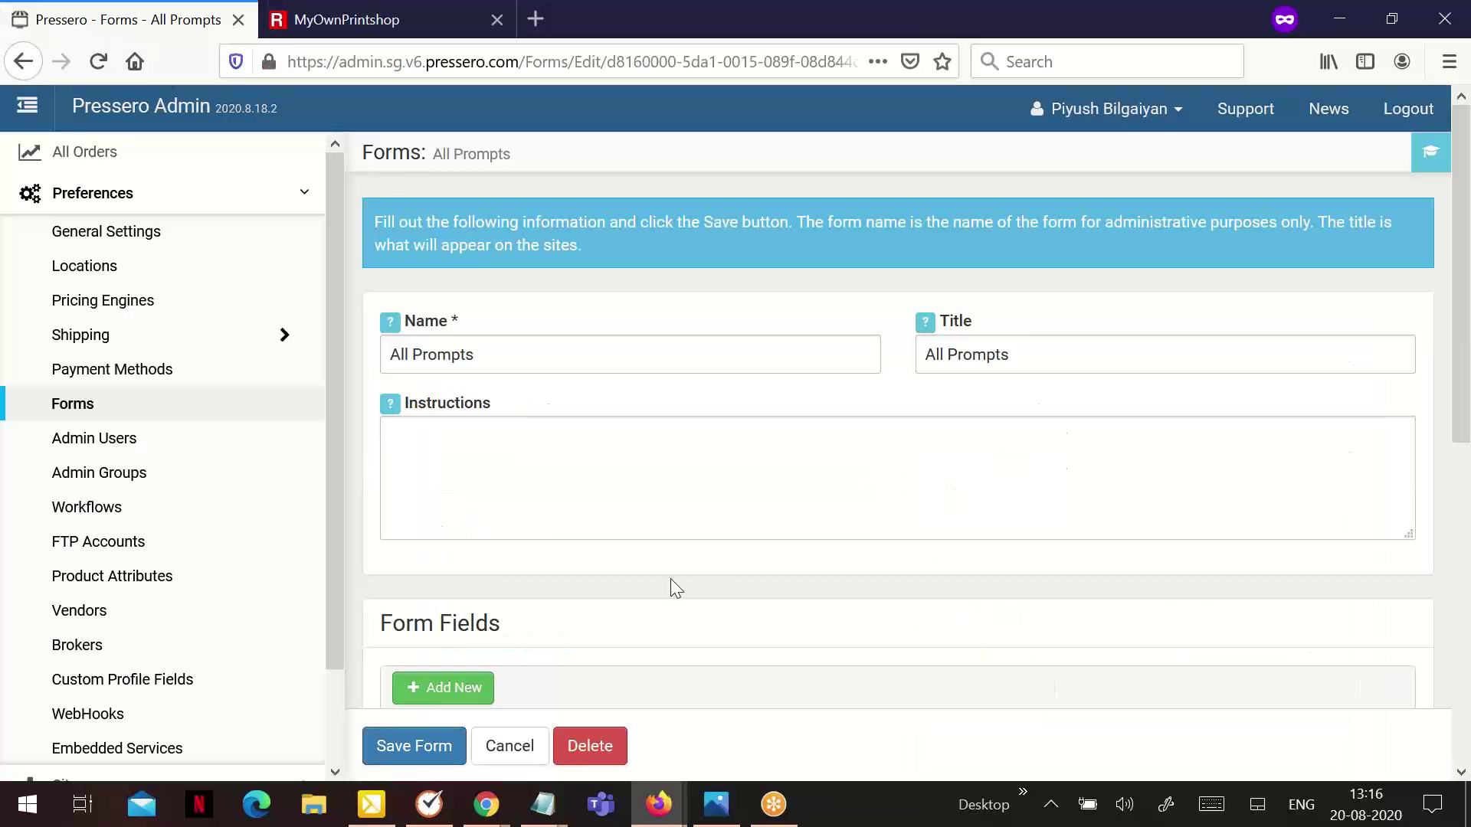
pyautogui.scroll(-5, 564, 470)
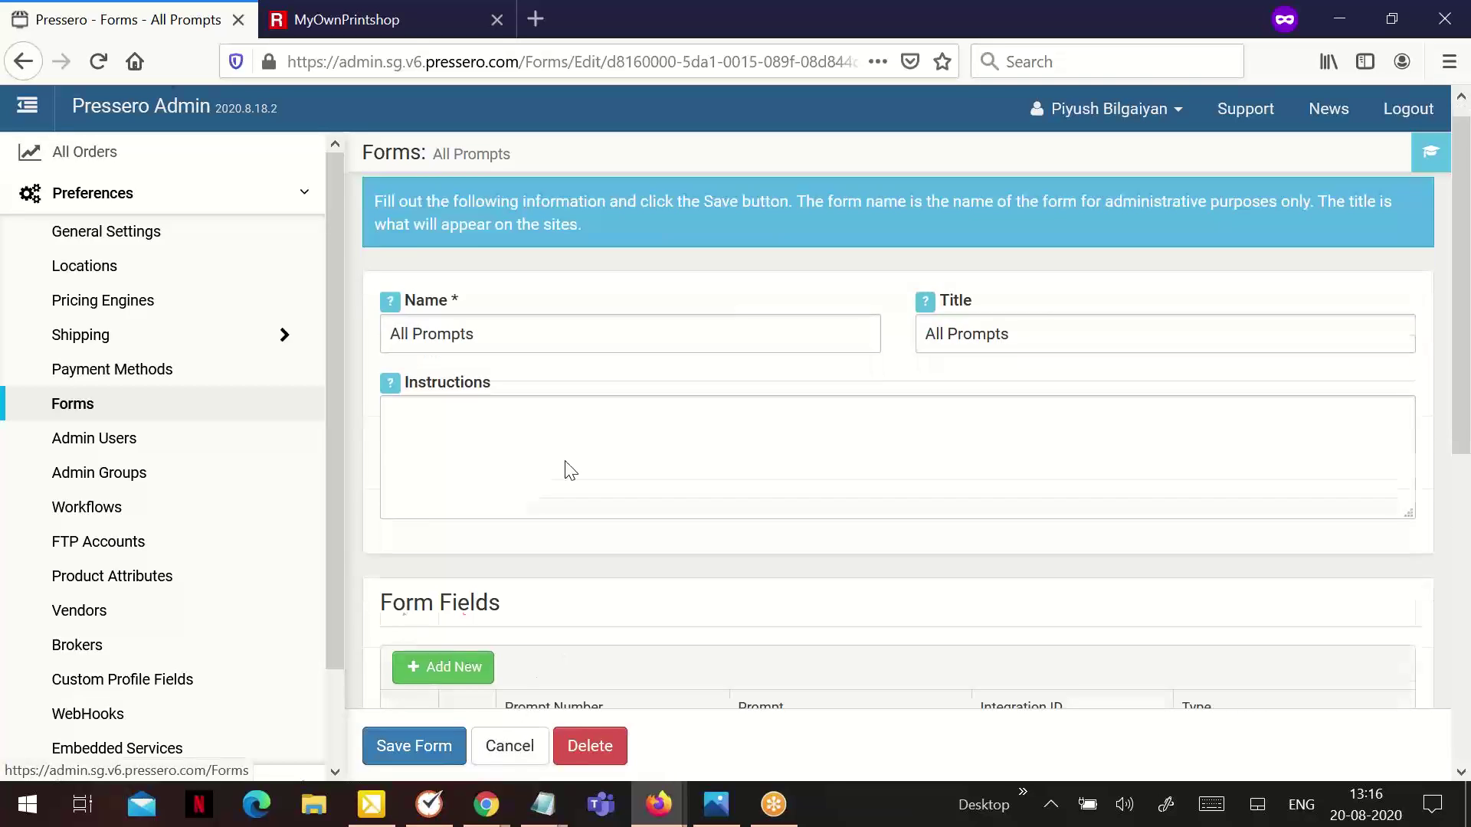
pyautogui.click(409, 506)
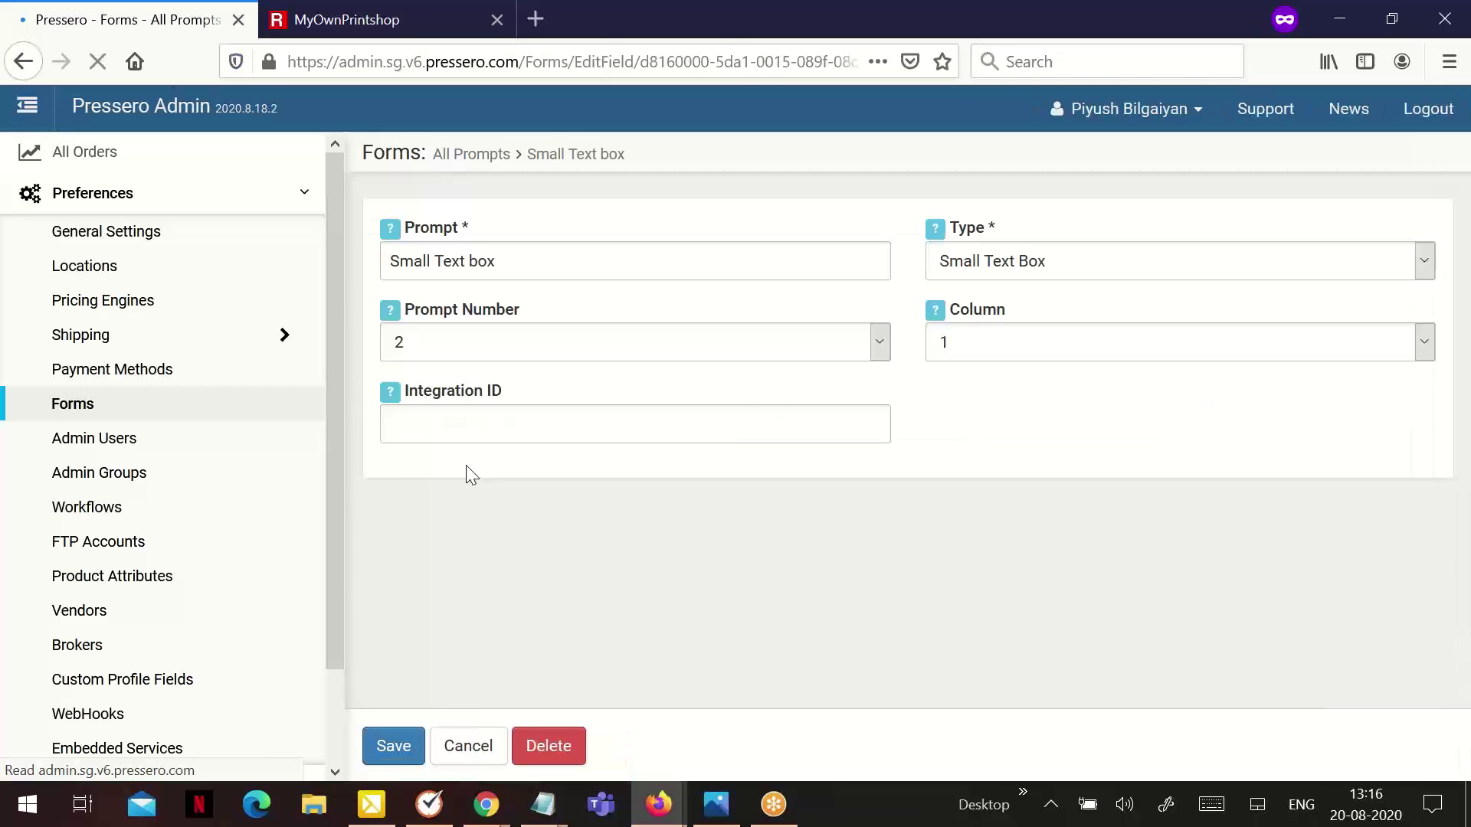
pyautogui.click(973, 261)
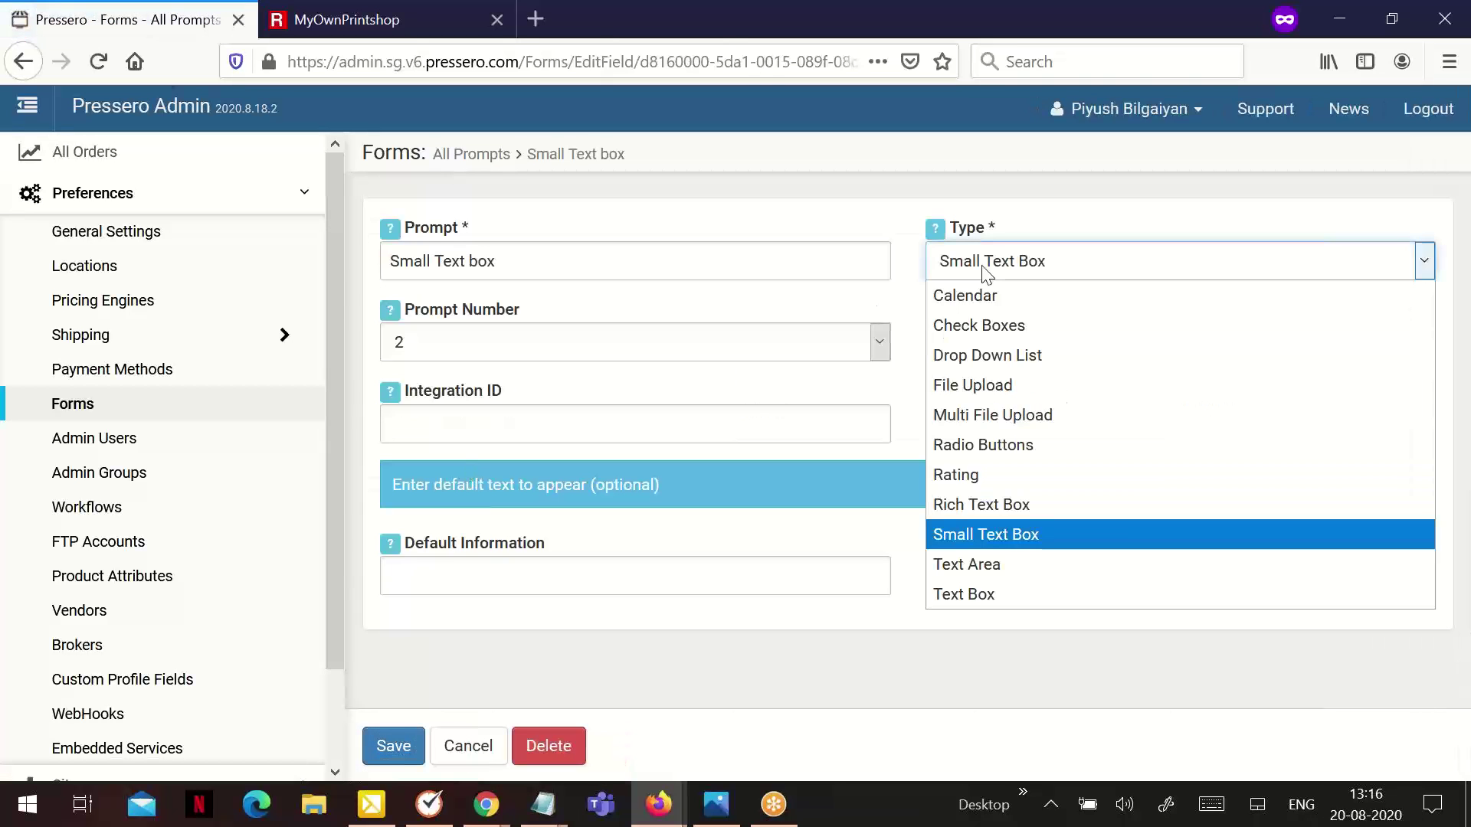
pyautogui.click(972, 257)
pyautogui.click(341, 34)
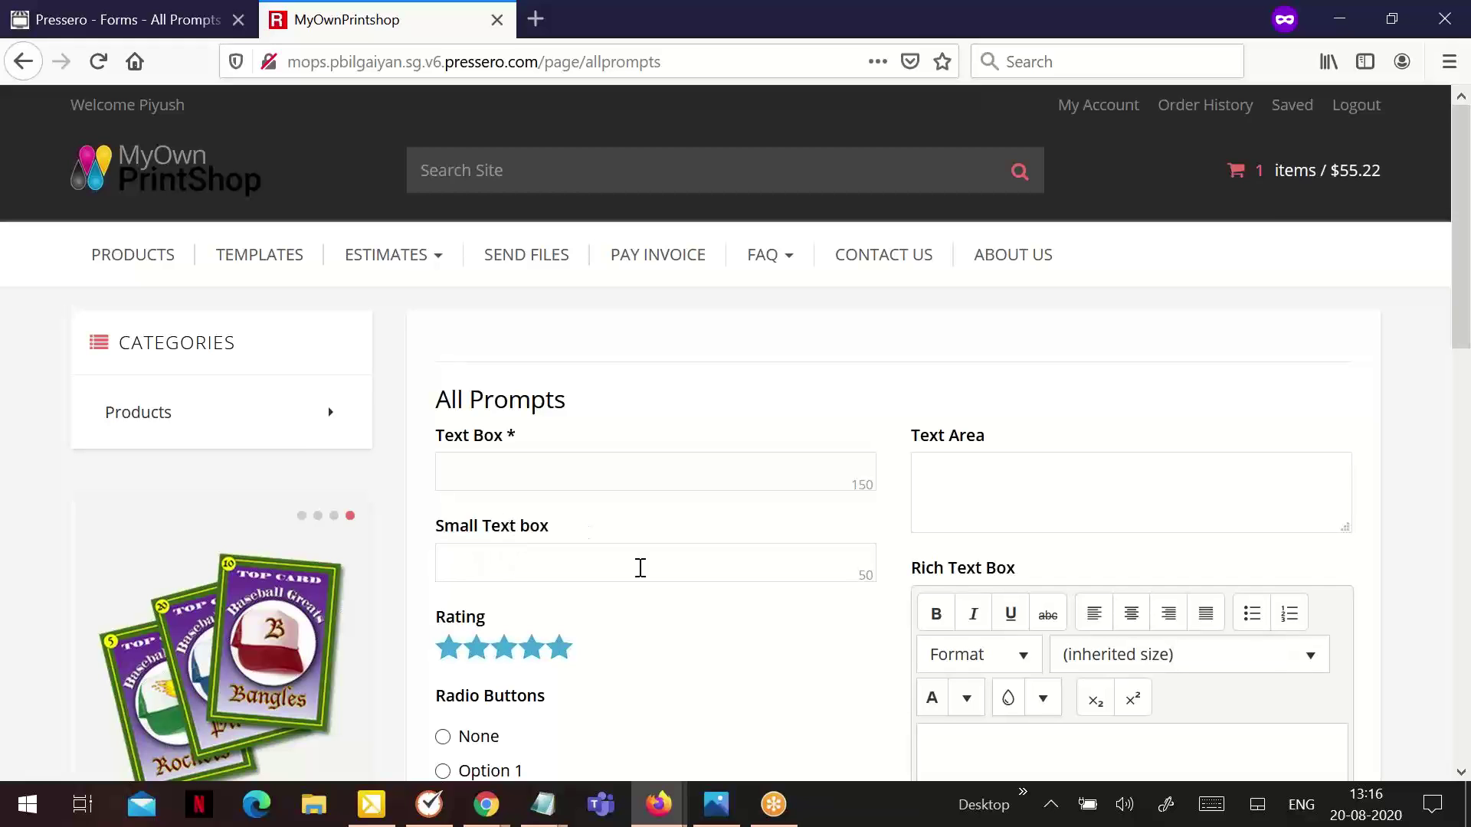
pyautogui.click(640, 567)
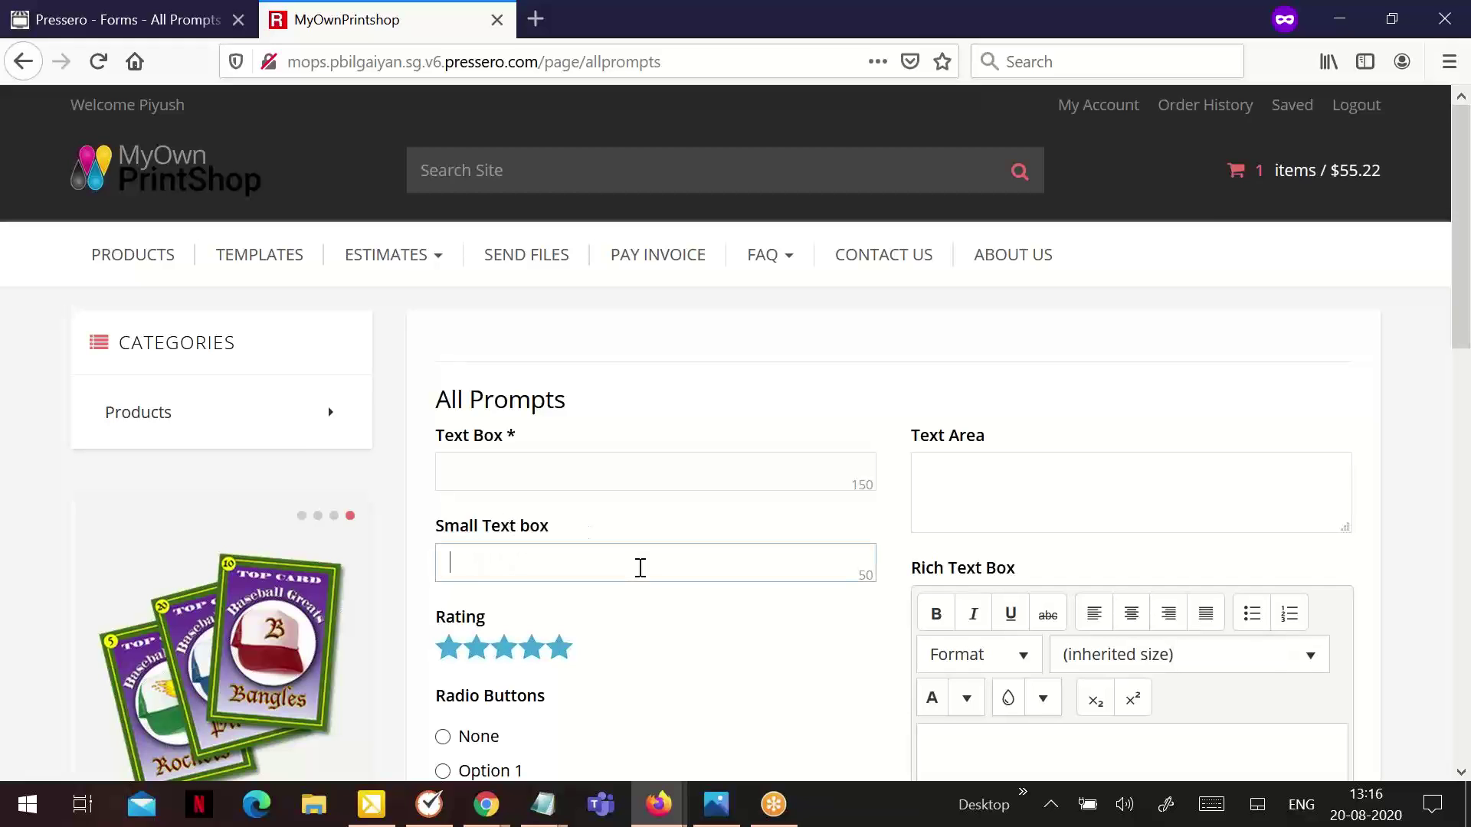
pyautogui.click(163, 23)
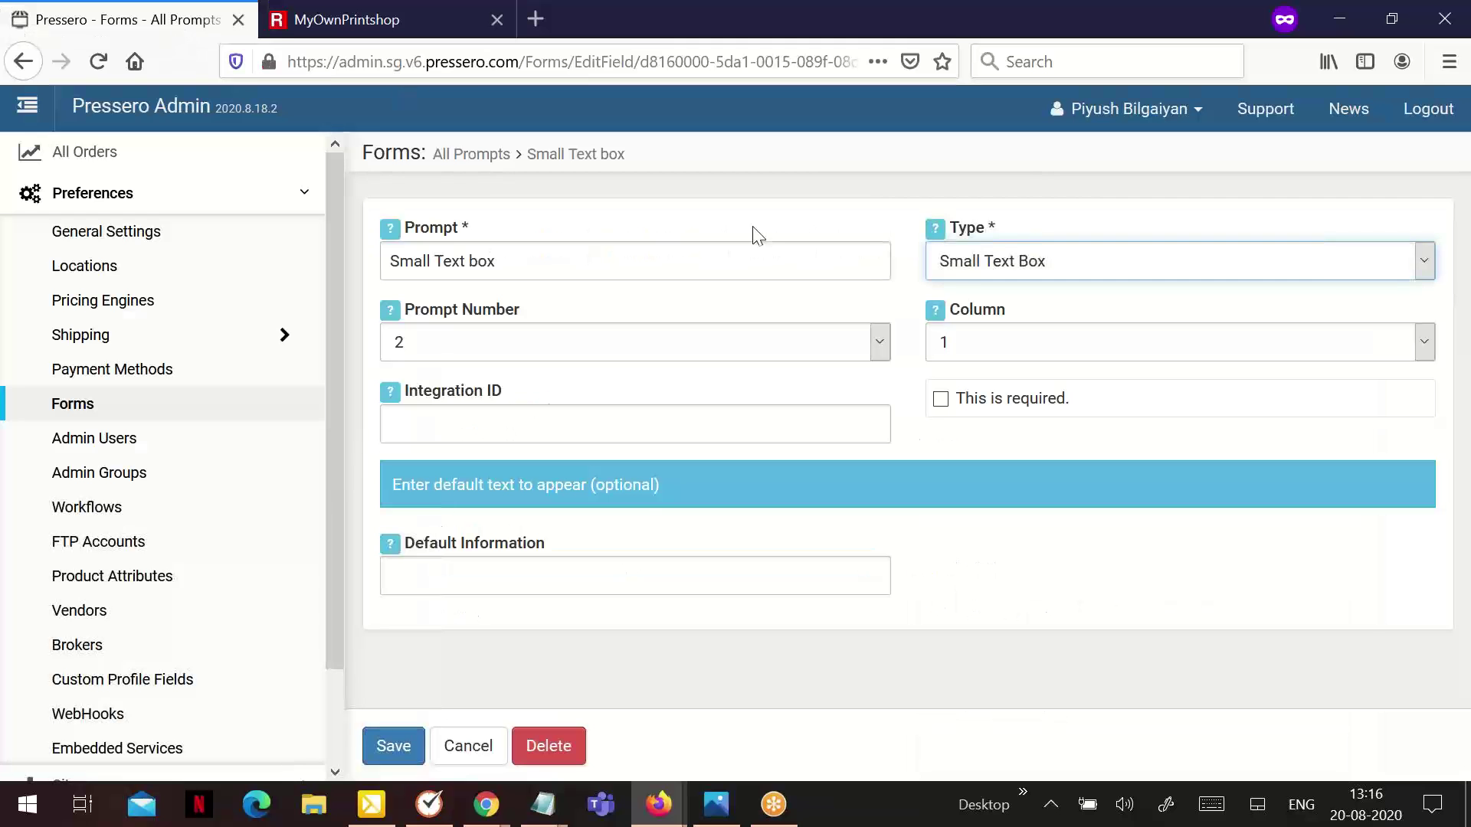
pyautogui.click(491, 741)
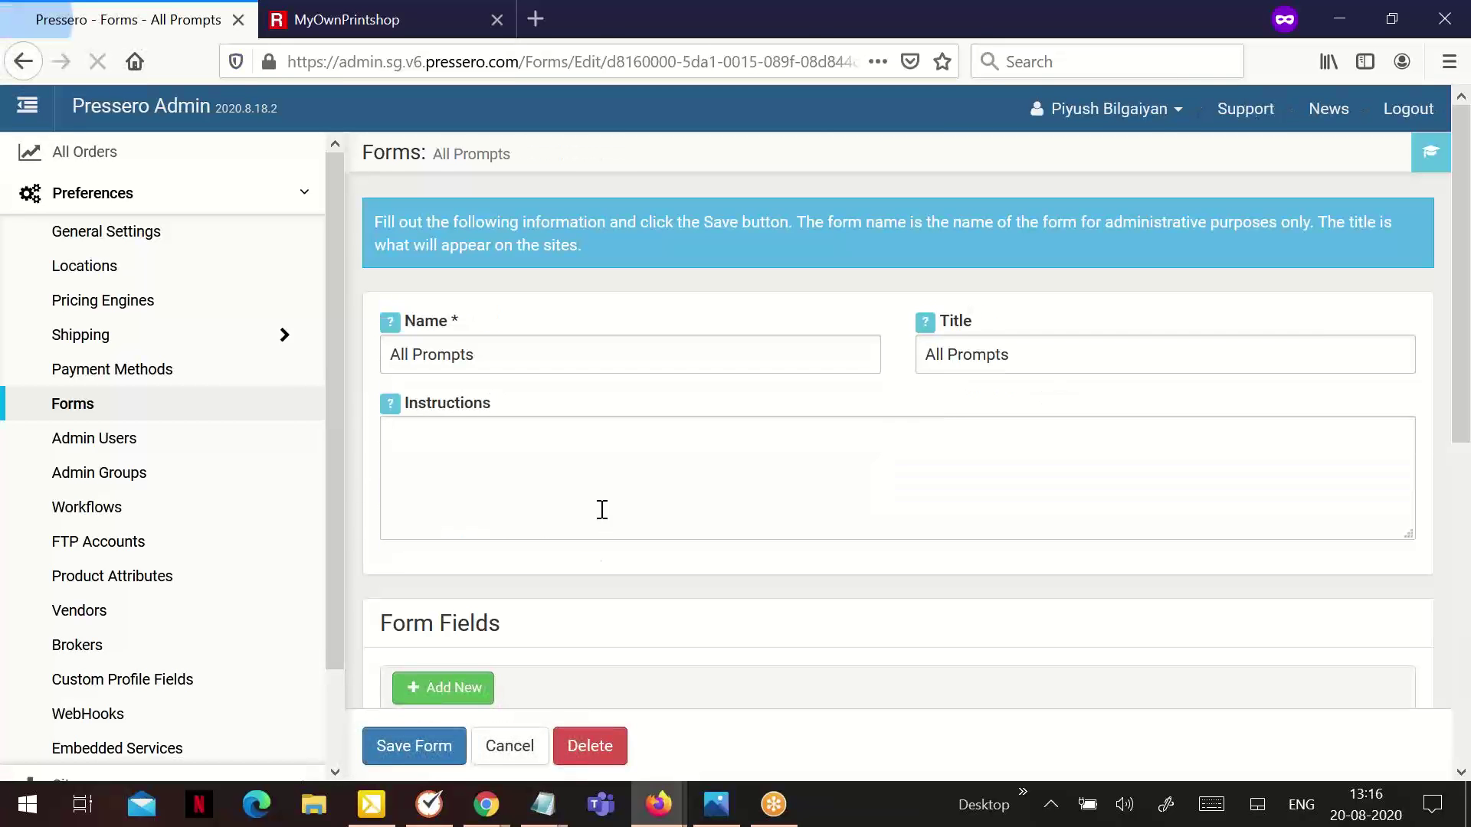
# Examine the Rich Text Box field's settings, leave without saving, and view its editor on the storefront page.
pyautogui.scroll(-5, 601, 509)
pyautogui.click(409, 553)
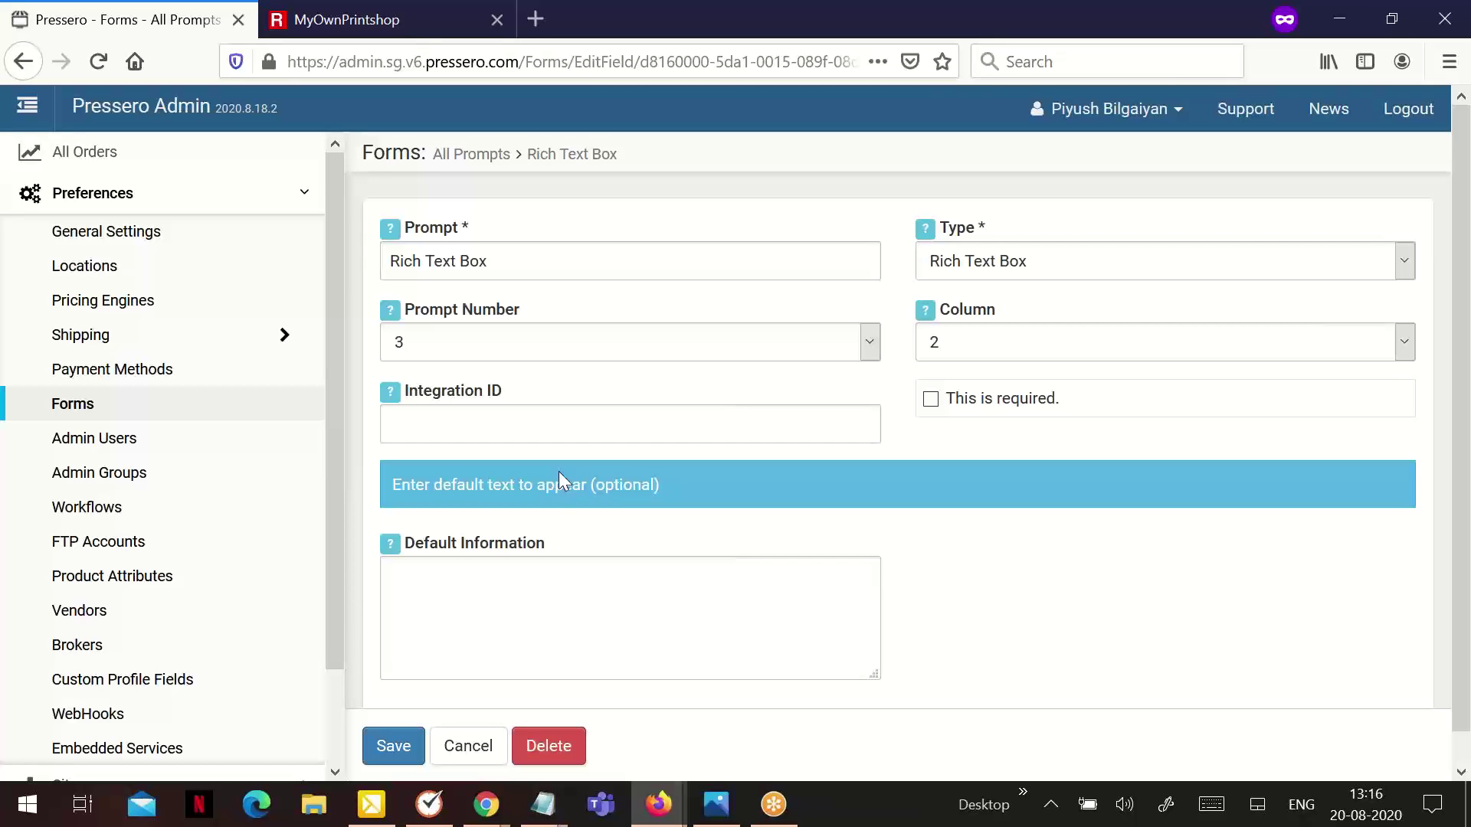
pyautogui.click(468, 745)
pyautogui.click(425, 21)
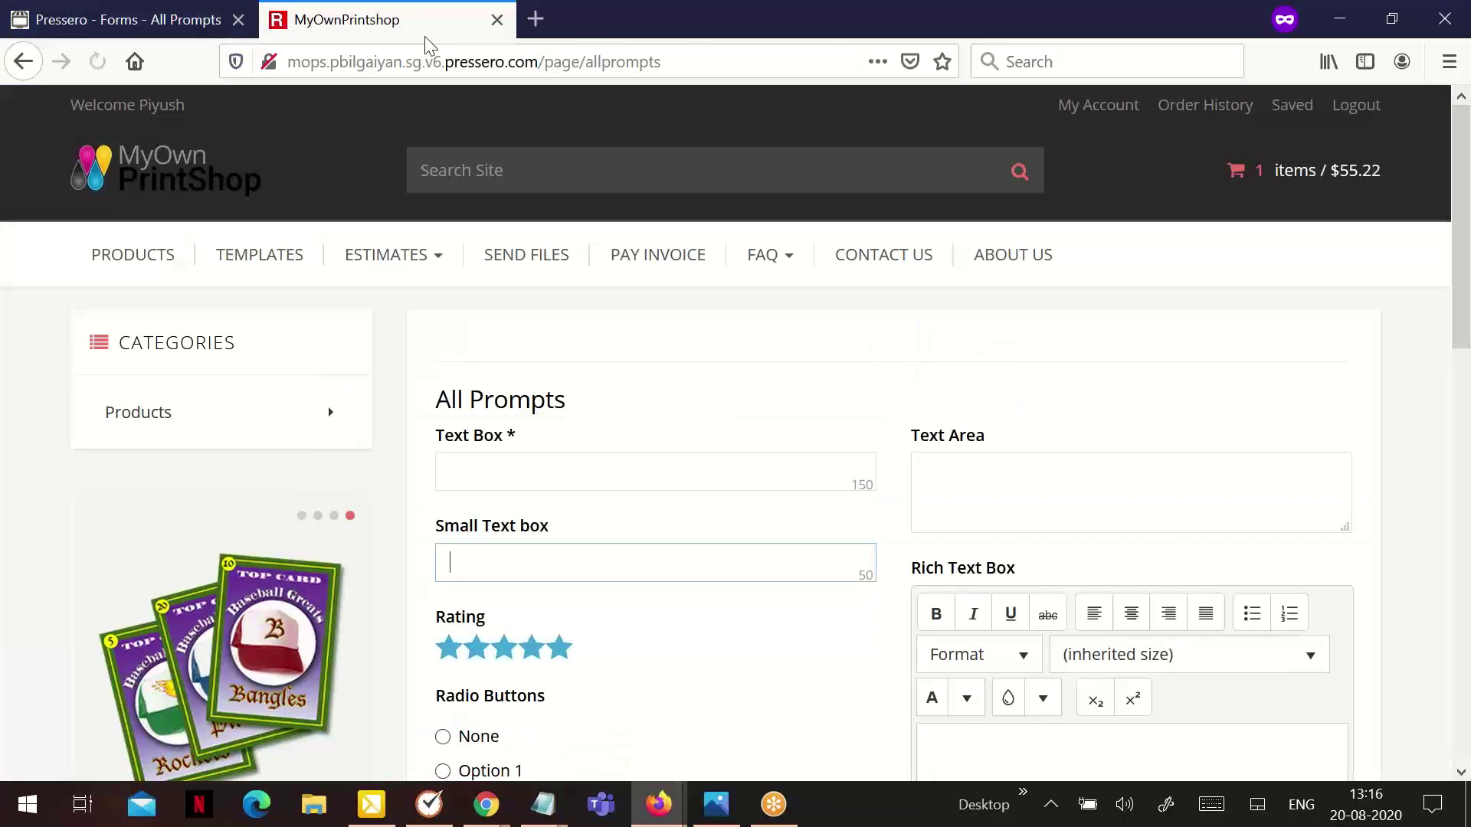
pyautogui.scroll(-3, 959, 612)
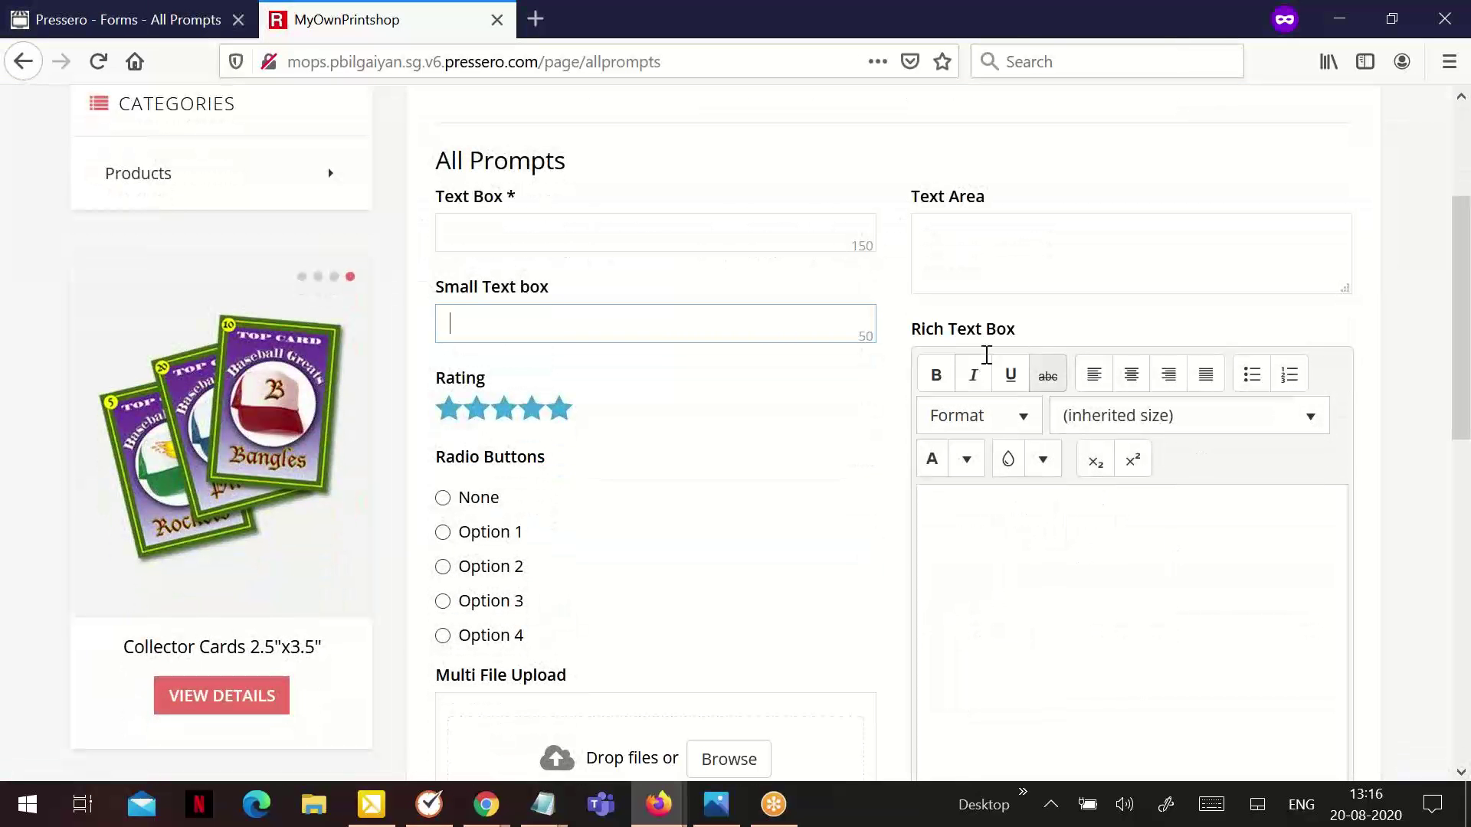
# Try different default star ratings in the Rating field of the All Prompts form and leave without saving.
pyautogui.click(184, 30)
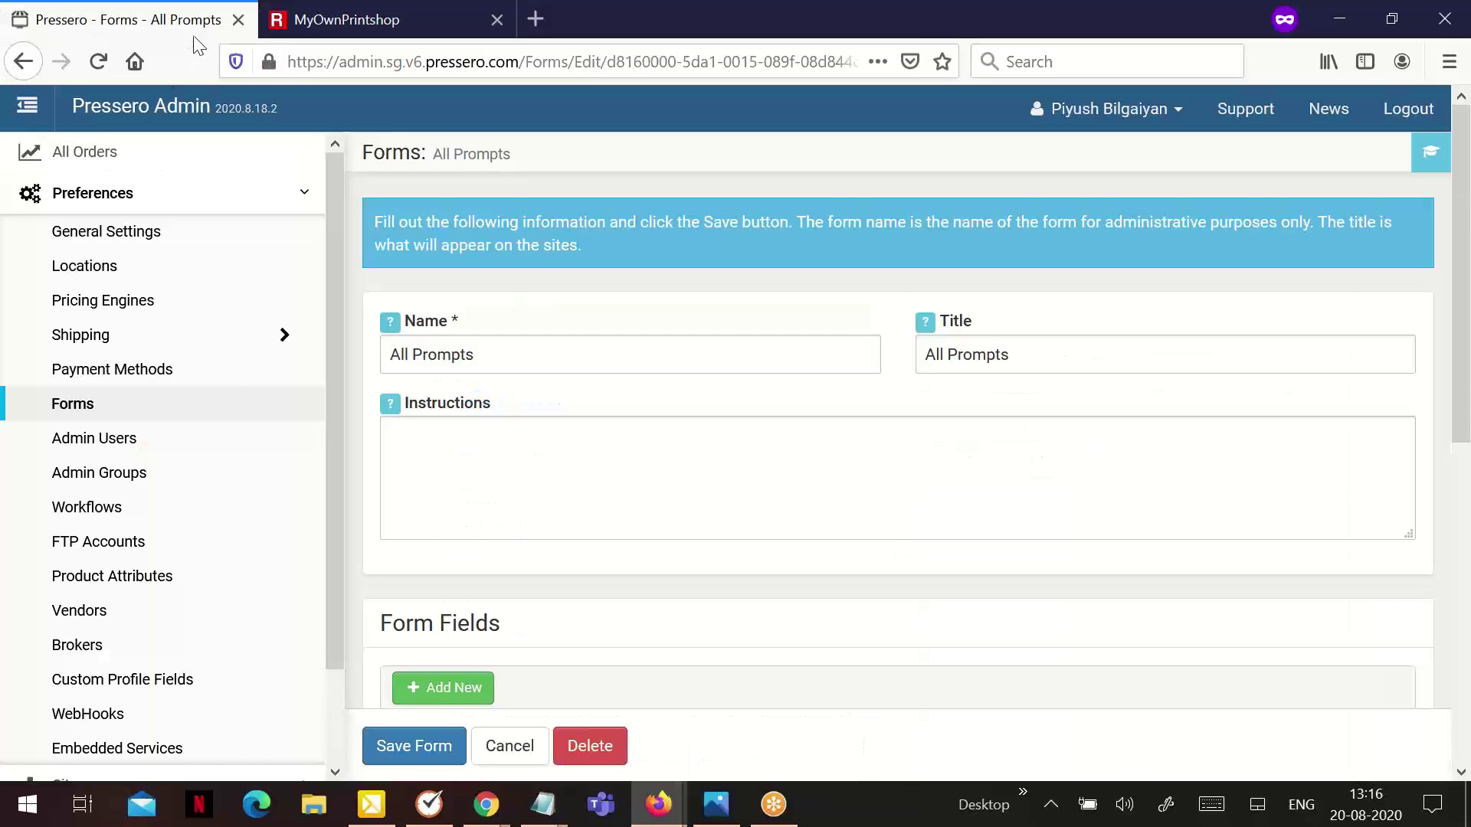
pyautogui.scroll(-5, 582, 605)
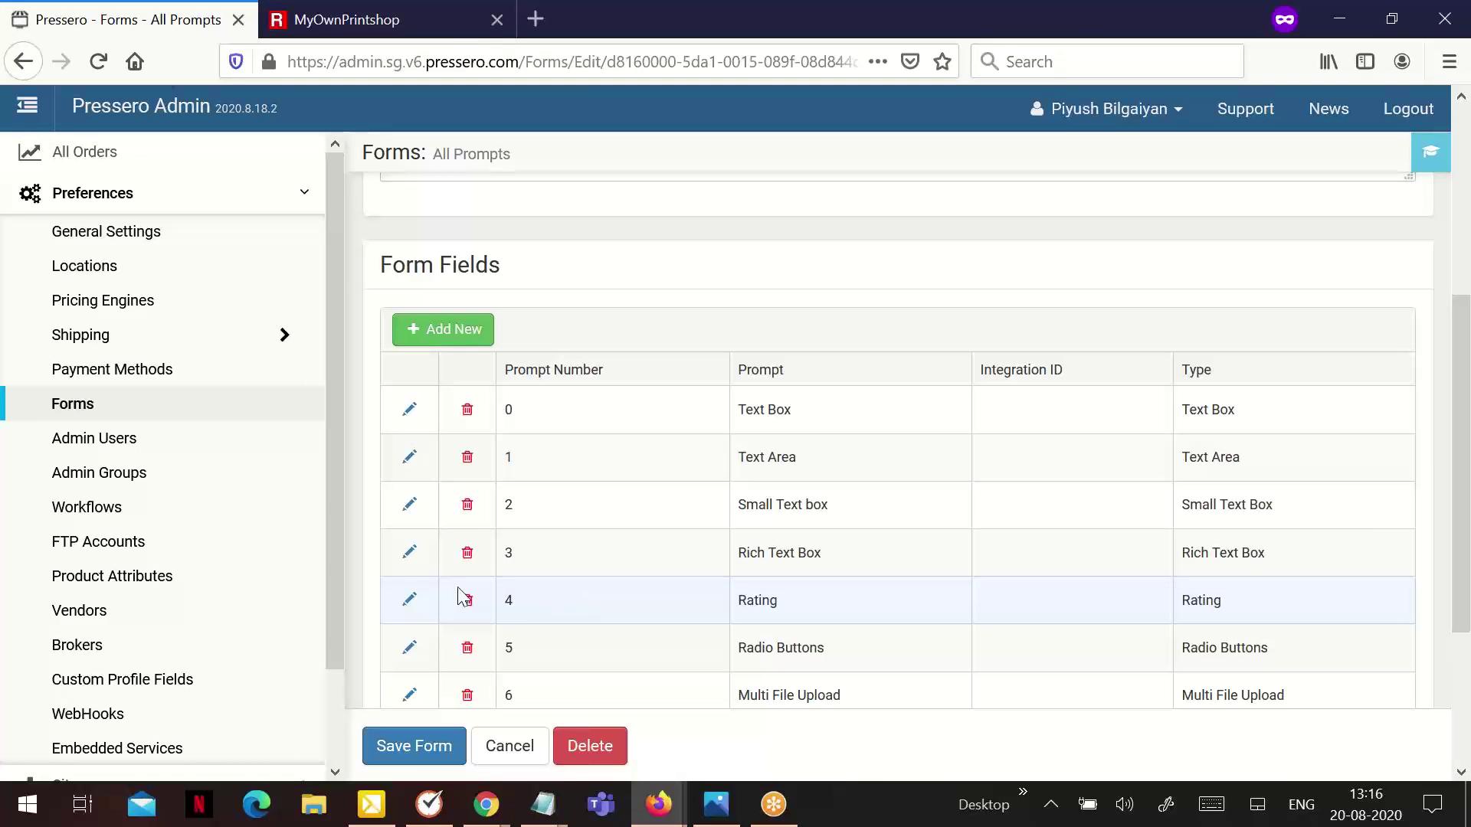
pyautogui.click(409, 599)
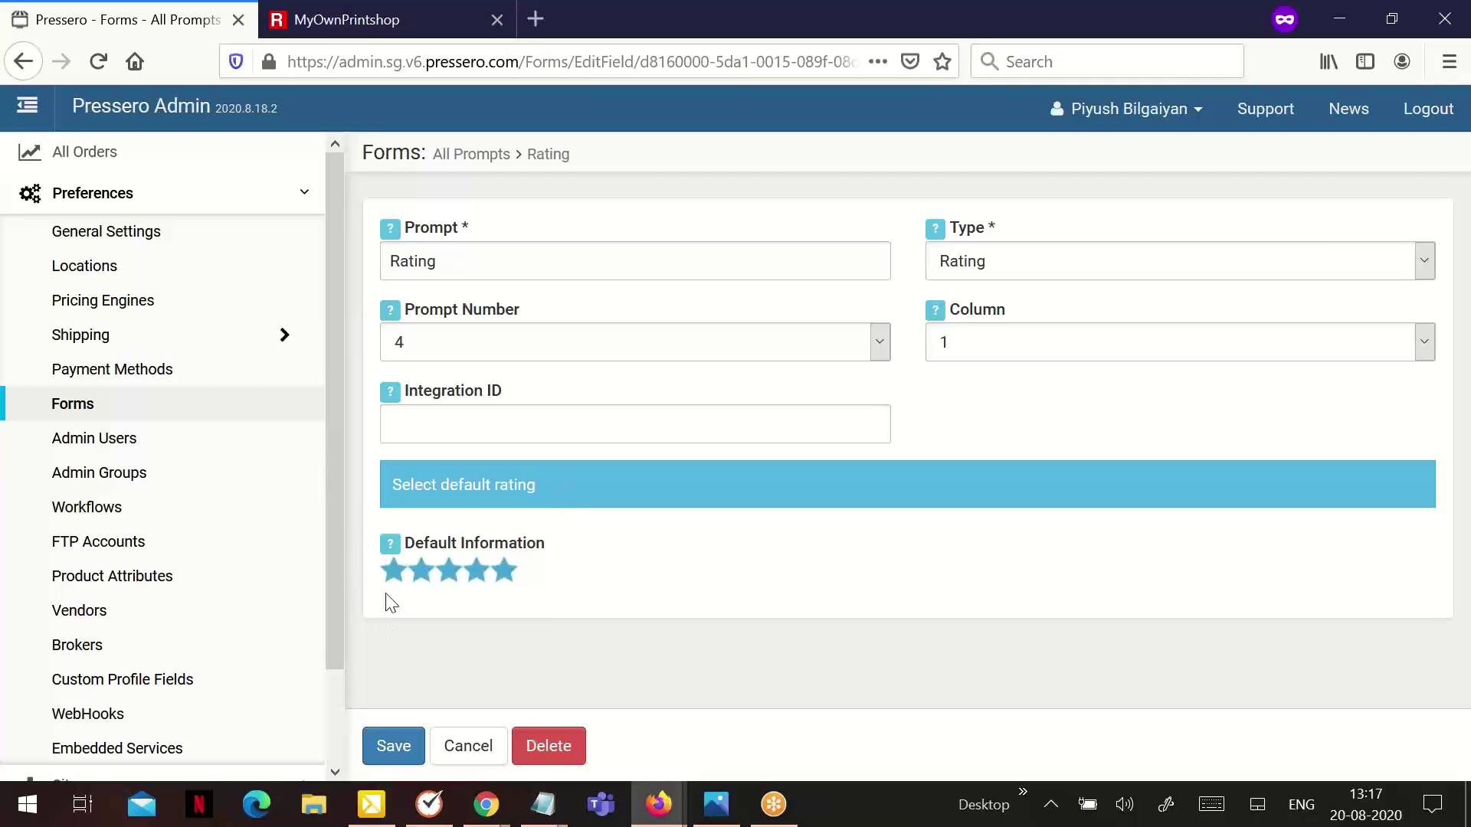
pyautogui.click(421, 574)
pyautogui.click(504, 571)
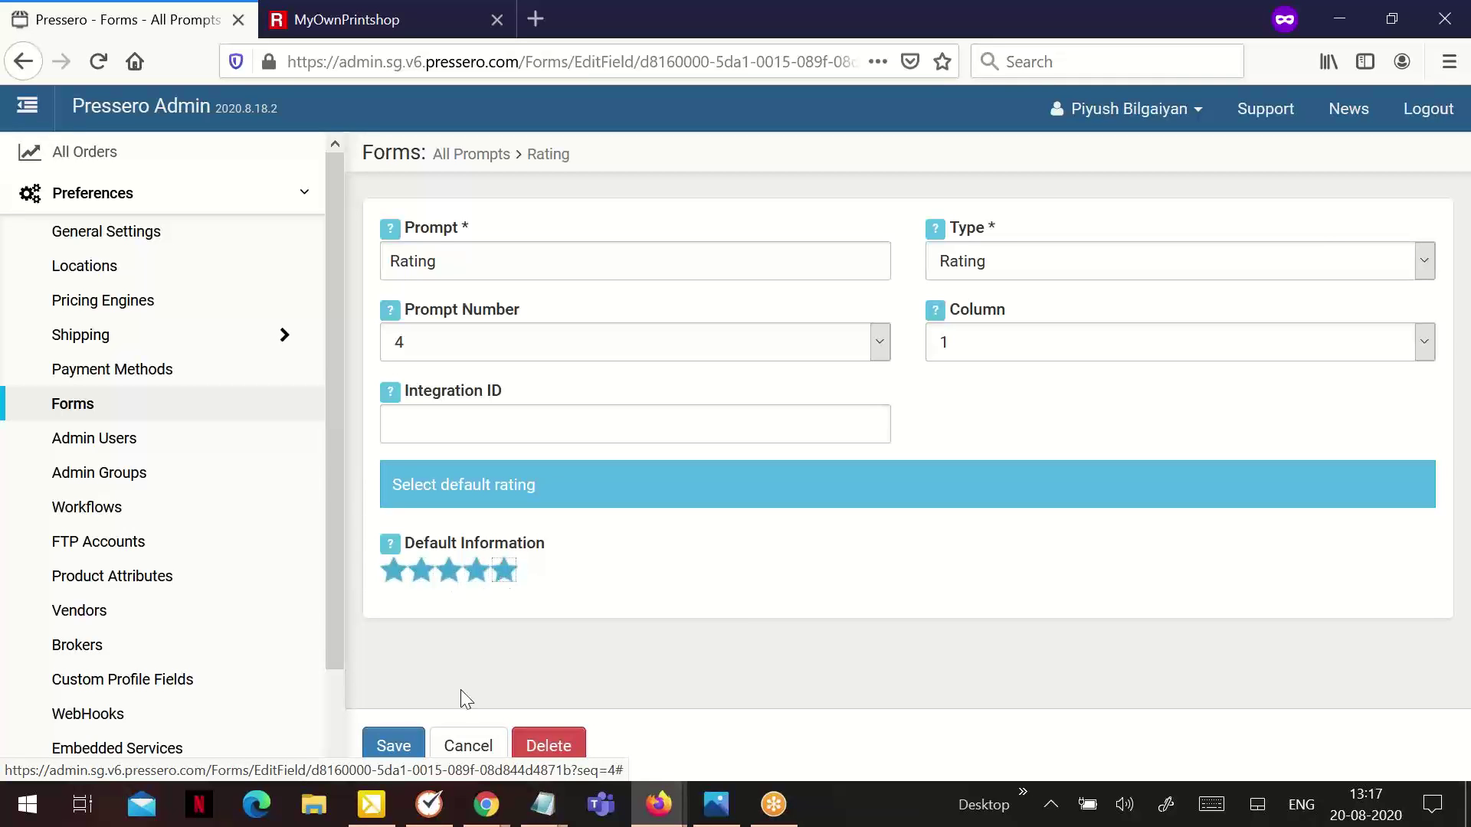
pyautogui.click(476, 742)
# Try a lower star rating for the Rating prompt on the storefront page and set it to five stars.
pyautogui.click(482, 11)
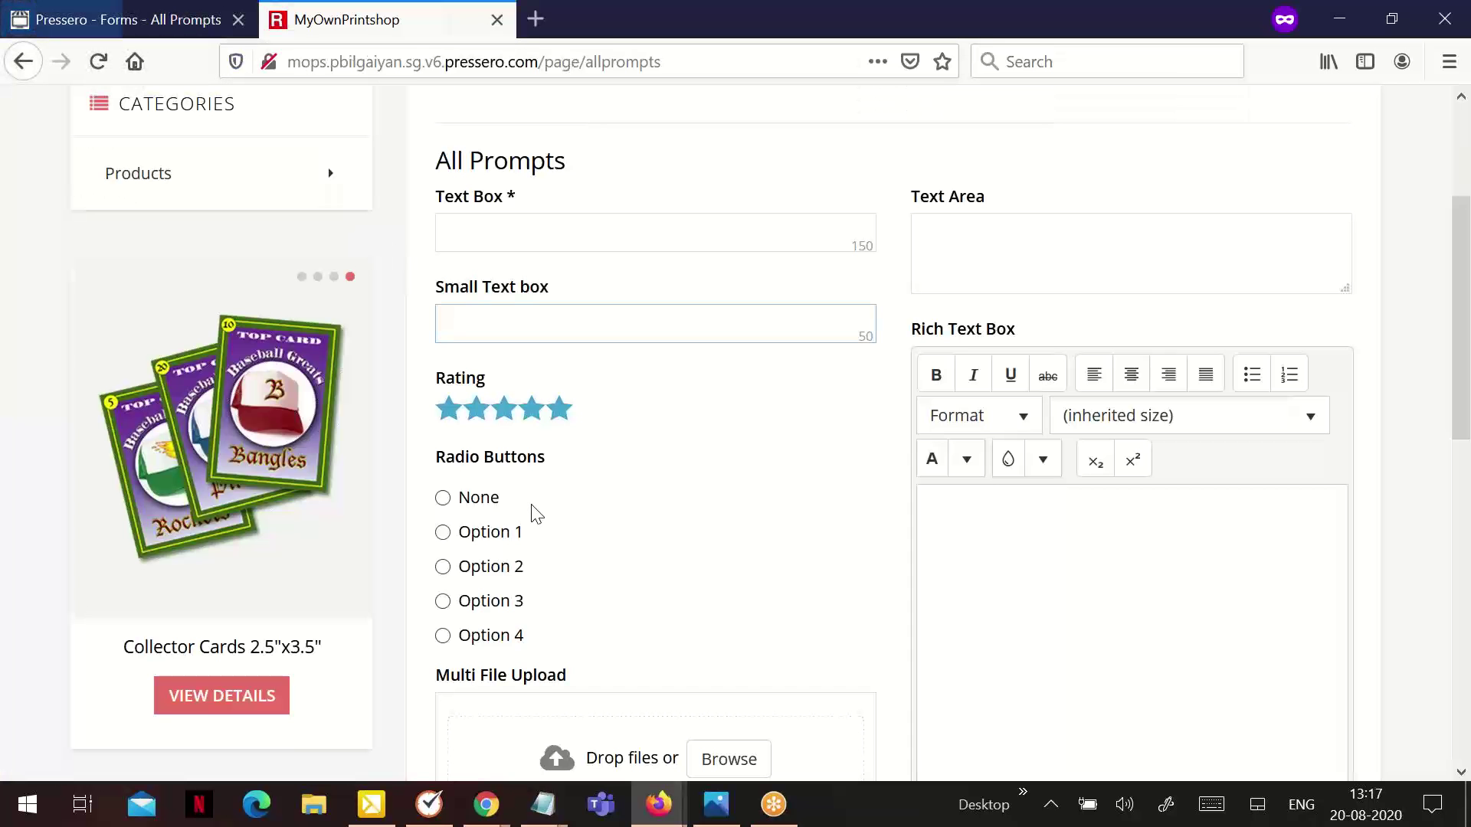
pyautogui.click(494, 413)
pyautogui.click(559, 409)
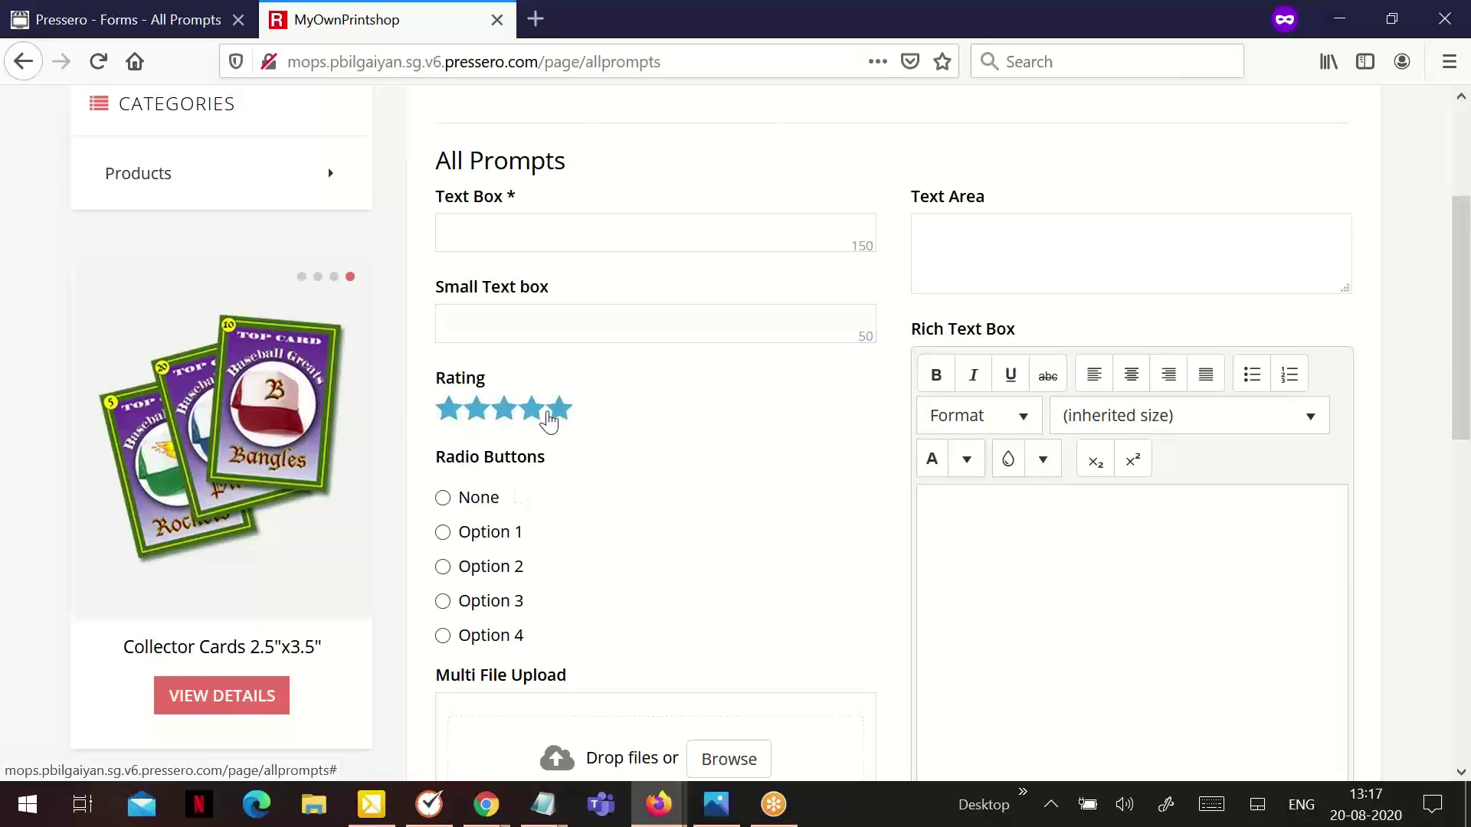
# Examine the Radio Buttons field's settings and one-per-line options in the All Prompts form, and leave without saving.
pyautogui.click(196, 15)
pyautogui.scroll(-5, 452, 559)
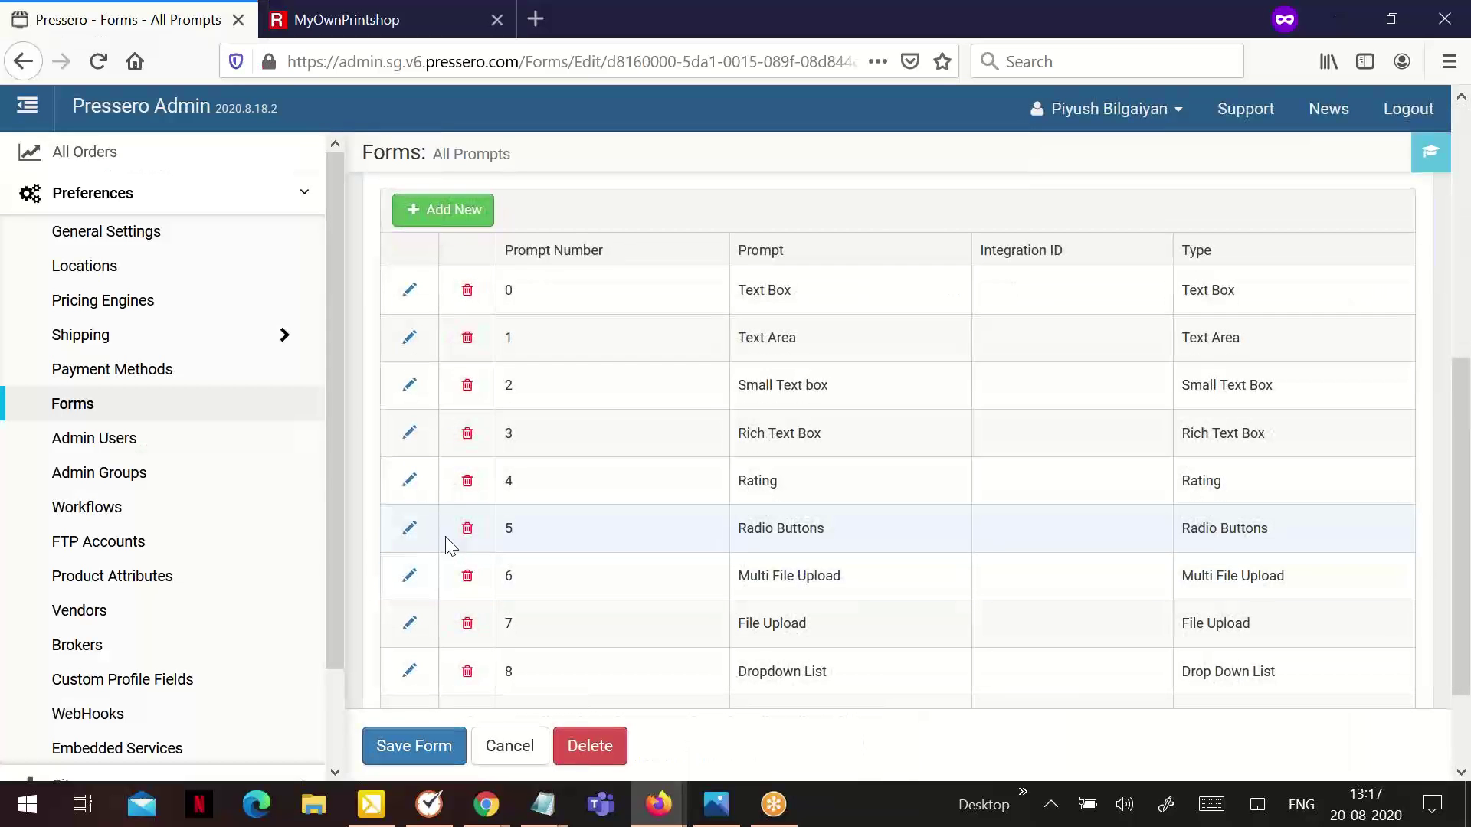
pyautogui.click(412, 530)
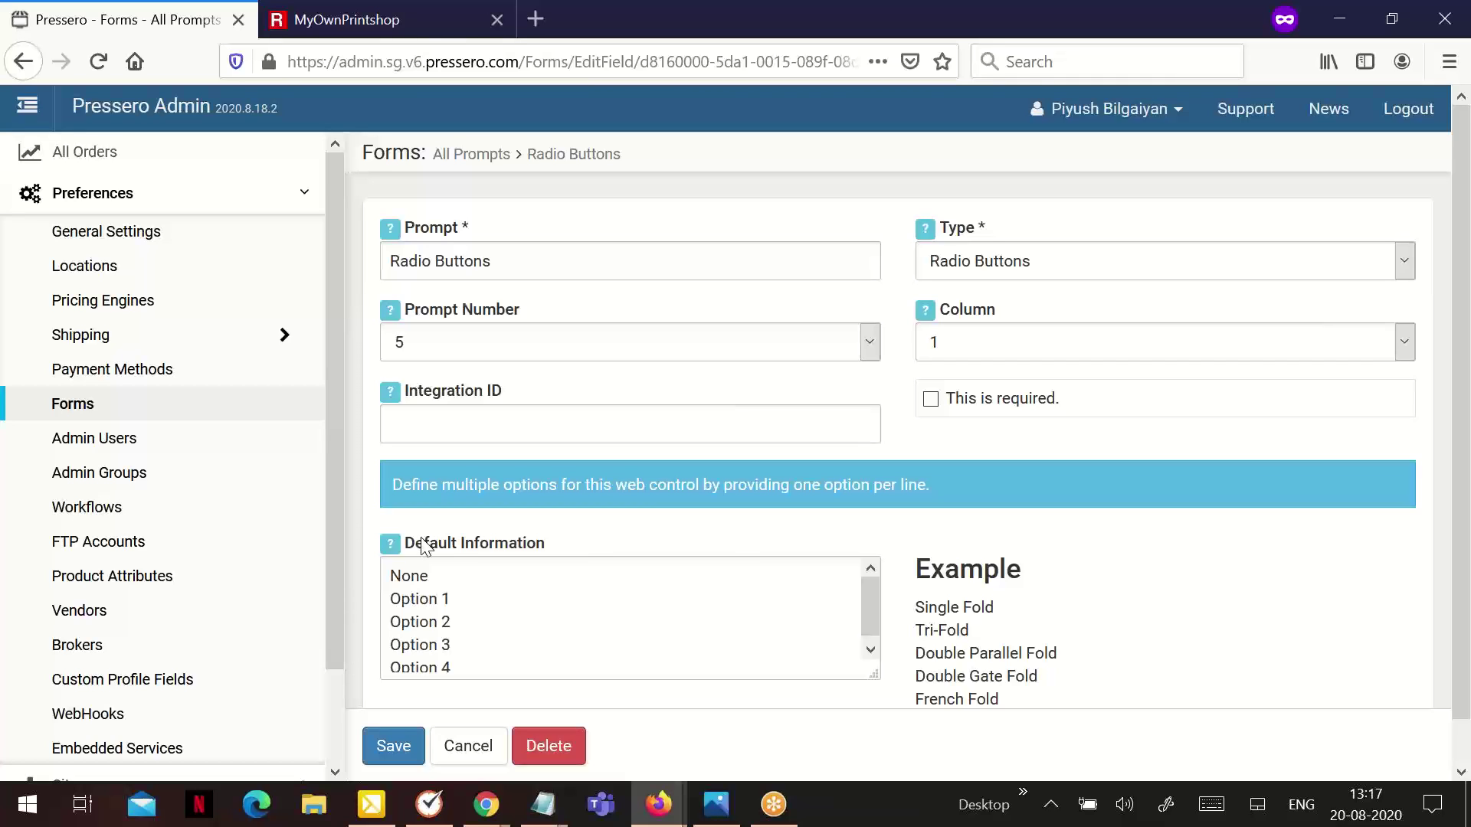
pyautogui.scroll(-1, 633, 470)
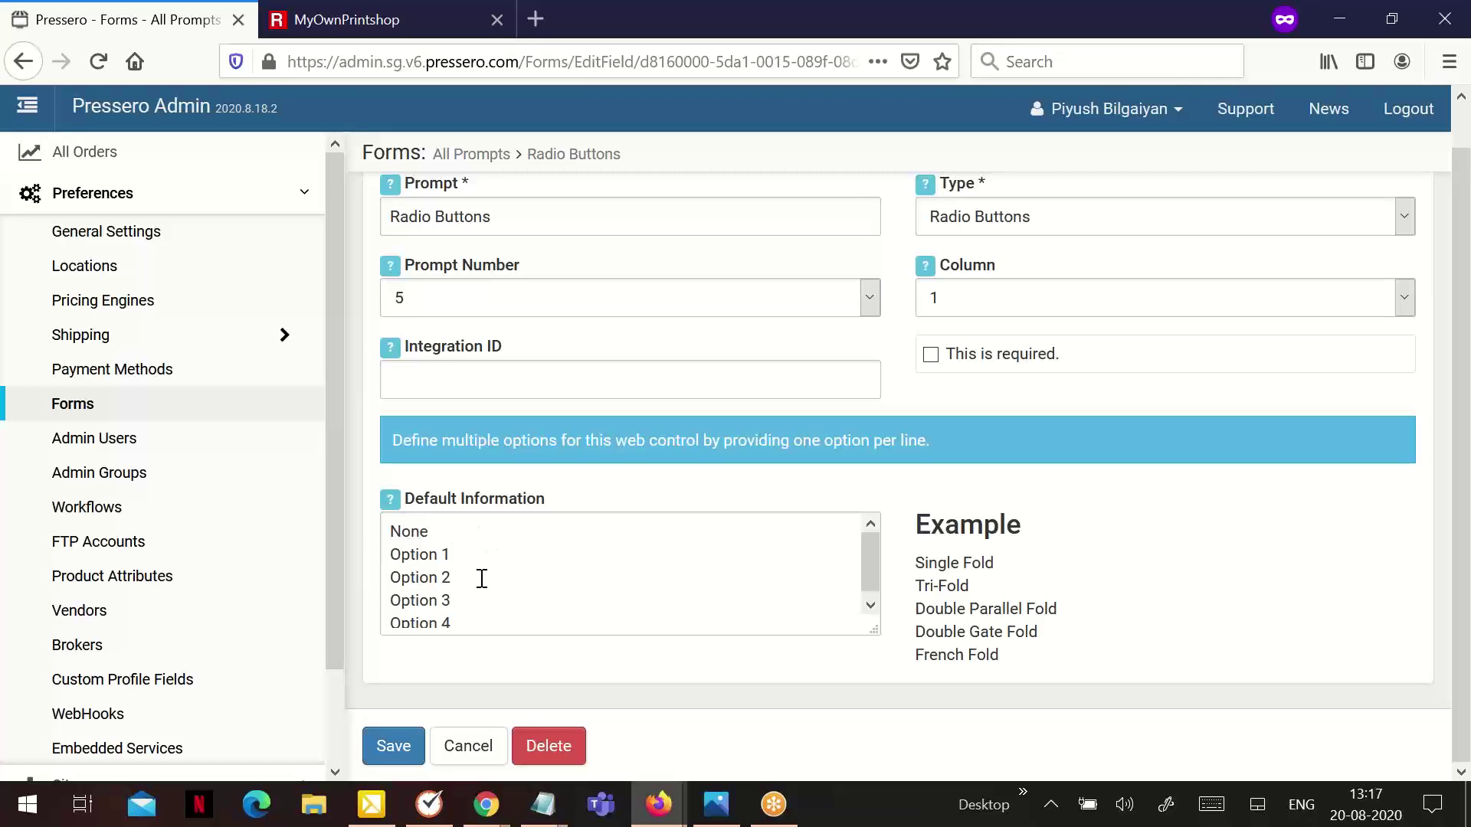
pyautogui.click(468, 745)
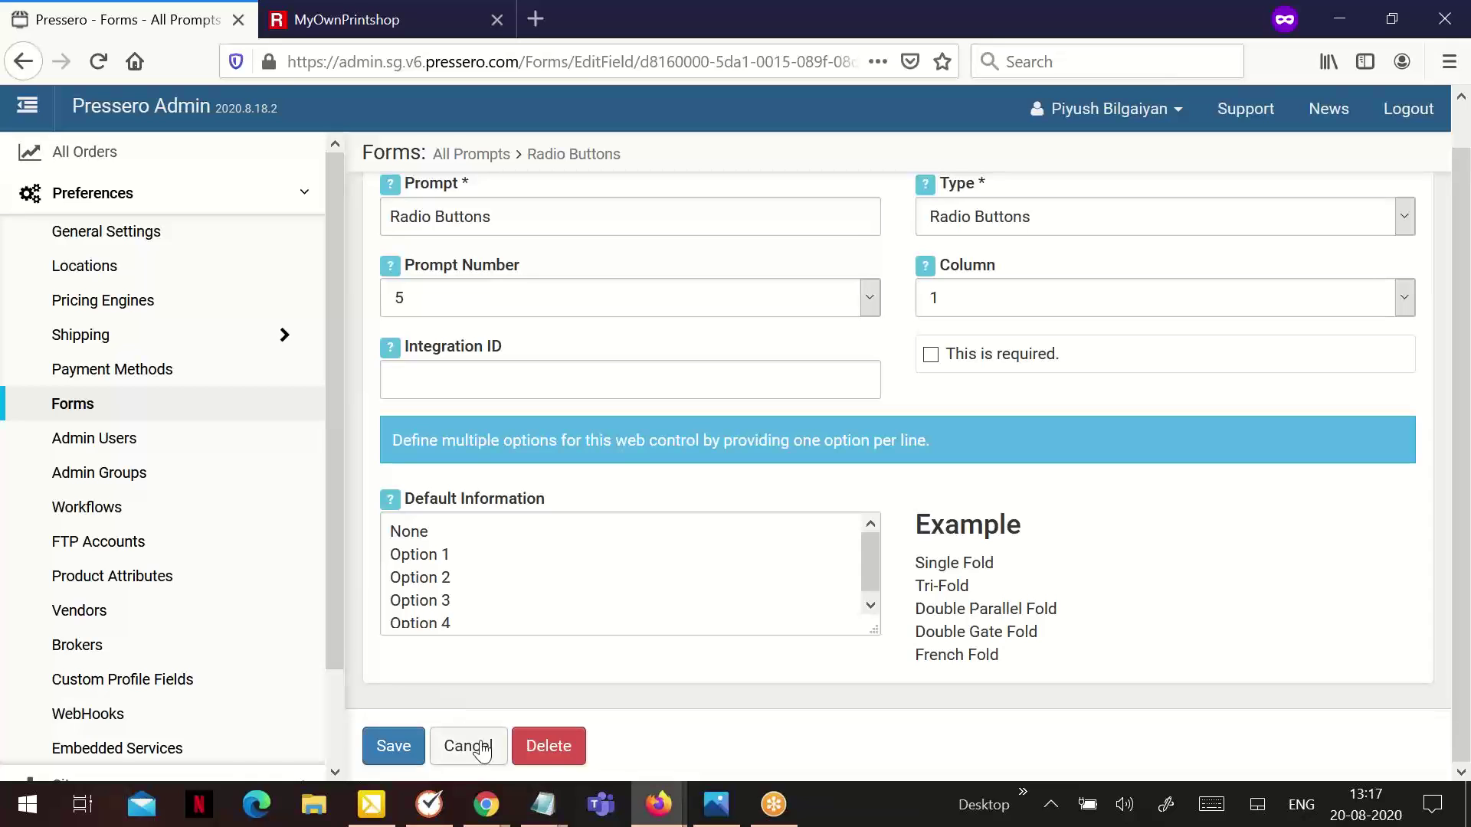
# Try several choices of the Radio Buttons prompt on the storefront page and settle on Option 1.
pyautogui.click(406, 15)
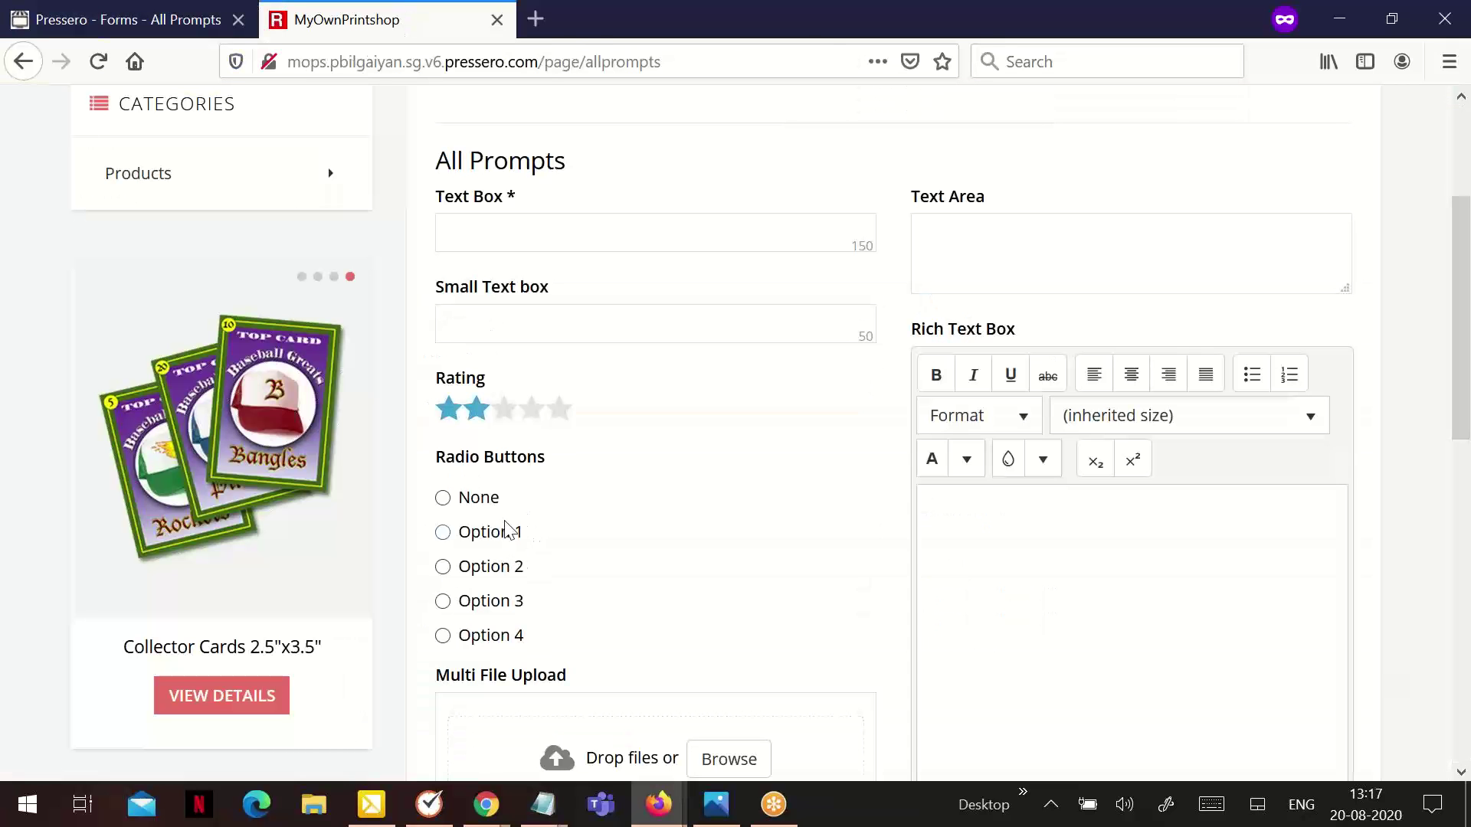
pyautogui.click(483, 502)
pyautogui.click(494, 567)
pyautogui.click(484, 503)
pyautogui.click(494, 536)
# Examine the Multi File Upload field's settings in the All Prompts form and leave without saving.
pyautogui.click(203, 24)
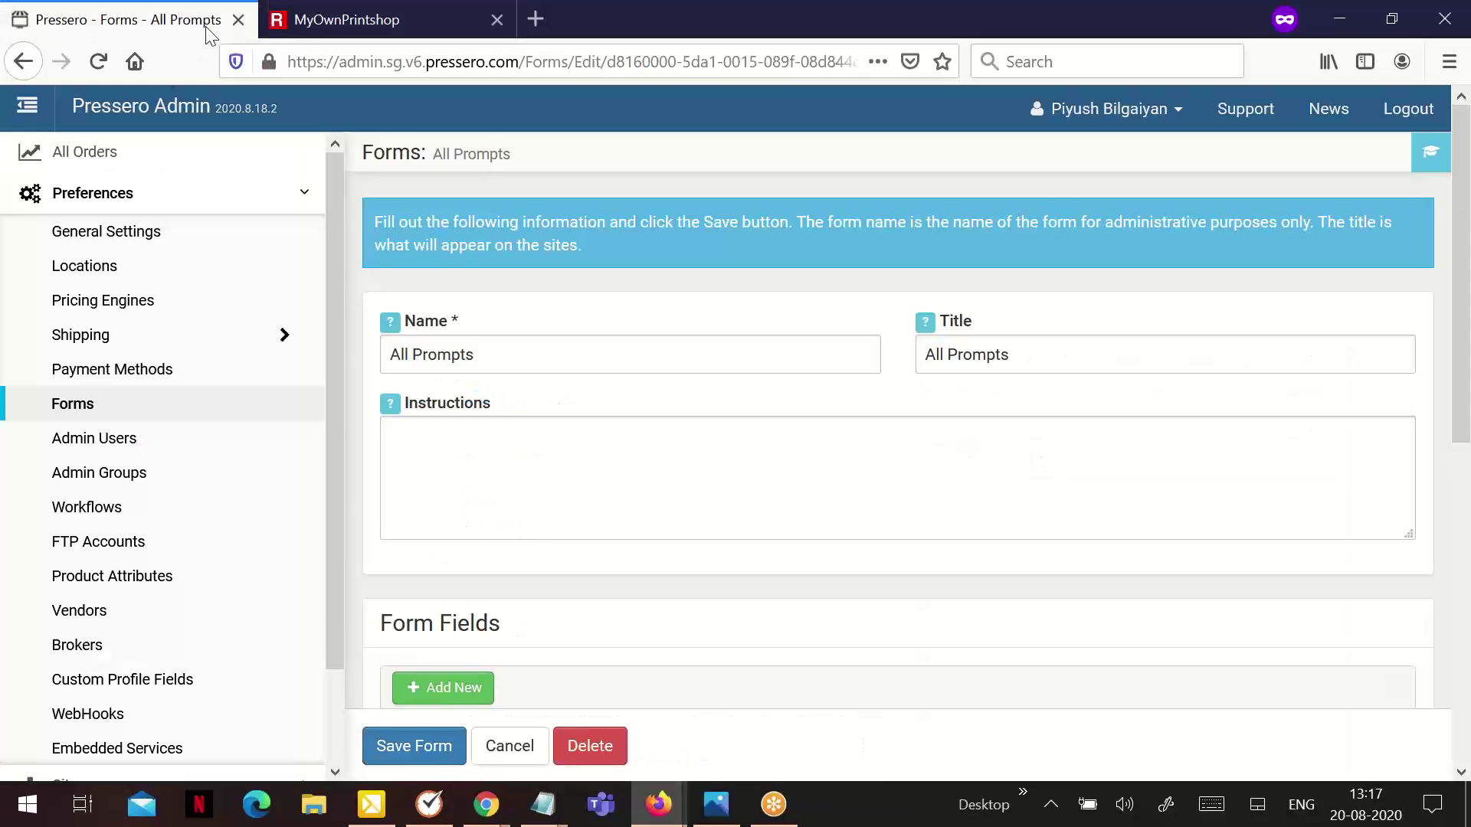
pyautogui.scroll(-5, 542, 558)
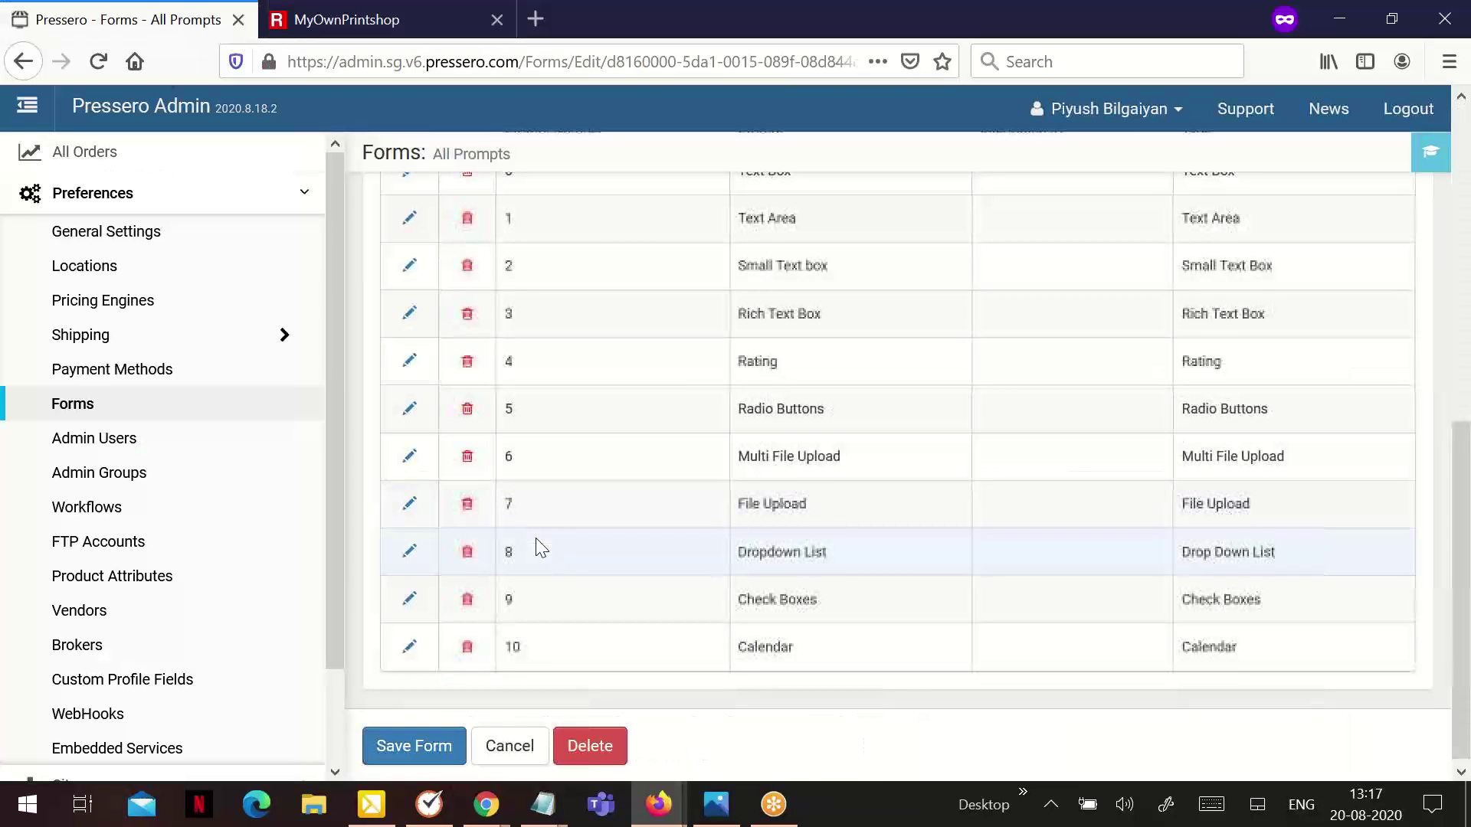
pyautogui.click(411, 464)
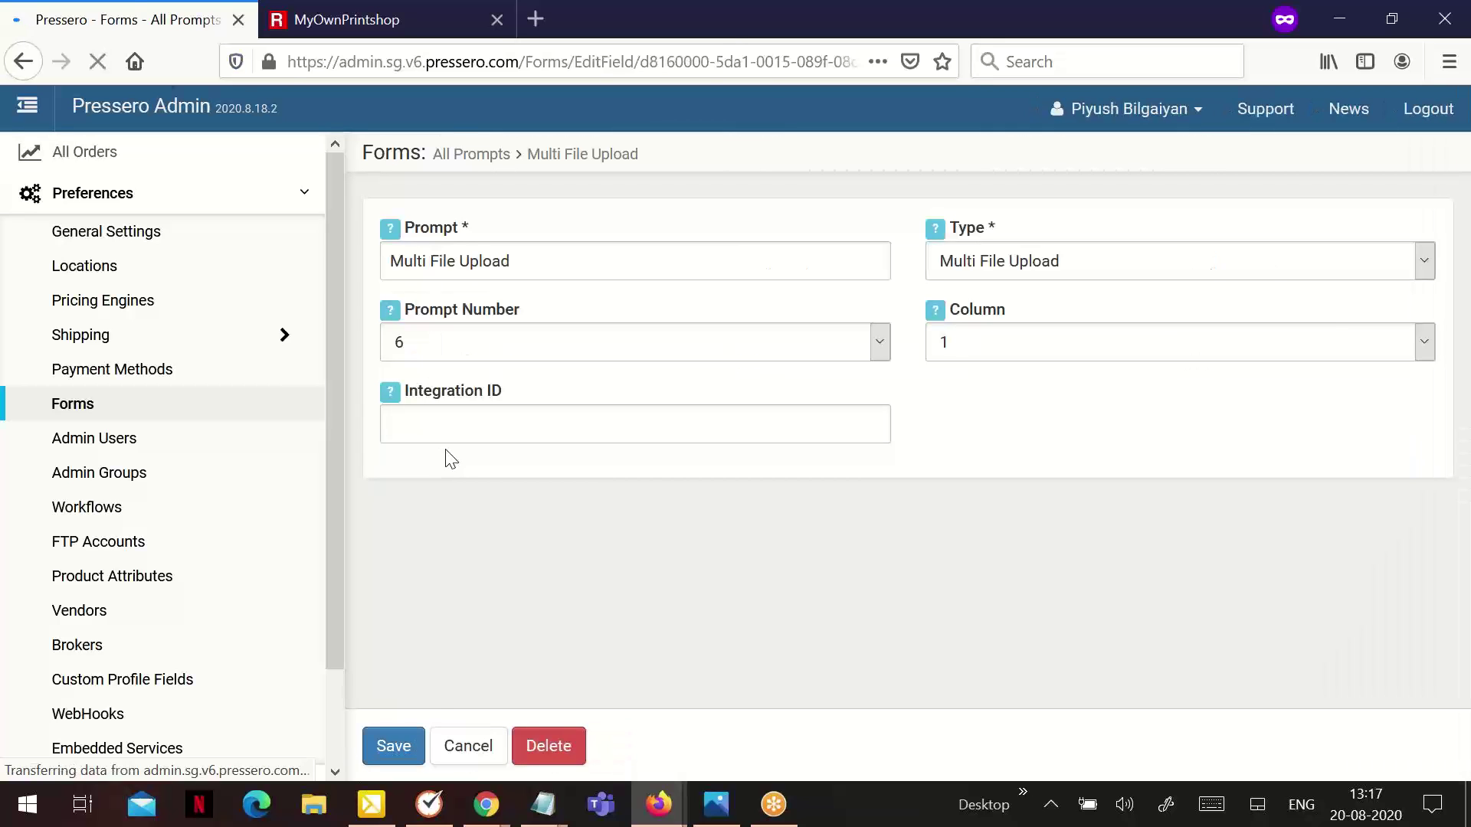
pyautogui.click(472, 747)
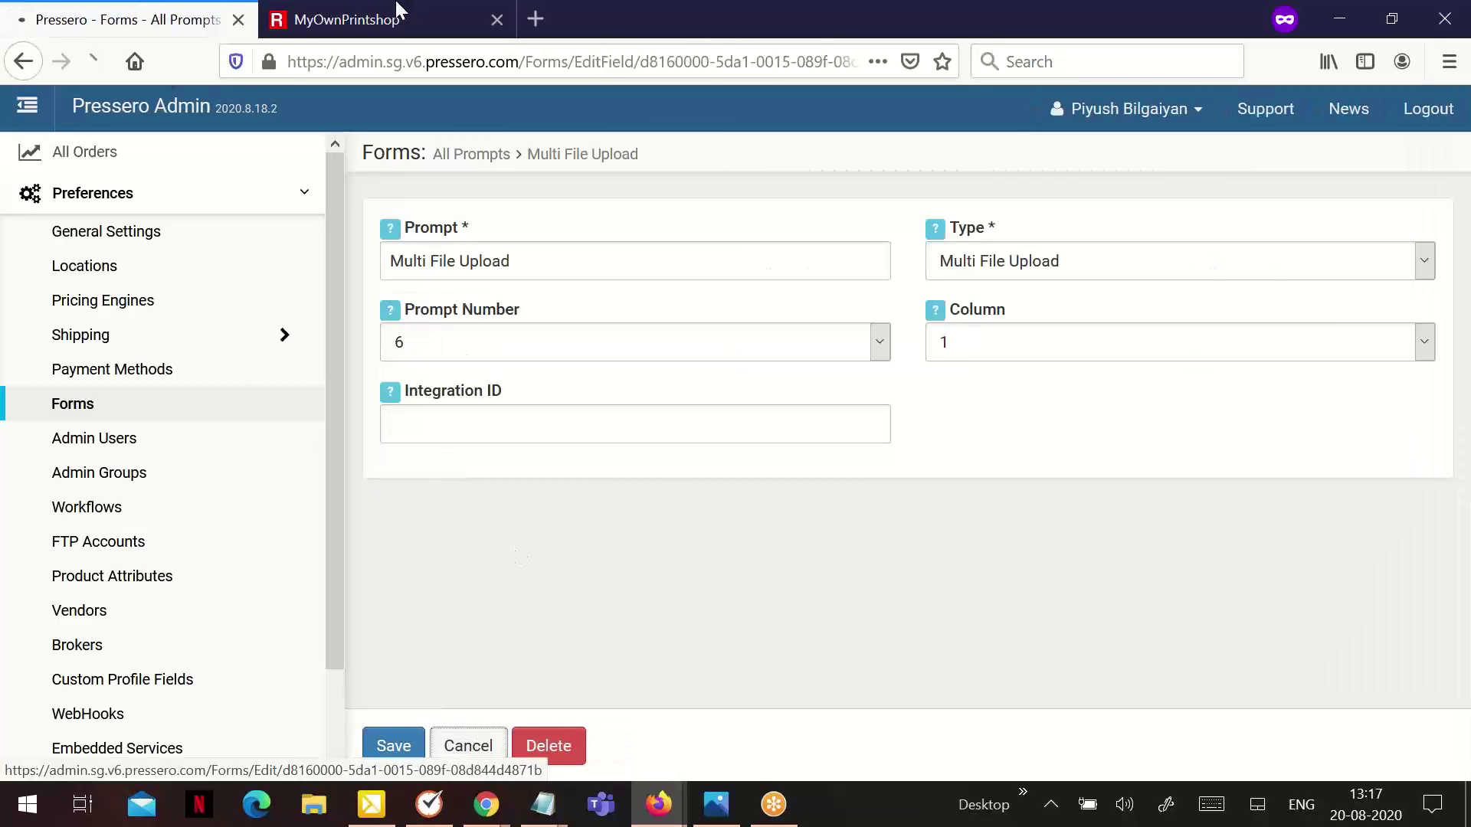
# Upload 1Hr_business-card_139.jpg to the Multi File Upload prompt on the storefront page.
pyautogui.click(391, 19)
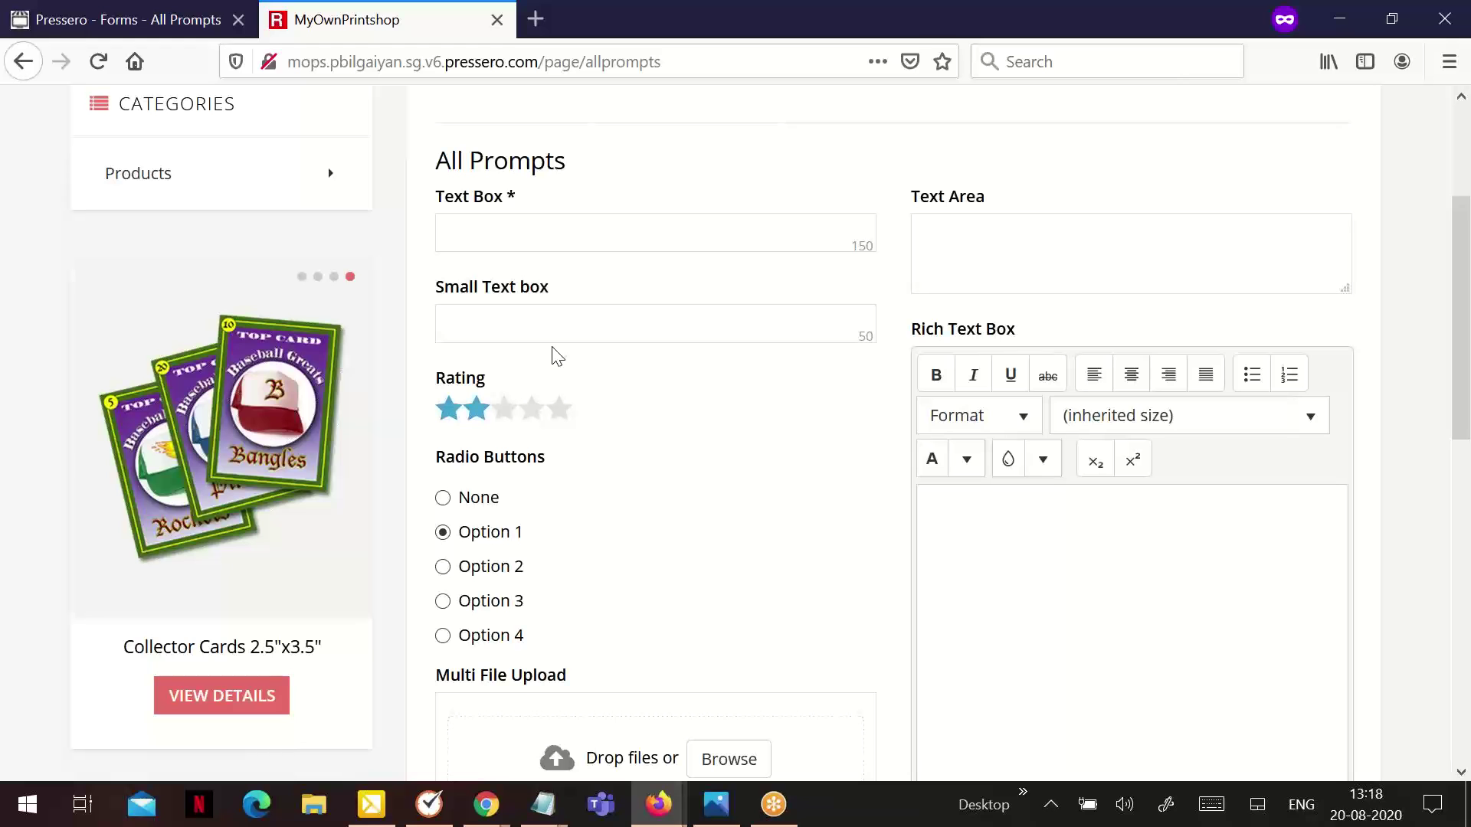
pyautogui.scroll(-3, 575, 450)
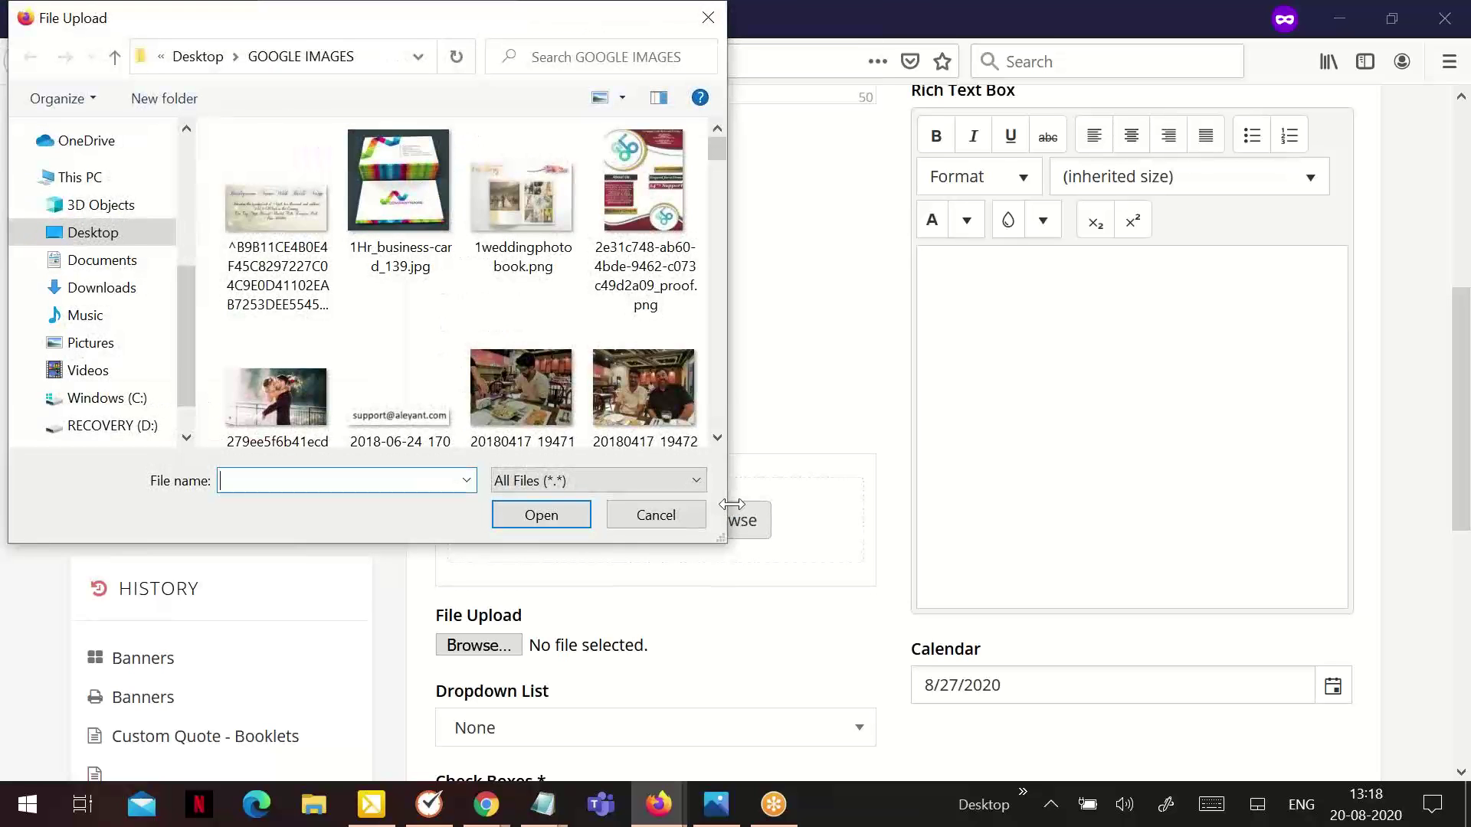
pyautogui.click(404, 207)
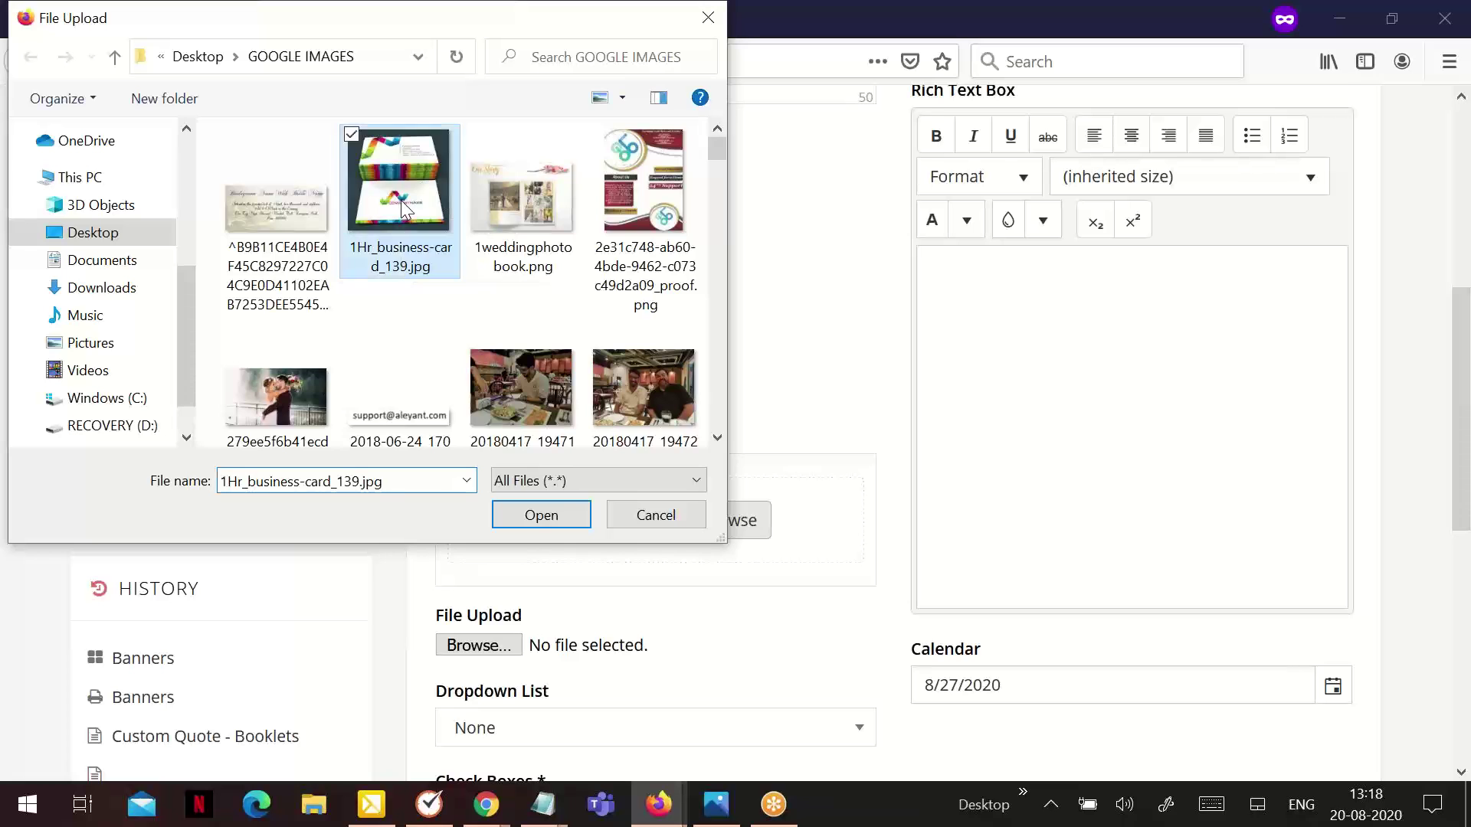
pyautogui.click(529, 518)
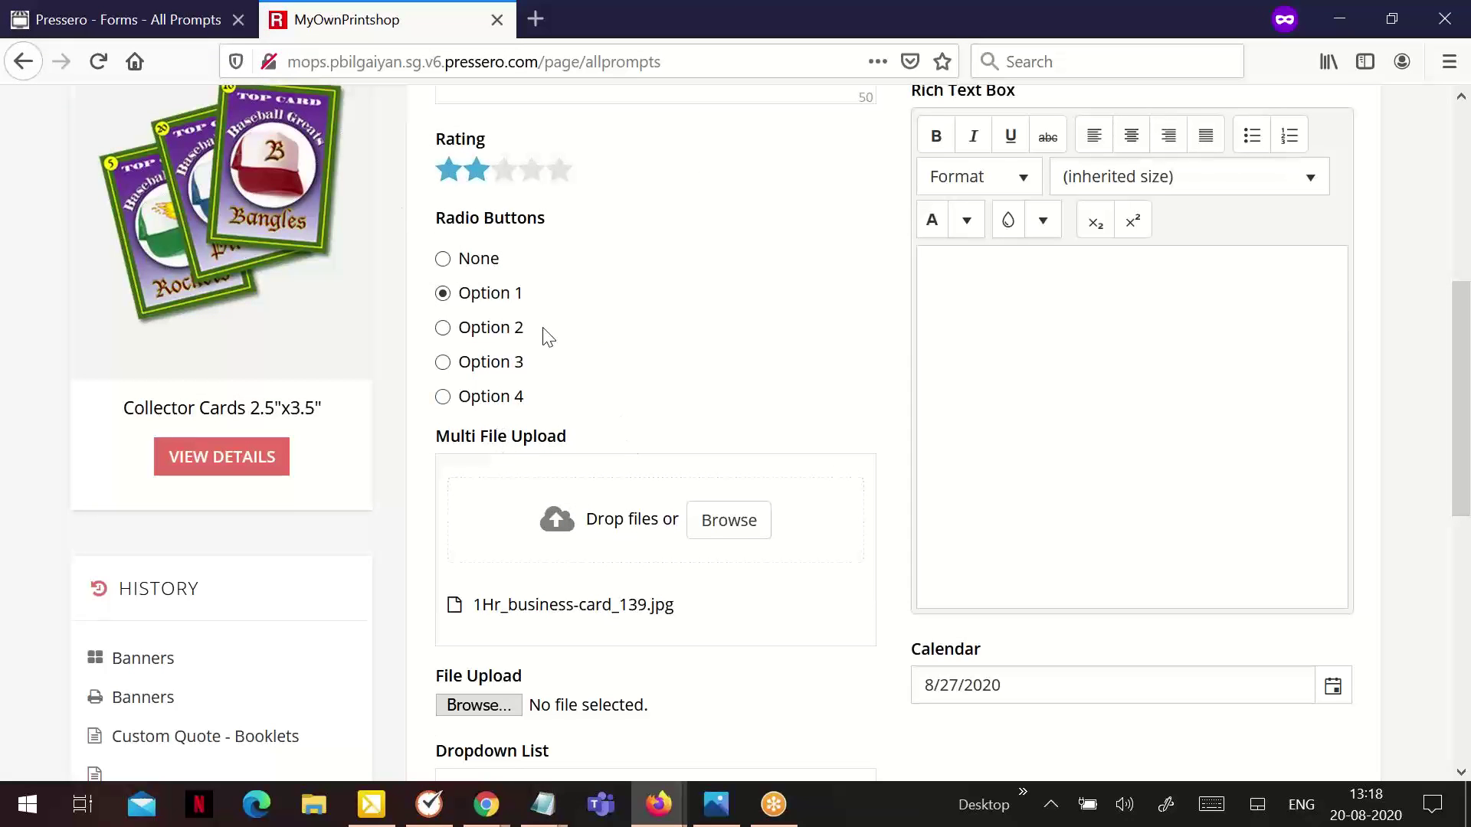
# Select 1Hr_business-card_139.jpg and 1weddingphotobook.png together for the Multi File Upload prompt.
pyautogui.click(700, 527)
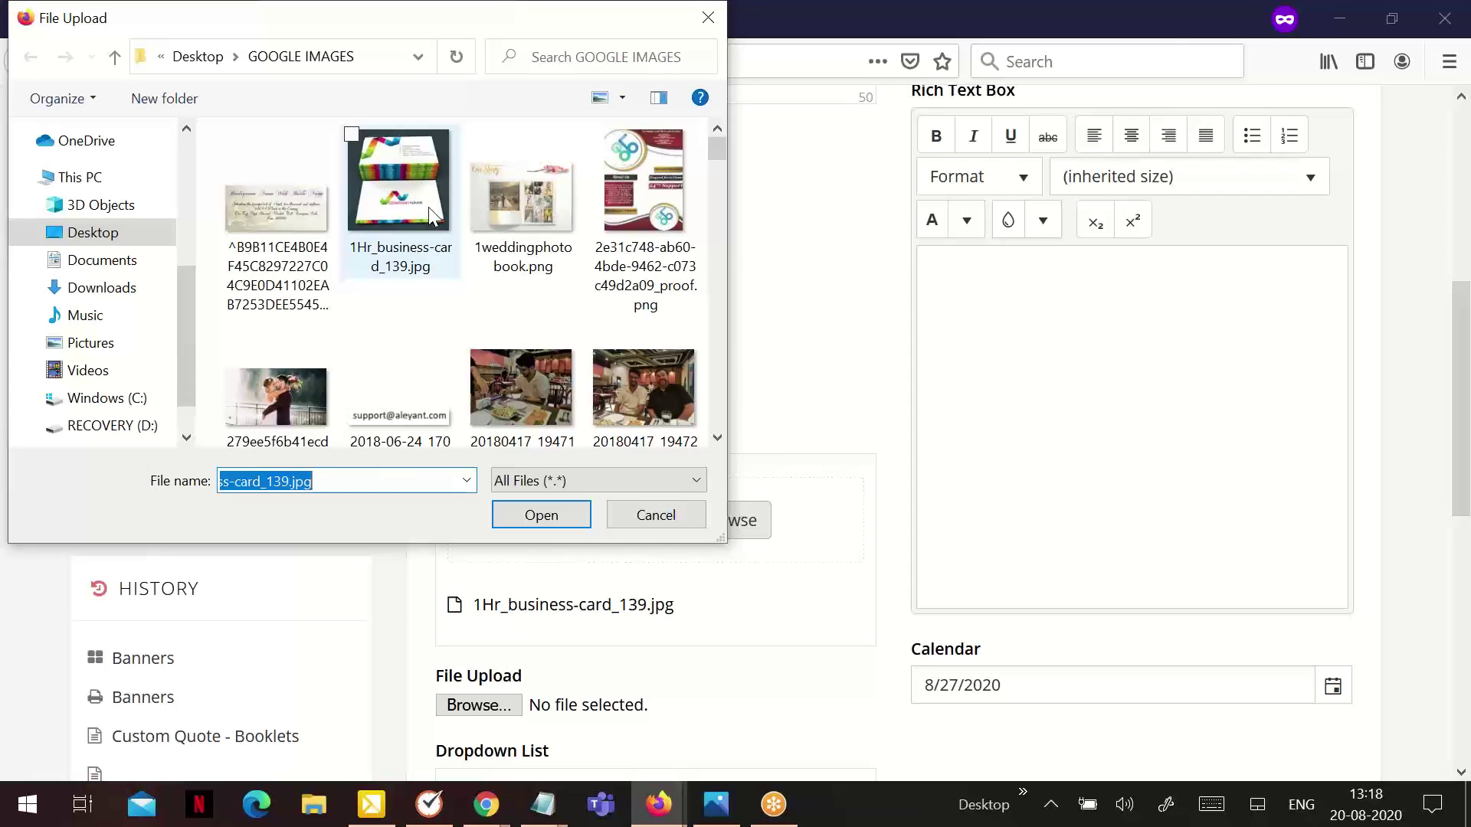
pyautogui.click(353, 136)
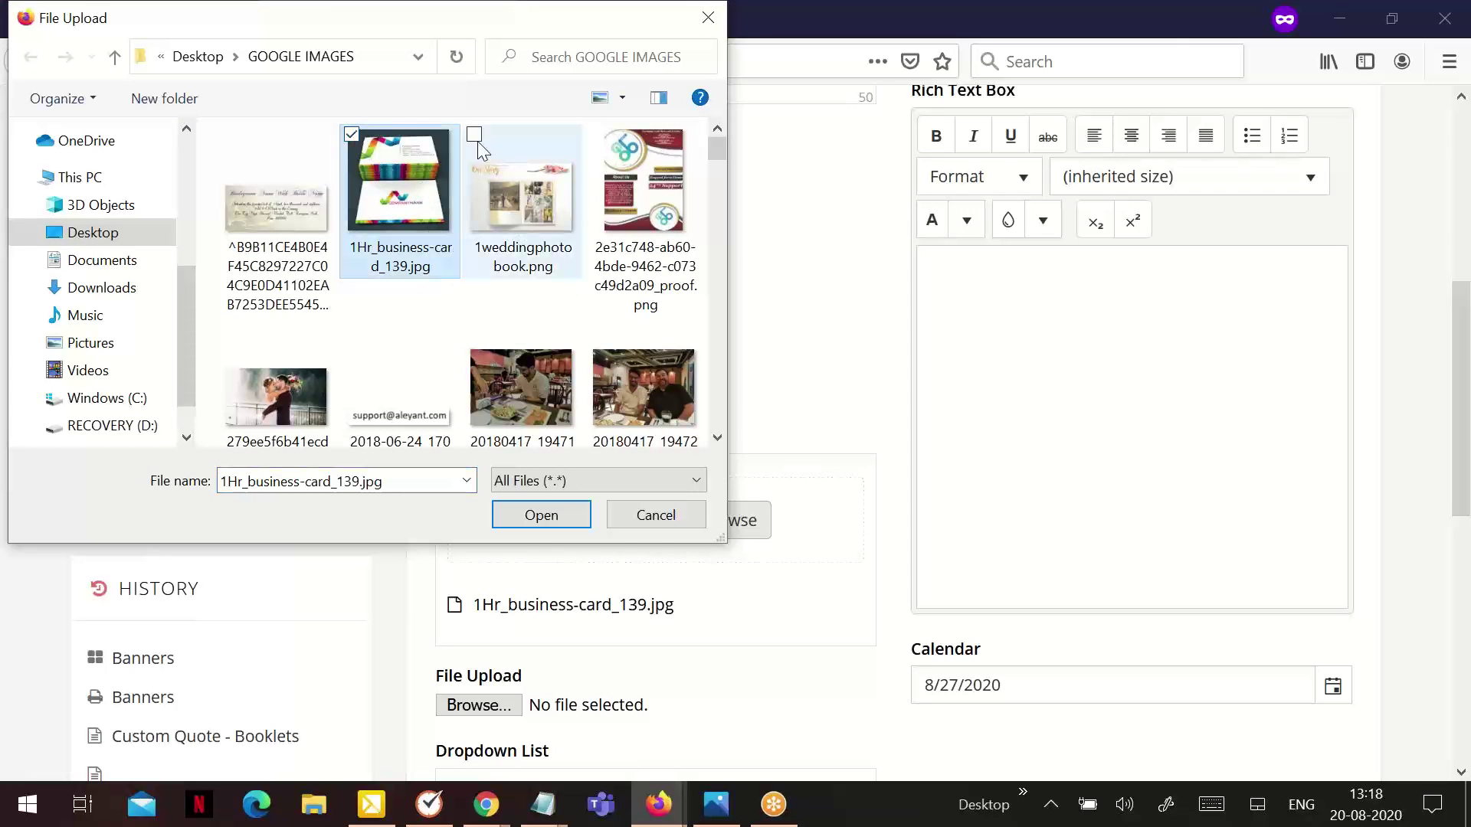
pyautogui.click(475, 136)
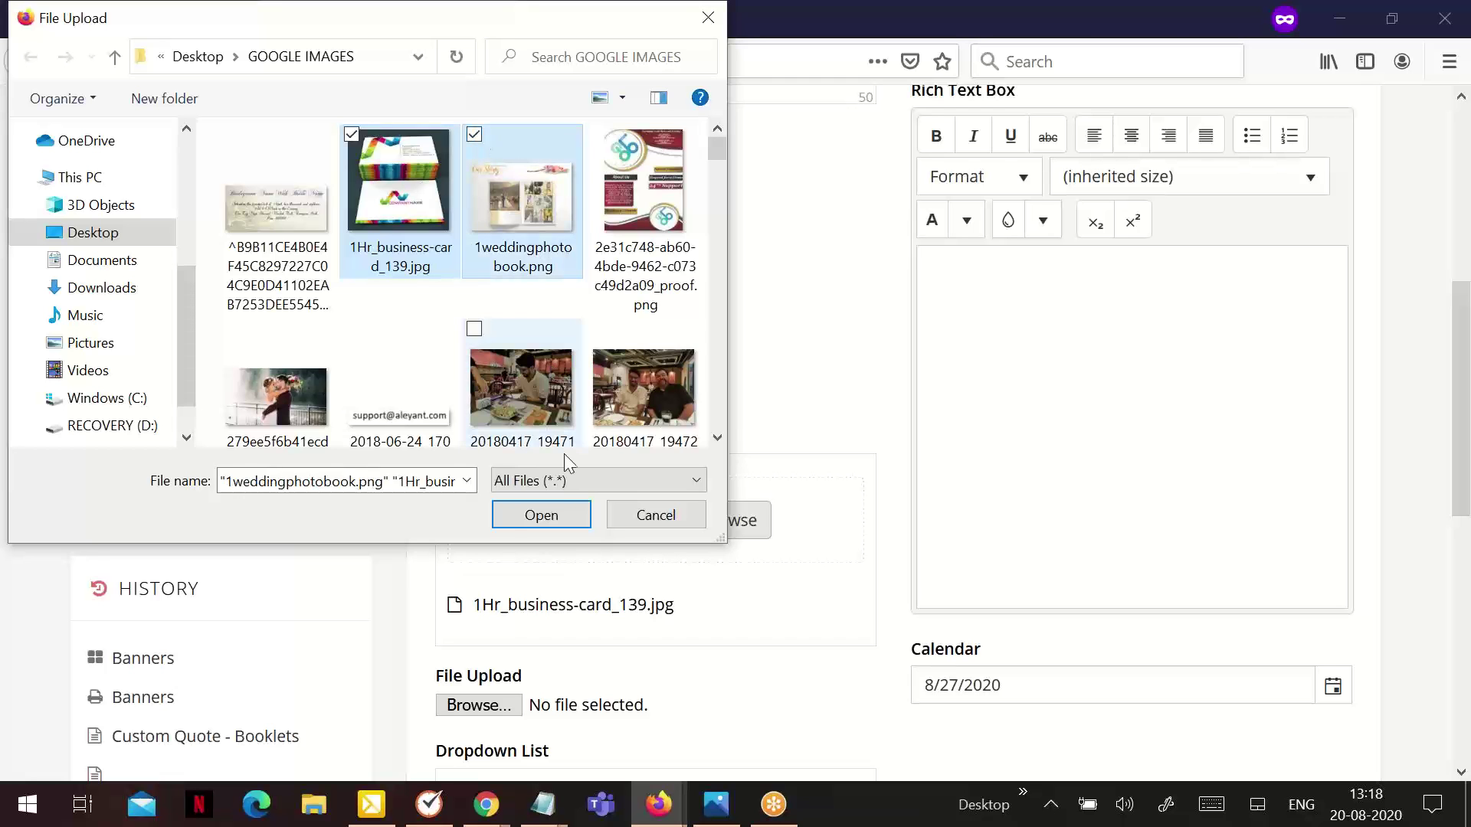
pyautogui.click(536, 514)
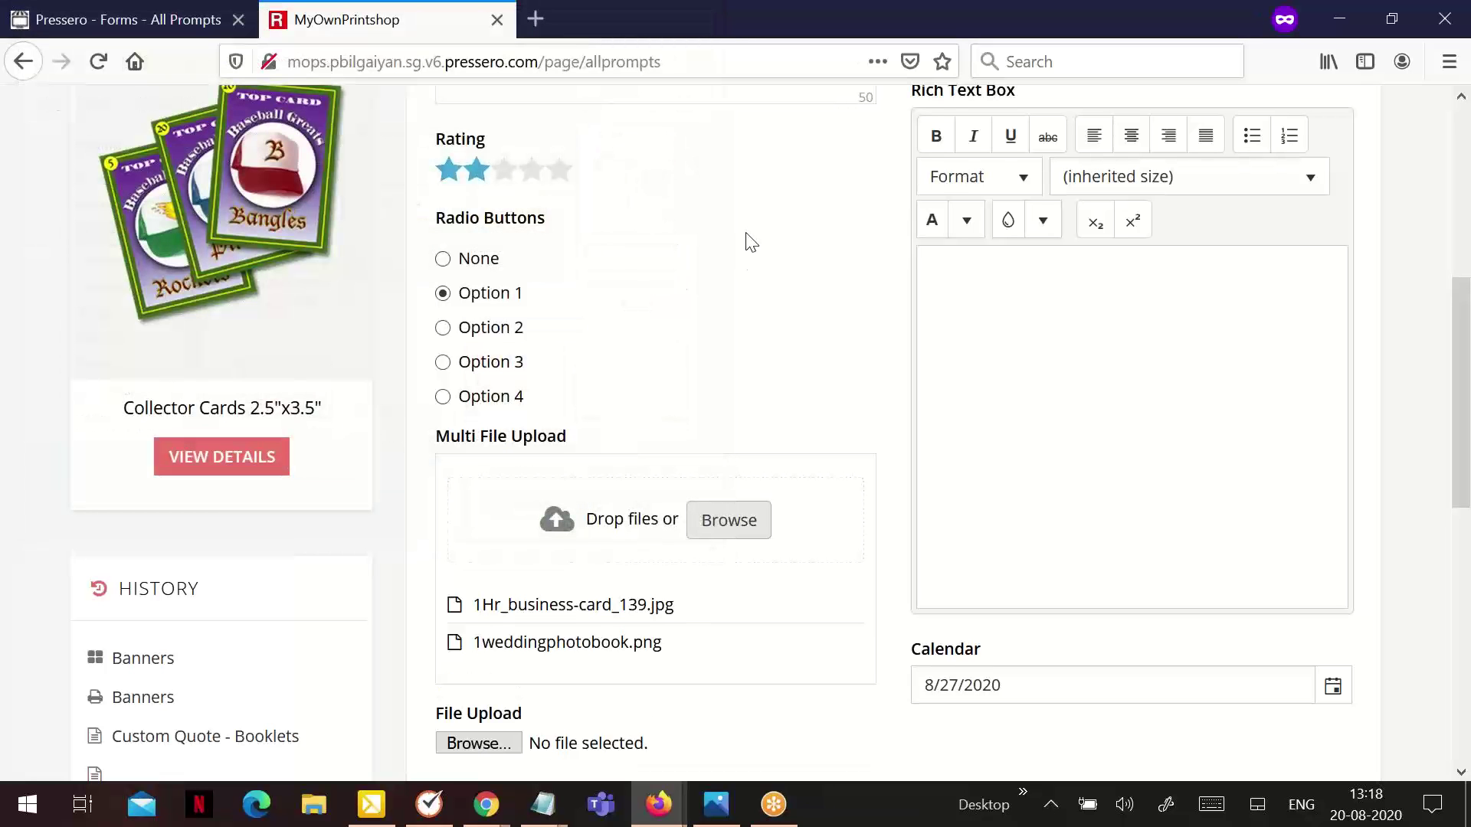
# Choose 1Hr_business-card_139.jpg as the single file for the File Upload prompt.
pyautogui.scroll(-3, 750, 242)
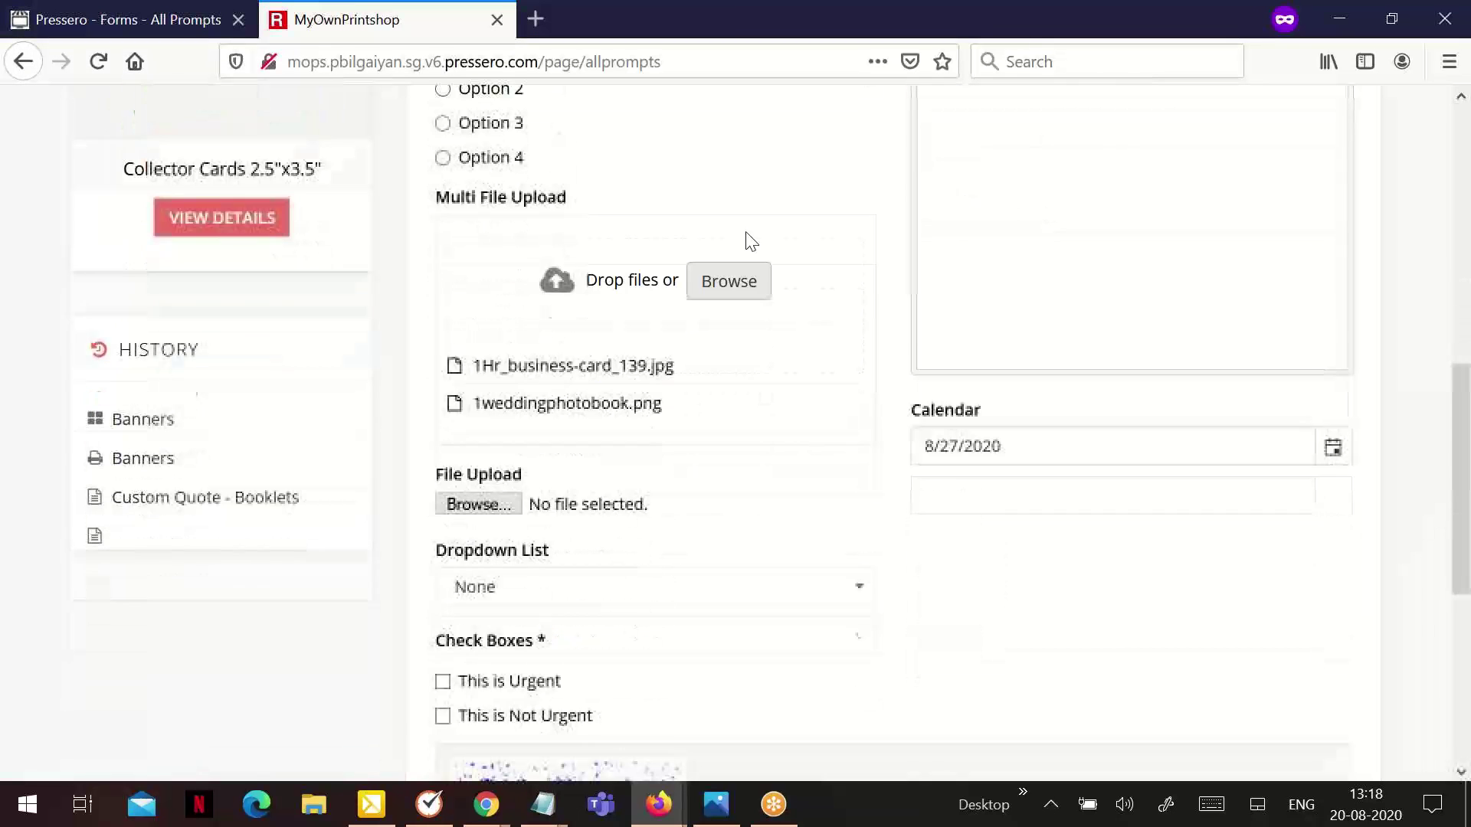
pyautogui.click(466, 511)
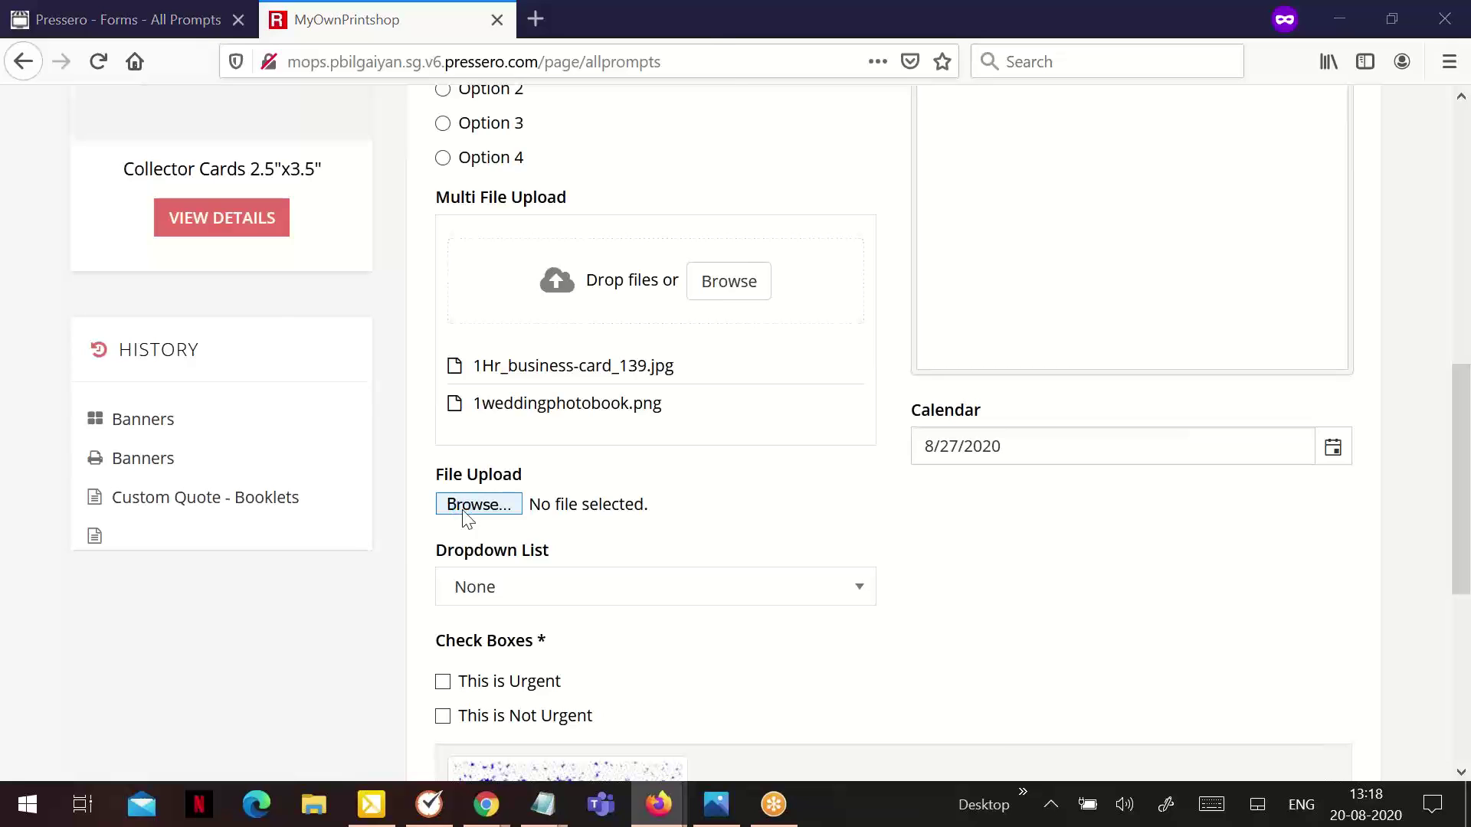
pyautogui.click(417, 204)
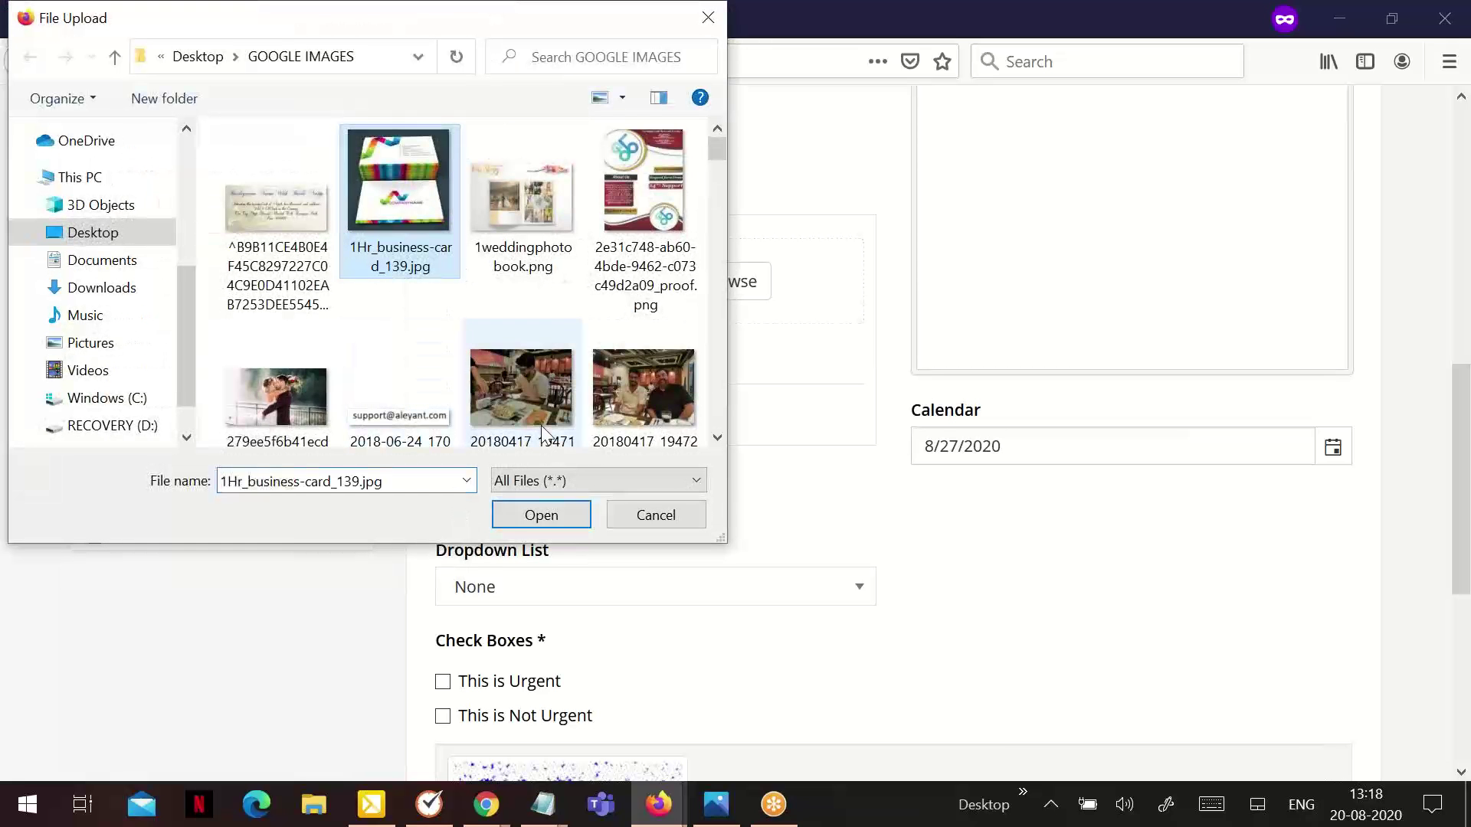
pyautogui.click(518, 521)
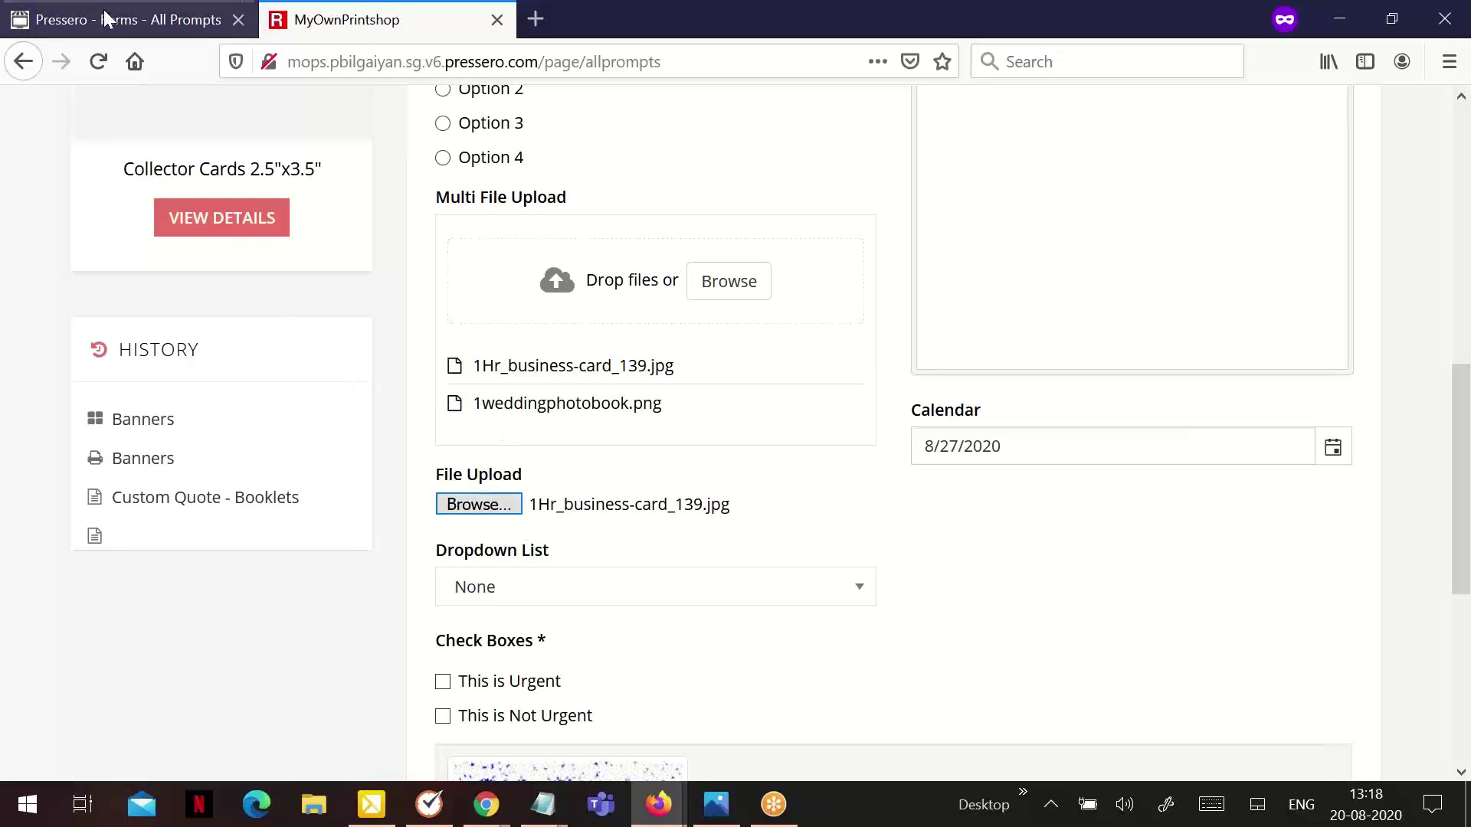
# Examine the Dropdown List field's settings and default options in the All Prompts form.
pyautogui.click(104, 9)
pyautogui.scroll(-7, 728, 459)
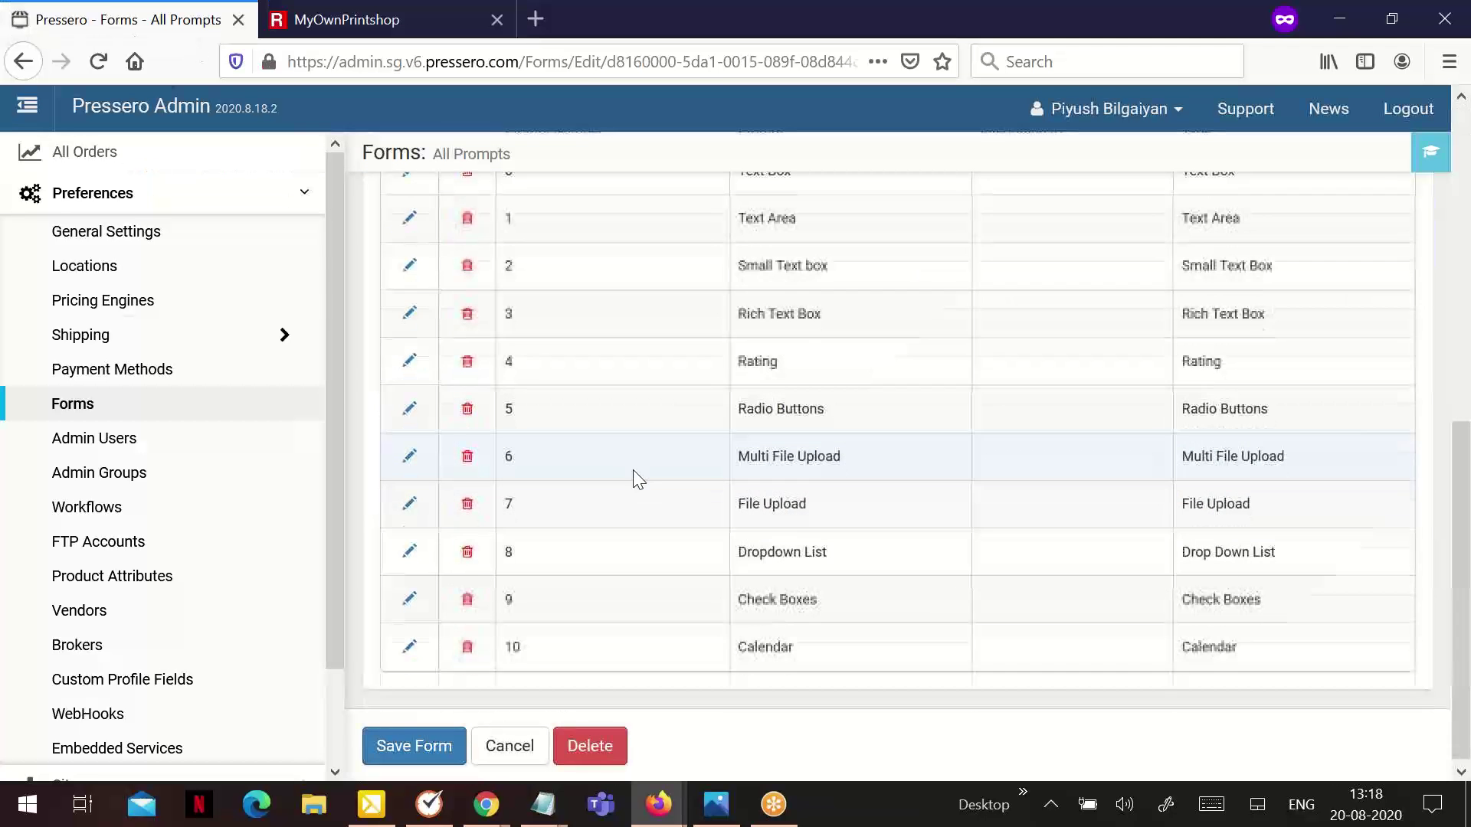
pyautogui.click(406, 560)
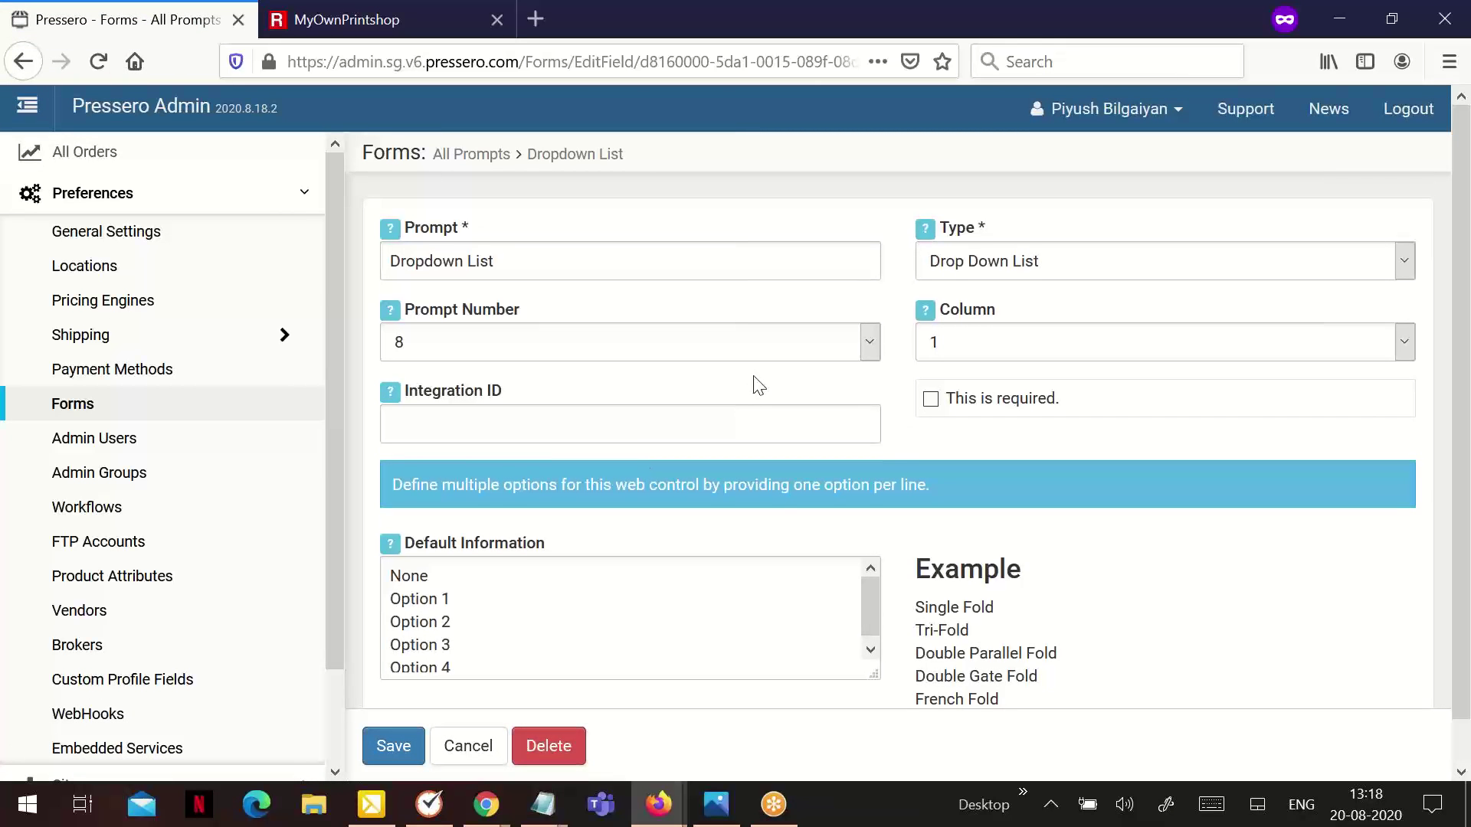
pyautogui.scroll(-1, 756, 383)
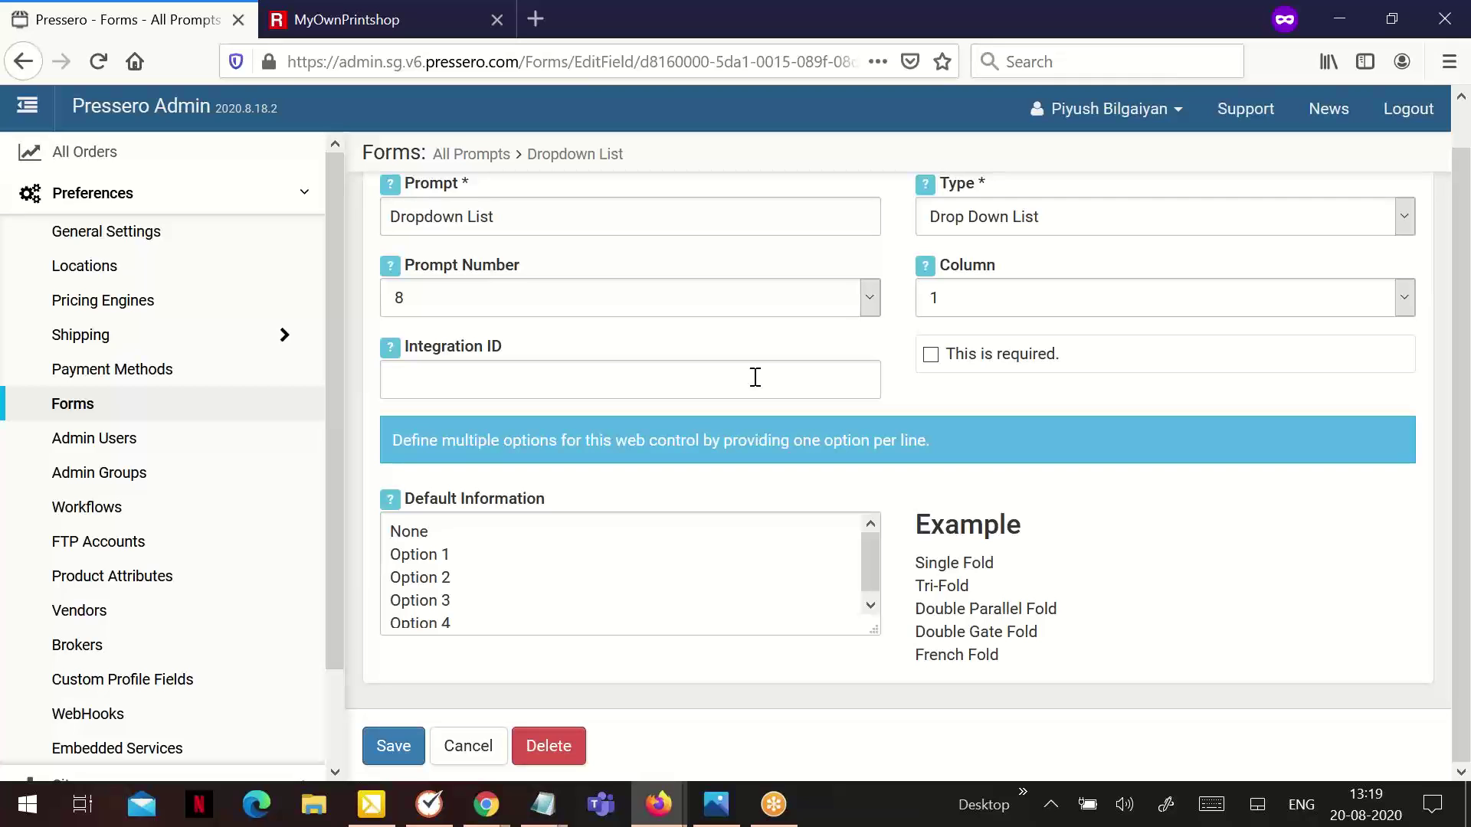
# View the Dropdown List prompt's choices on the storefront page, and leave the field's admin settings without saving.
pyautogui.click(463, 10)
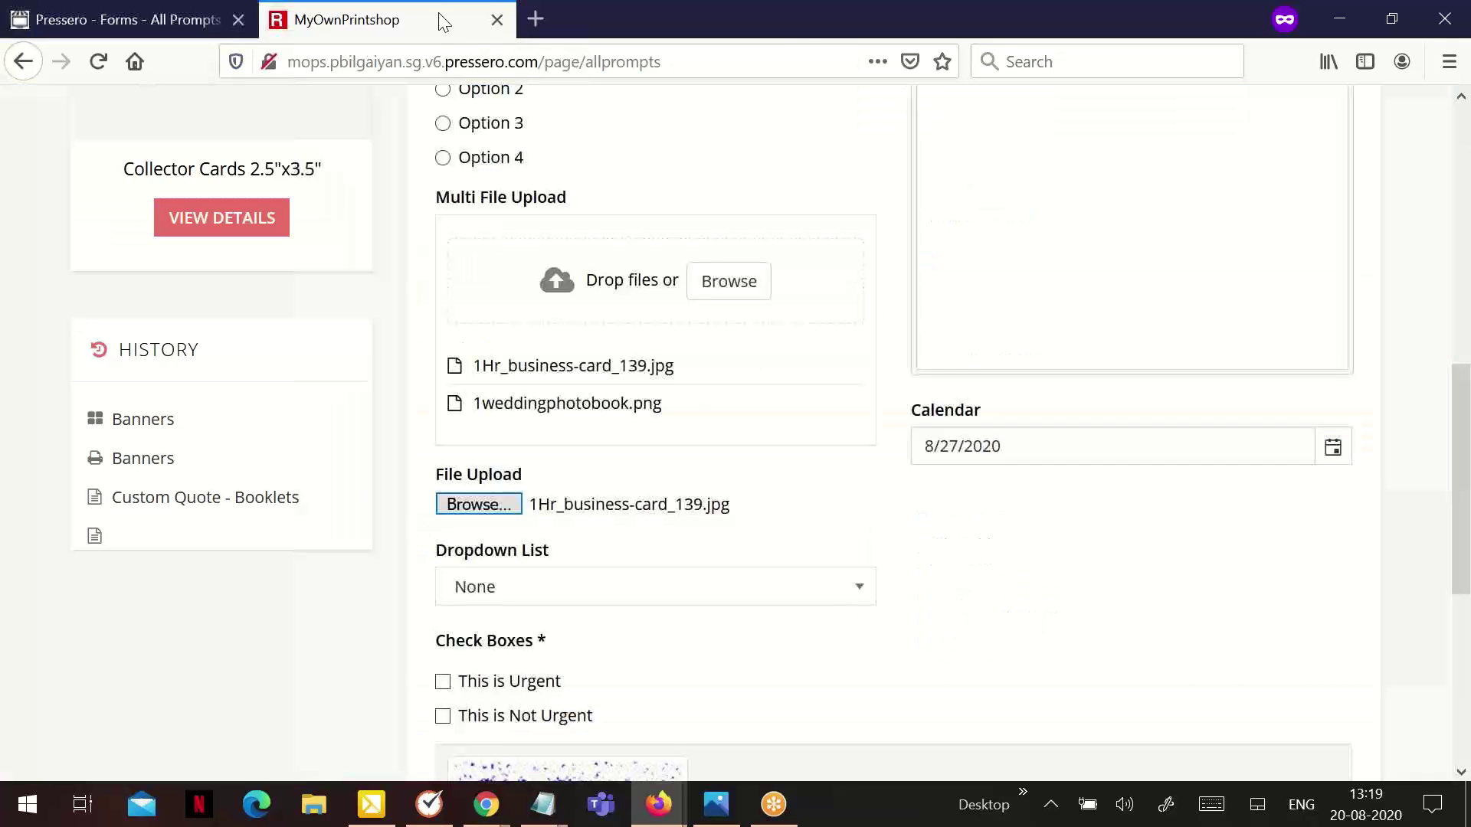
pyautogui.scroll(-3, 567, 464)
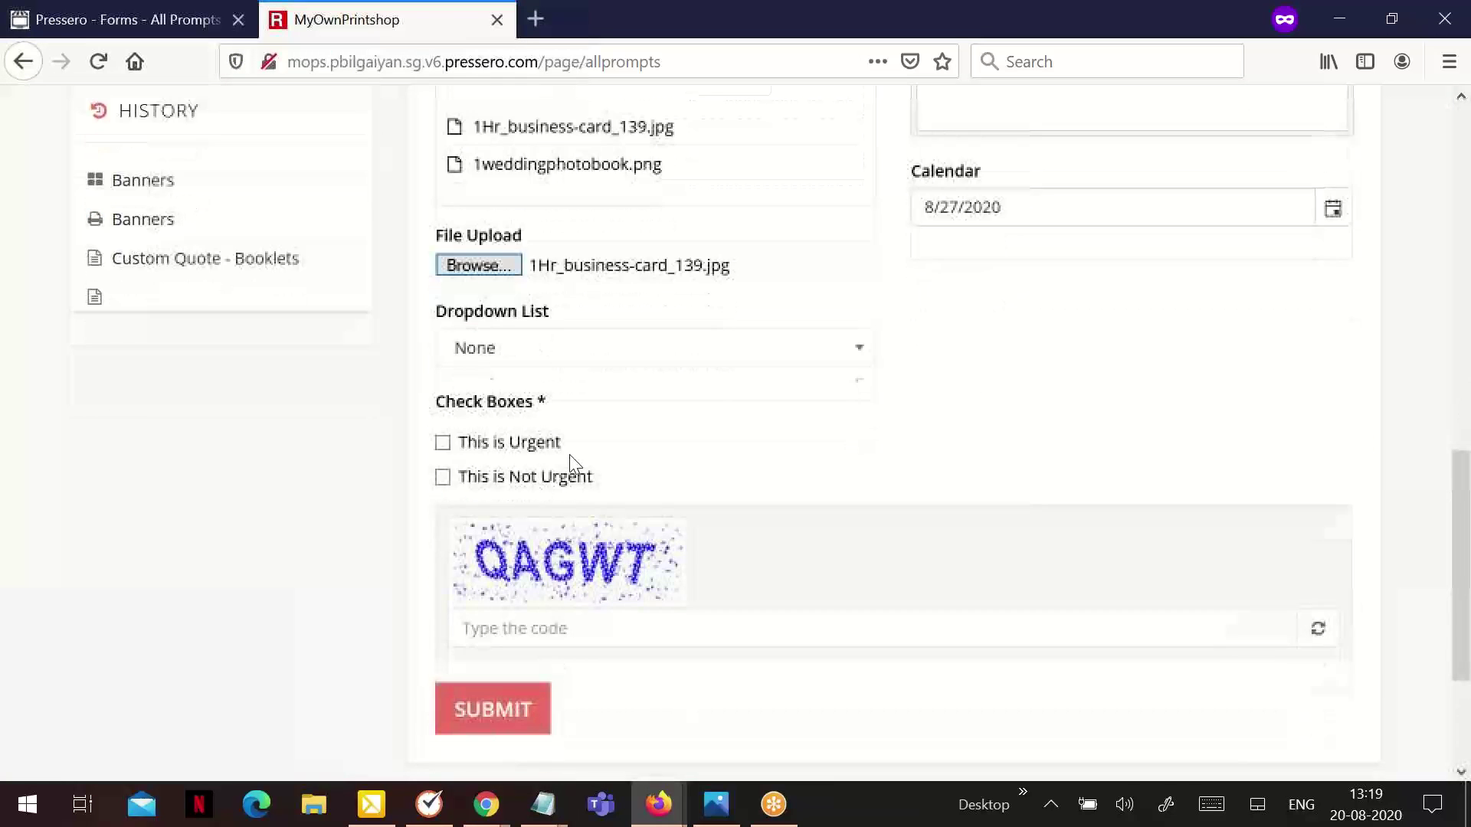
pyautogui.click(516, 359)
pyautogui.click(947, 392)
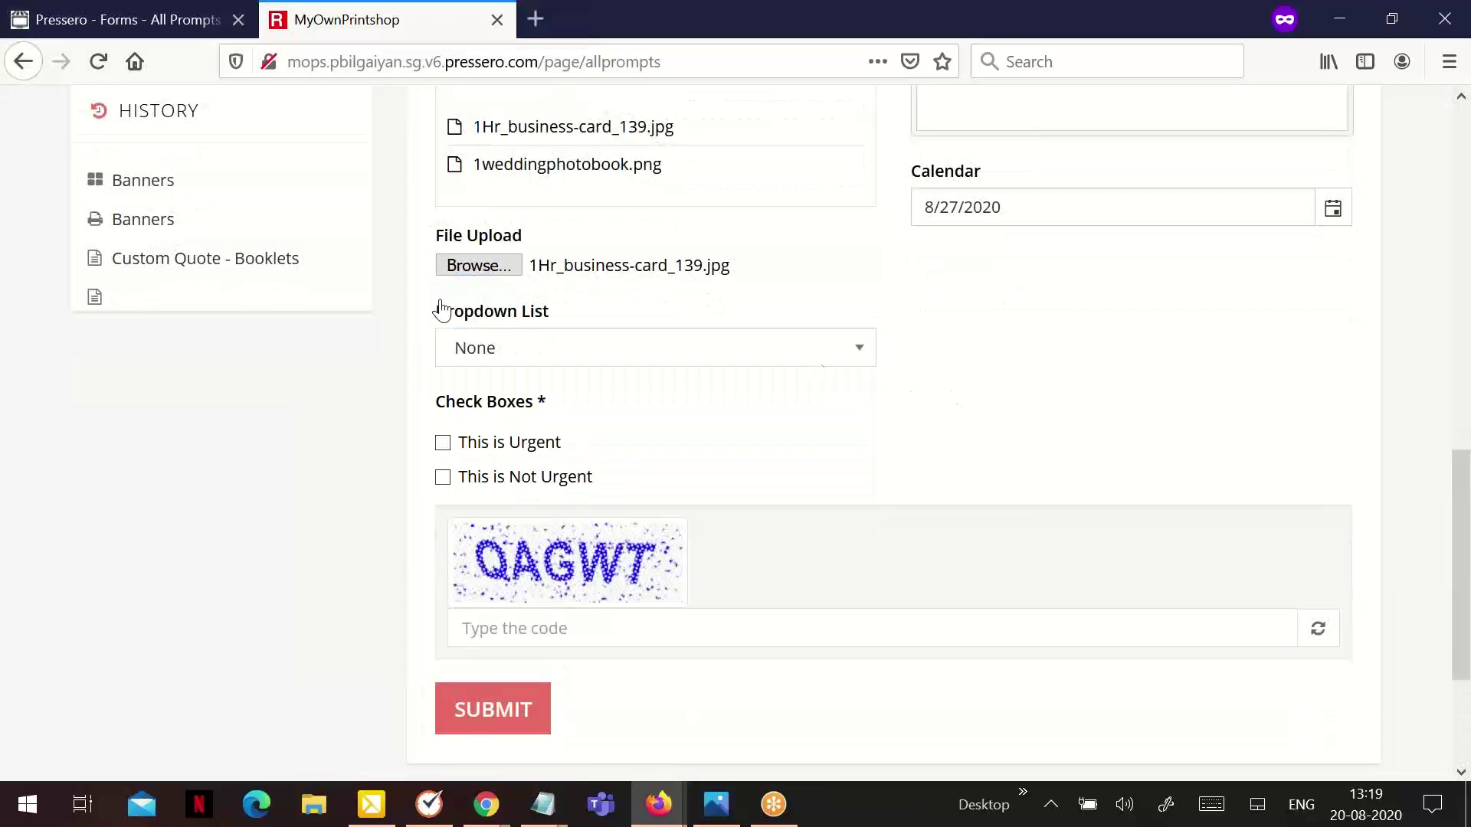
pyautogui.click(90, 20)
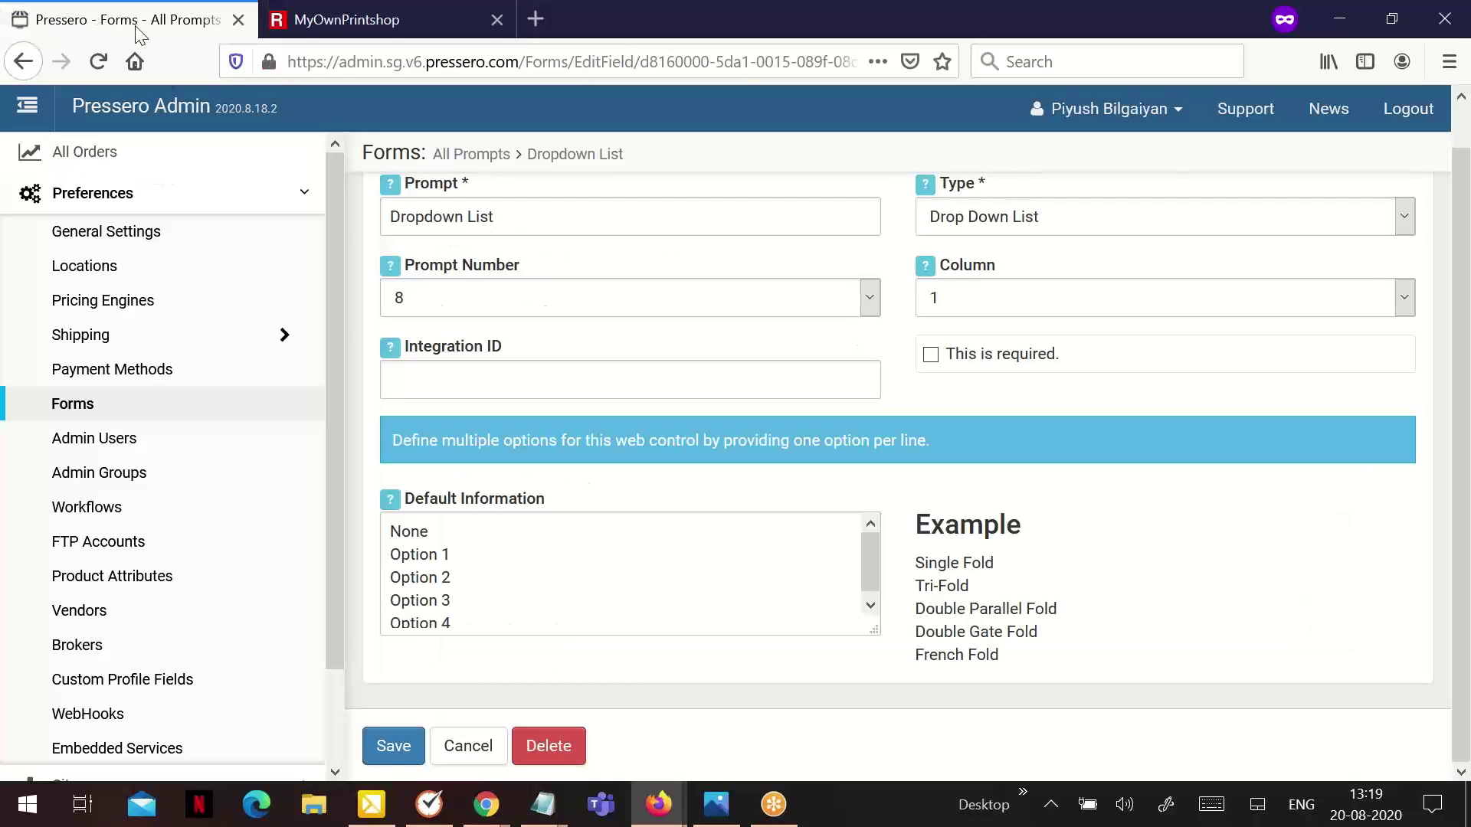
pyautogui.click(469, 744)
# Examine the Check Boxes field's type, required setting and options in the All Prompts form.
pyautogui.scroll(-8, 555, 603)
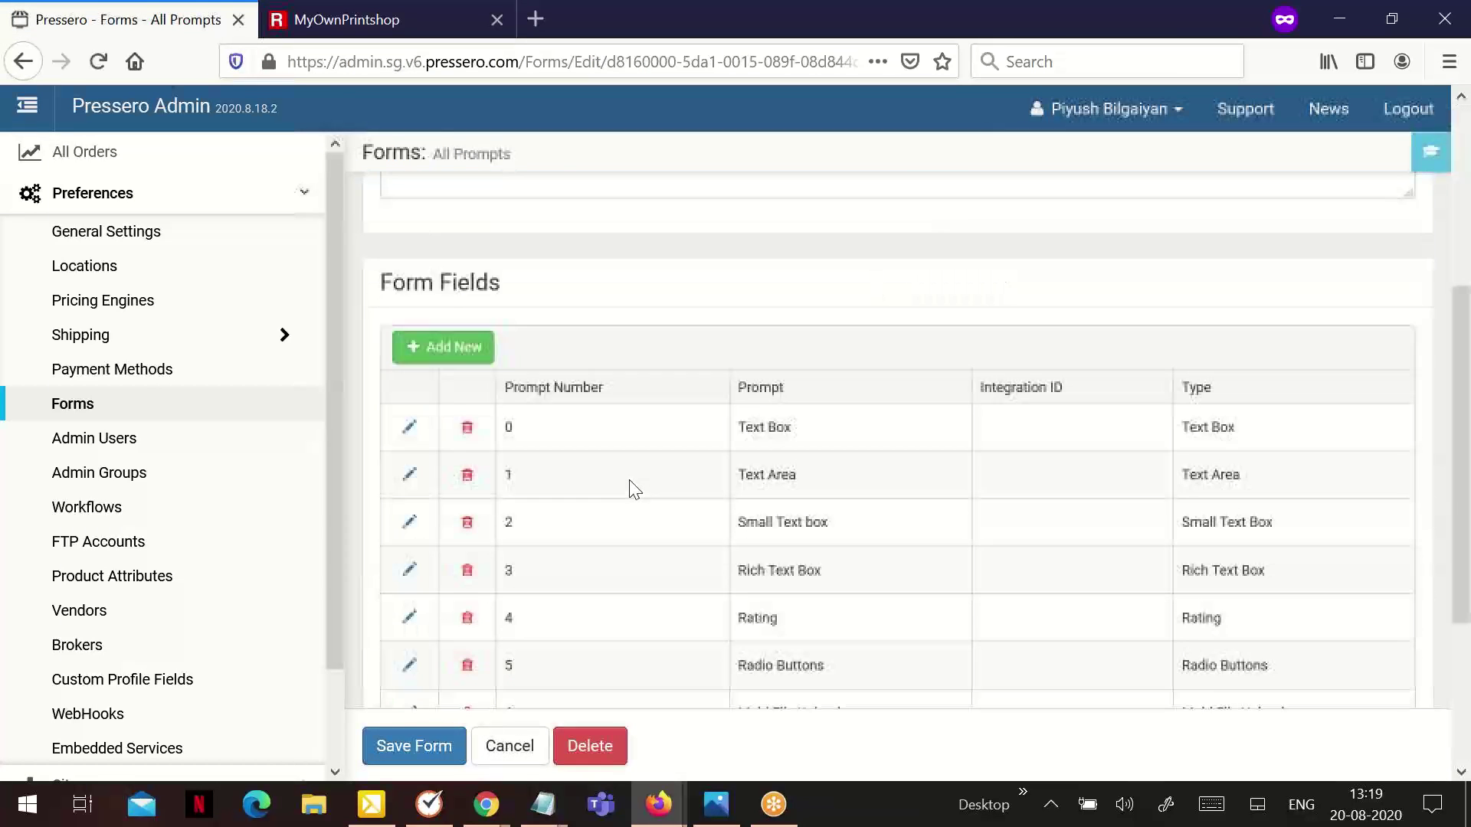
pyautogui.click(410, 599)
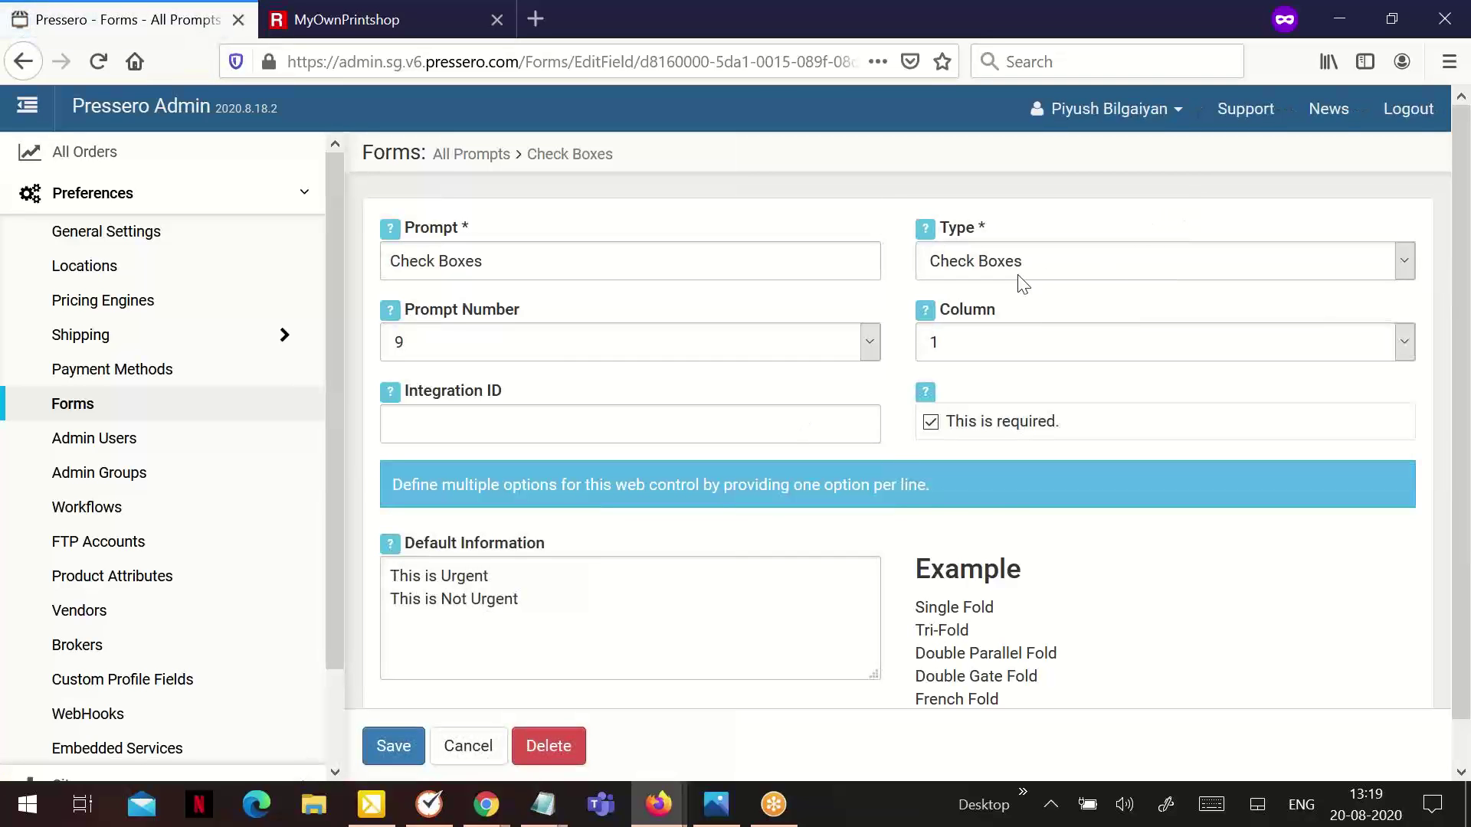
pyautogui.click(1023, 278)
pyautogui.click(1023, 277)
# Try both options of the Check Boxes prompt on the storefront page and leave only This is Urgent selected.
pyautogui.click(389, 21)
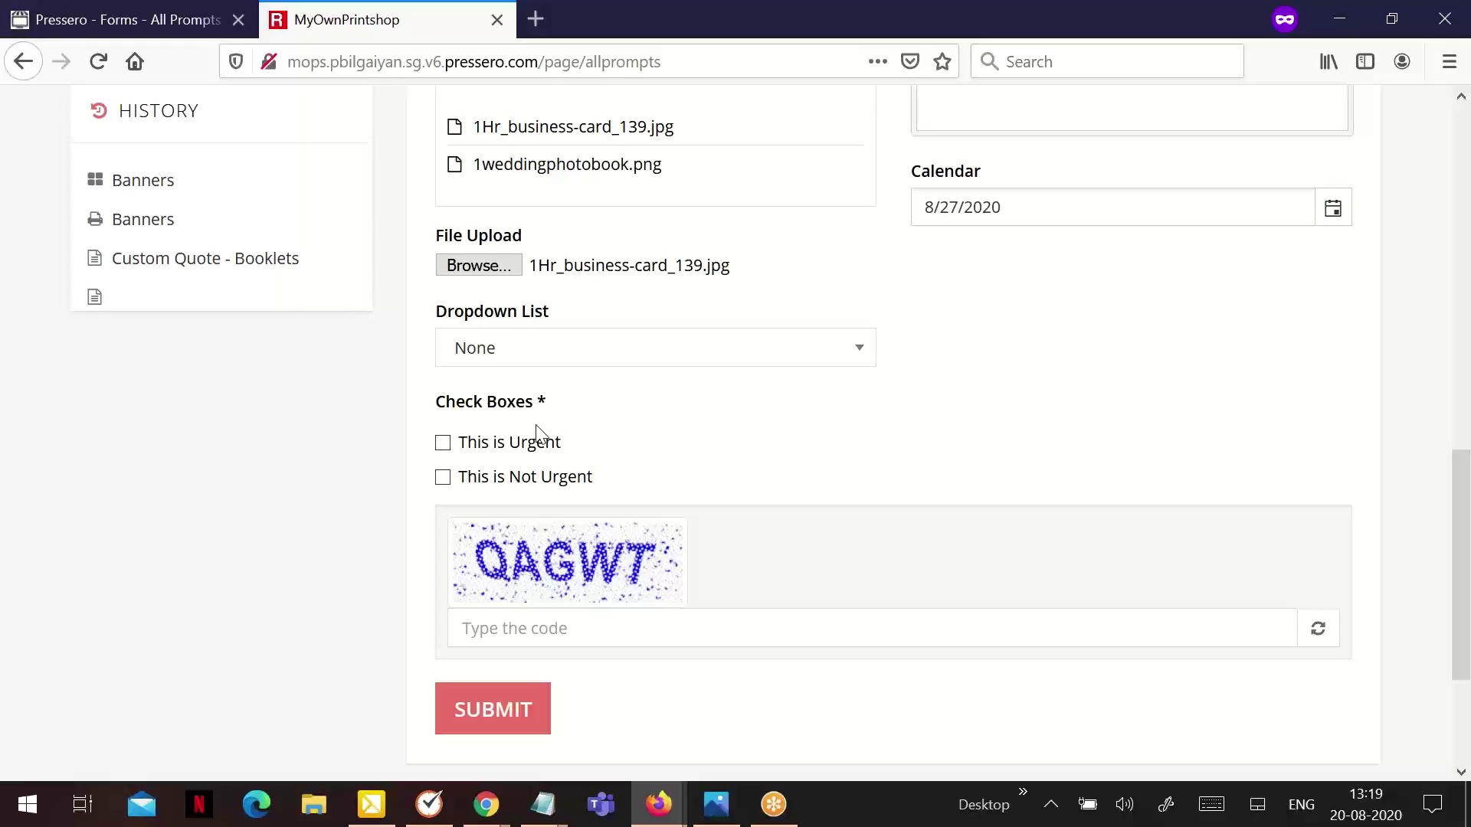
pyautogui.click(496, 448)
pyautogui.click(509, 481)
pyautogui.click(486, 449)
pyautogui.click(497, 452)
pyautogui.click(530, 475)
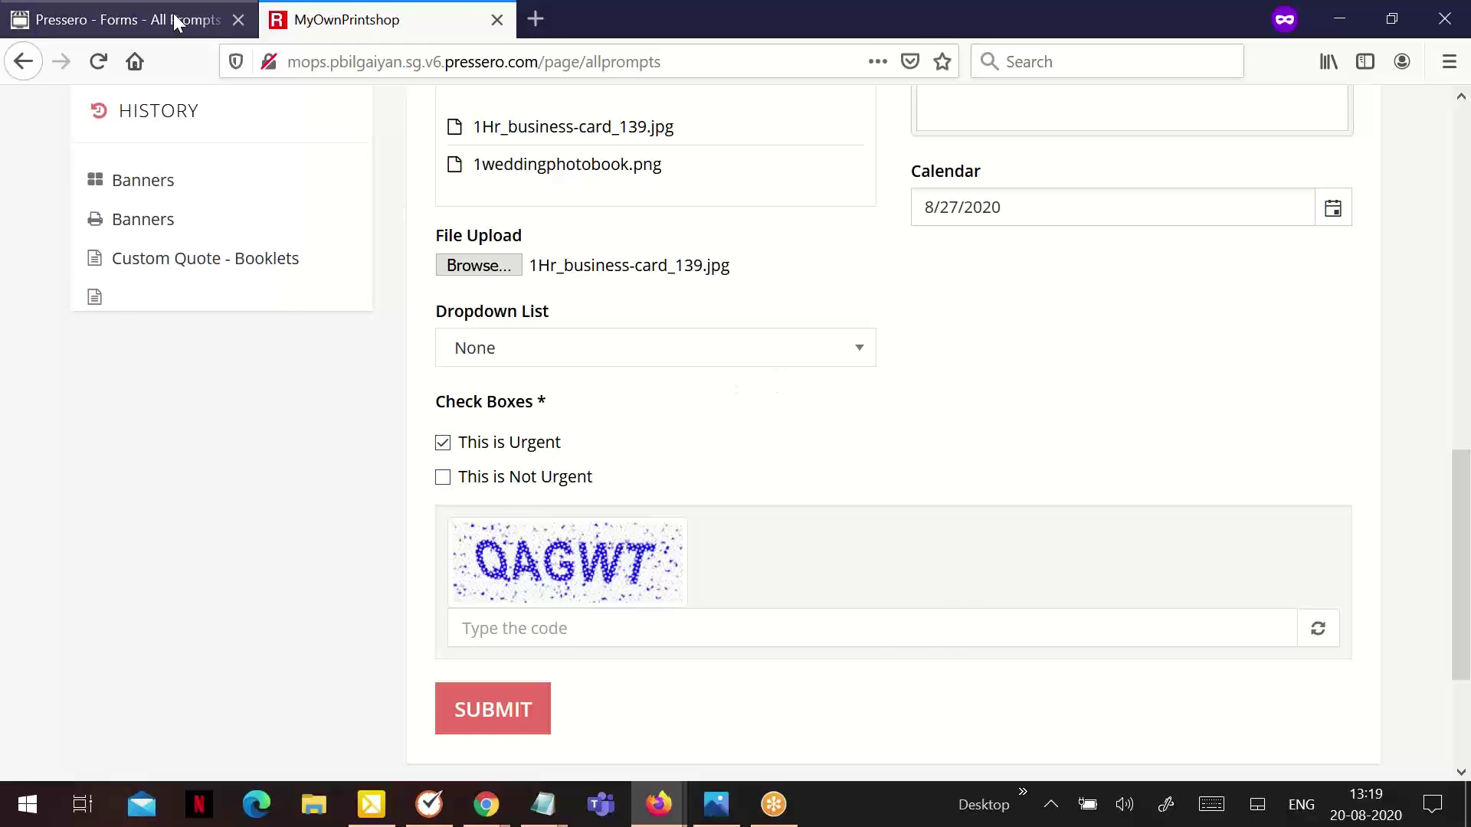
# Leave the Check Boxes field in the admin form without saving and open the Calendar field's settings.
pyautogui.click(123, 19)
pyautogui.scroll(-1, 479, 724)
pyautogui.click(476, 736)
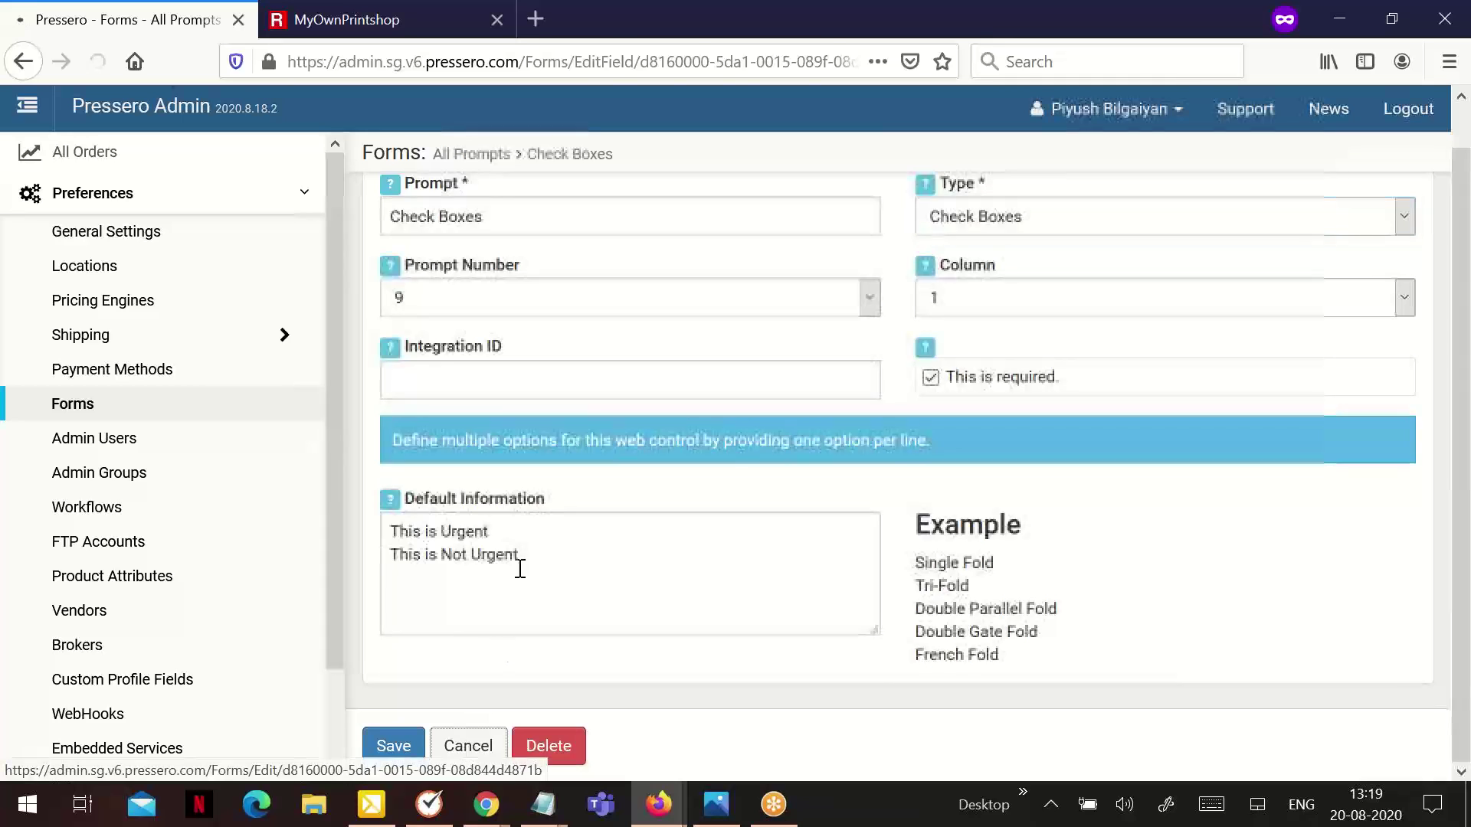
pyautogui.scroll(-2, 581, 494)
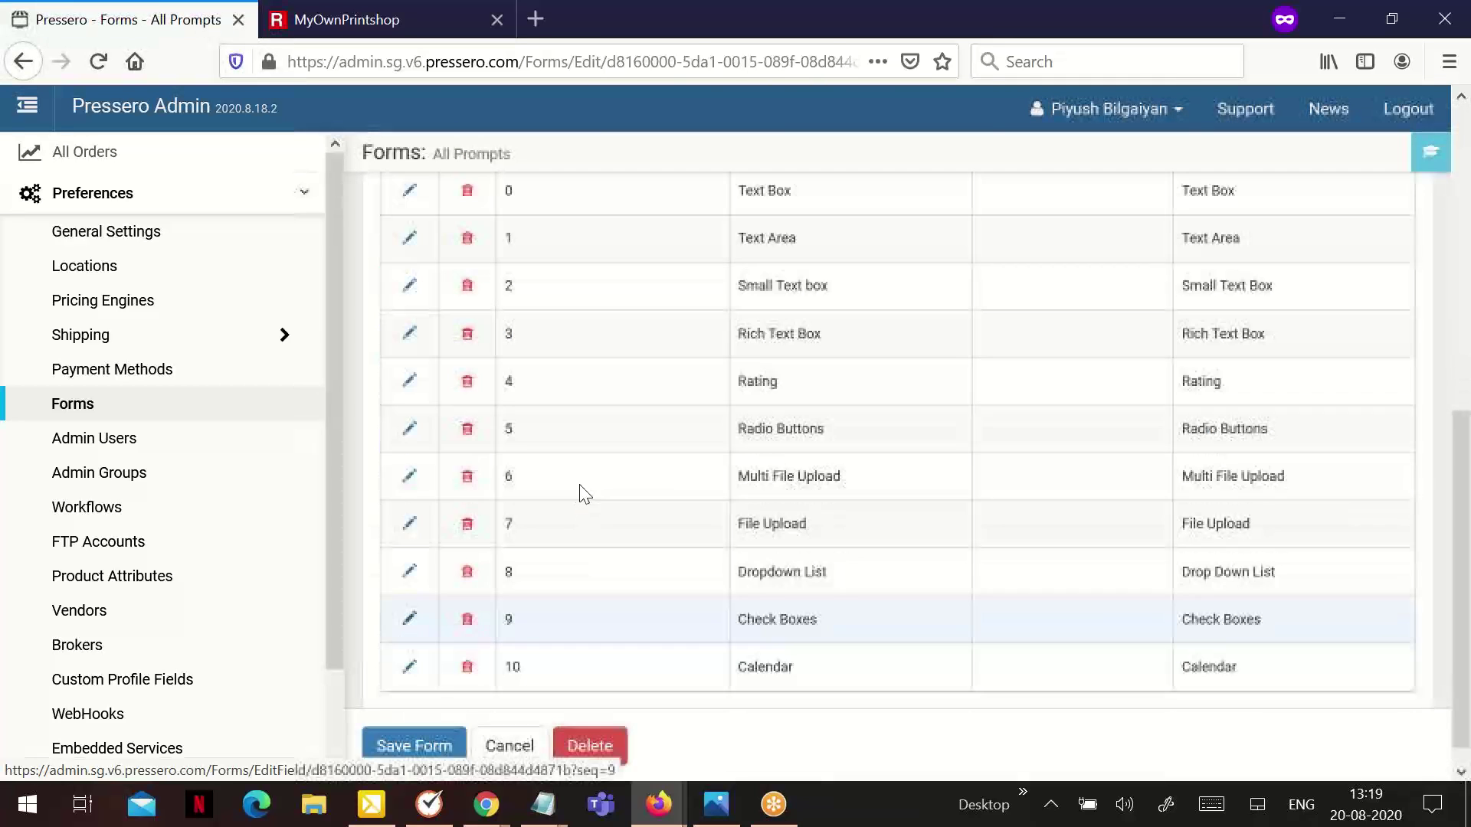
pyautogui.click(410, 640)
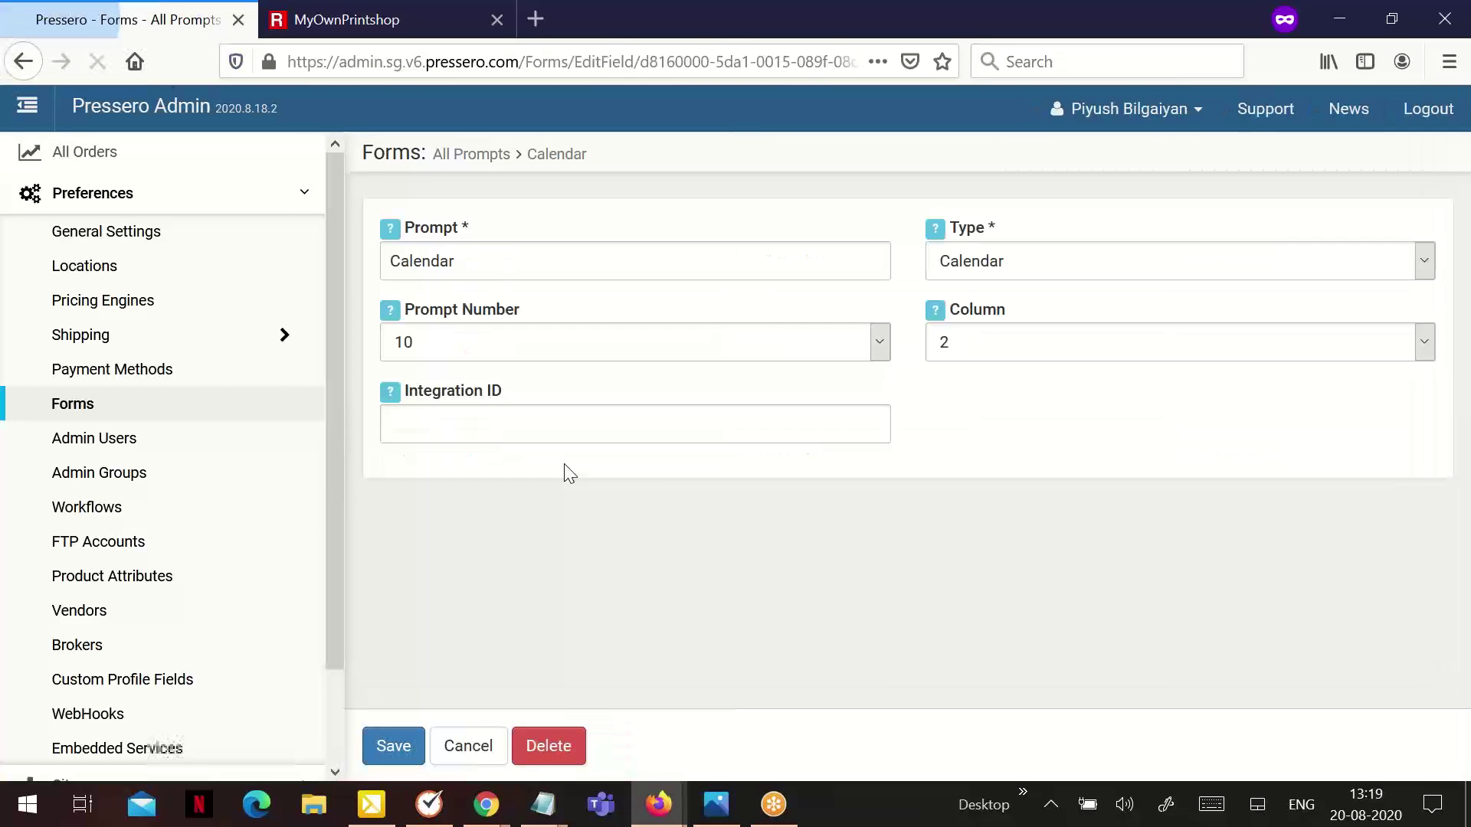
# View the Calendar field's type choices in the admin form, and set the storefront page's Calendar prompt to 8/28/2020.
pyautogui.click(998, 261)
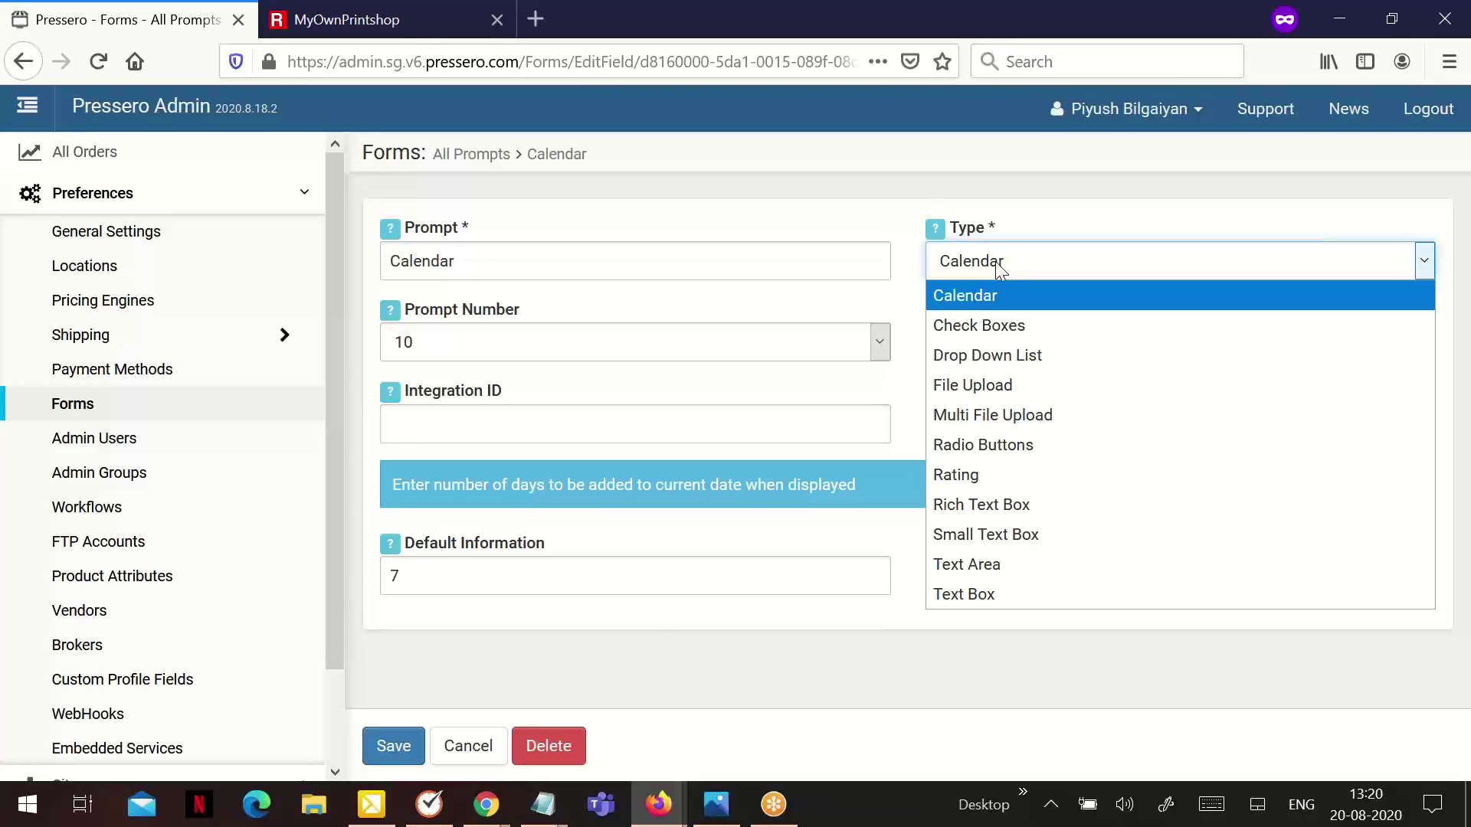
pyautogui.click(354, 29)
pyautogui.scroll(2, 1122, 347)
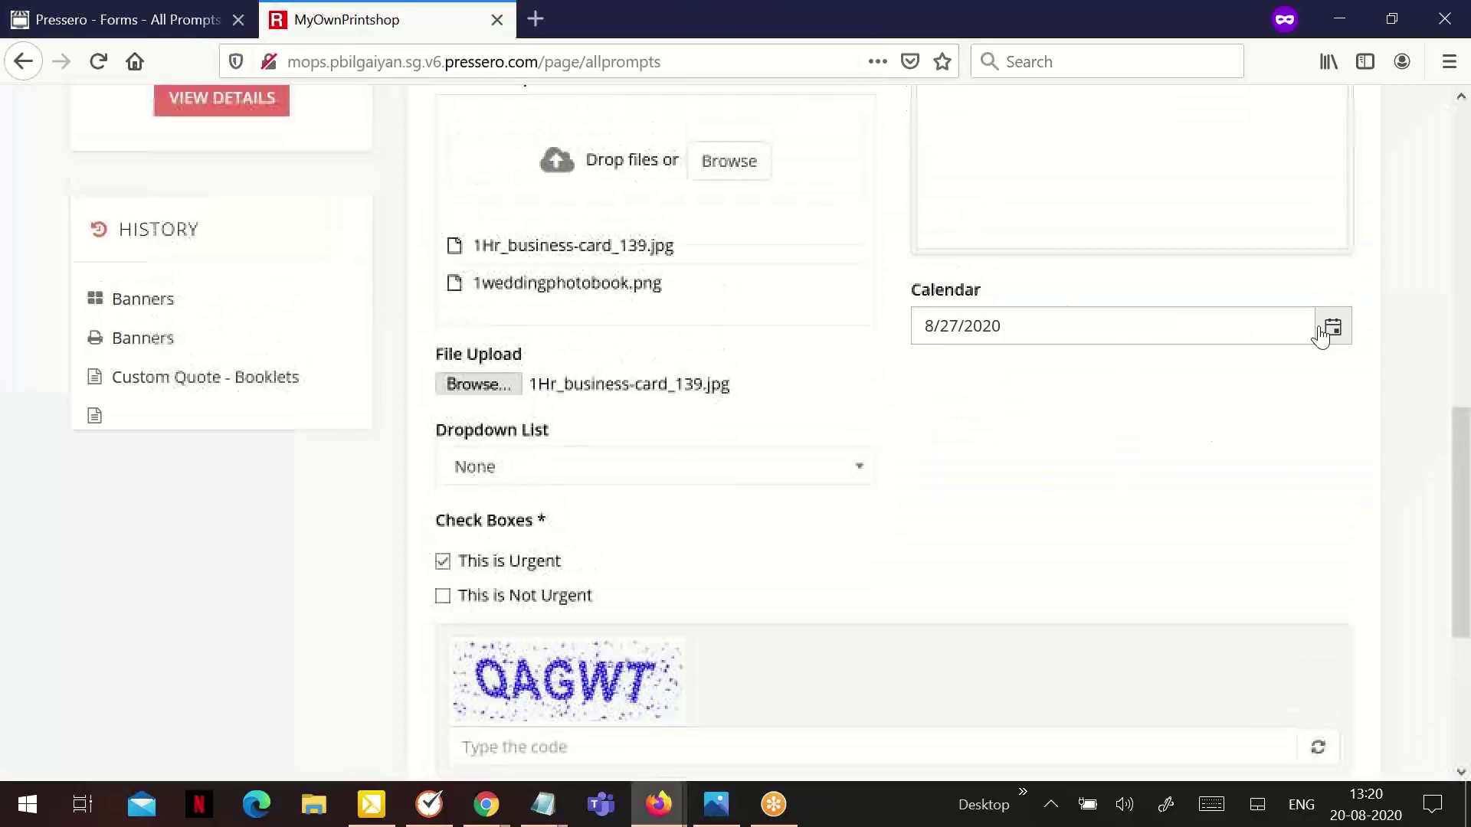
pyautogui.click(1331, 328)
pyautogui.click(1130, 567)
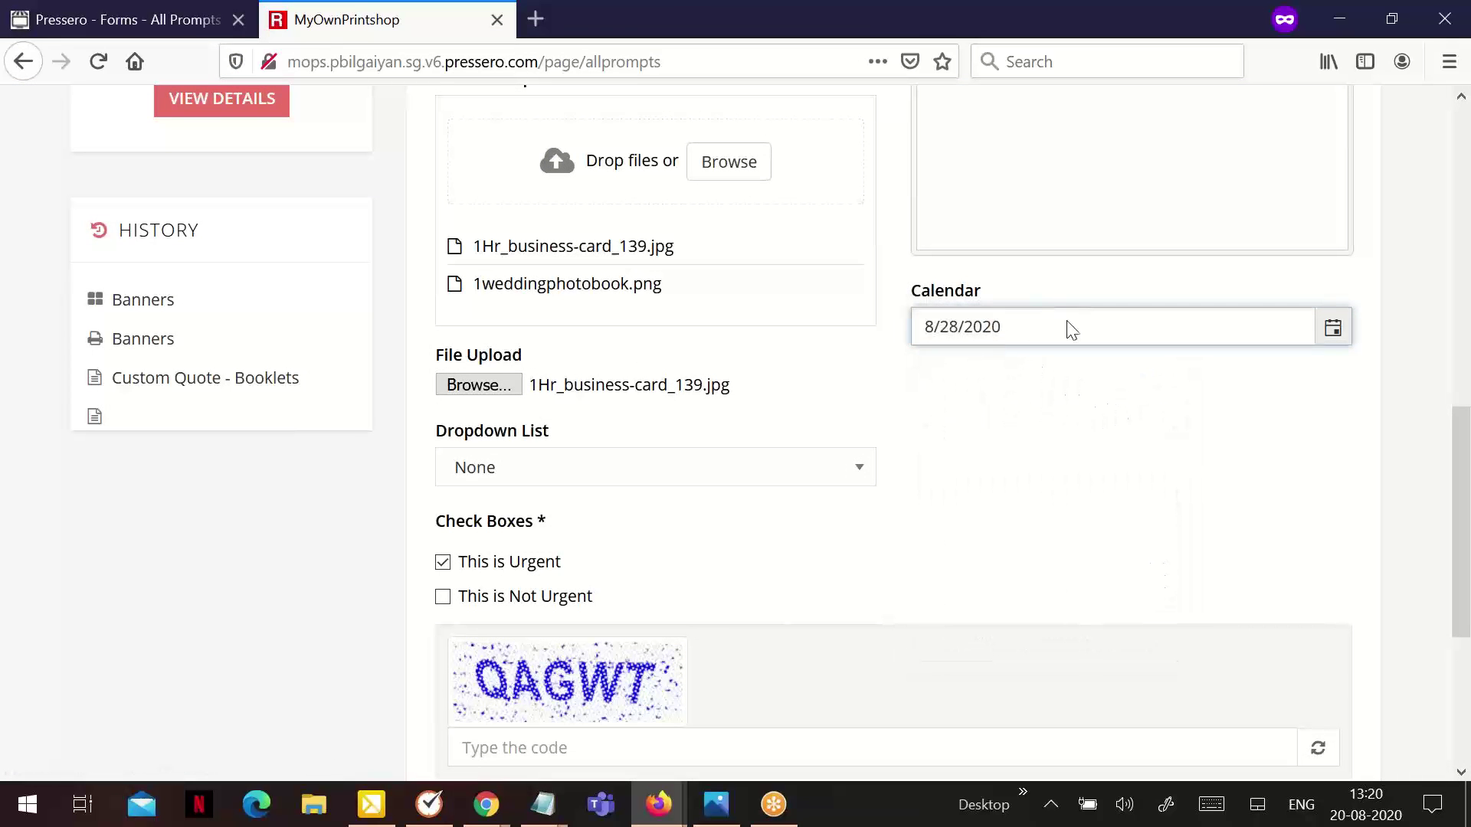
# Enter "text Box" in the required Text Box prompt of the storefront's All Prompts form.
pyautogui.scroll(-4, 772, 406)
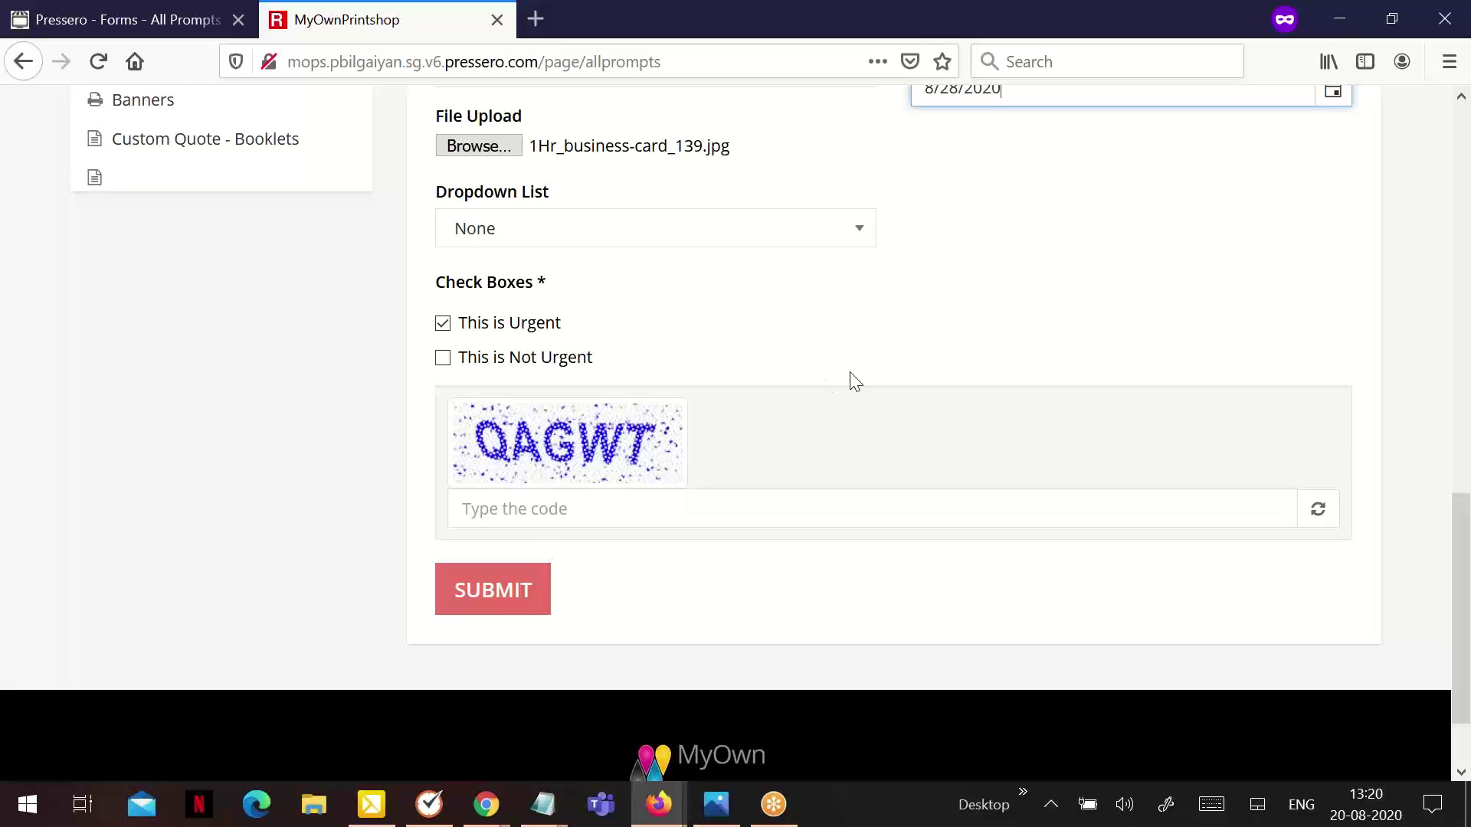
pyautogui.scroll(10, 855, 381)
pyautogui.scroll(5, 853, 378)
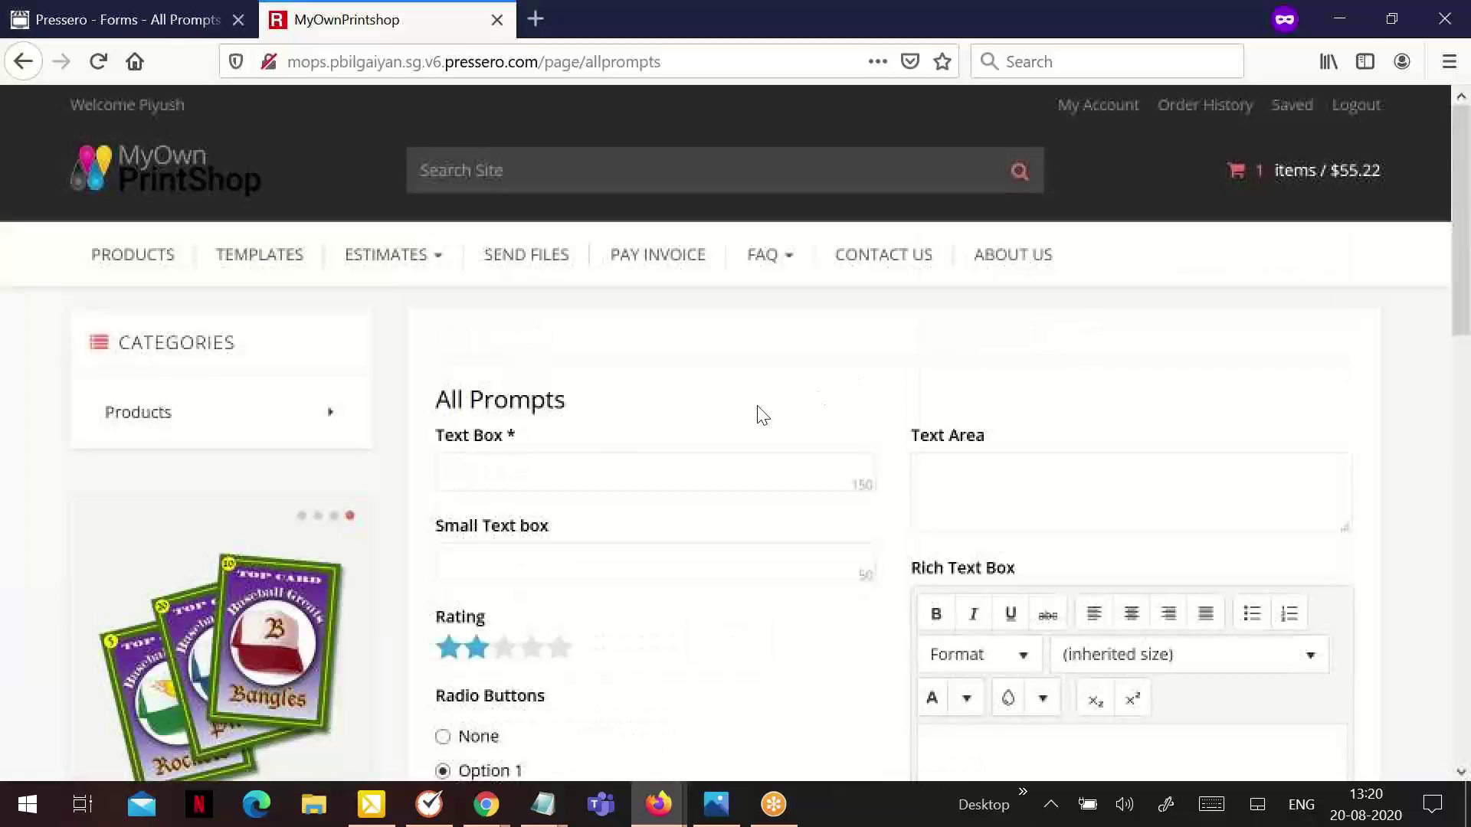
pyautogui.click(516, 483)
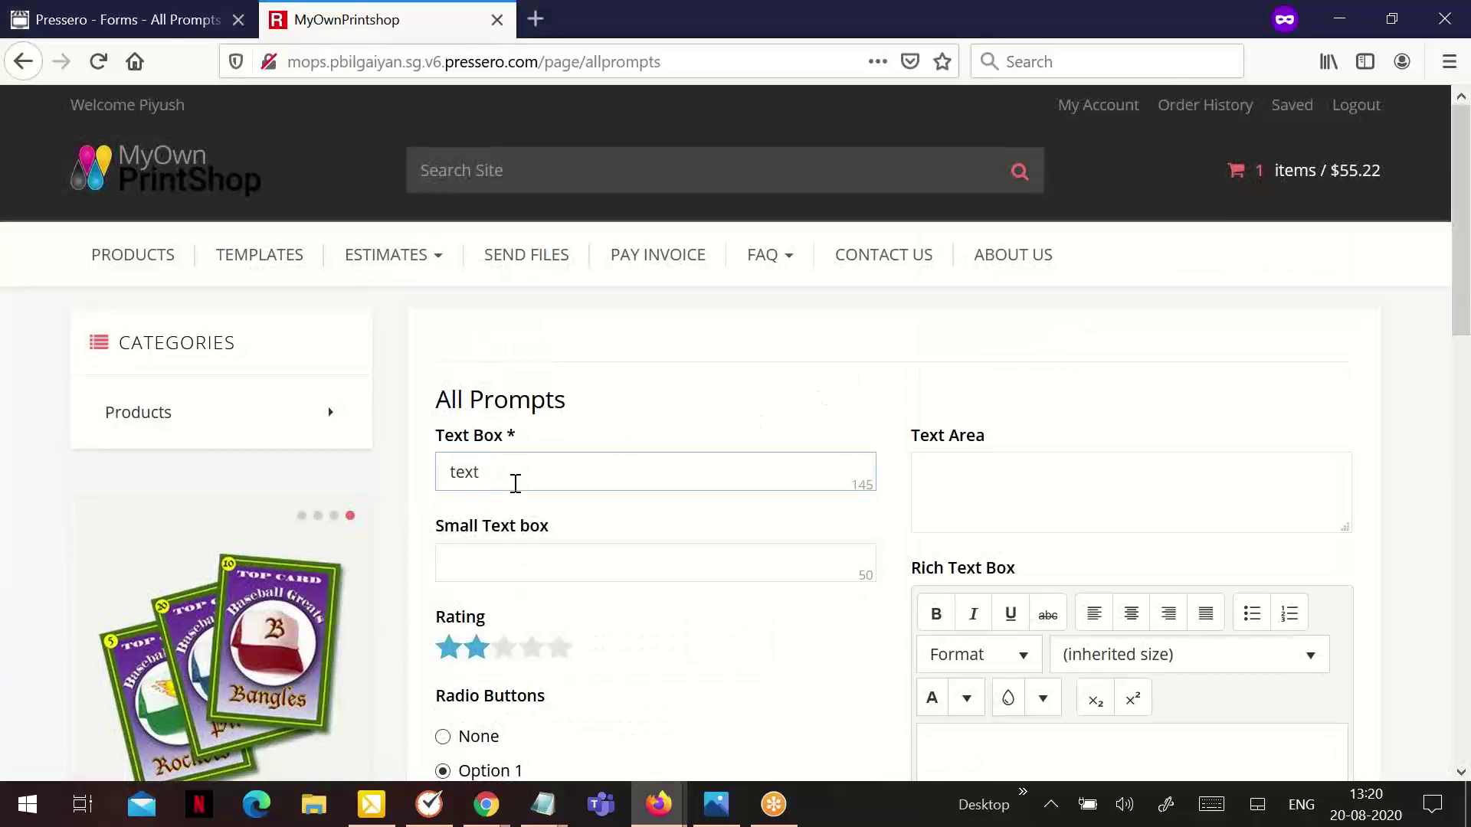
# Enter the captcha code on the storefront page and submit the All Prompts form.
pyautogui.scroll(-8, 552, 441)
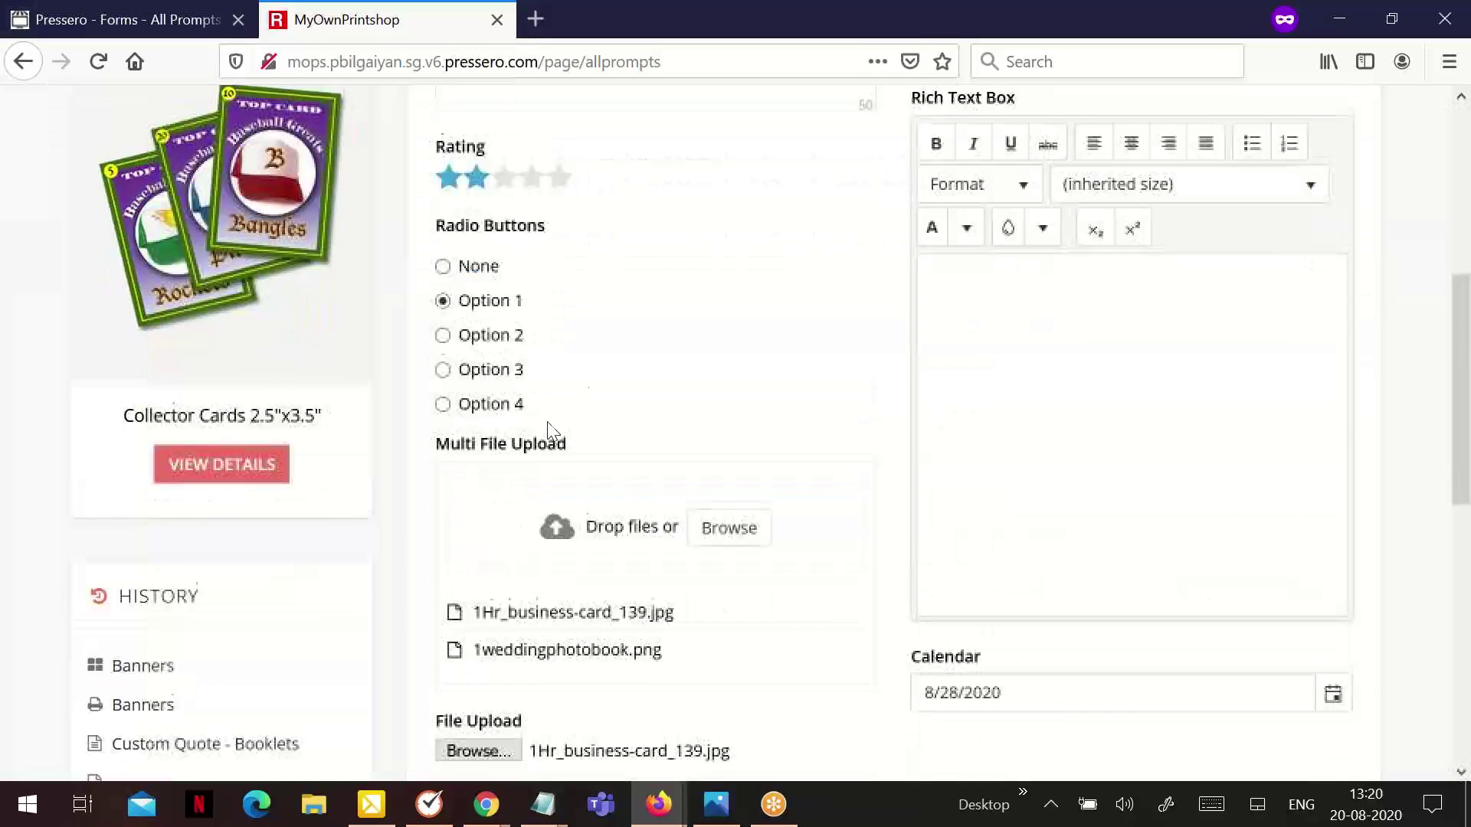
pyautogui.scroll(-6, 575, 460)
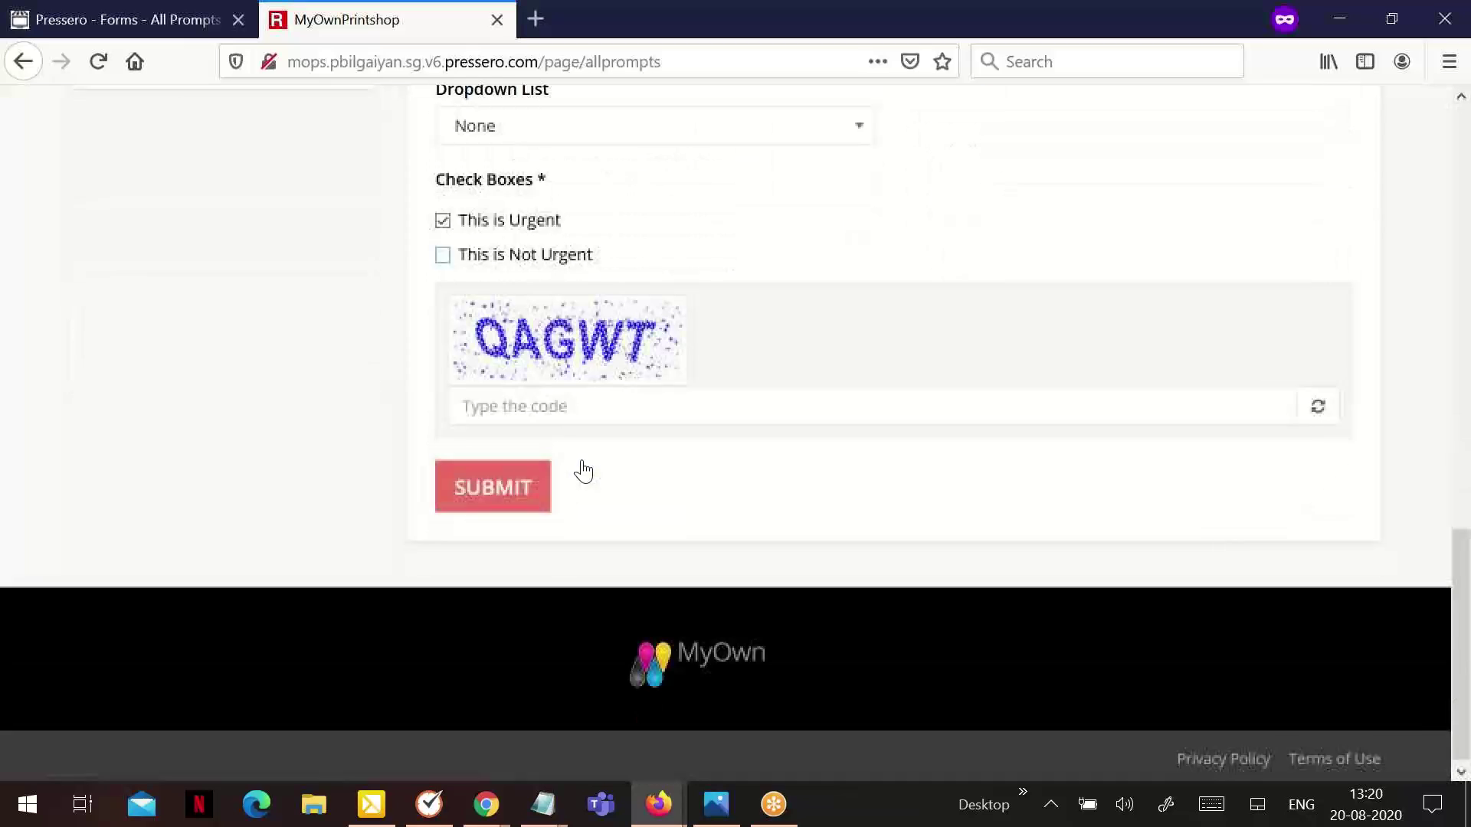
pyautogui.click(549, 404)
pyautogui.write('QAGWT')
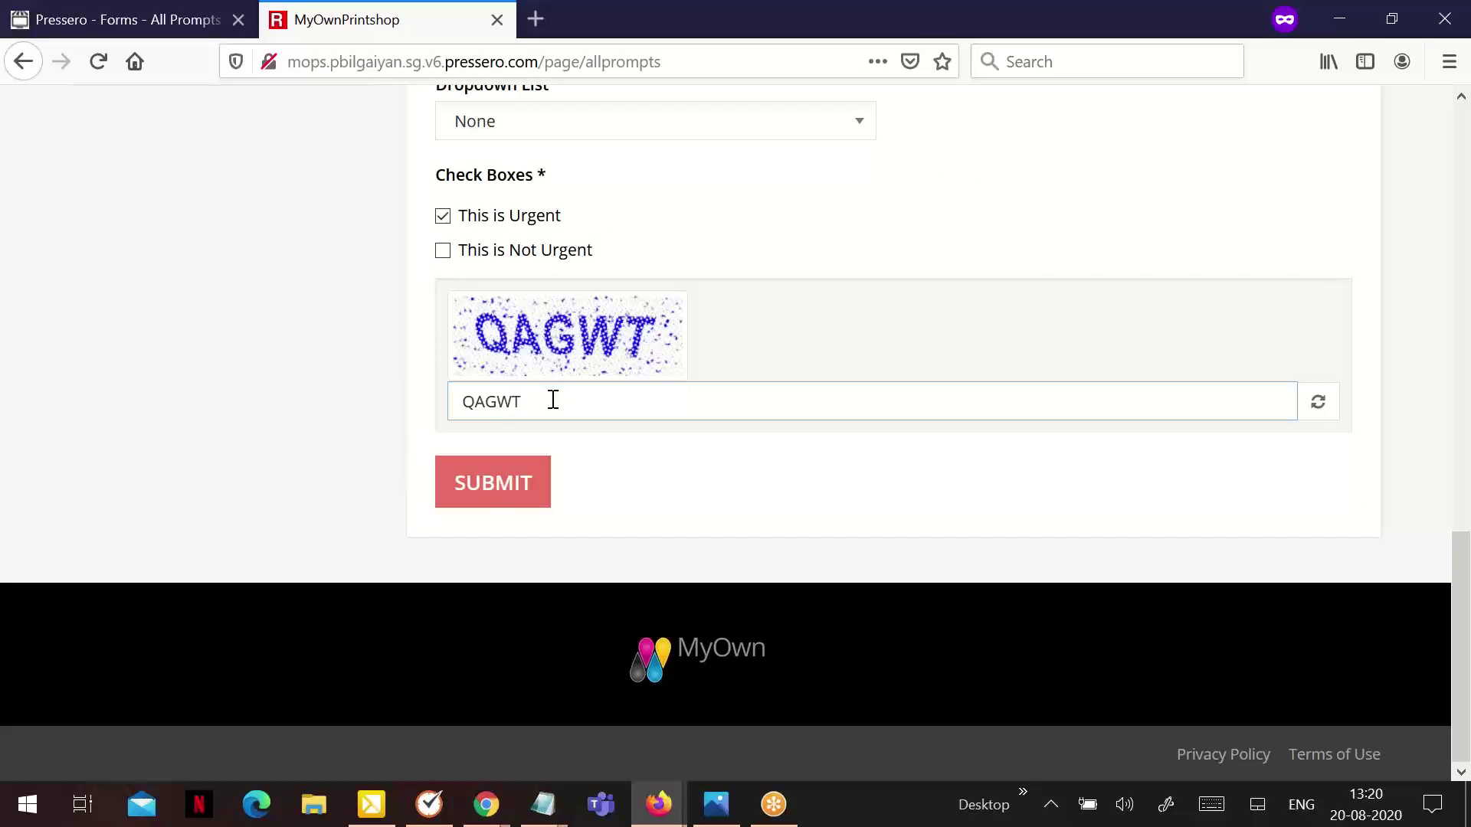
pyautogui.click(492, 499)
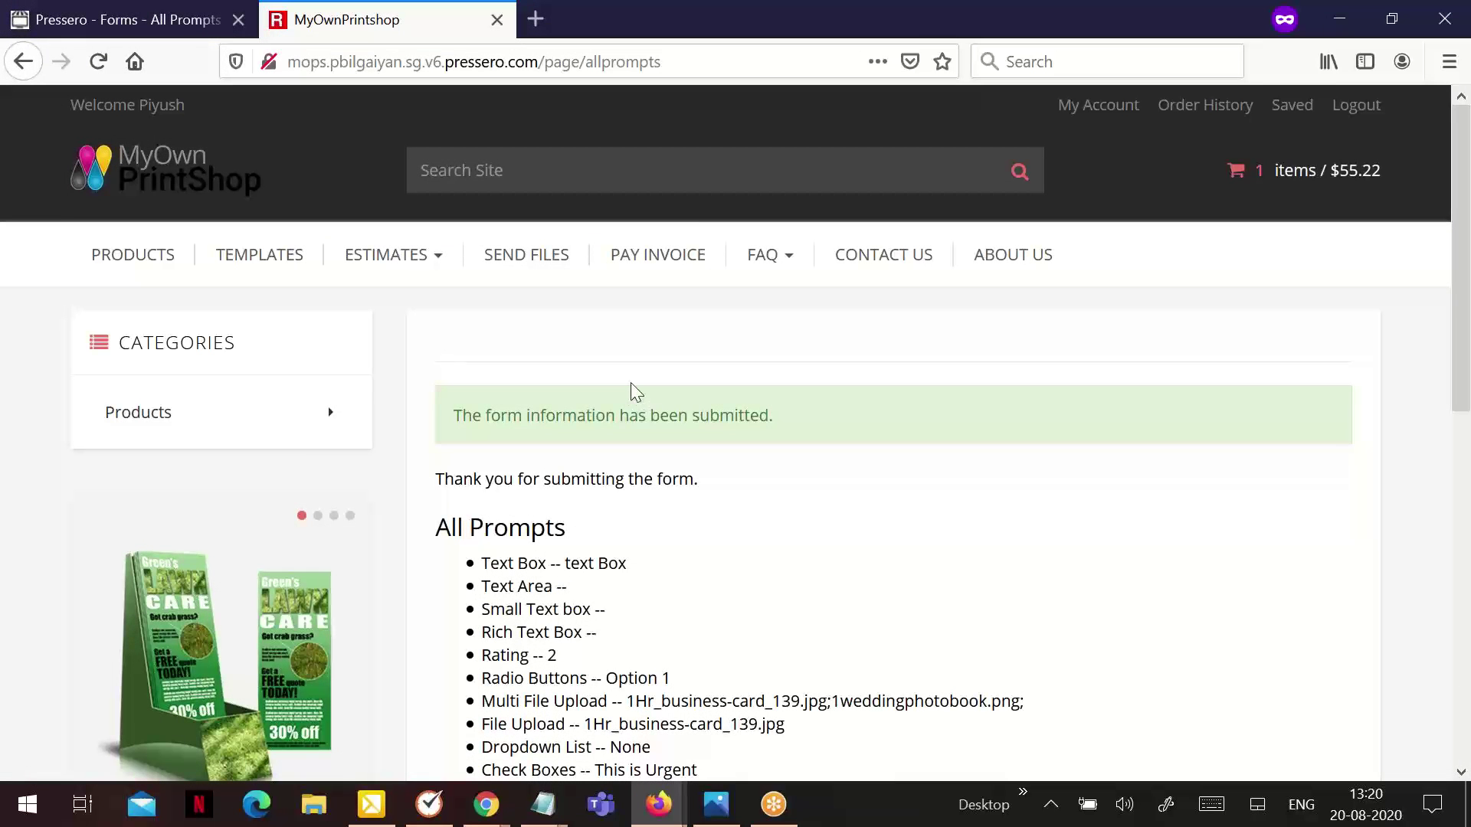
# Return to Pressero Admin and open the Email Notification History of the MyOwnPrintshop site.
pyautogui.click(143, 28)
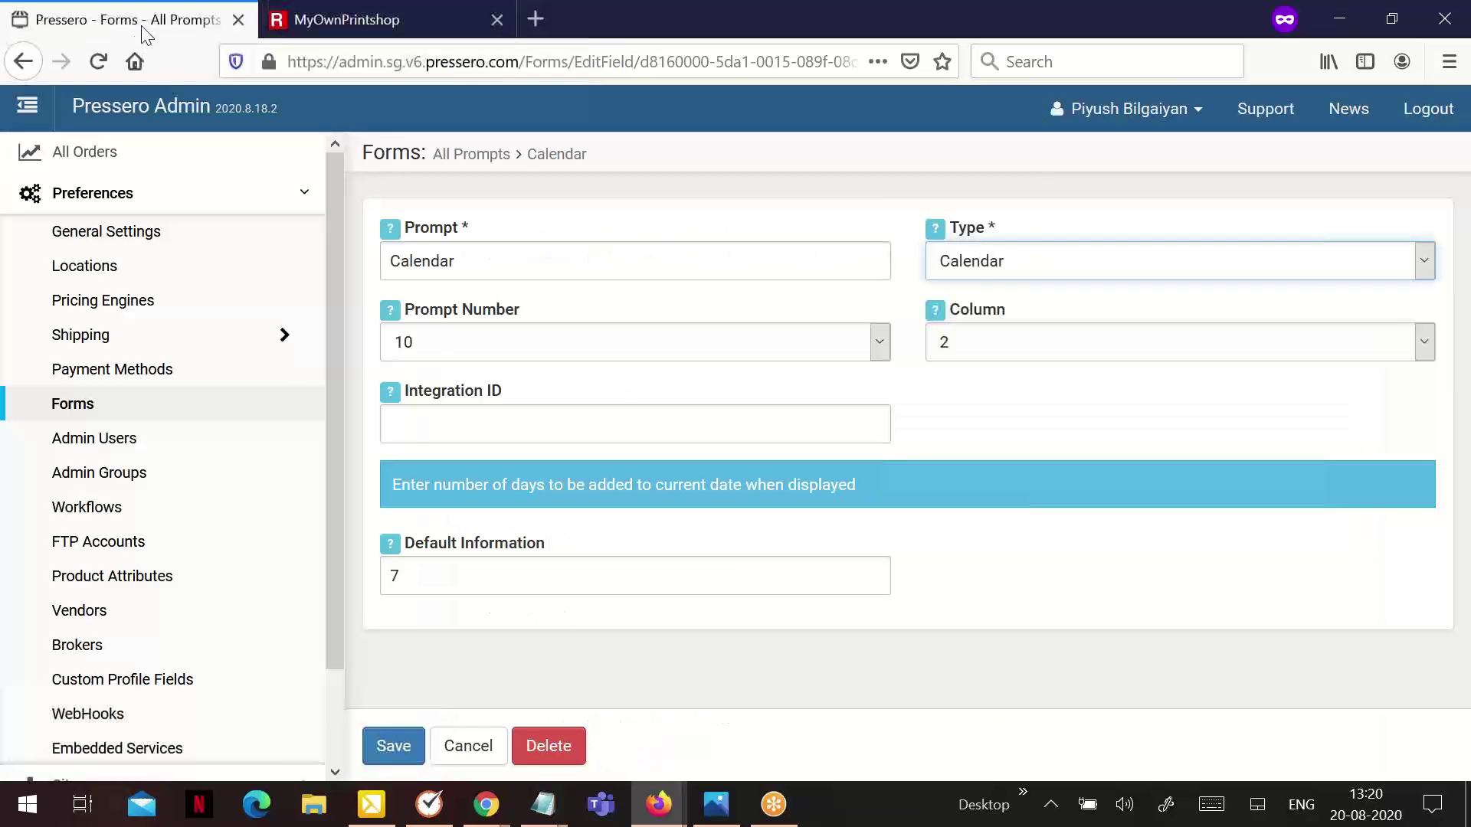
pyautogui.scroll(-2, 204, 490)
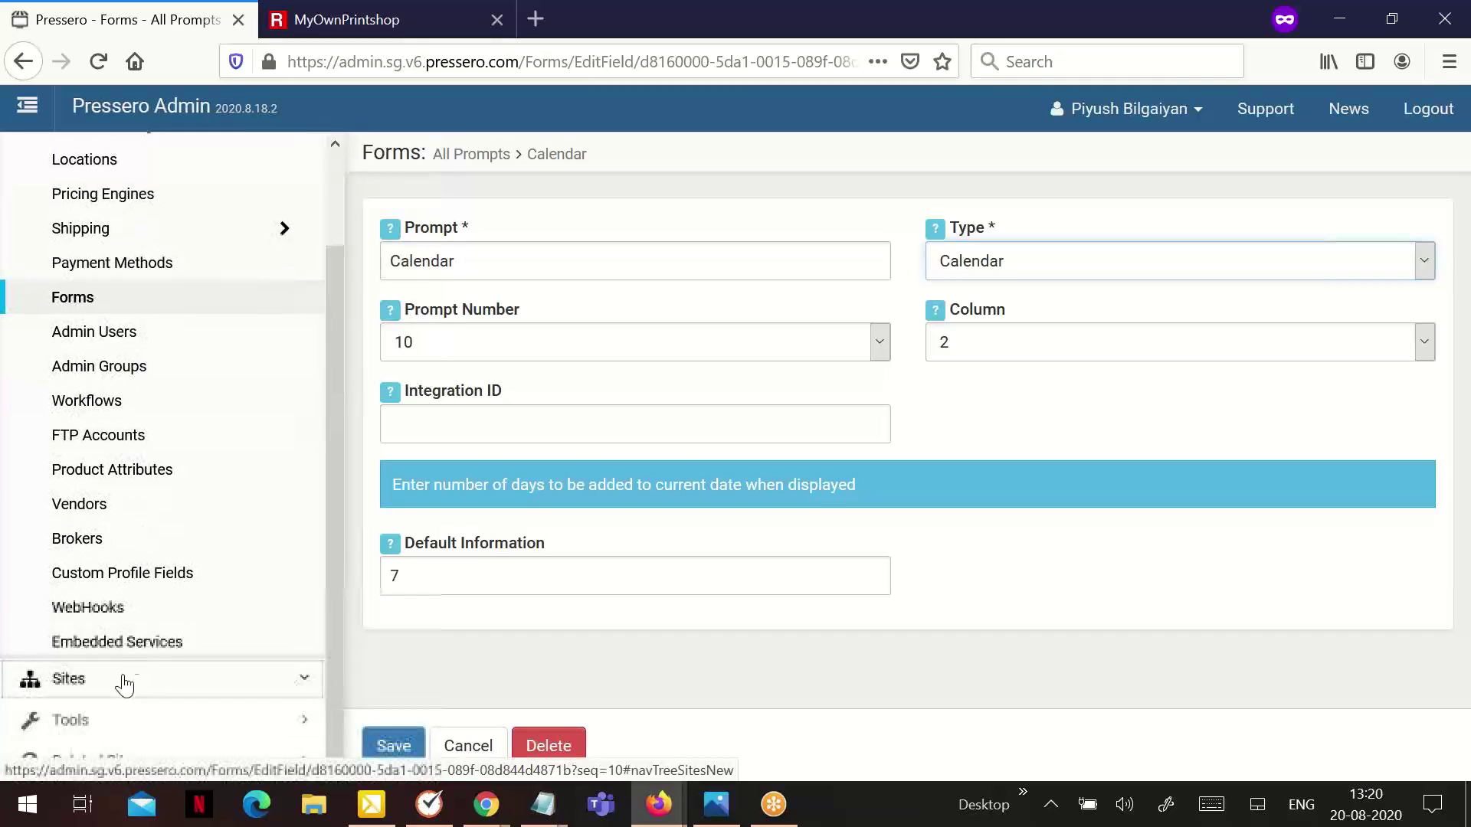
pyautogui.click(125, 680)
pyautogui.scroll(-10, 215, 496)
pyautogui.click(159, 498)
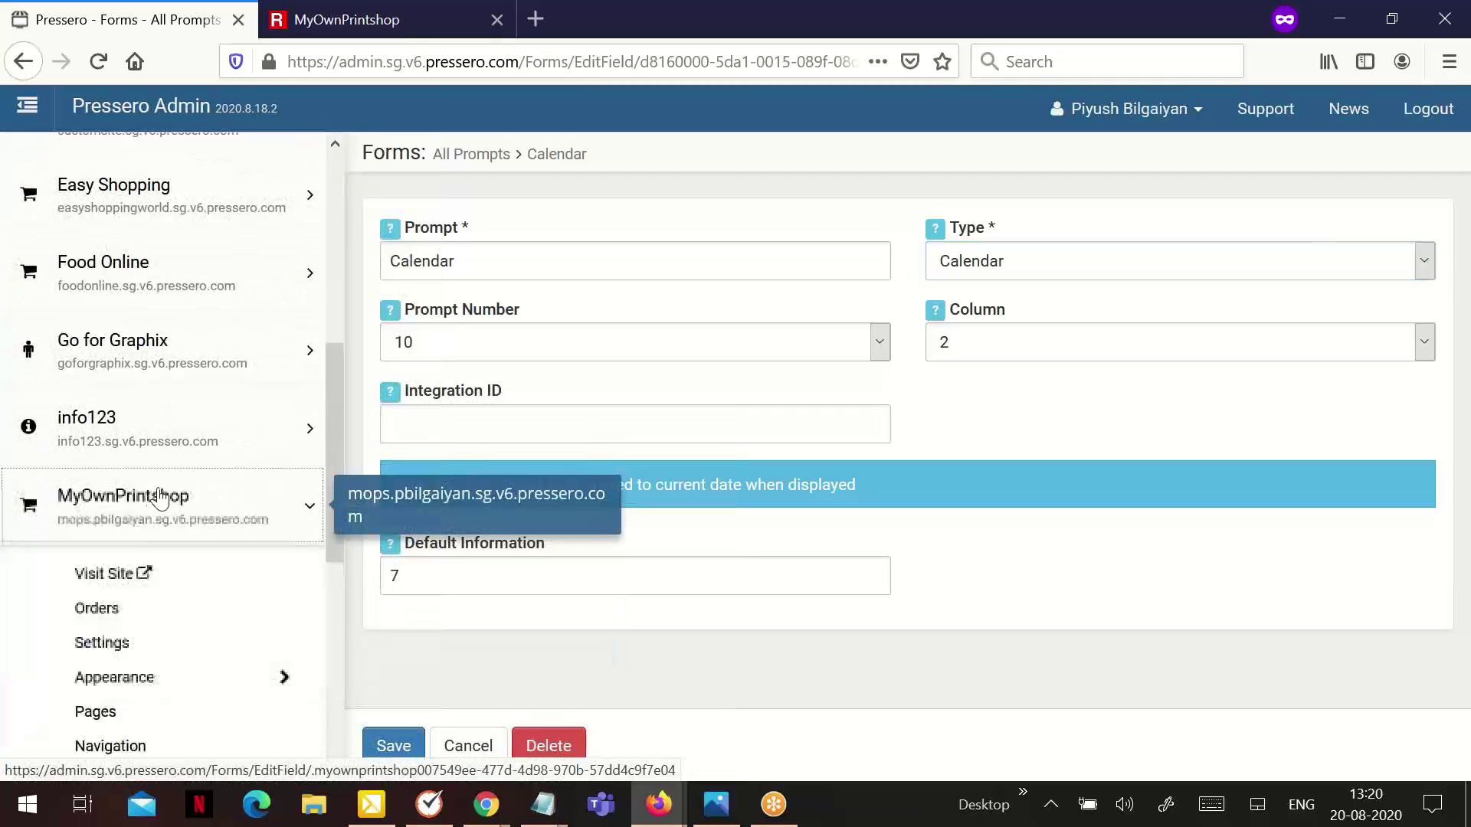
pyautogui.scroll(-7, 161, 490)
pyautogui.click(179, 478)
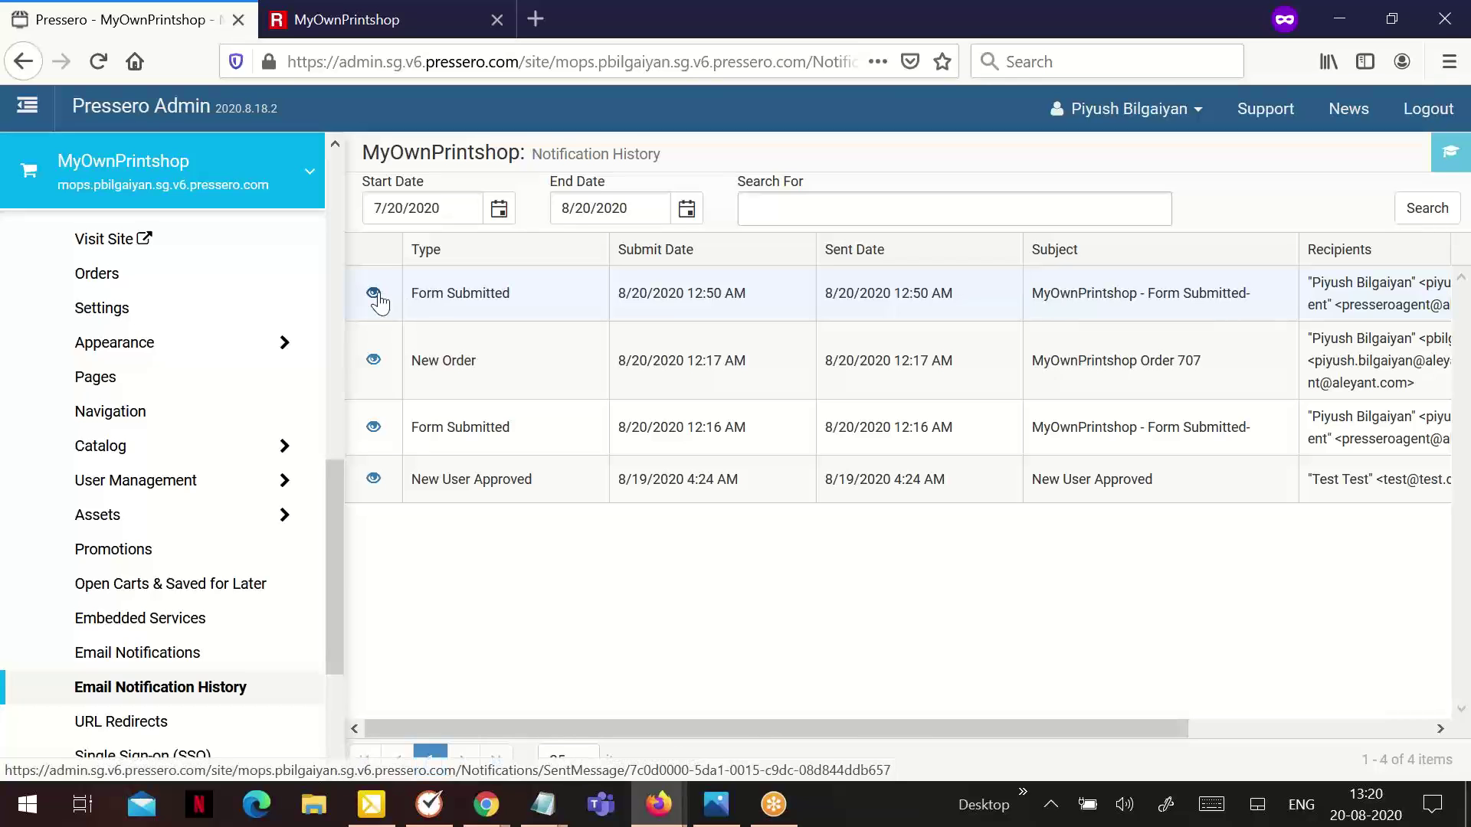
# Open the newest Form Submitted notification and examine its recipients, form summary and uploaded file links.
pyautogui.click(373, 293)
pyautogui.scroll(-2, 611, 343)
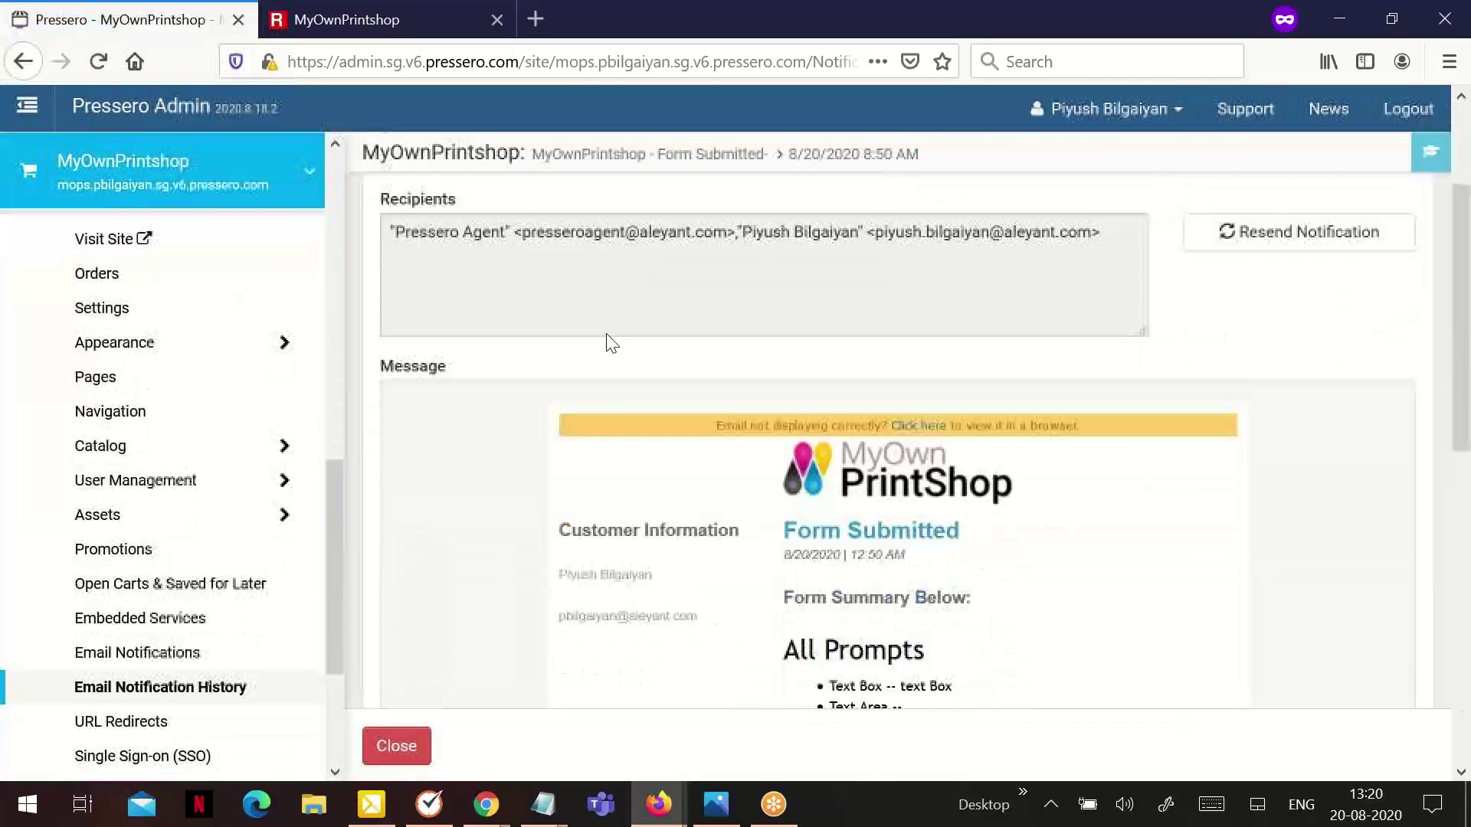
pyautogui.scroll(-4, 611, 343)
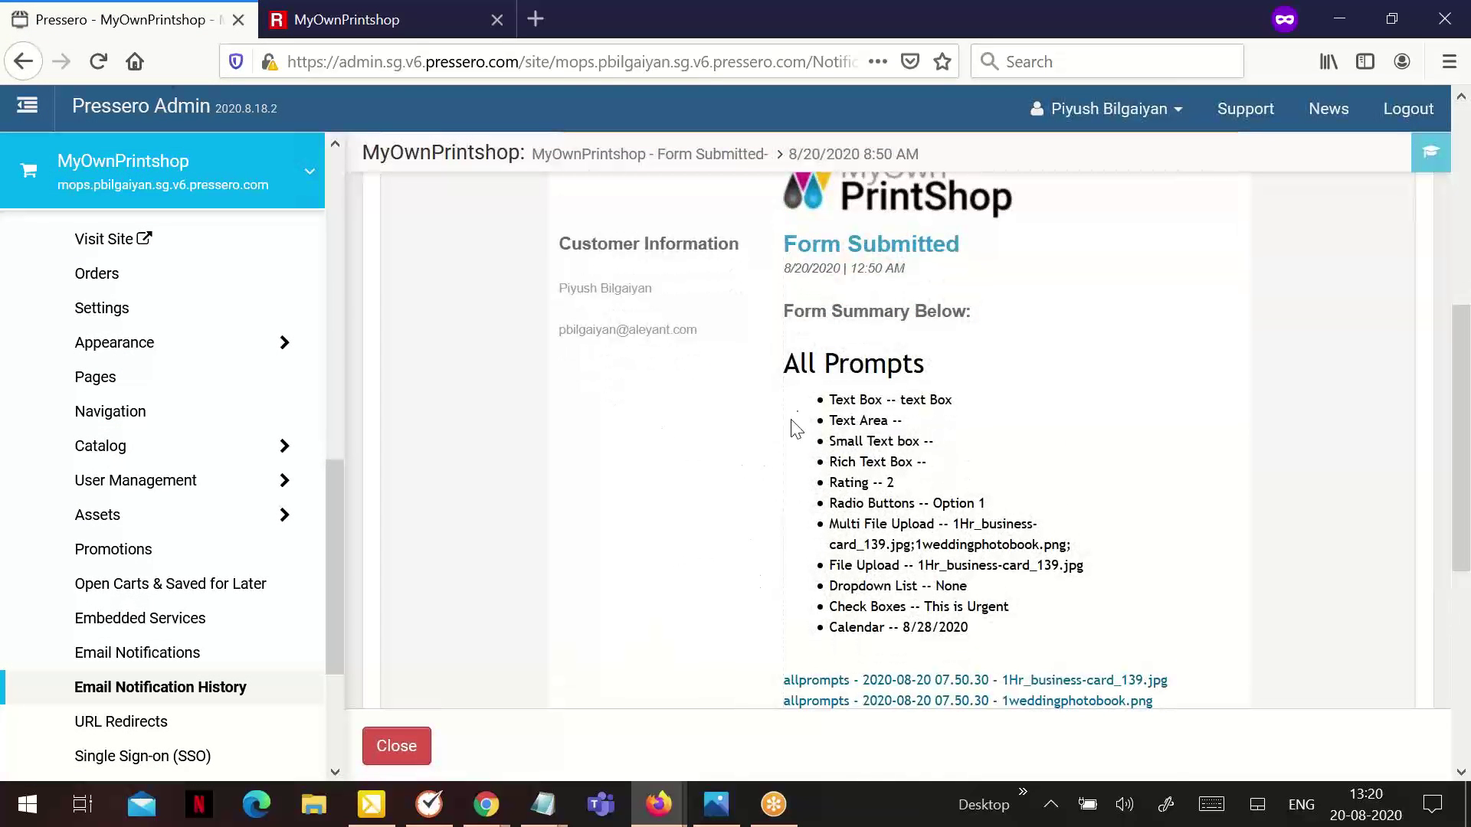
pyautogui.scroll(-3, 790, 506)
pyautogui.scroll(2, 793, 510)
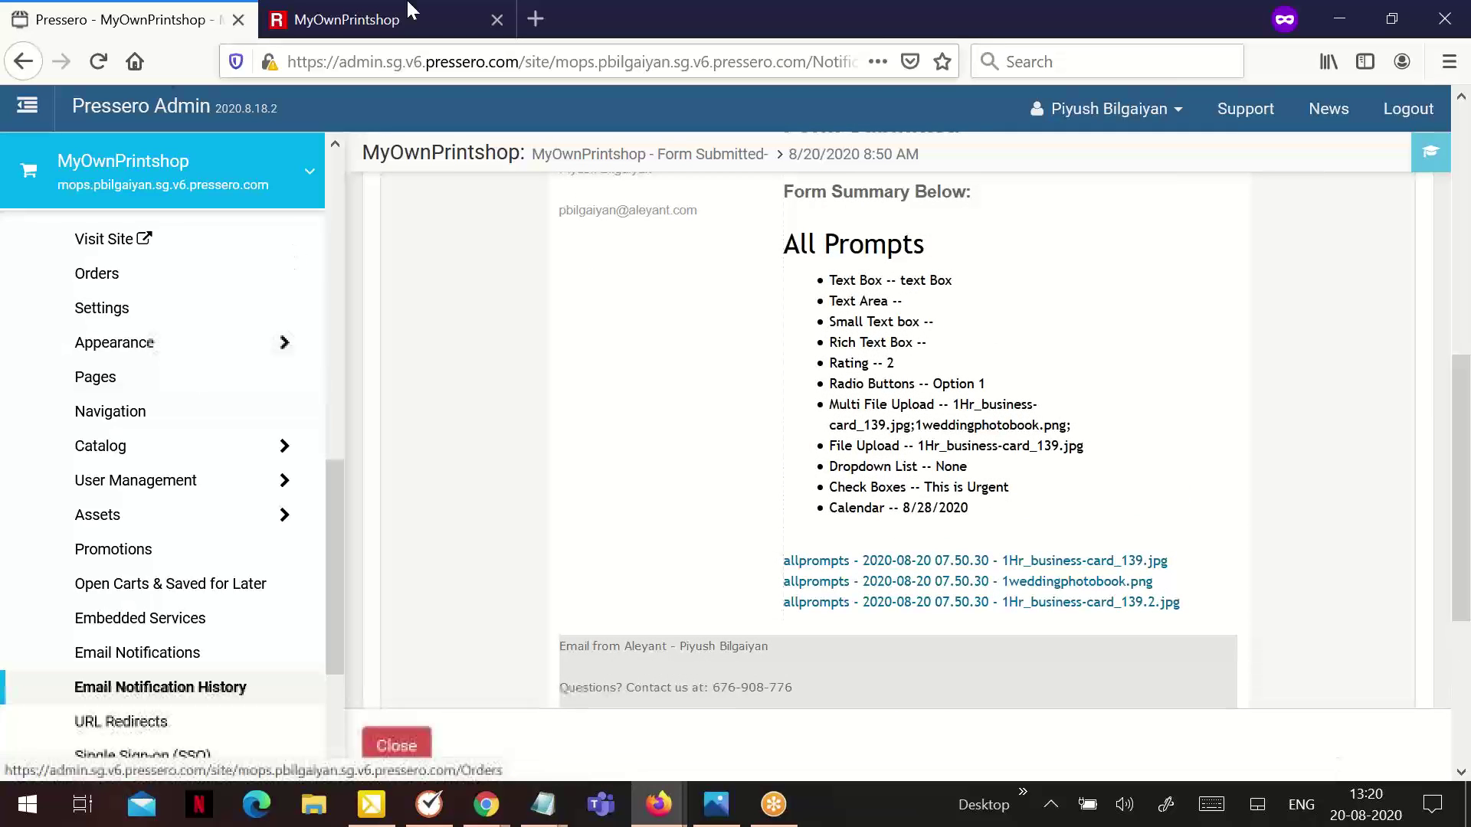
# Switch to the storefront, open the shopping cart containing Banners and proceed to checkout.
pyautogui.click(397, 35)
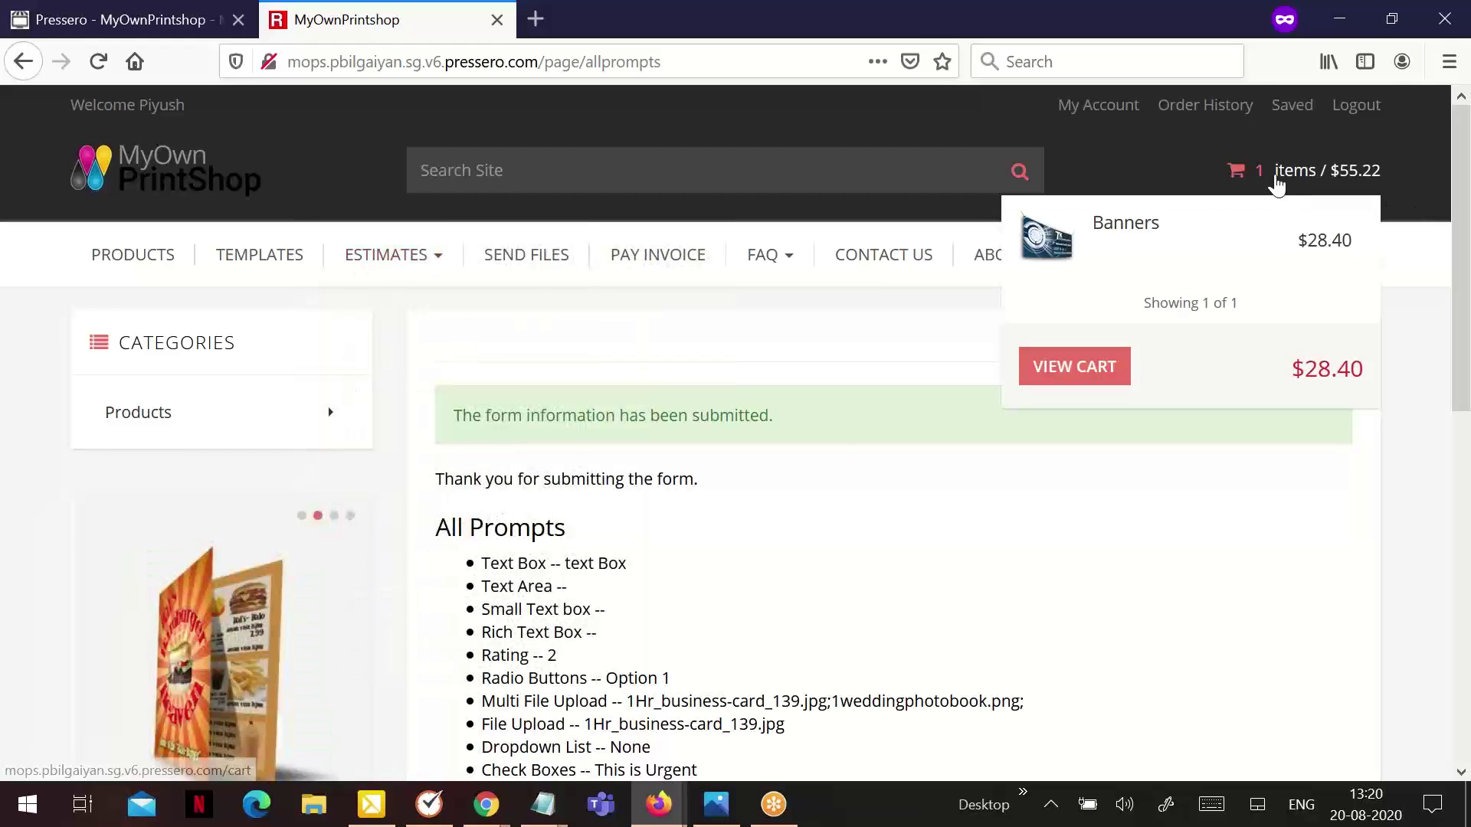
pyautogui.click(1276, 178)
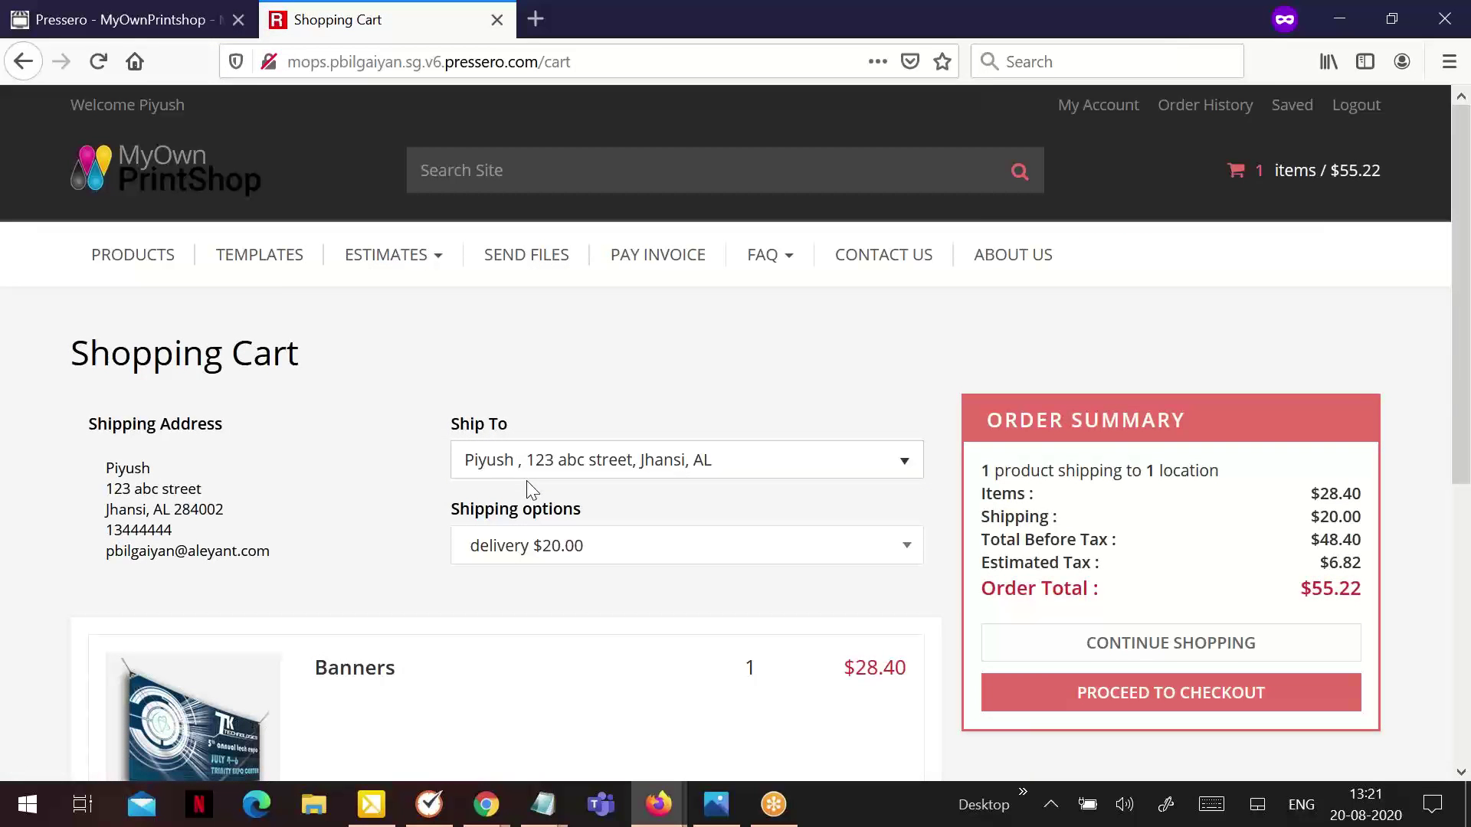
pyautogui.scroll(-3, 515, 491)
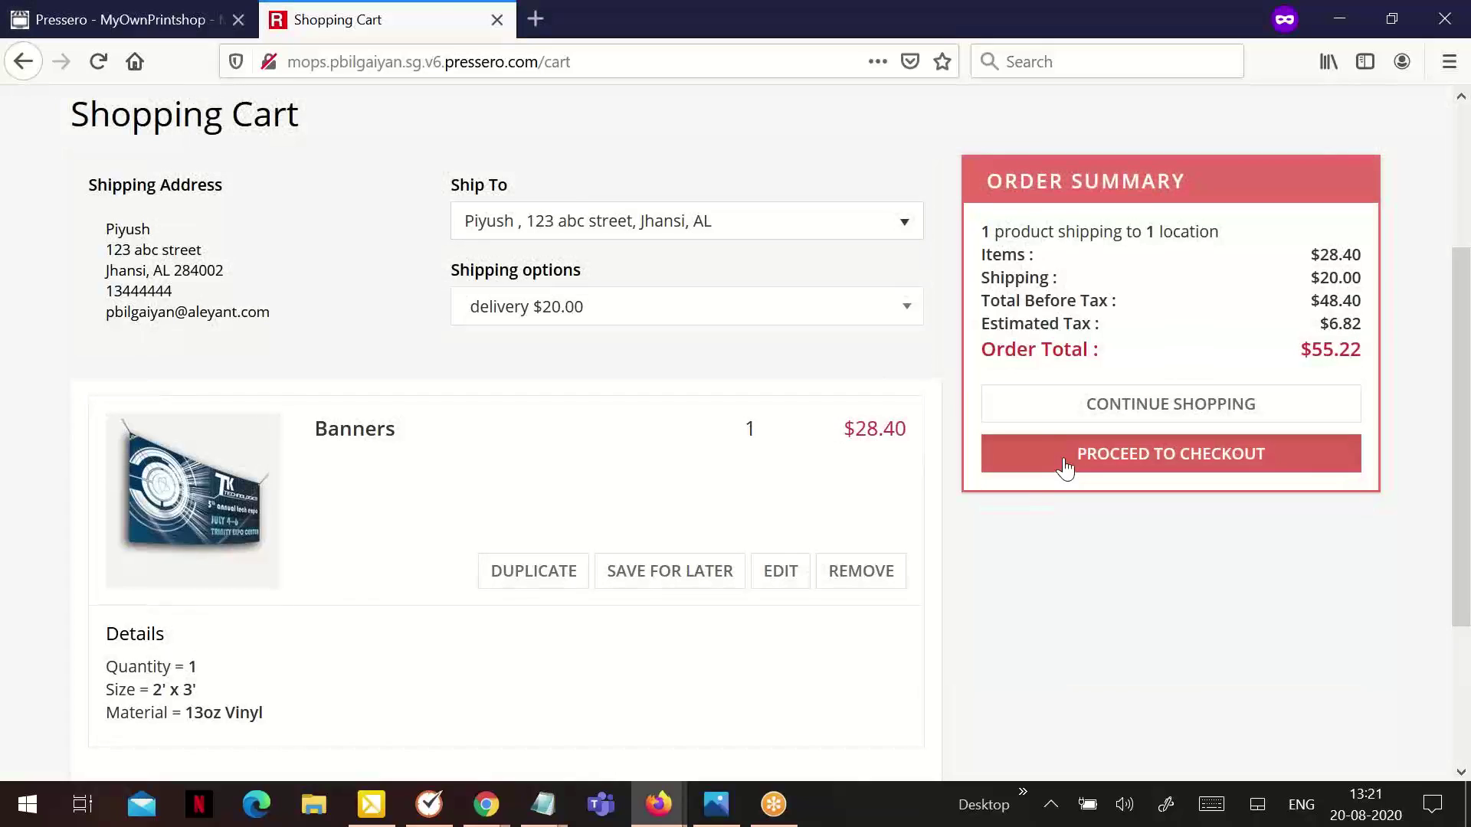
pyautogui.click(1068, 460)
pyautogui.scroll(-5, 448, 461)
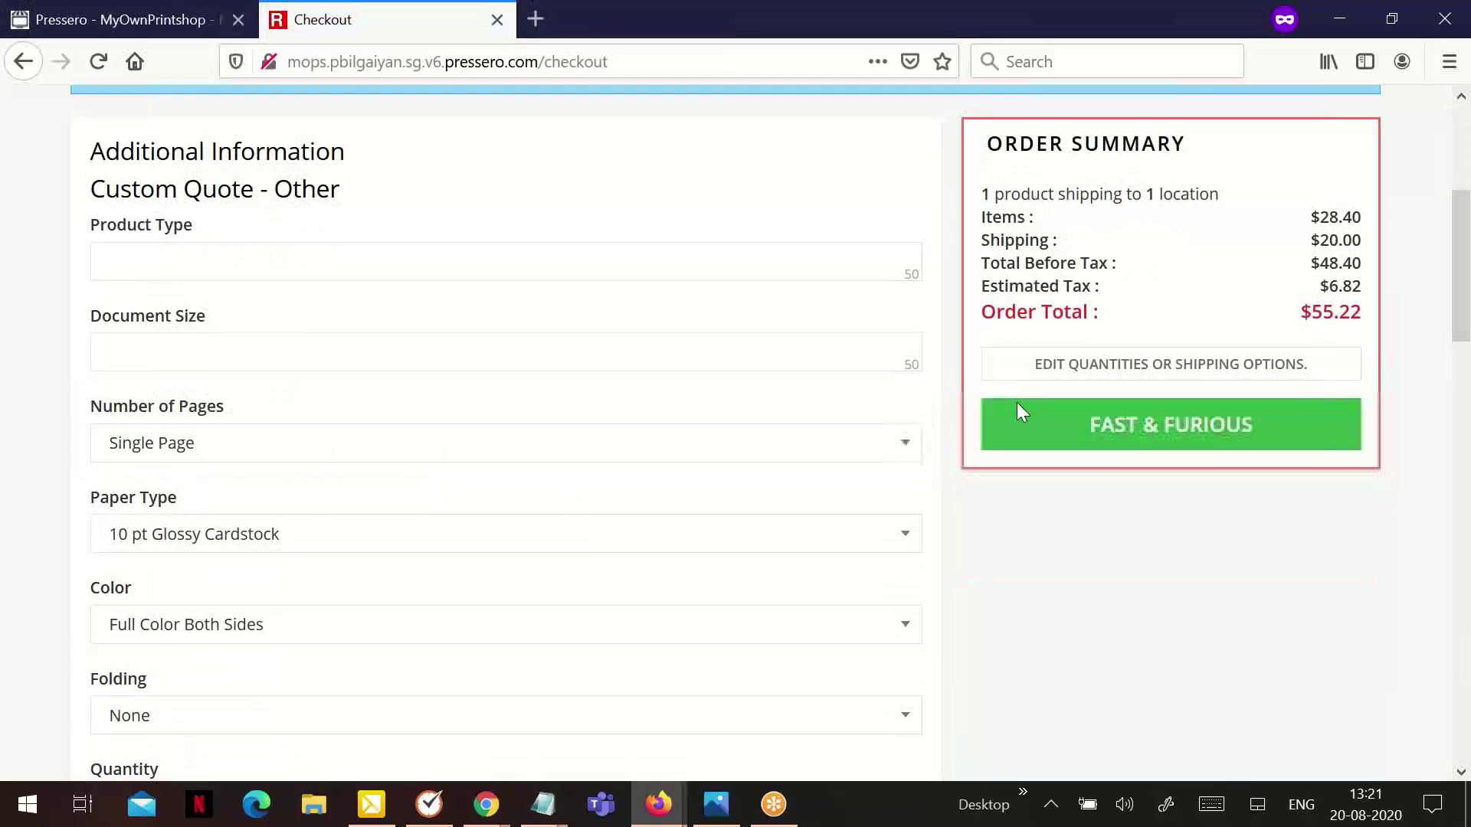
# Fill in the required name and e-mail address of the Upload your files form and place the order with Fast & Furious.
pyautogui.click(1043, 424)
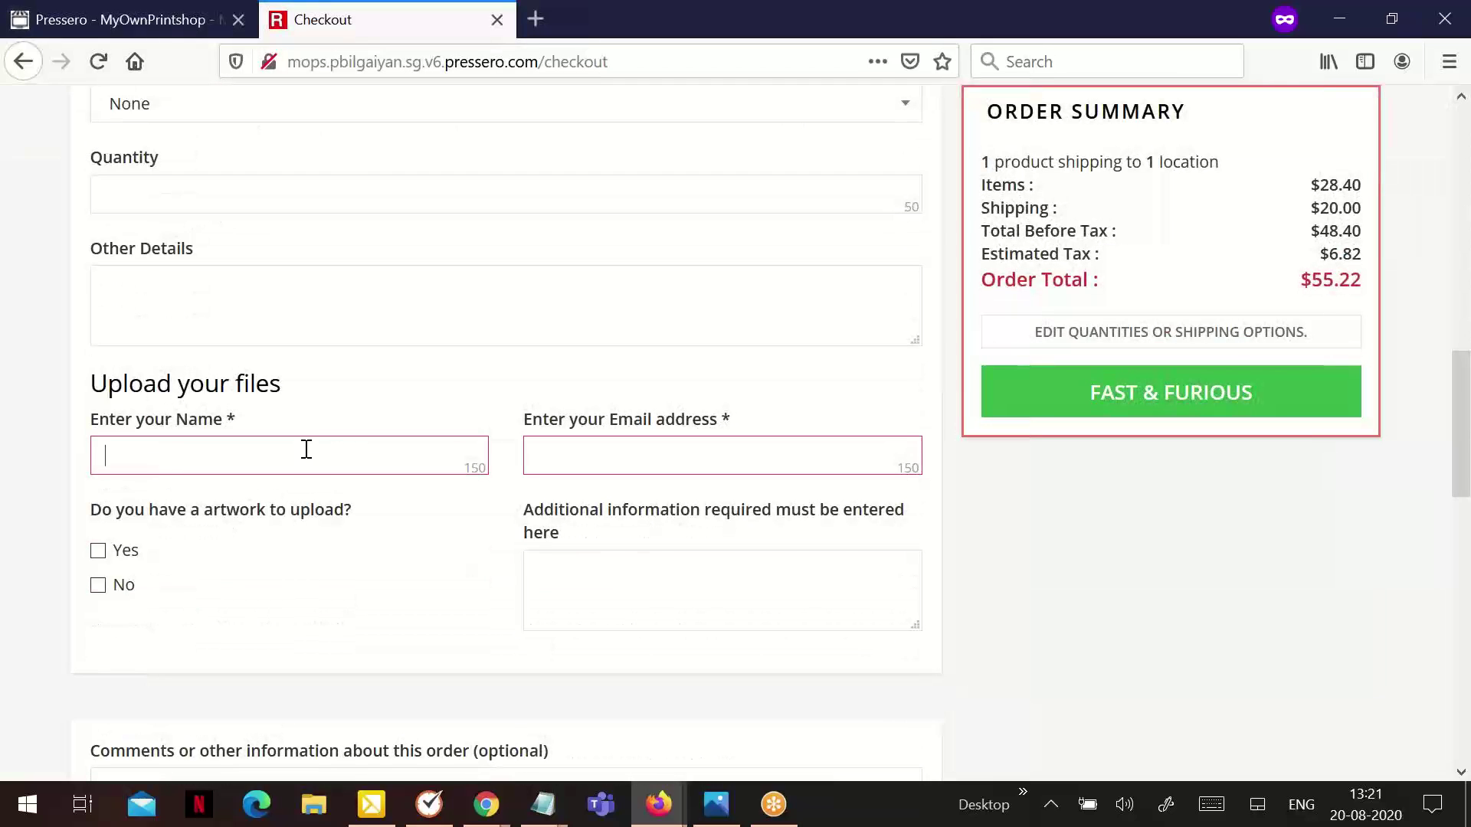
pyautogui.write('Piyush')
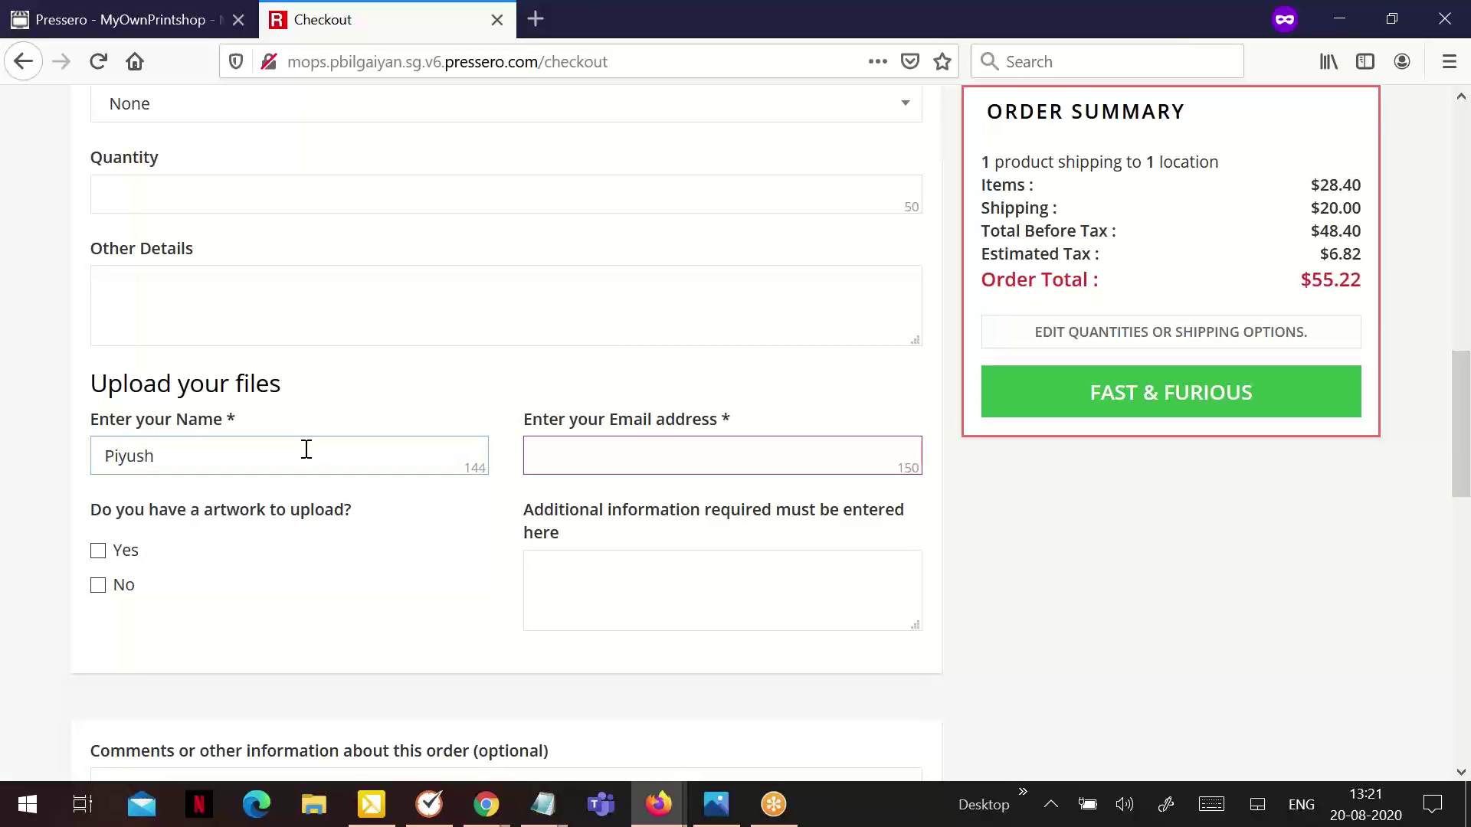
pyautogui.press('Tab')
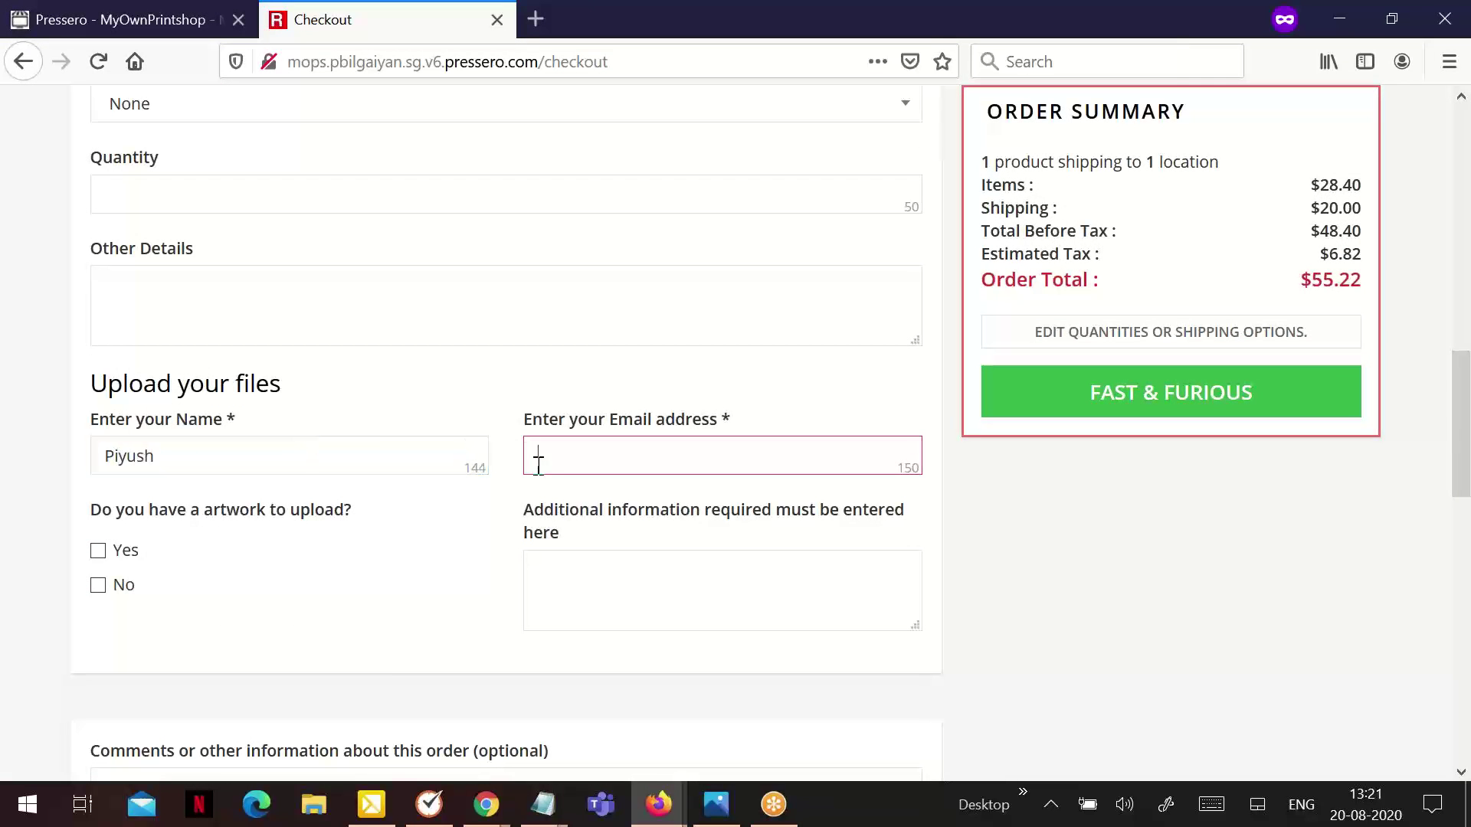
pyautogui.write('abc@t')
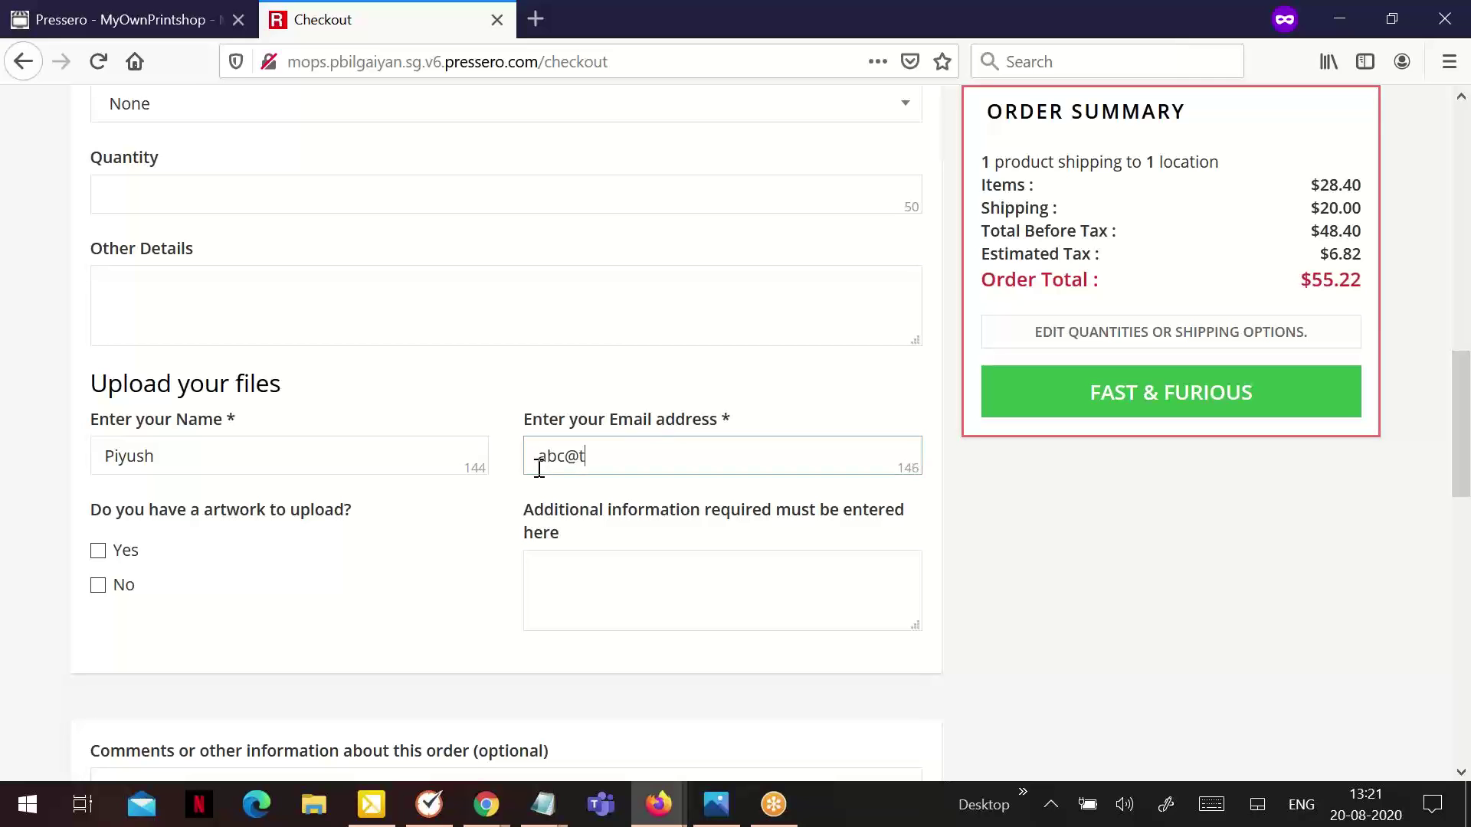
pyautogui.write('est.com')
pyautogui.click(1084, 414)
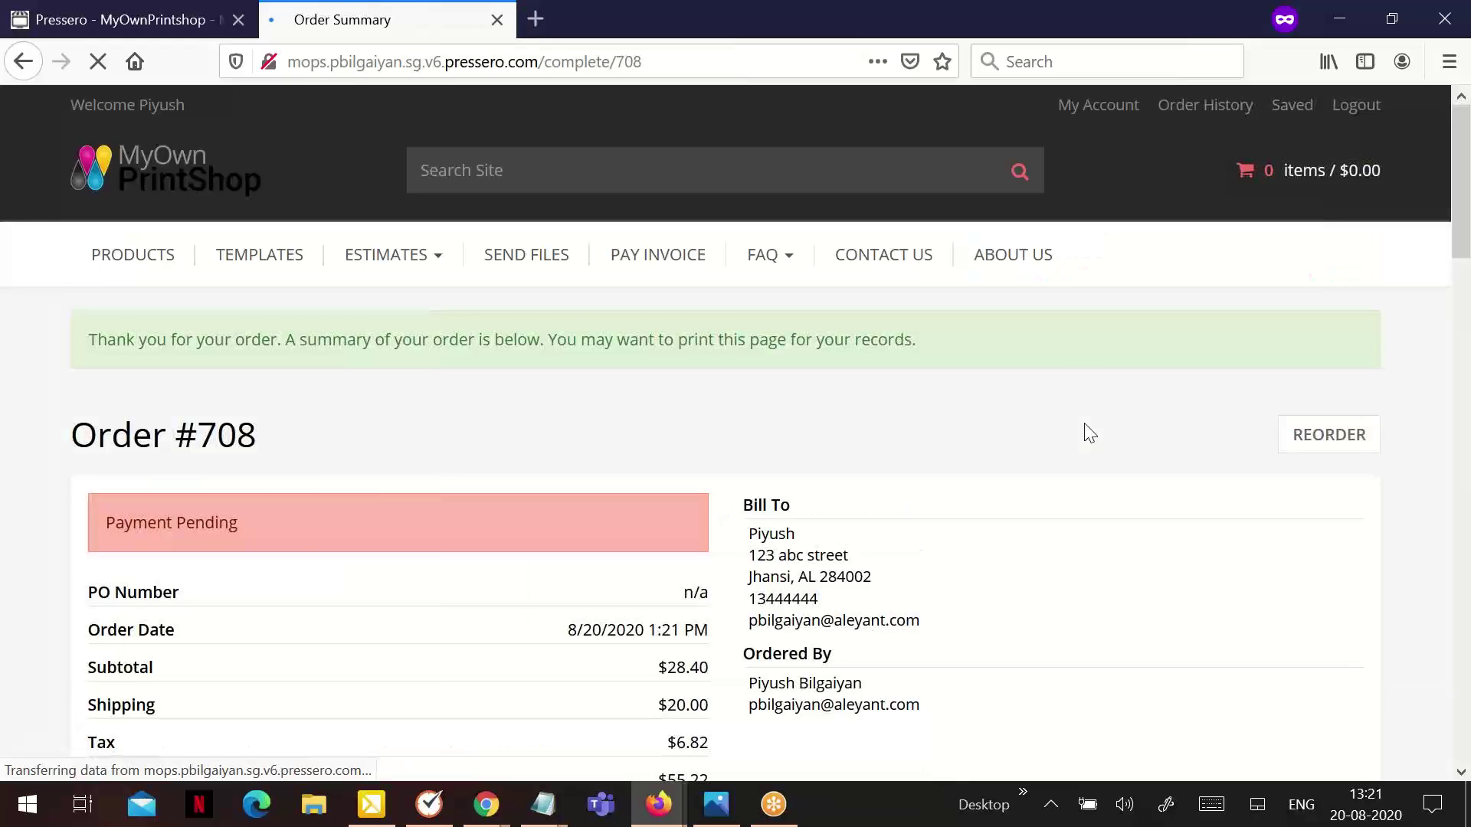
# Examine the Order Form Information on the order summary page and the Form Info of the Banners item.
pyautogui.scroll(-3, 290, 252)
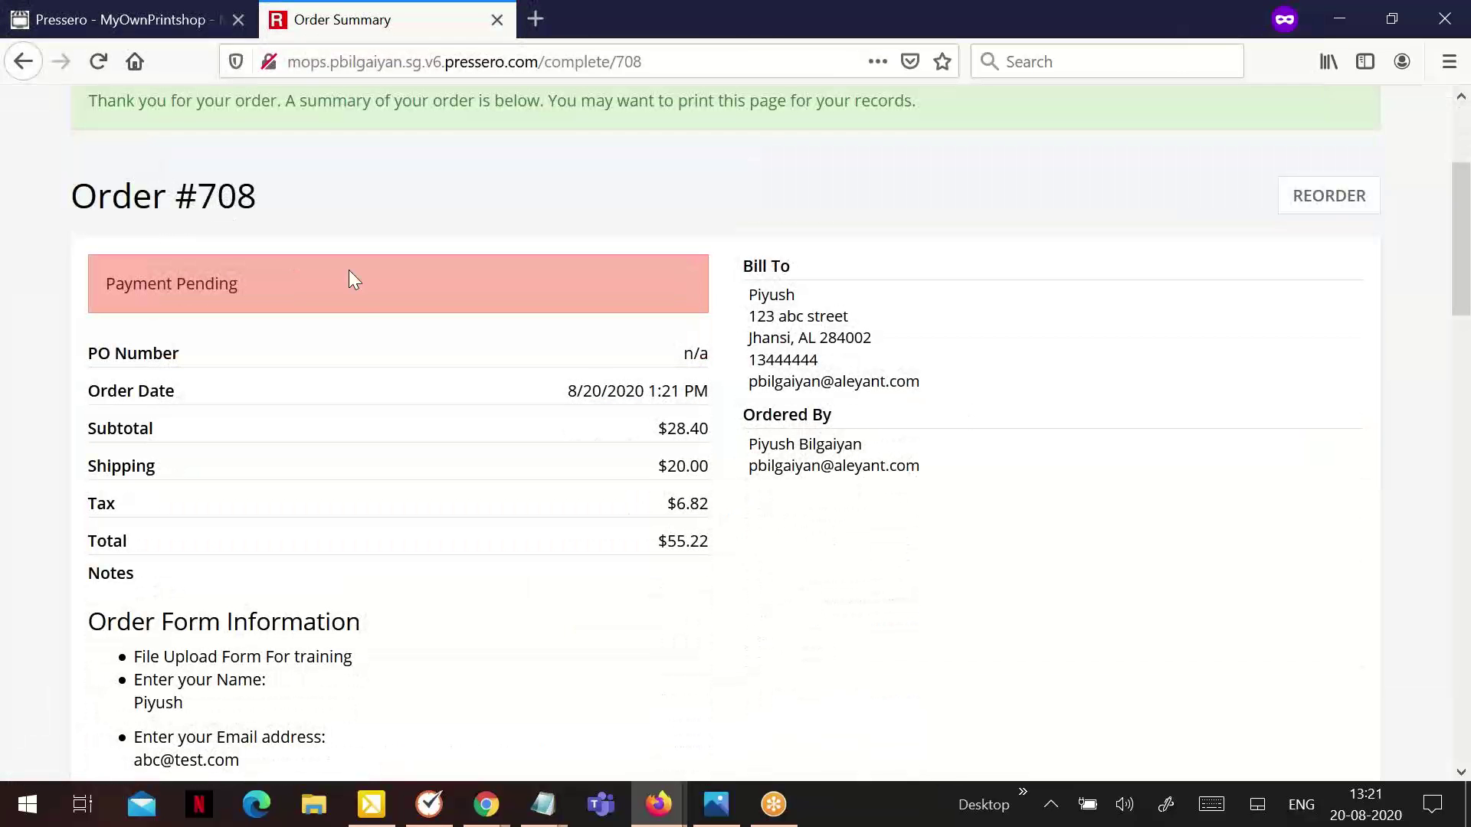
pyautogui.scroll(-3, 352, 279)
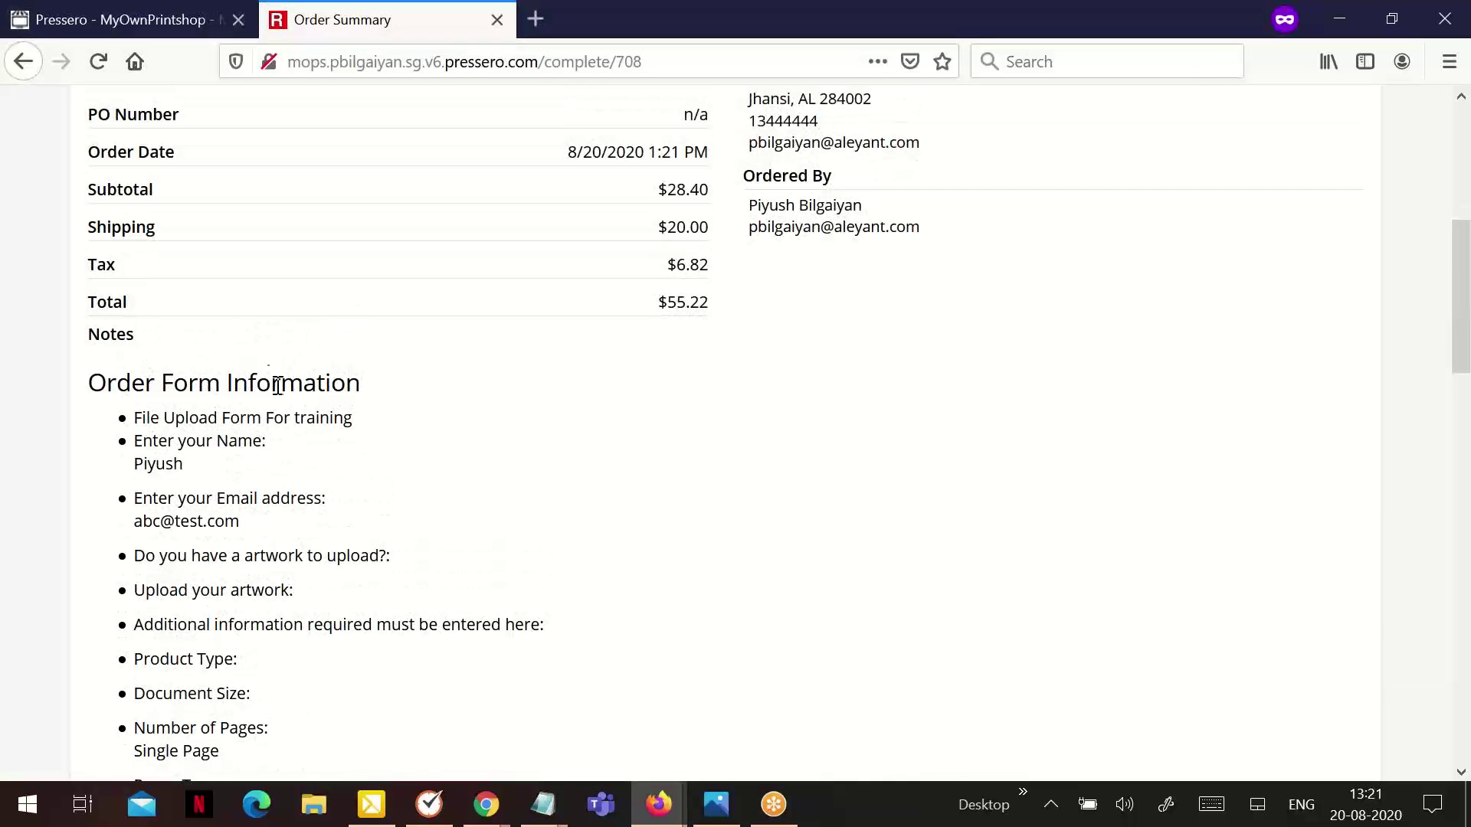
pyautogui.moveTo(99, 391); pyautogui.dragTo(414, 689)
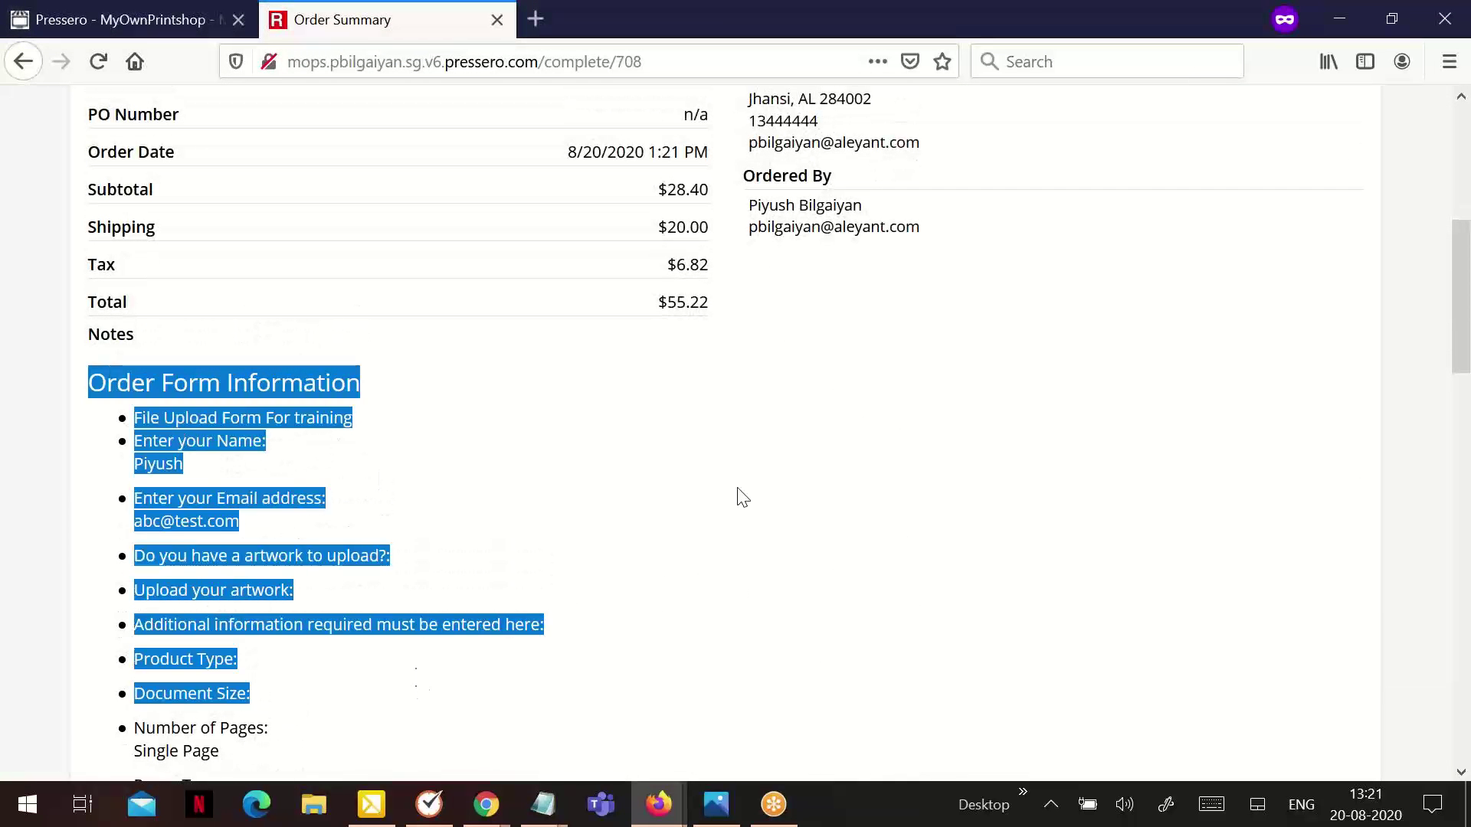
pyautogui.click(758, 490)
pyautogui.scroll(-12, 779, 482)
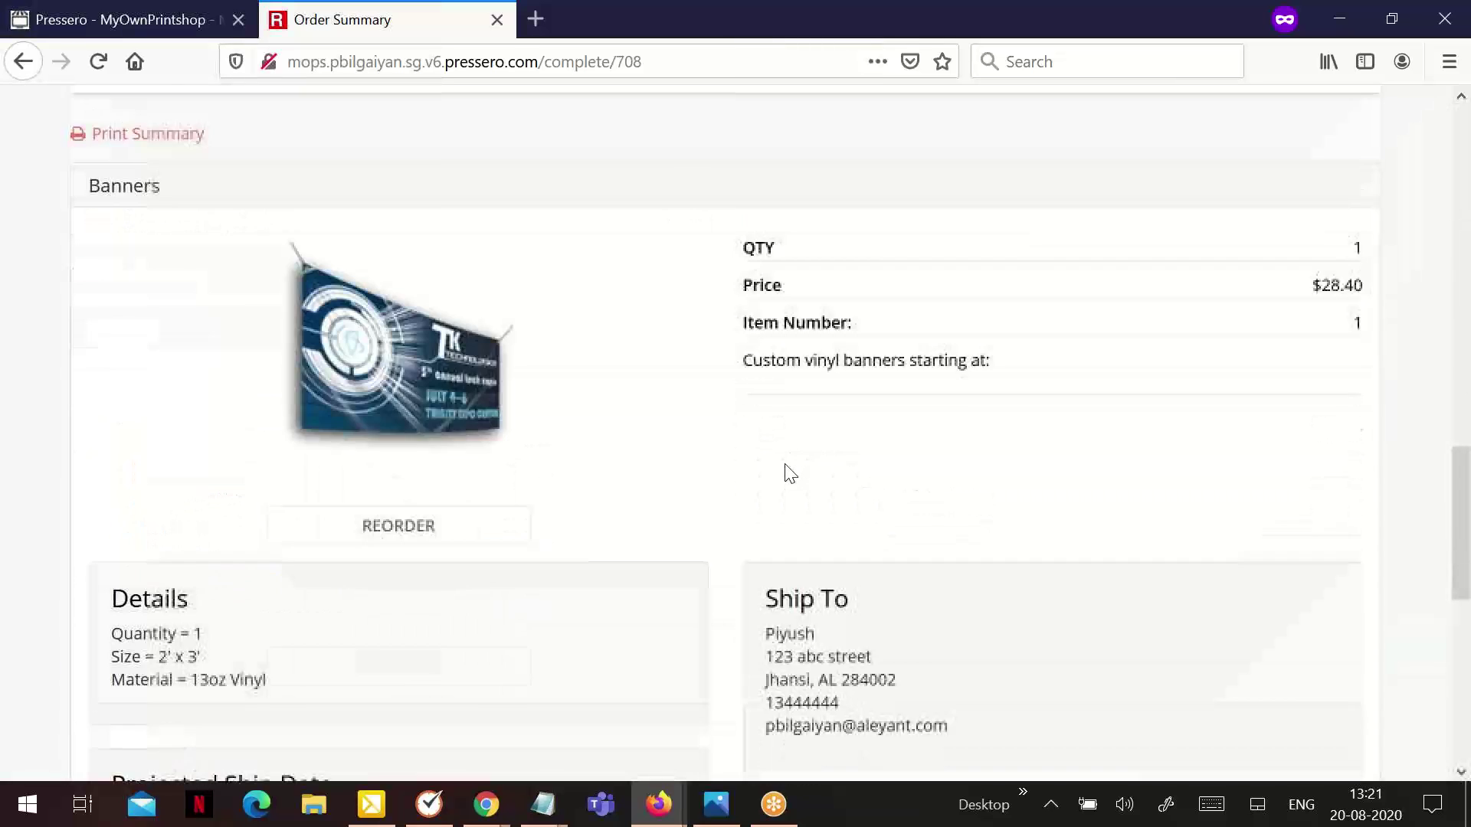
pyautogui.scroll(-3, 296, 305)
pyautogui.scroll(-2, 788, 427)
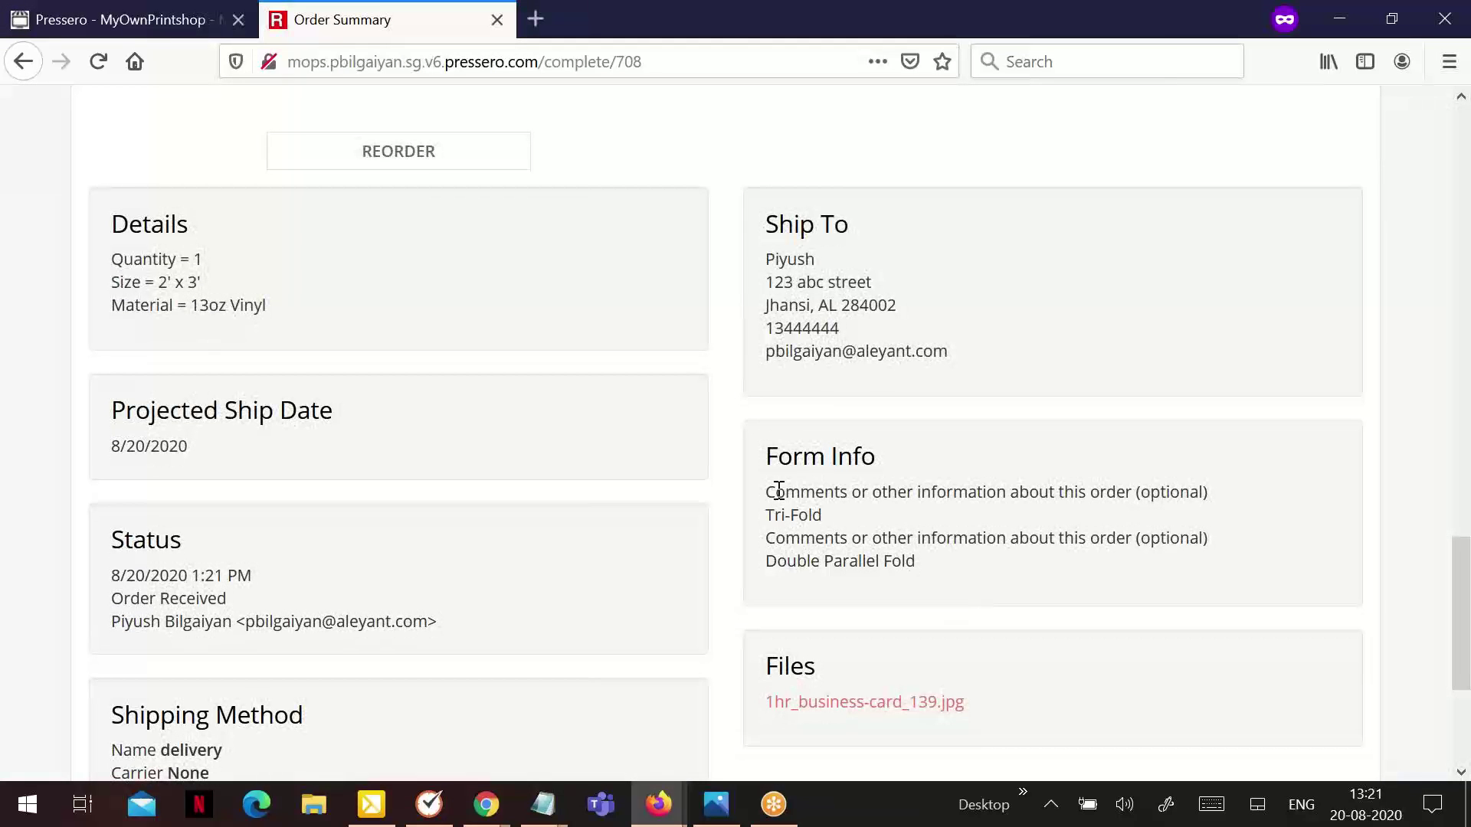
pyautogui.moveTo(766, 456); pyautogui.dragTo(985, 586)
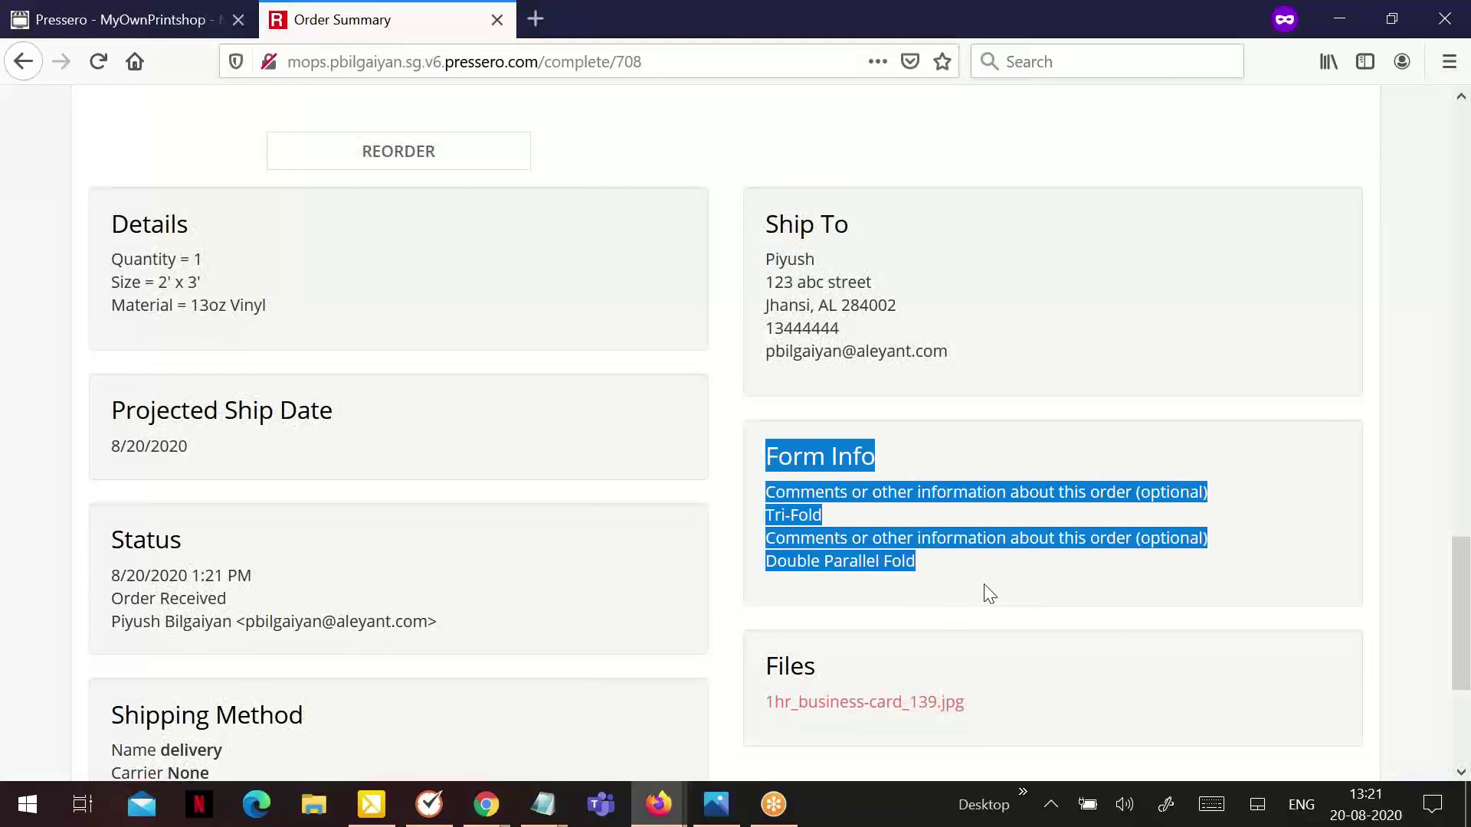
# Open the newest Banners order from MyOwnPrintshop's orders in Pressero Admin and view its available reports.
pyautogui.click(111, 31)
pyautogui.click(108, 277)
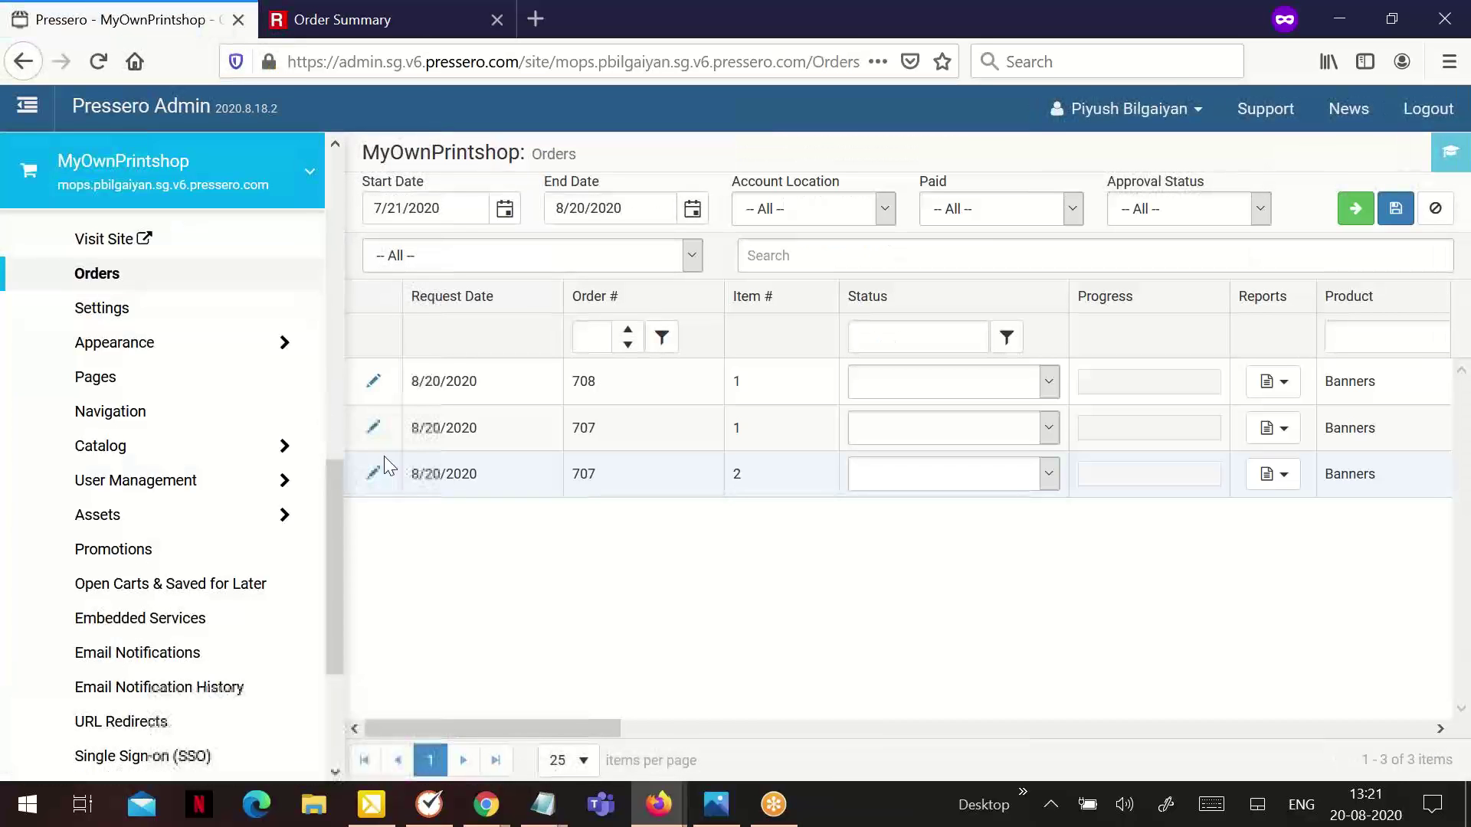
pyautogui.click(373, 381)
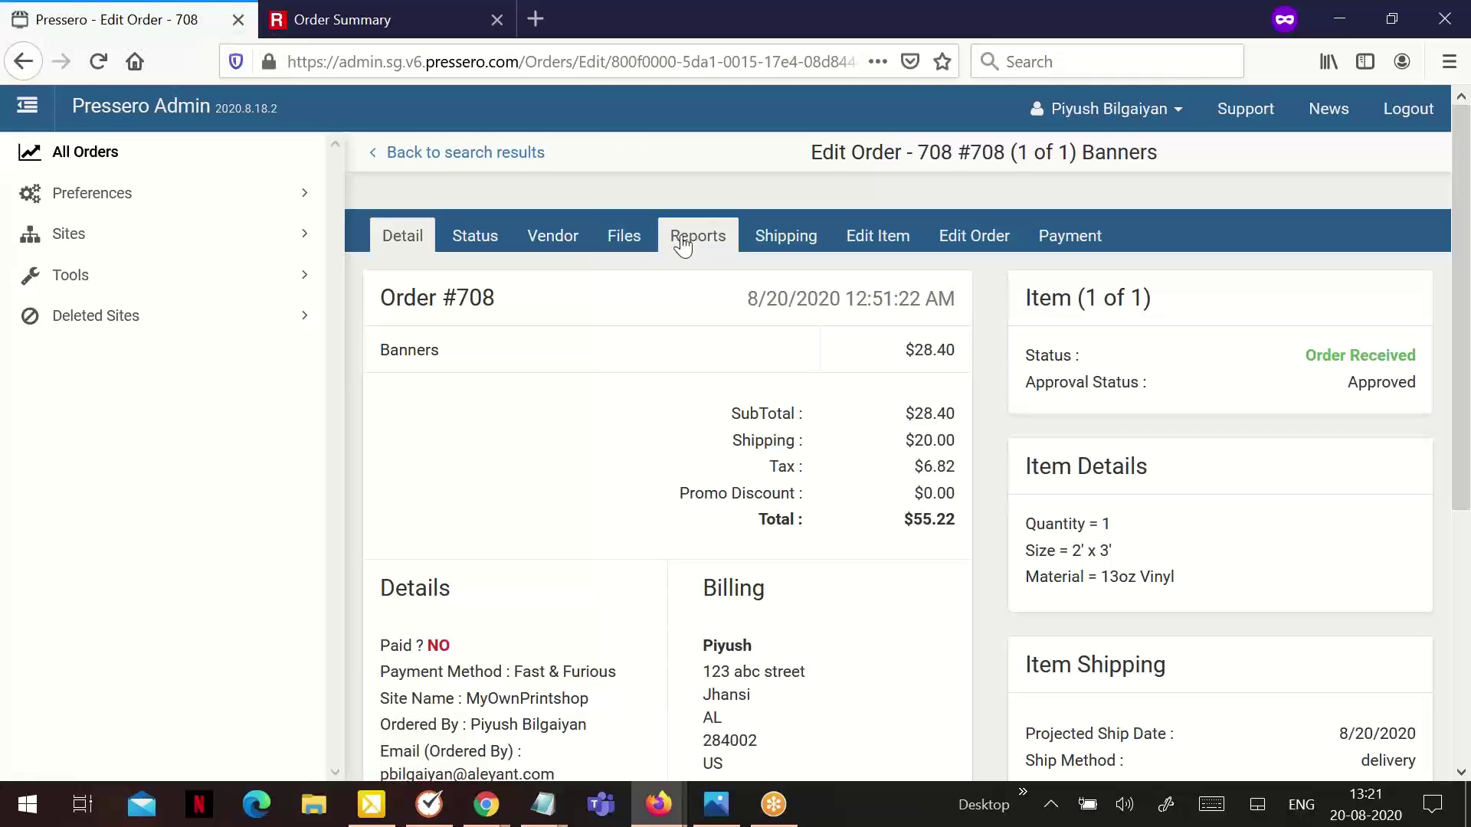
pyautogui.click(686, 242)
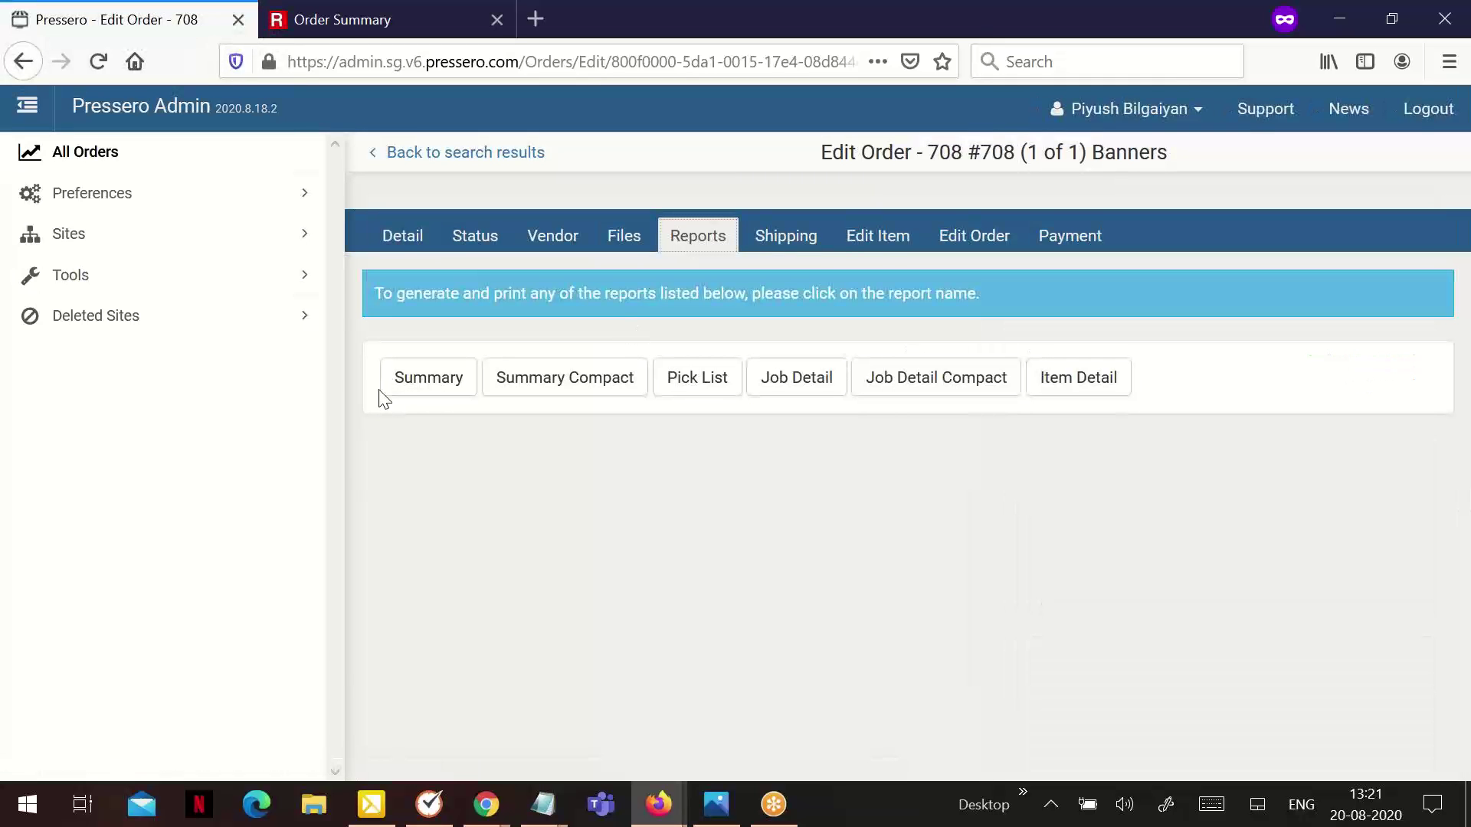
# Generate the order's Summary report and examine the Checkout Form responses in it.
pyautogui.click(404, 394)
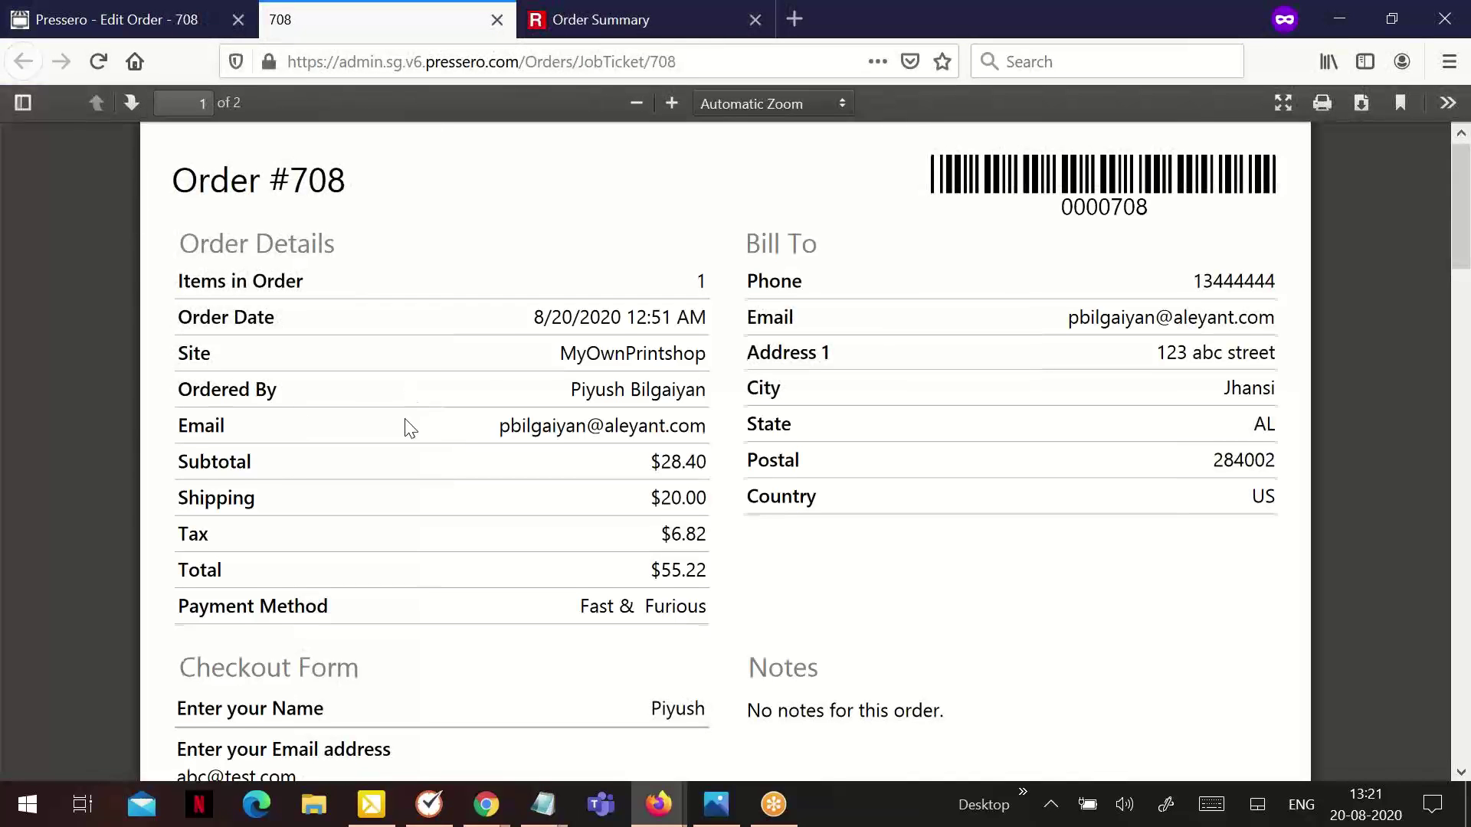
pyautogui.scroll(-3, 375, 491)
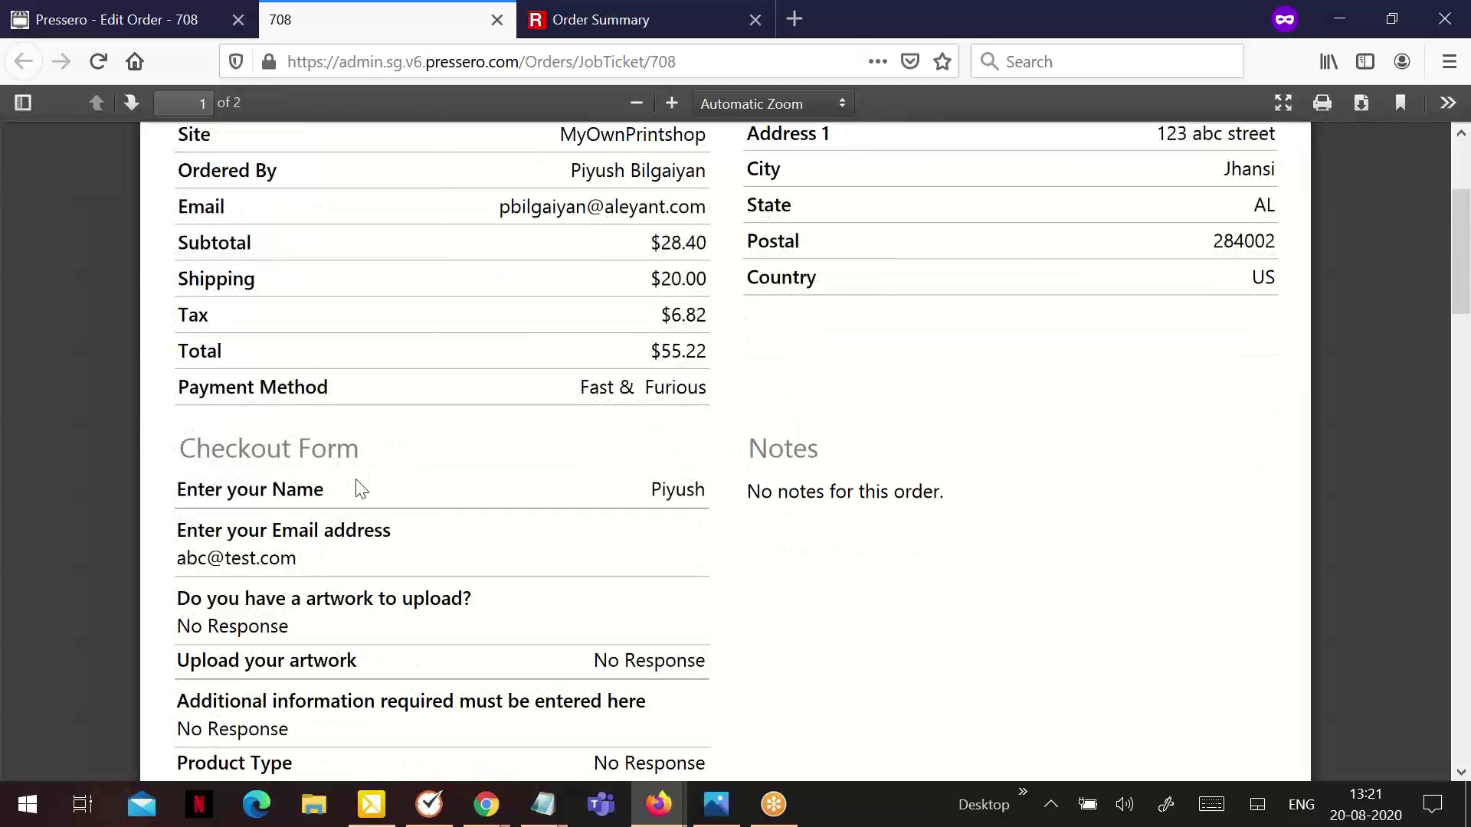
pyautogui.scroll(-6, 337, 528)
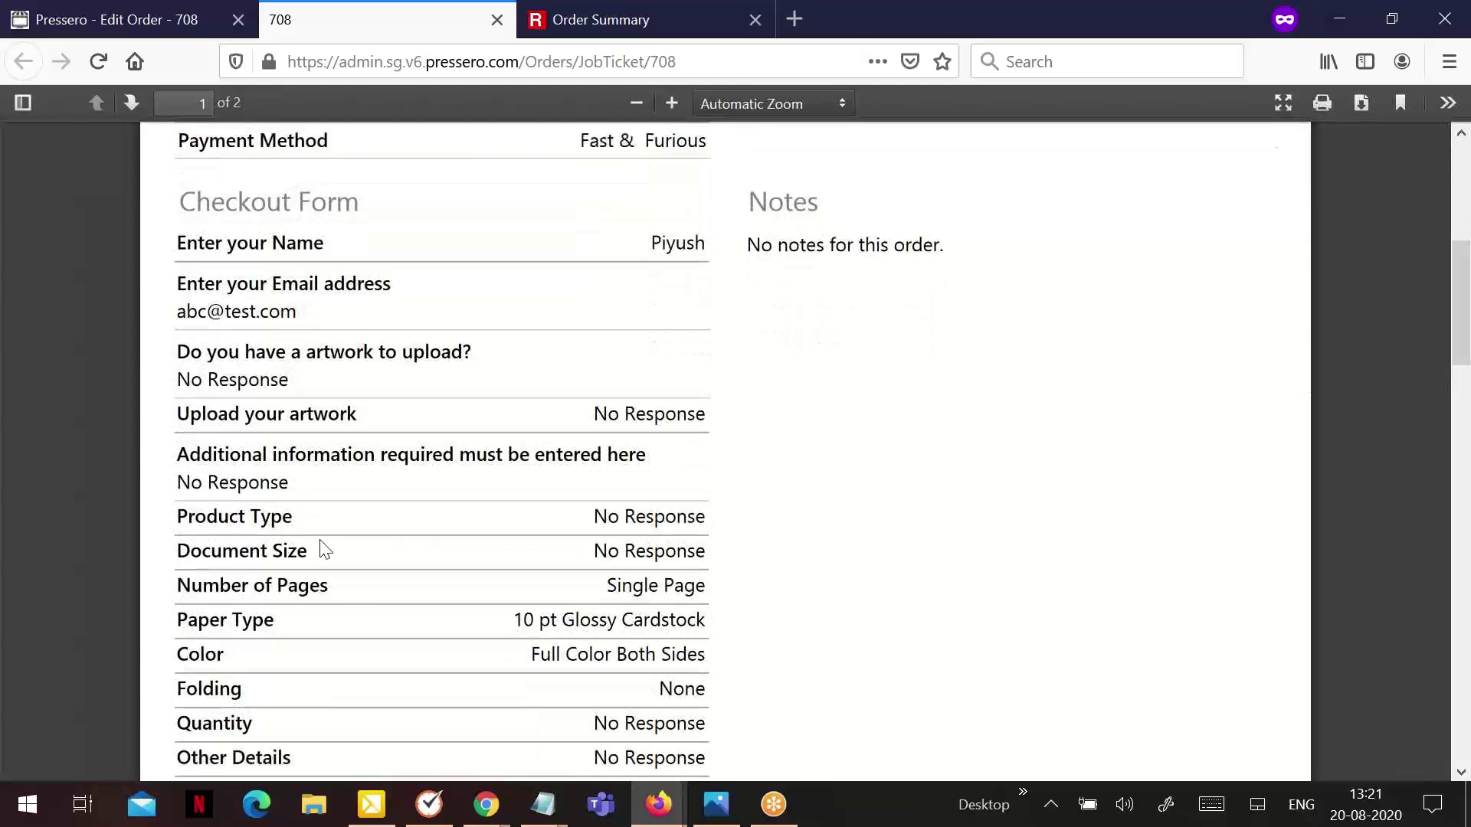
pyautogui.scroll(1, 292, 552)
pyautogui.scroll(1, 453, 546)
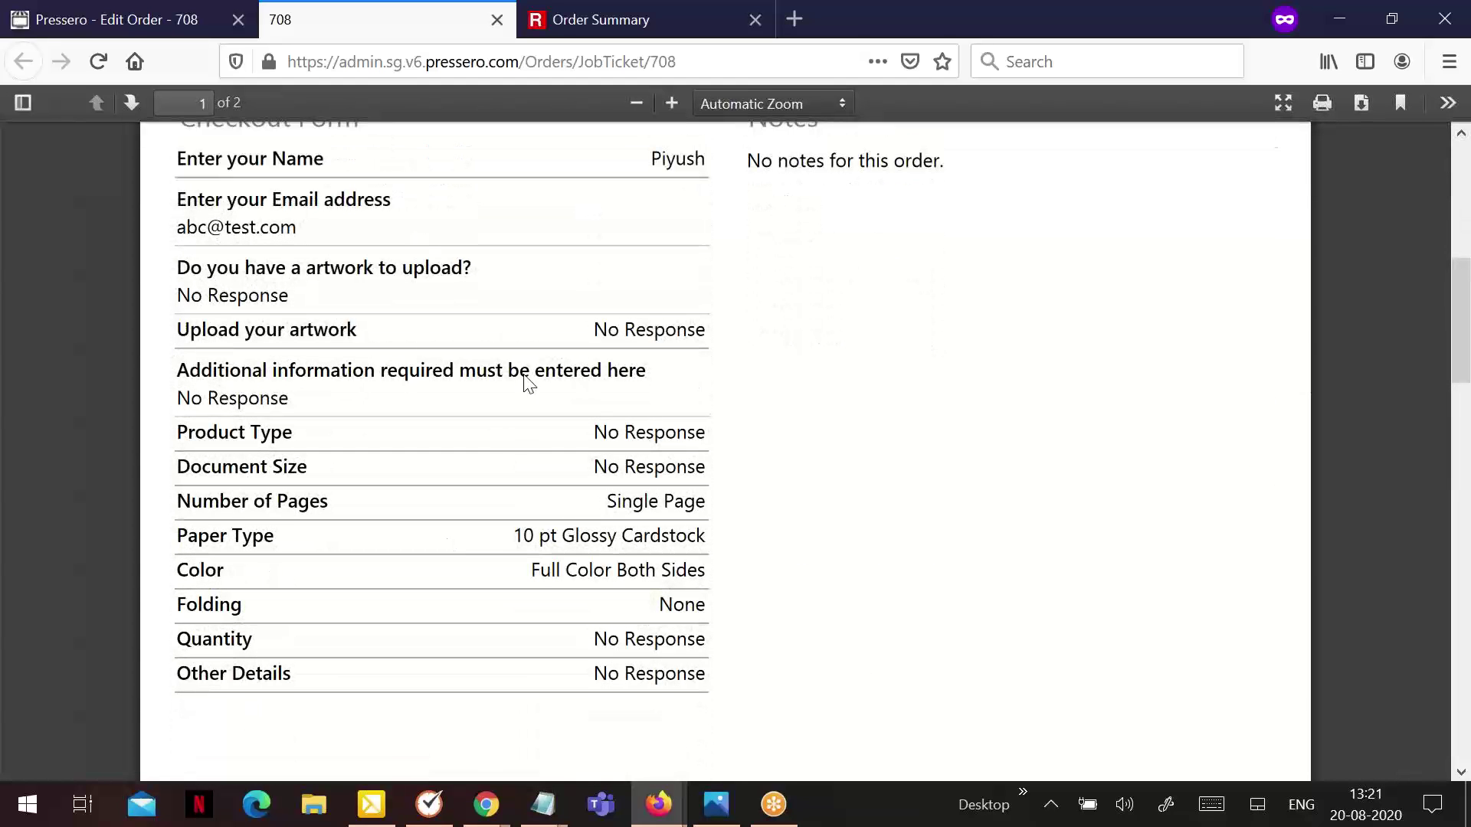
# Examine the Product Form responses and attached files of the Banners item on the report's second page.
pyautogui.scroll(-10, 515, 439)
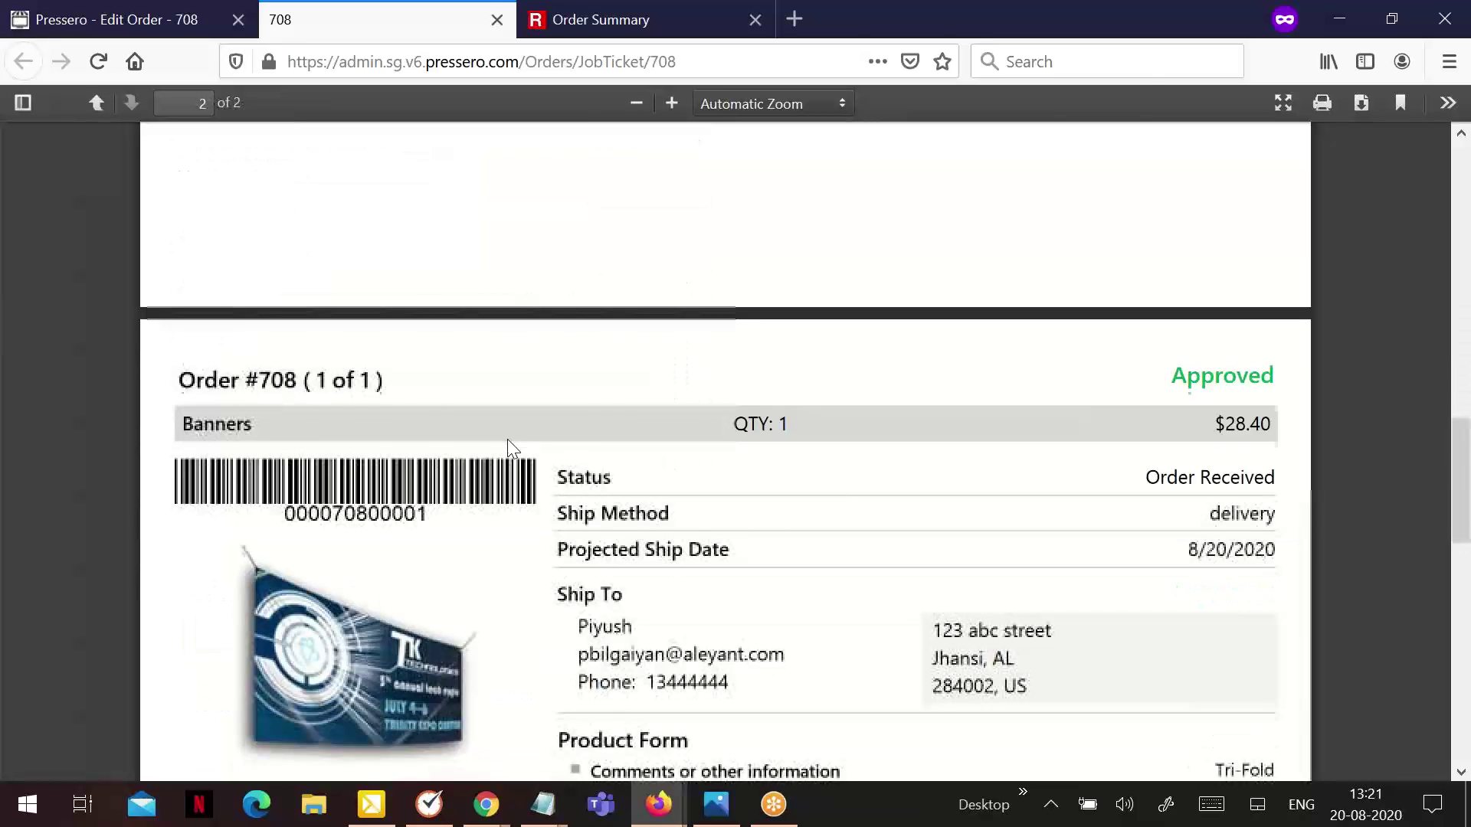
pyautogui.scroll(-8, 507, 439)
pyautogui.scroll(2, 544, 480)
pyautogui.moveTo(578, 296); pyautogui.dragTo(808, 479)
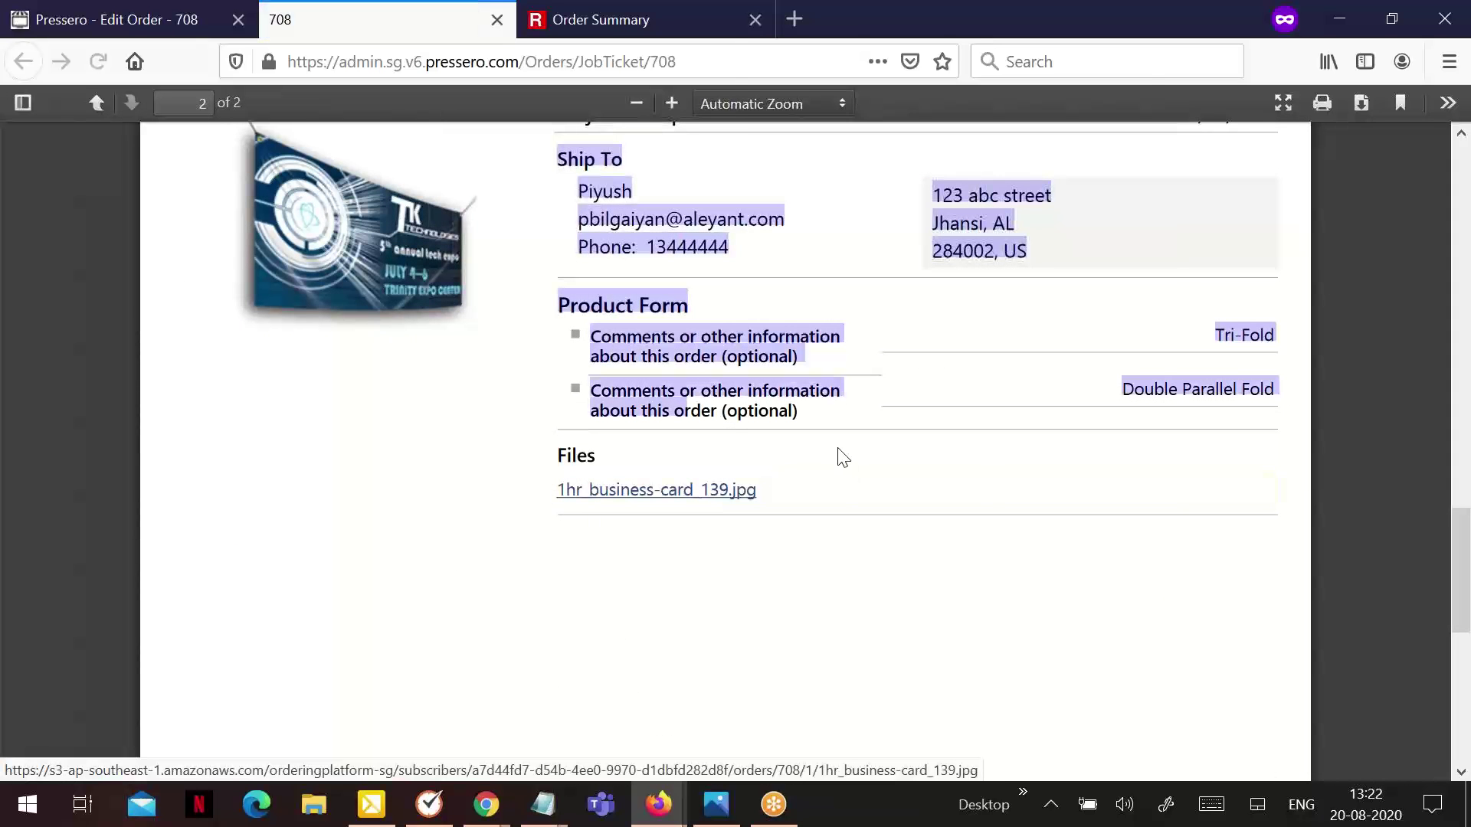
pyautogui.click(843, 457)
pyautogui.click(683, 58)
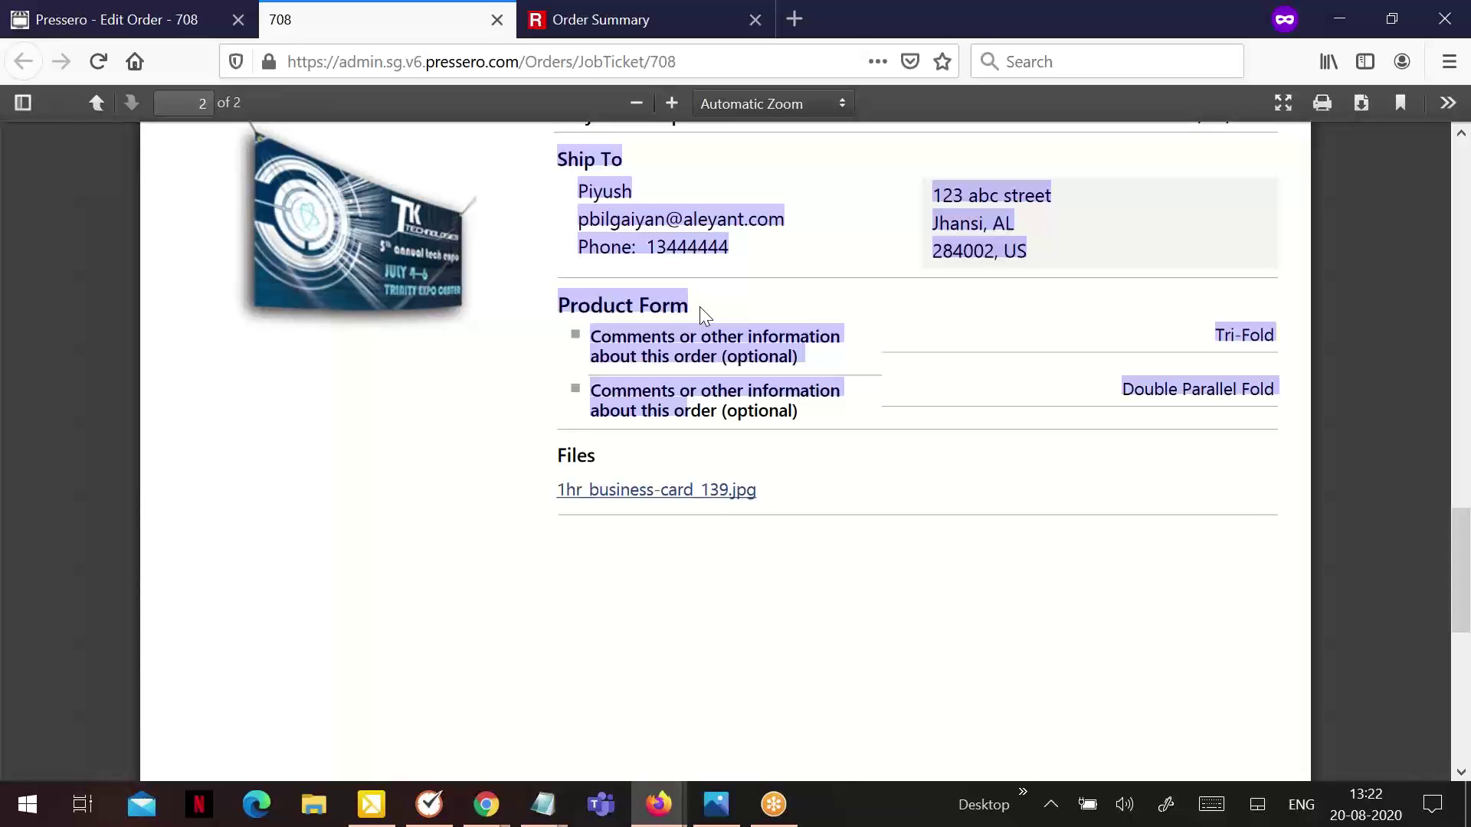
pyautogui.click(1272, 39)
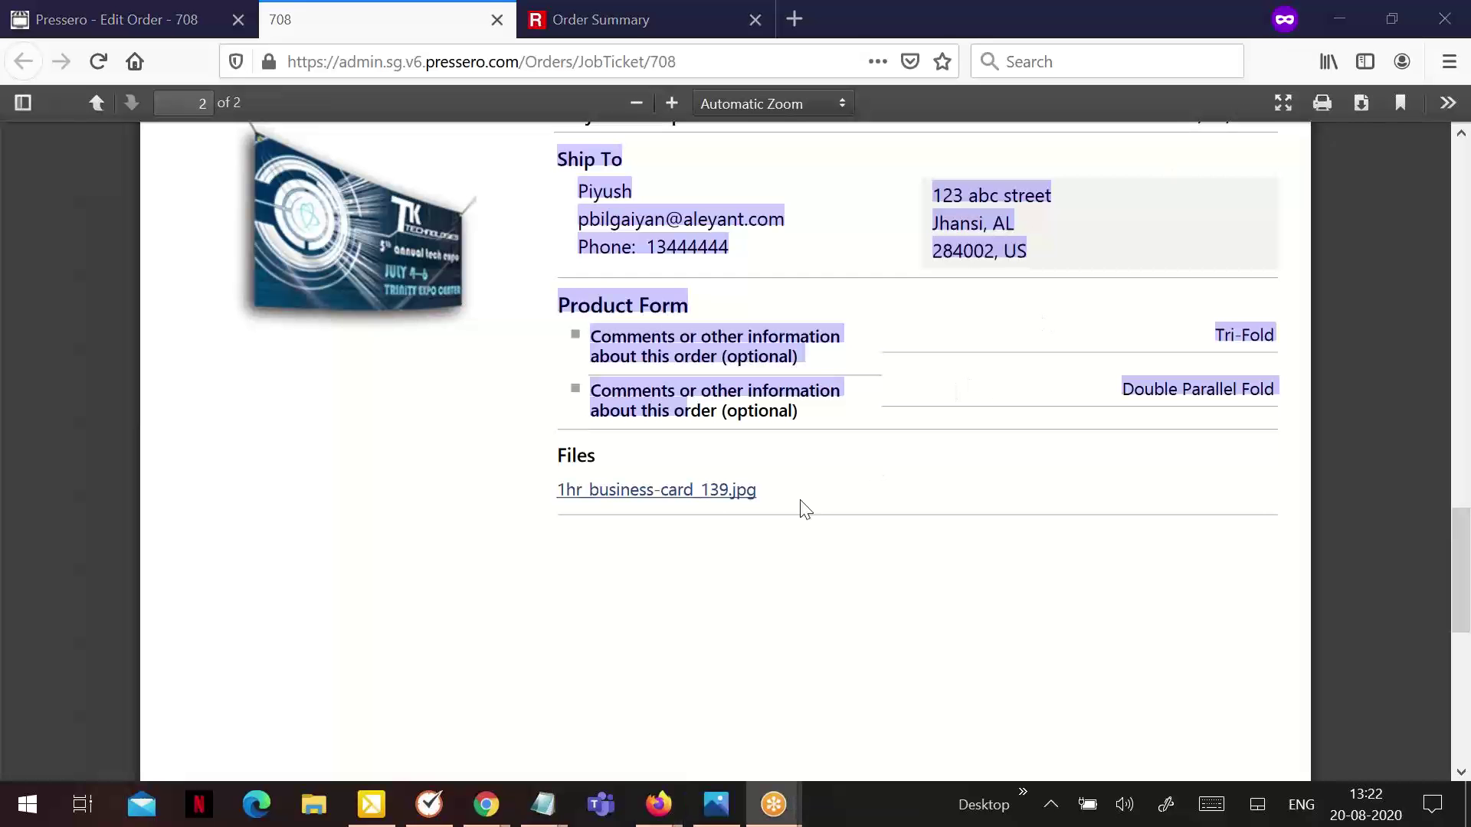